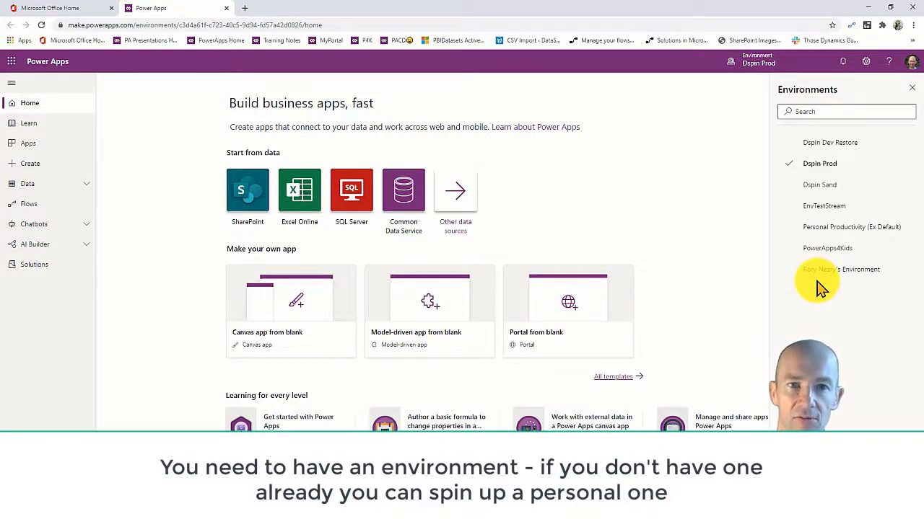
Open the Power Platform admin center in a fresh Chrome tab and begin a new environment.
{"action": "left_click", "coordinate": [244, 8]}
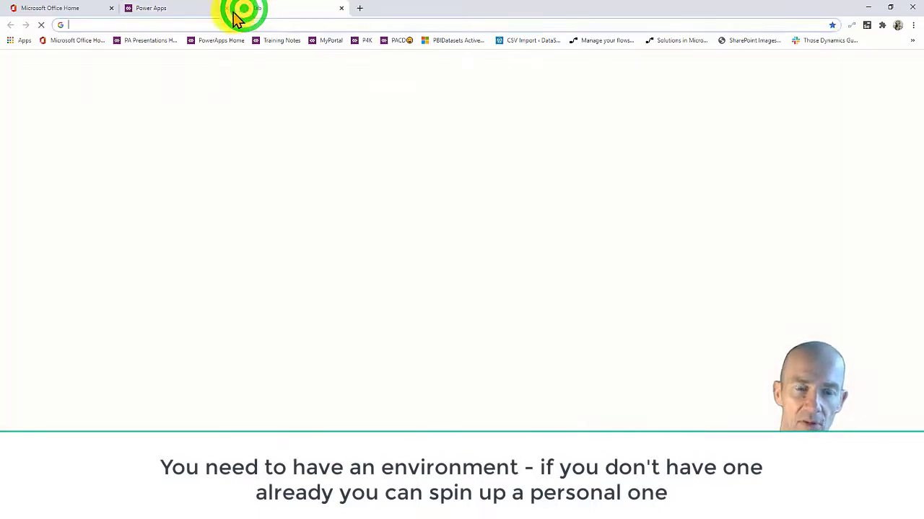
{"action": "left_click", "coordinate": [195, 13]}
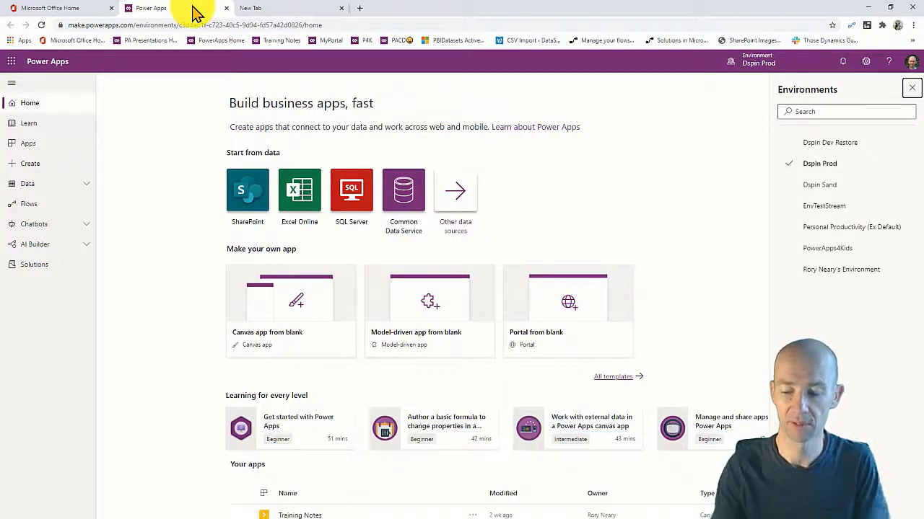
{"action": "middle_click", "coordinate": [245, 11]}
{"action": "double_click", "coordinate": [245, 10]}
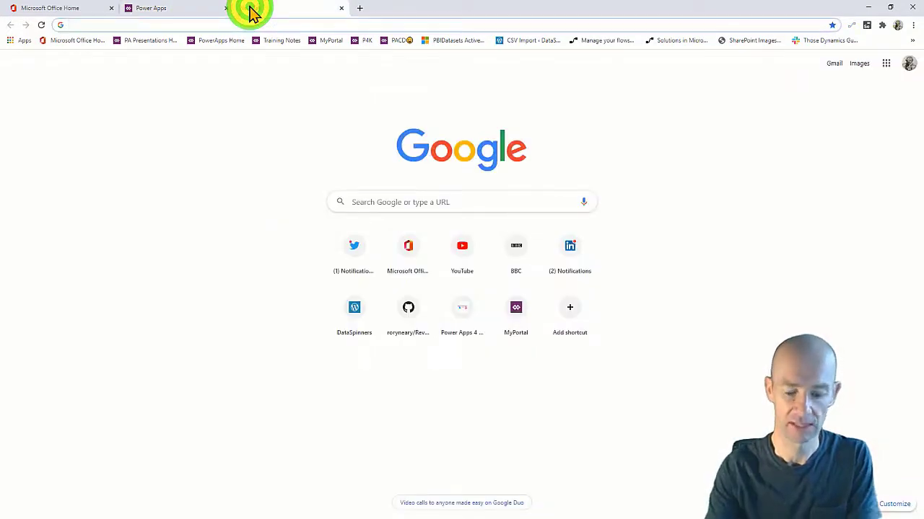
{"action": "type", "text": "ADM"}
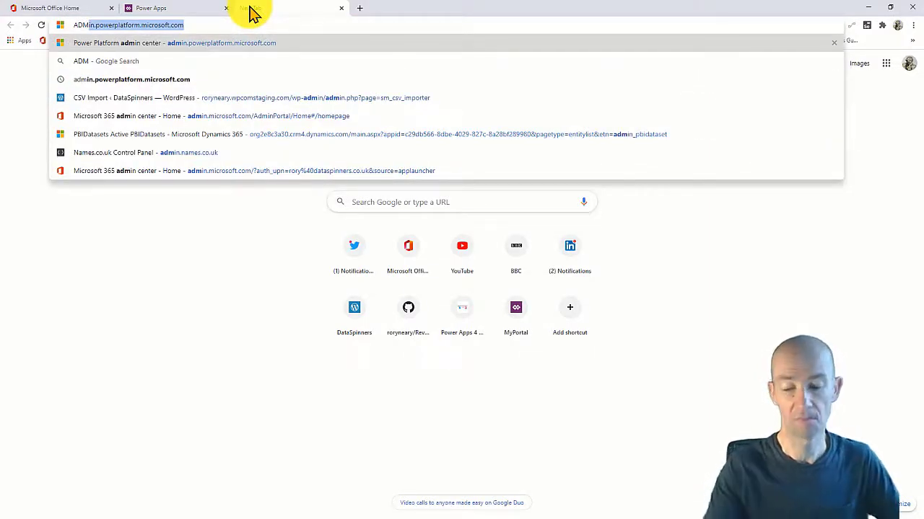
{"action": "key", "text": "Return"}
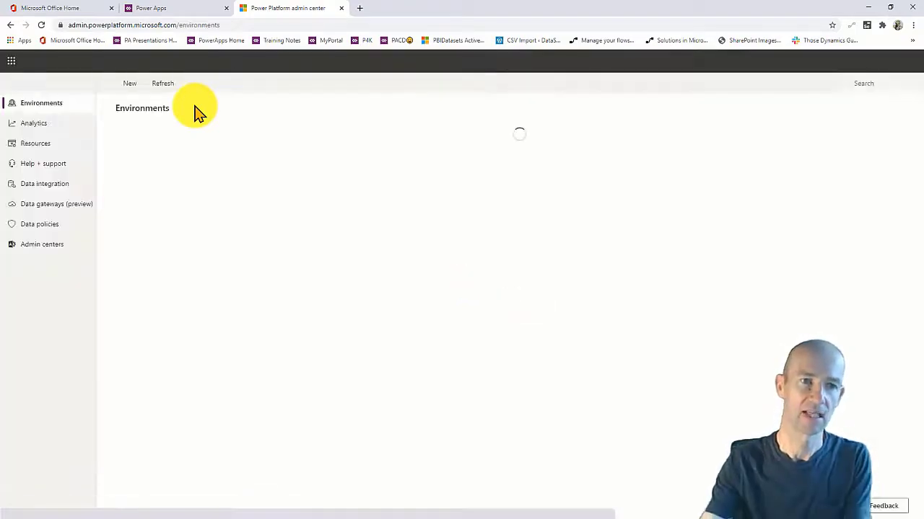
{"action": "left_click", "coordinate": [124, 83]}
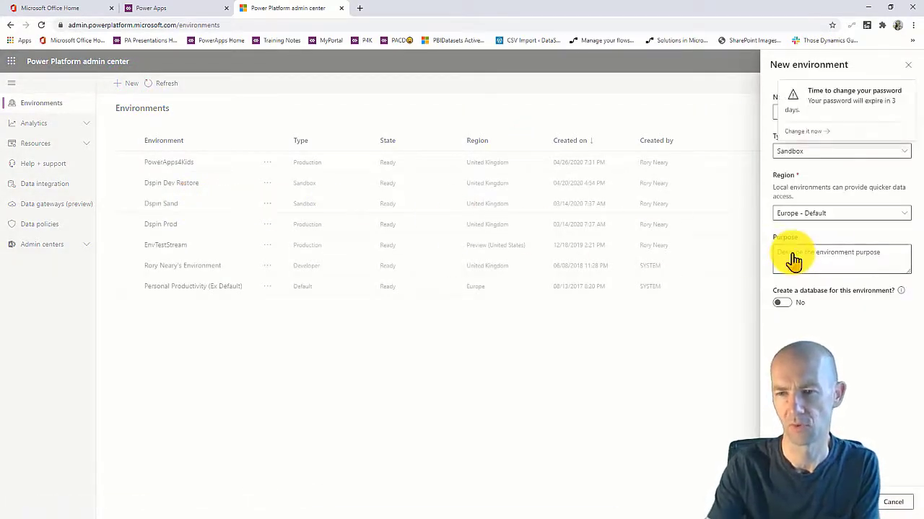
Make the new environment a Trial named PP4F.
{"action": "left_click", "coordinate": [894, 153]}
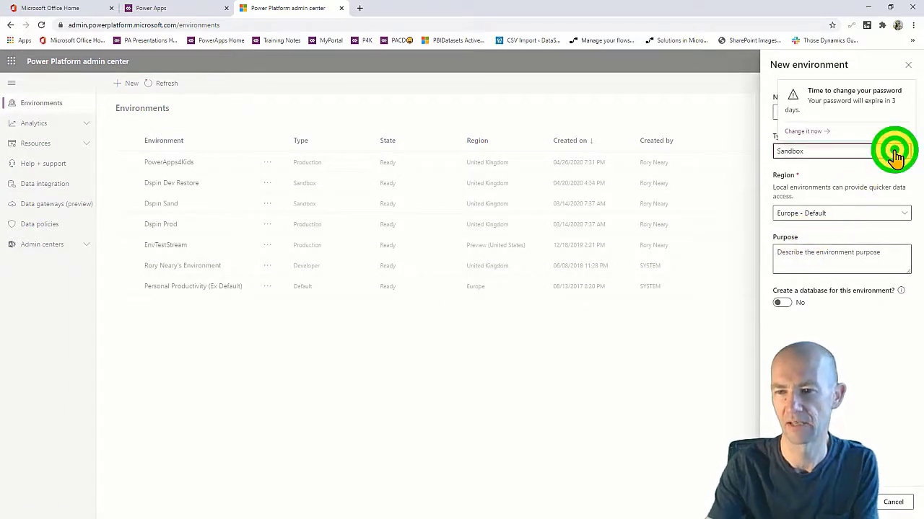
{"action": "left_click", "coordinate": [809, 200]}
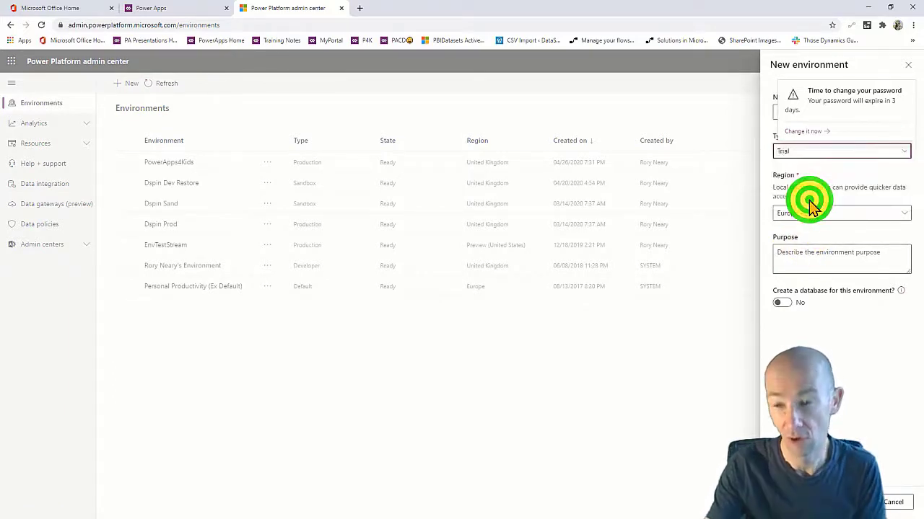
{"action": "left_click", "coordinate": [910, 92]}
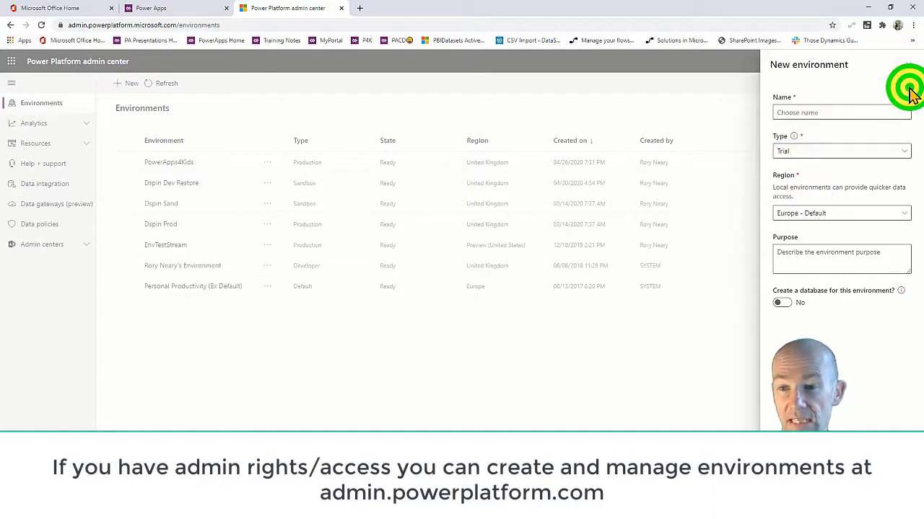
{"action": "left_click", "coordinate": [815, 111]}
{"action": "type", "text": "Tes"}
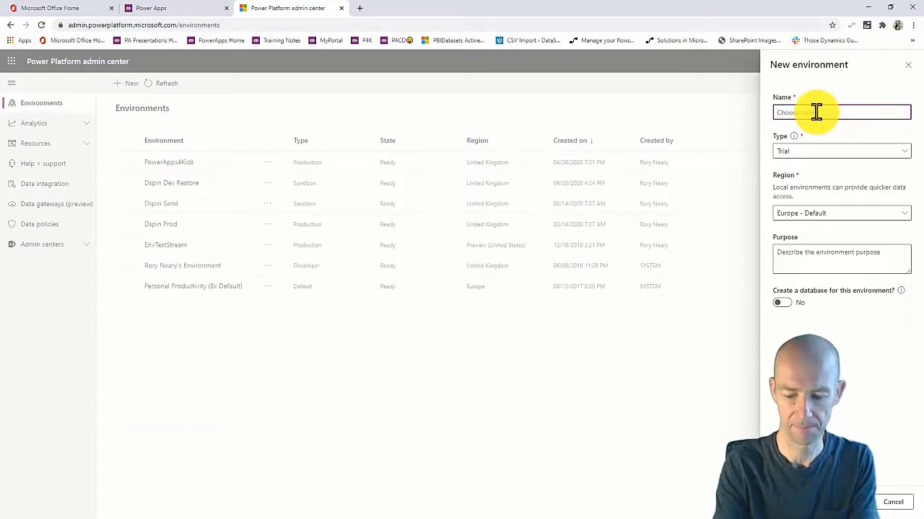
{"action": "type", "text": "PP4F"}
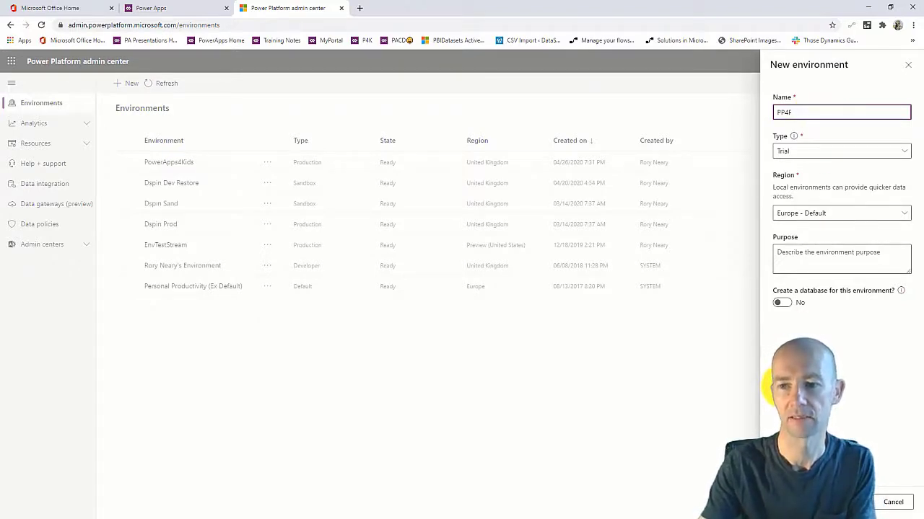
Set the region to United Kingdom, turn on Create a database, and continue.
{"action": "left_click", "coordinate": [834, 215]}
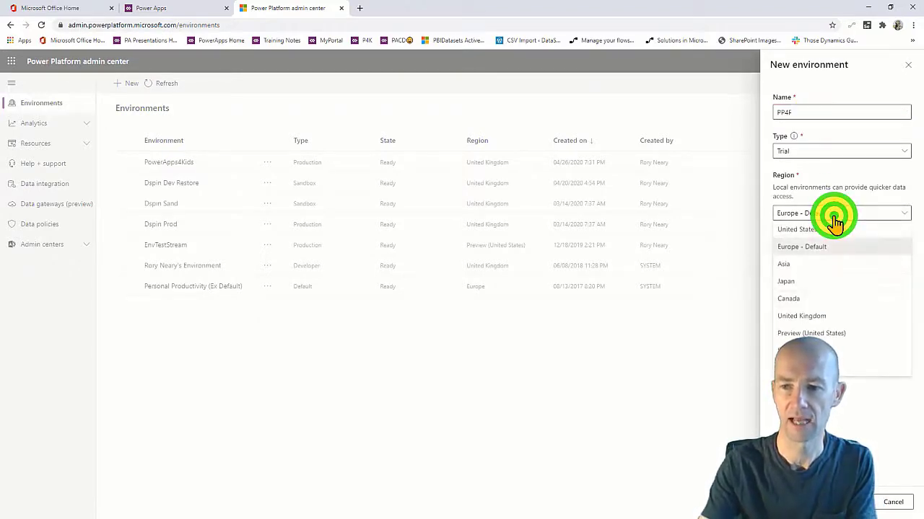
{"action": "left_click", "coordinate": [803, 316]}
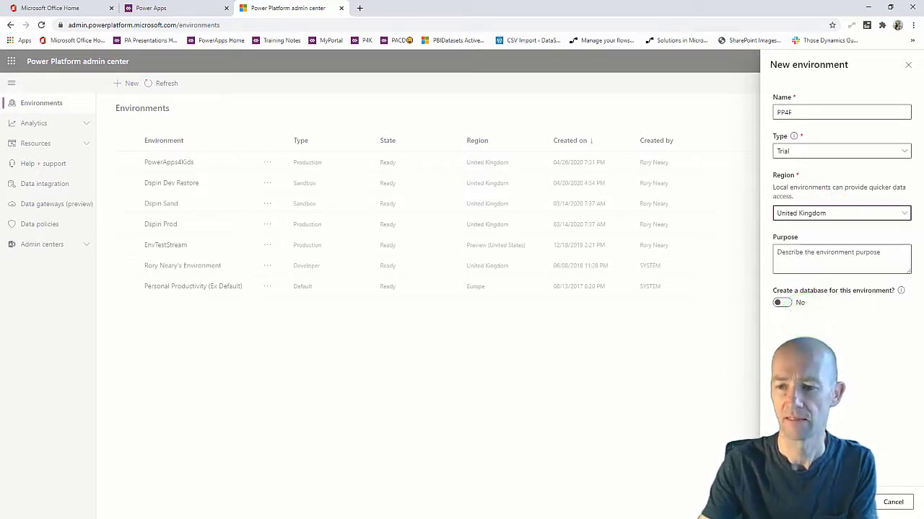
{"action": "left_click", "coordinate": [781, 304]}
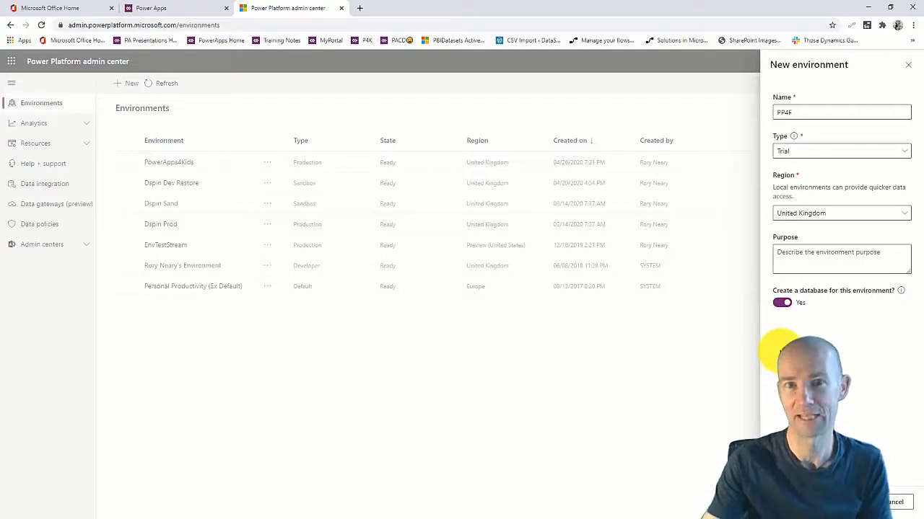
{"action": "left_click", "coordinate": [852, 502]}
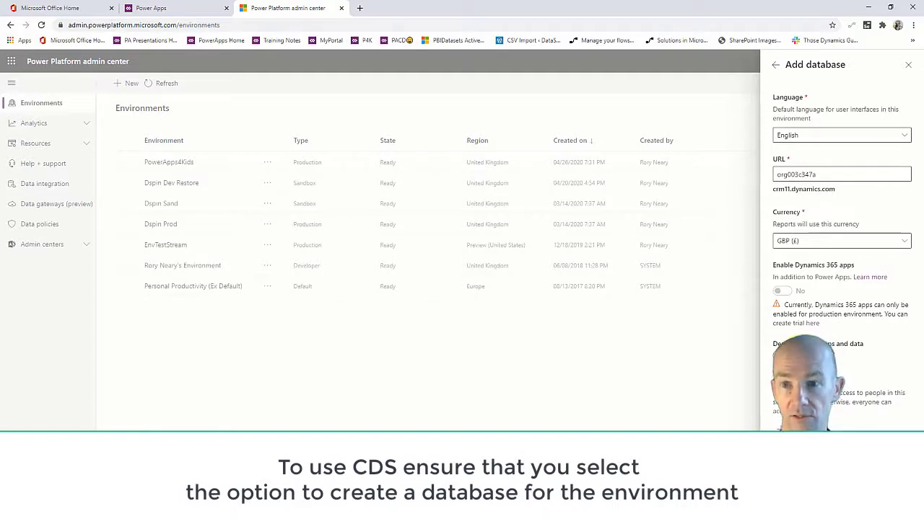
Replace the generated database URL with PP4F and save to create the environment.
{"action": "double_click", "coordinate": [831, 174]}
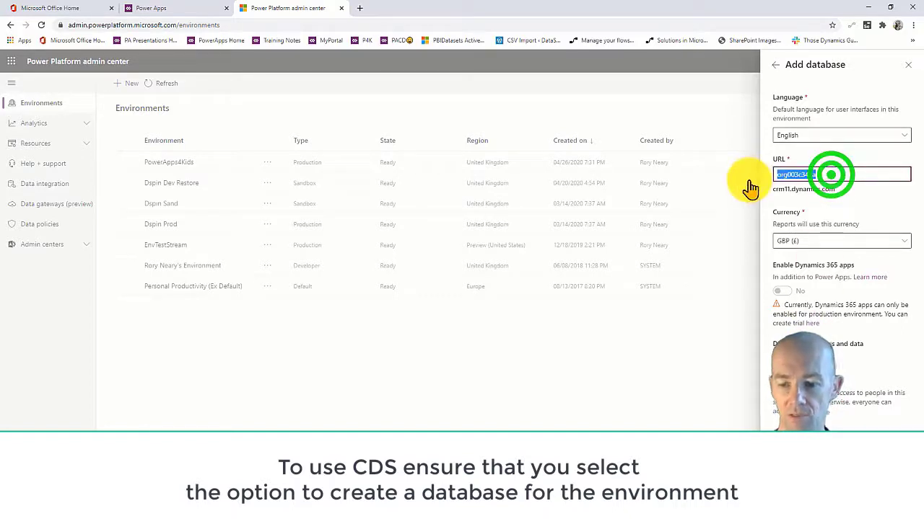
{"action": "key", "text": "BackSpace"}
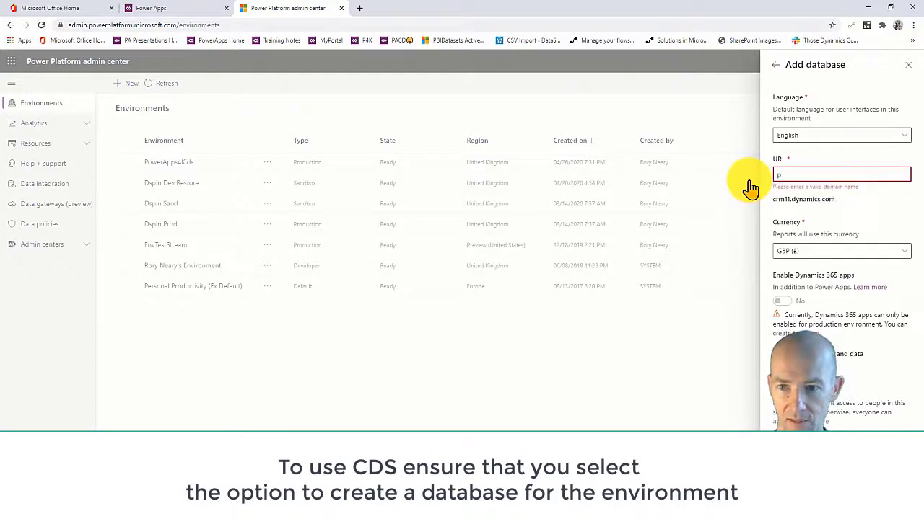
{"action": "type", "text": "PP4F"}
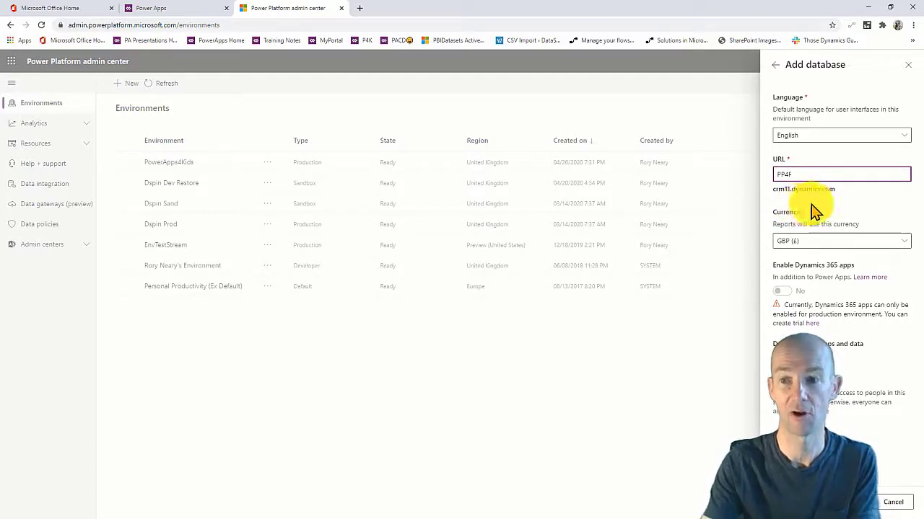
{"action": "left_click", "coordinate": [835, 205]}
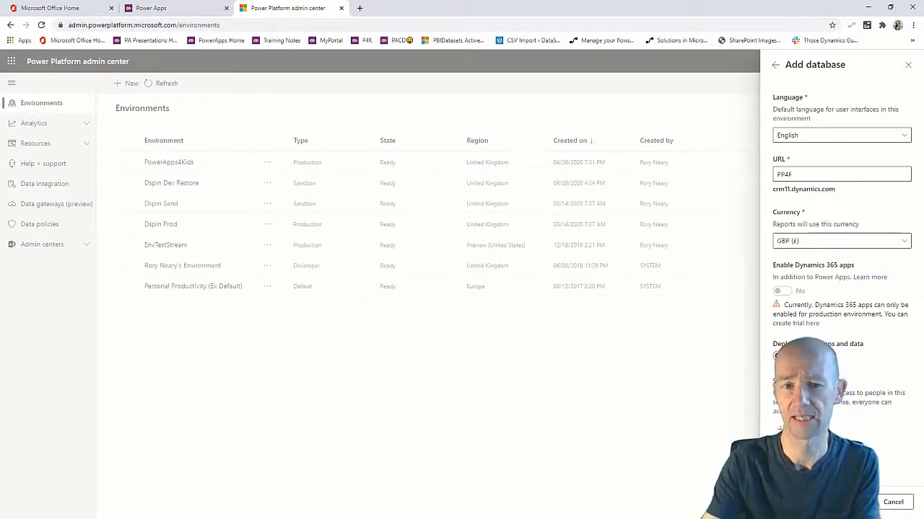
{"action": "left_click", "coordinate": [851, 502]}
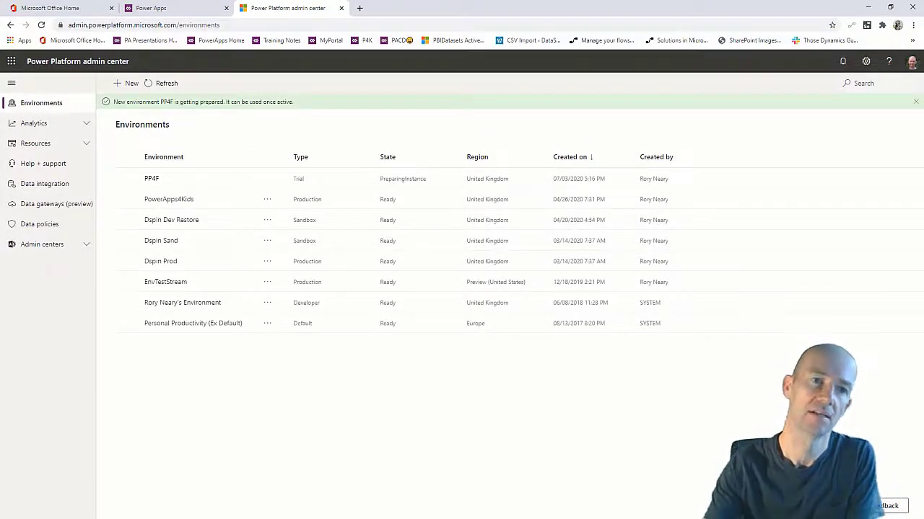
View the storage capacity summary under Resources in the admin center.
{"action": "left_click", "coordinate": [69, 124]}
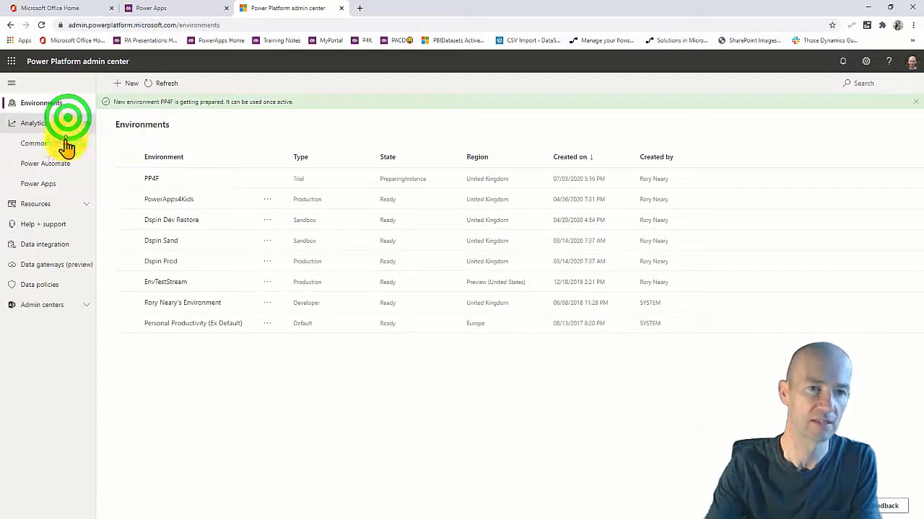
{"action": "left_click", "coordinate": [56, 204]}
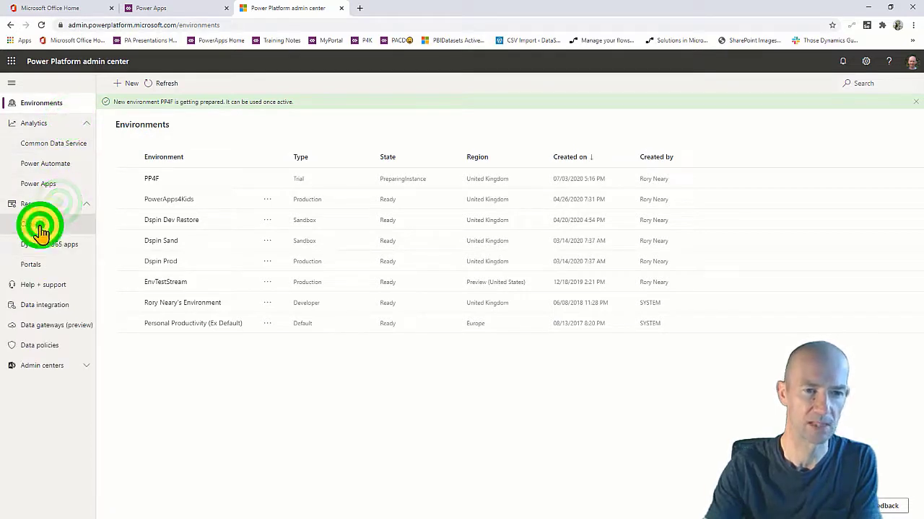
{"action": "left_click", "coordinate": [36, 224]}
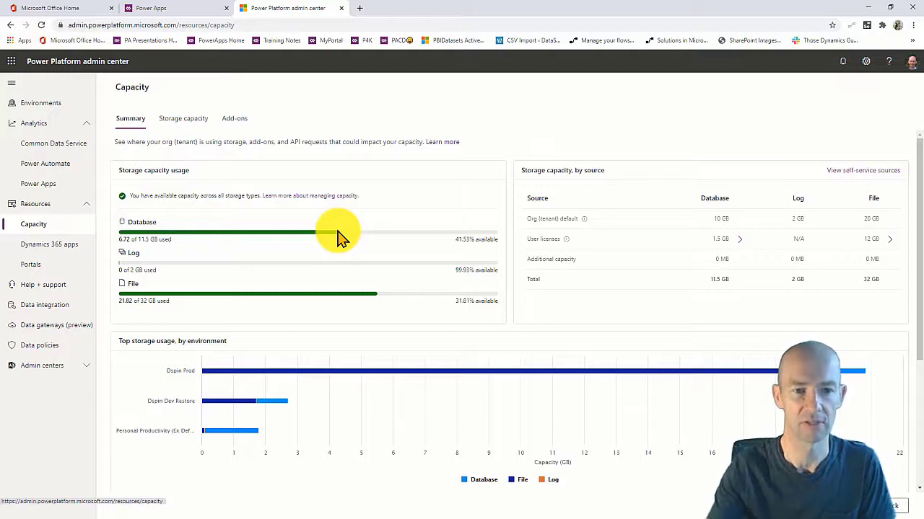
Return to the Power Apps tab and reload its home page.
{"action": "left_click", "coordinate": [188, 10]}
{"action": "left_click", "coordinate": [839, 332]}
{"action": "left_click", "coordinate": [41, 25]}
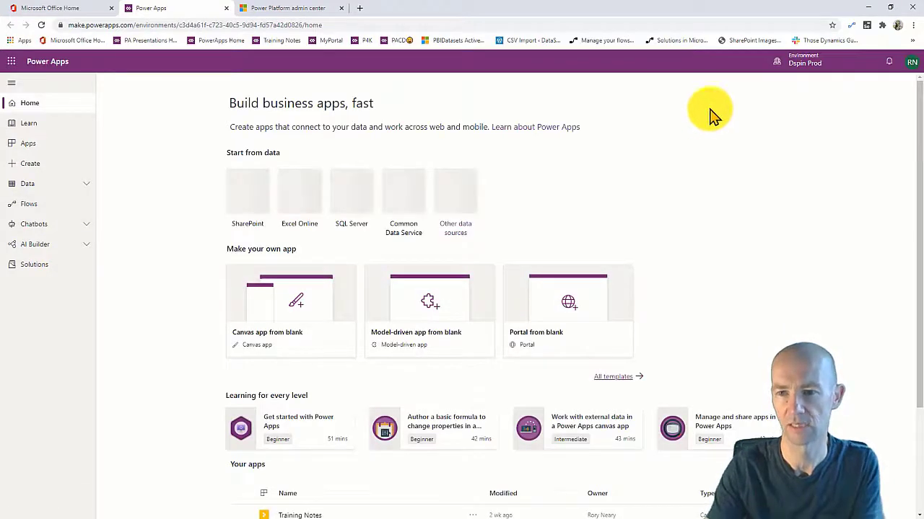
Switch Power Apps to the PP4F environment and view its entities.
{"action": "left_click", "coordinate": [754, 63]}
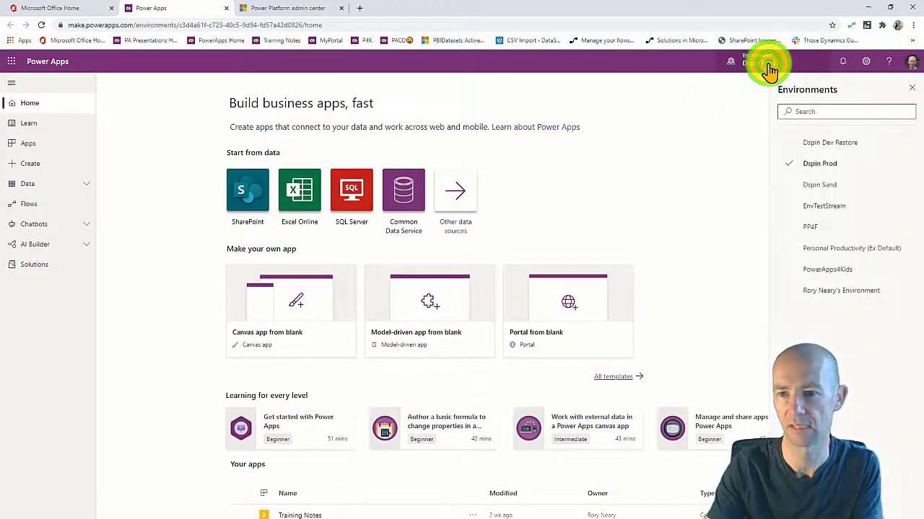
{"action": "left_click", "coordinate": [819, 229]}
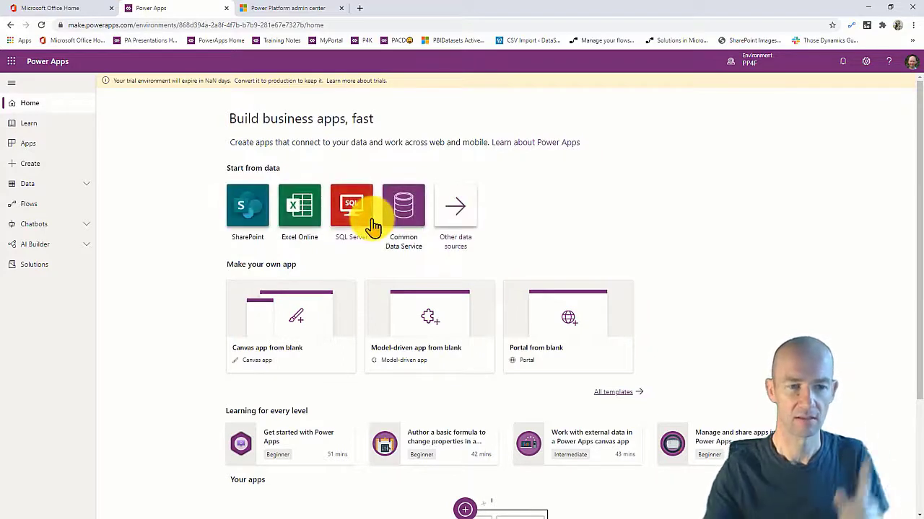
{"action": "left_click", "coordinate": [71, 184]}
{"action": "left_click", "coordinate": [57, 205]}
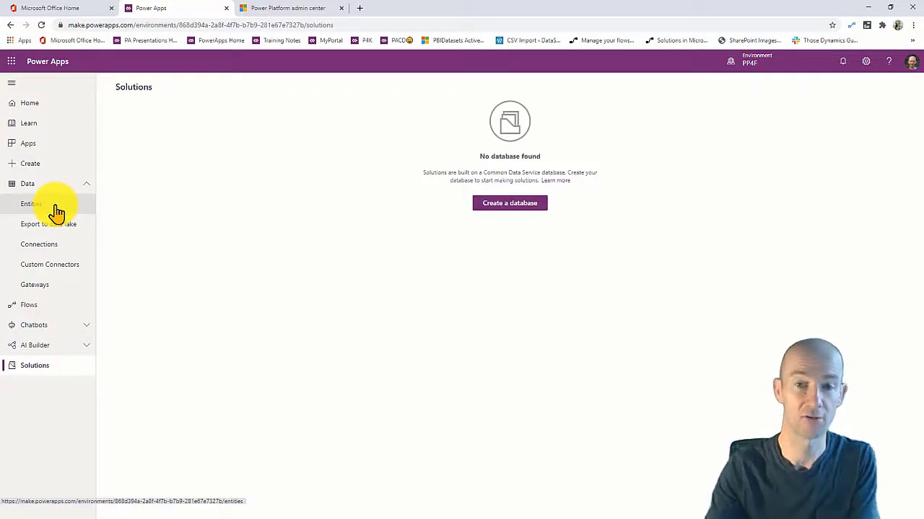
Check the admin center capacity view, then switch Power Apps to Dspin Sand.
{"action": "left_click", "coordinate": [268, 10]}
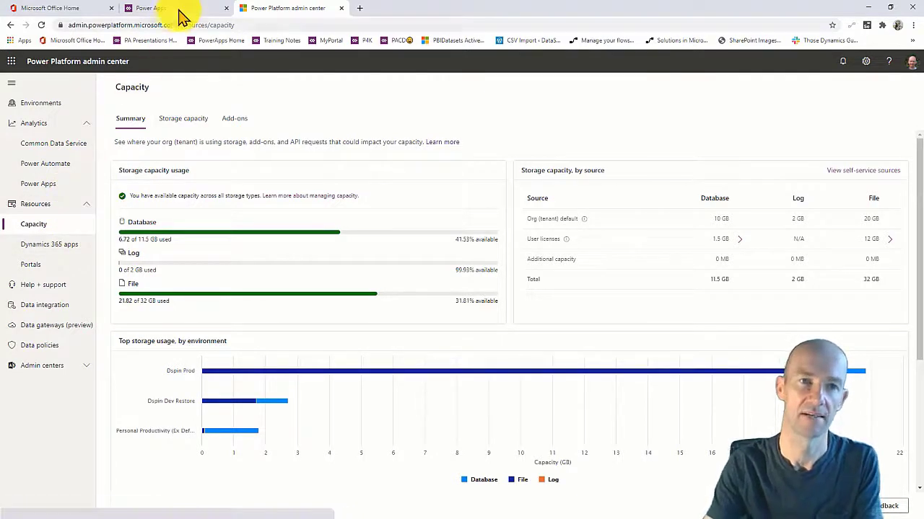
{"action": "left_click", "coordinate": [180, 8]}
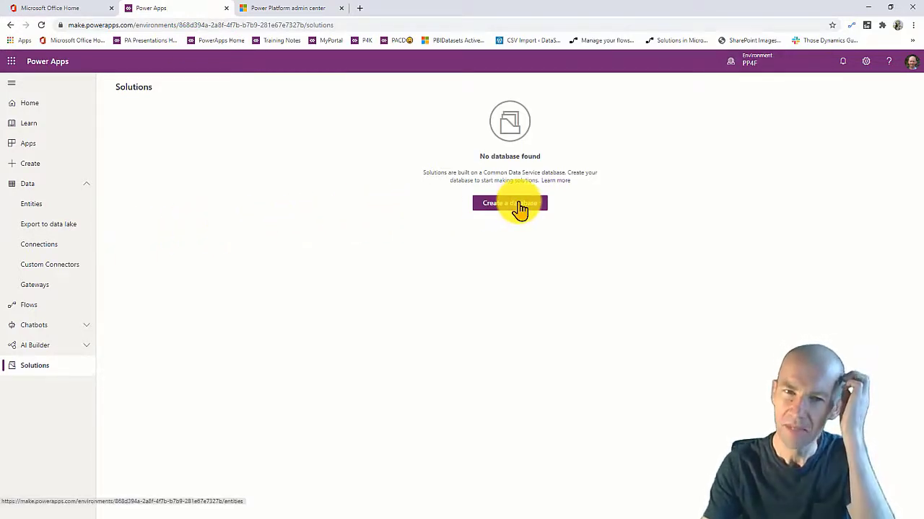
{"action": "left_click", "coordinate": [750, 58]}
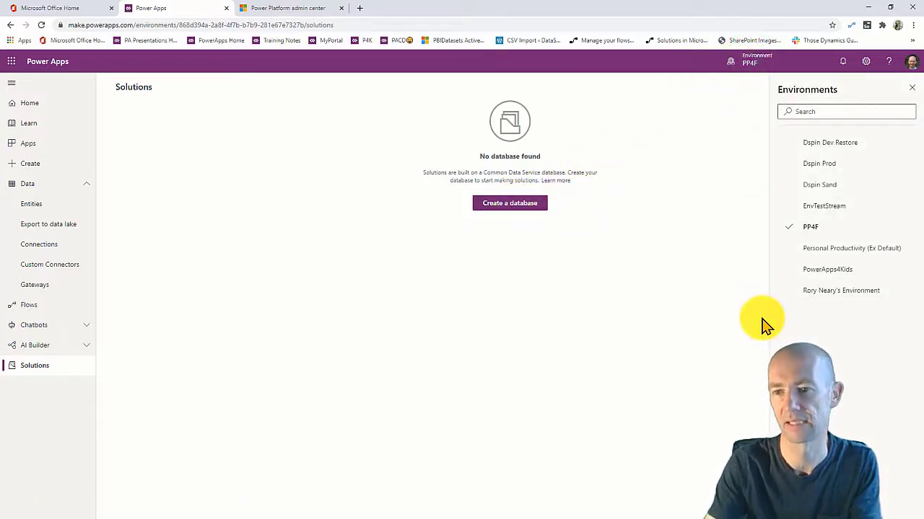
{"action": "left_click", "coordinate": [815, 188]}
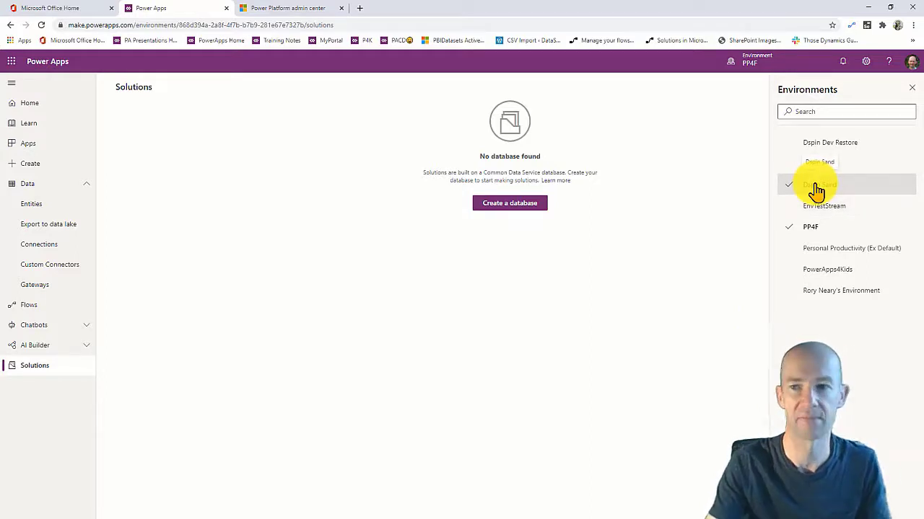
{"action": "left_click", "coordinate": [815, 186]}
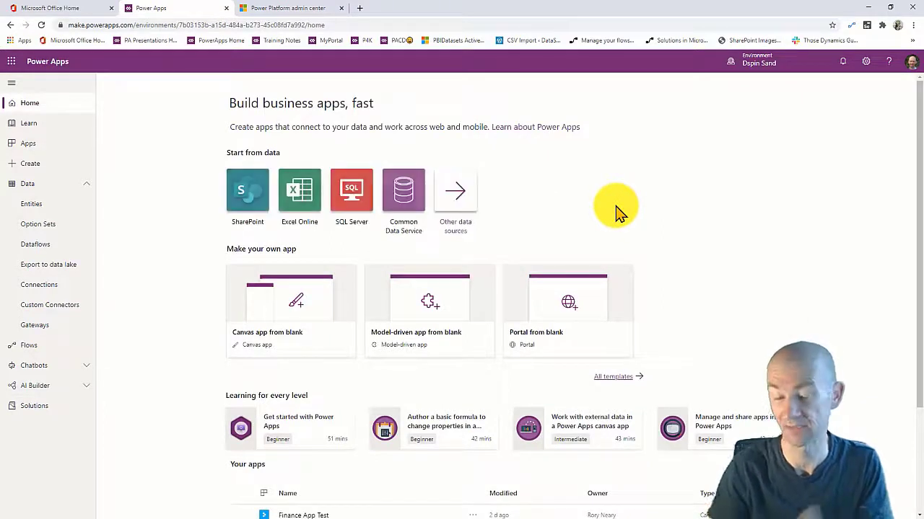
Browse the Dspin Sand entities, starting and then cancelling a new entity.
{"action": "left_click", "coordinate": [49, 211]}
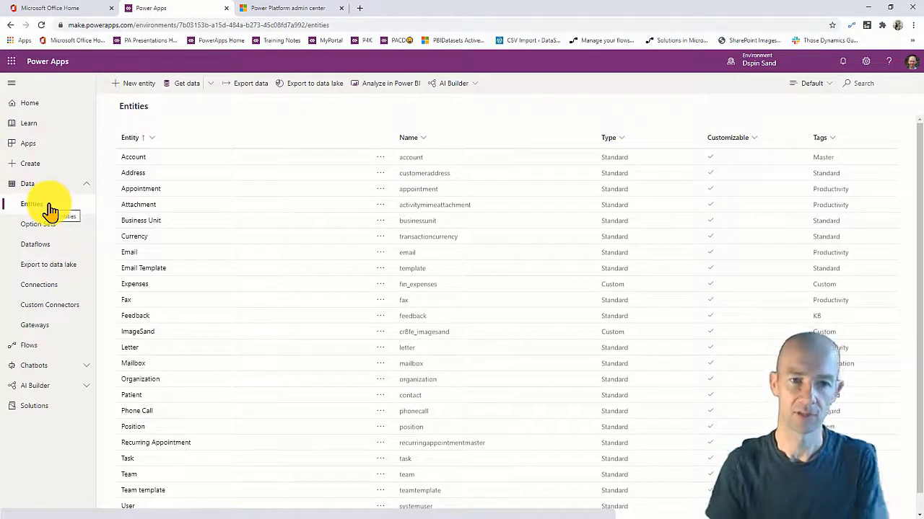
{"action": "left_click", "coordinate": [141, 84]}
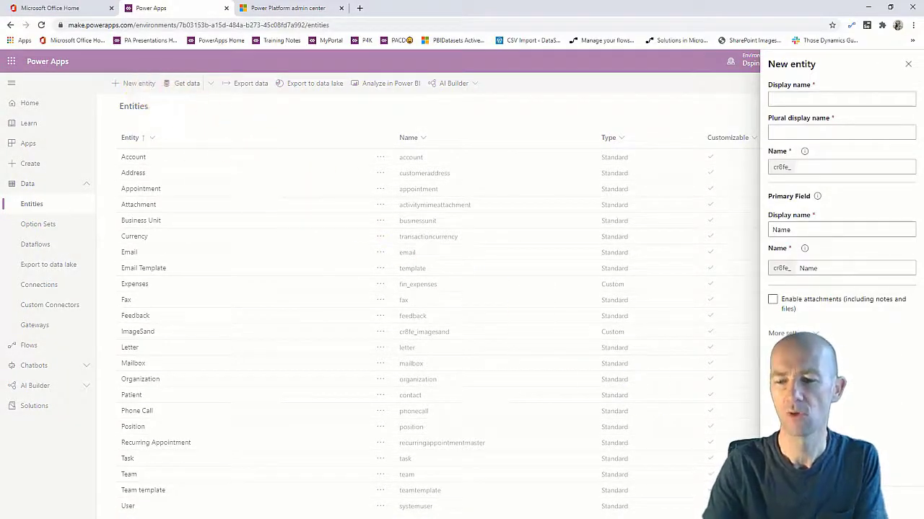
{"action": "left_click", "coordinate": [686, 415]}
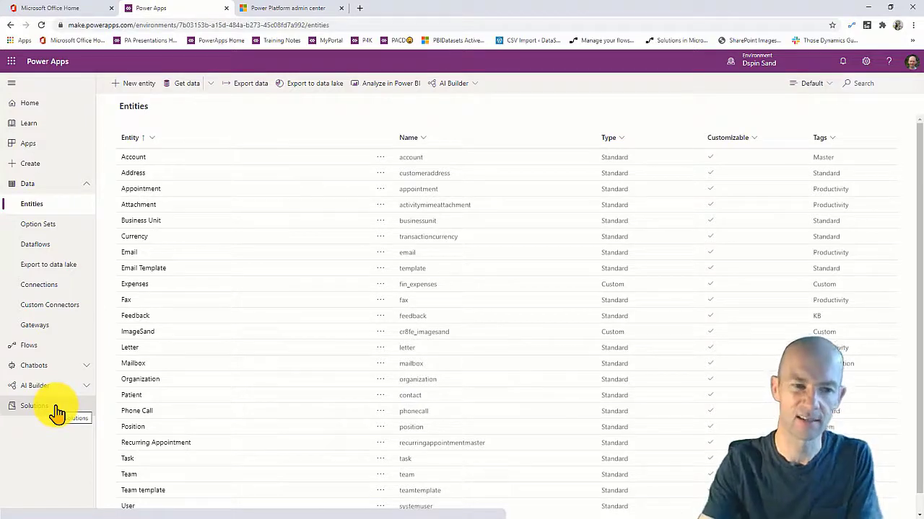
Open the Finance solution from Solutions and show the environment list.
{"action": "left_click", "coordinate": [57, 410]}
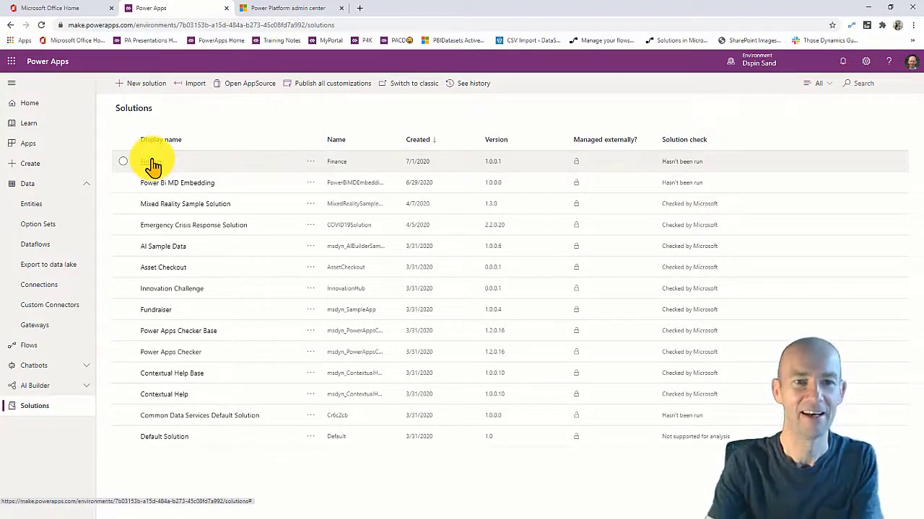
{"action": "left_click", "coordinate": [150, 162]}
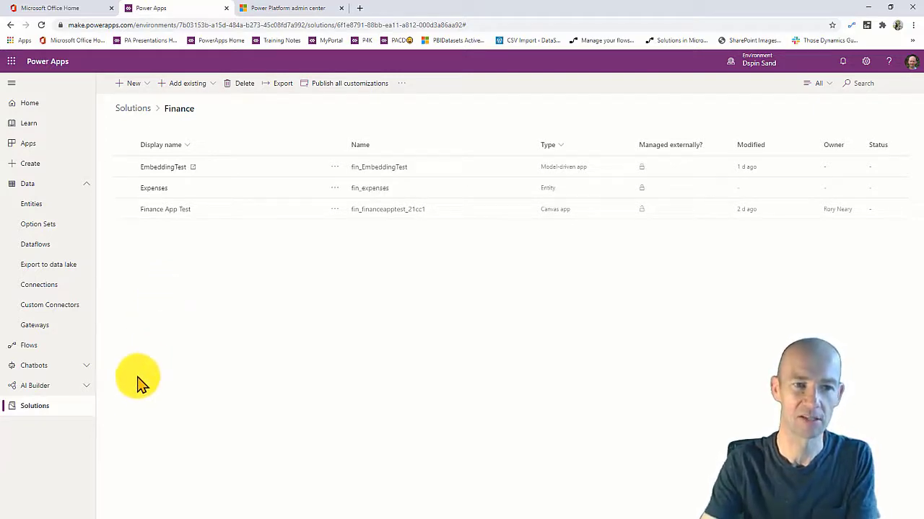
{"action": "left_click", "coordinate": [758, 58]}
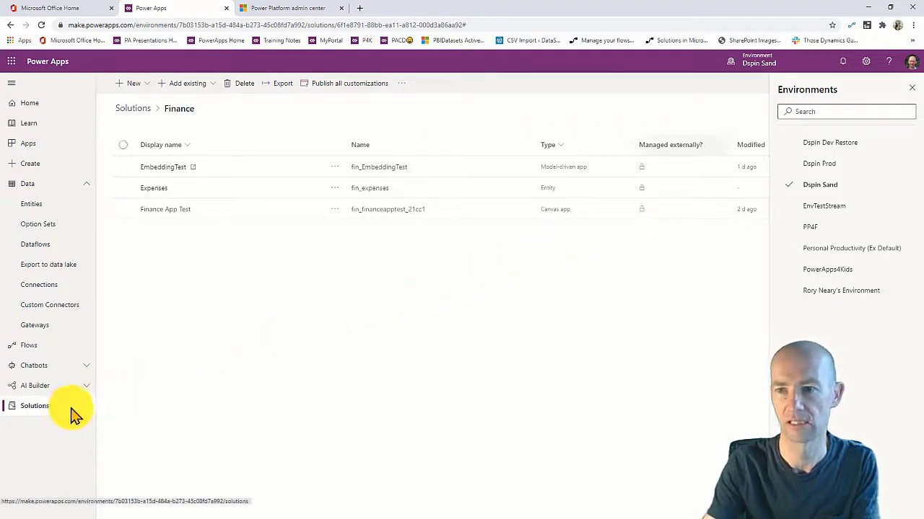
Close the environment list, show the PP4F solutions and begin a new solution.
{"action": "left_click", "coordinate": [912, 88]}
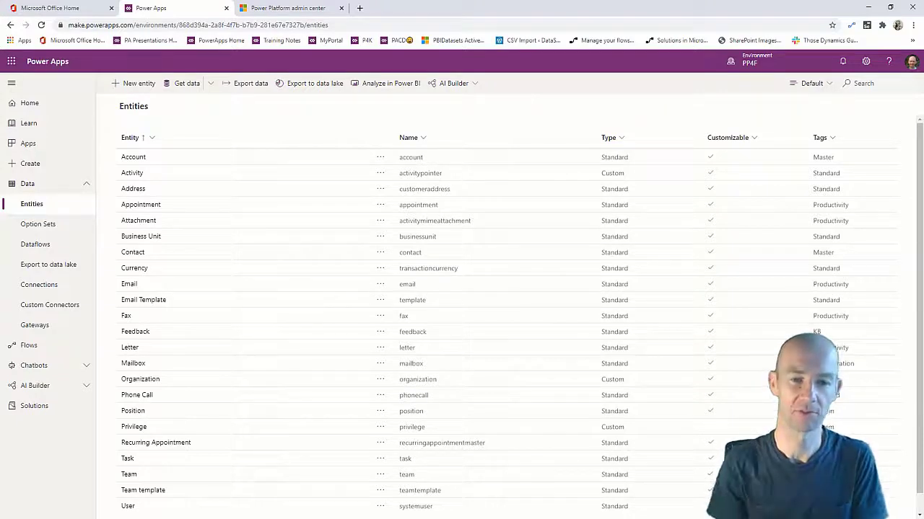
{"action": "left_click", "coordinate": [43, 410]}
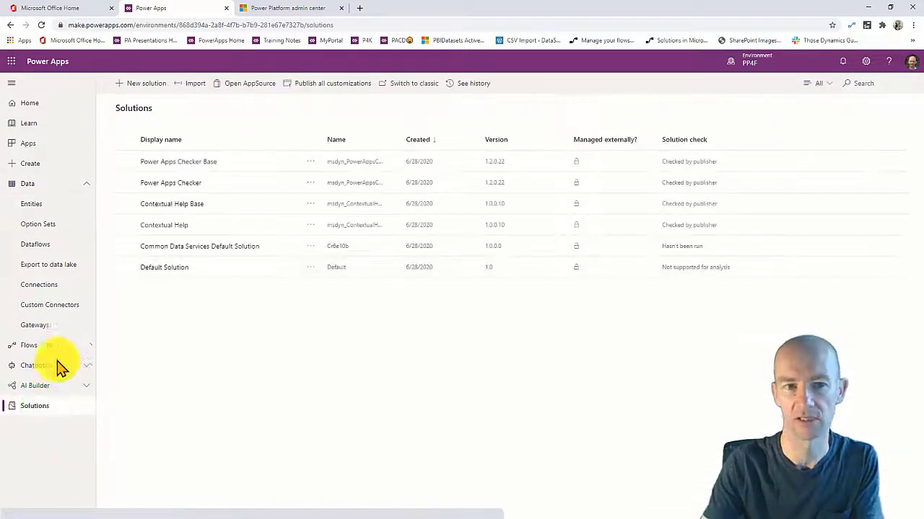
{"action": "left_click", "coordinate": [143, 82]}
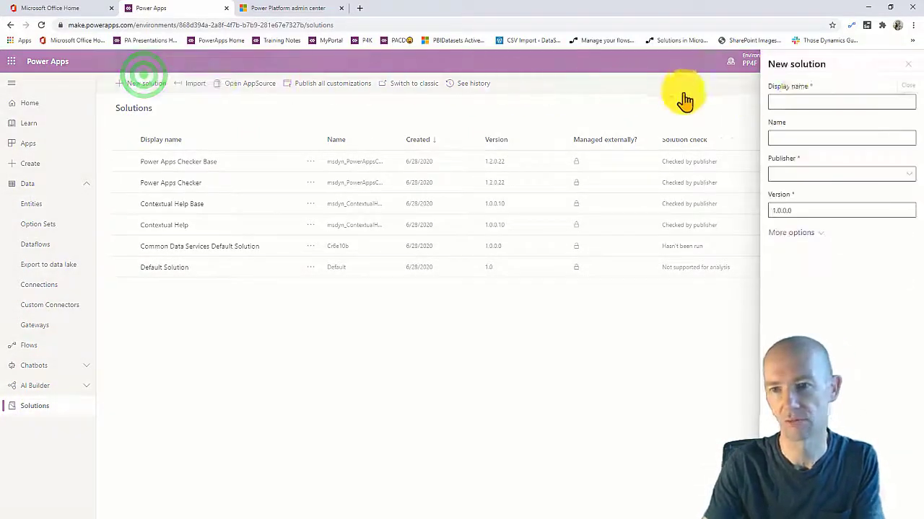
Give the solution display name PP4FVID and choose to add a new publisher.
{"action": "left_click", "coordinate": [800, 99]}
{"action": "type", "text": "PP4FVID"}
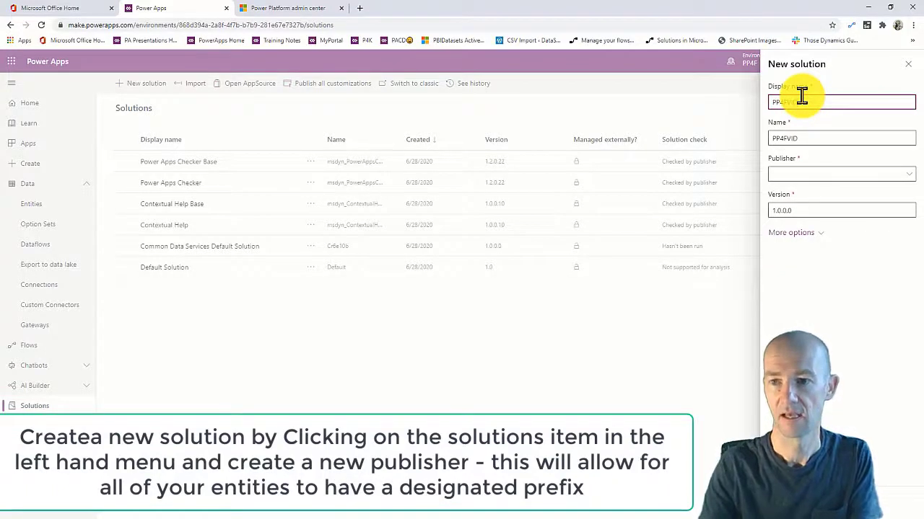
{"action": "left_click", "coordinate": [861, 174]}
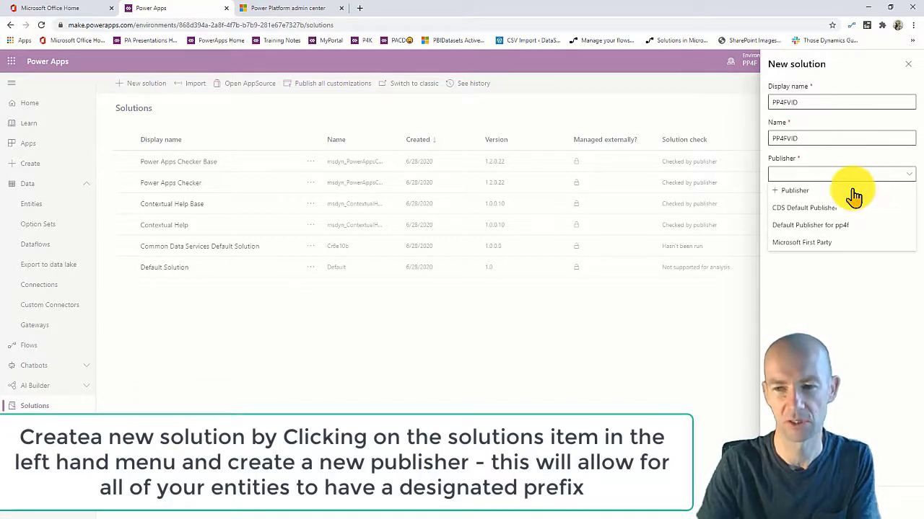
{"action": "left_click", "coordinate": [803, 192]}
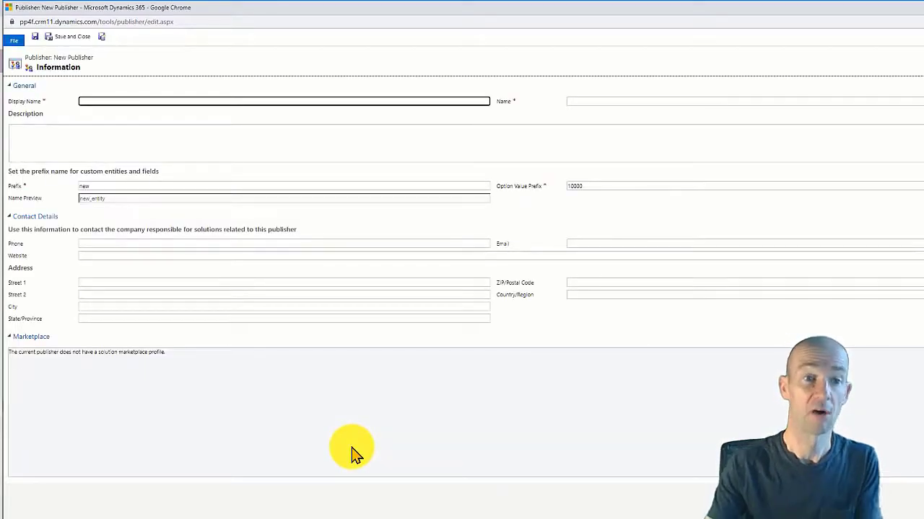
Enter display name PP4F_VID_PUB and prefix pp4f, then save and close the publisher.
{"action": "left_click", "coordinate": [141, 99]}
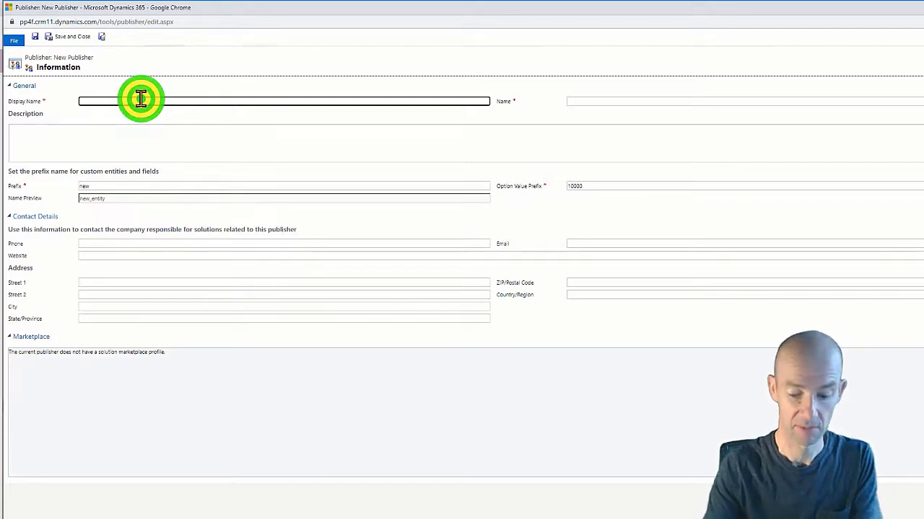
{"action": "type", "text": "PP4F"}
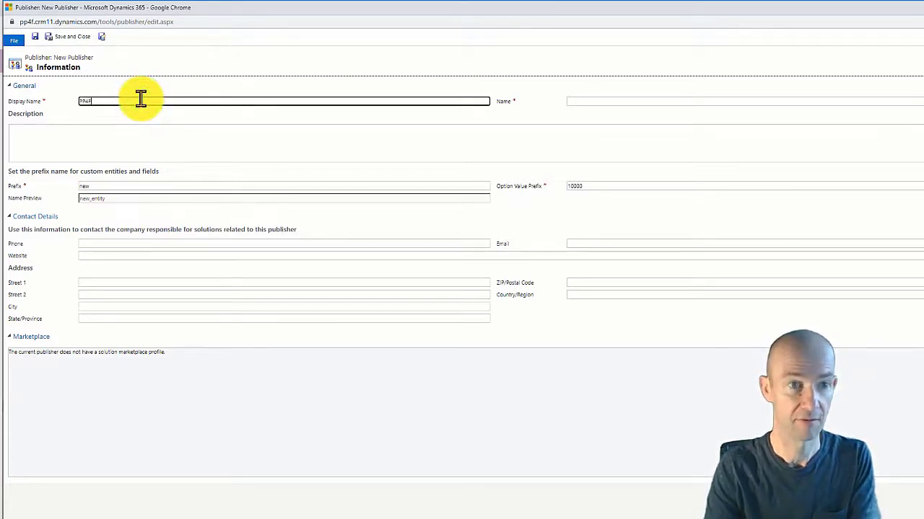
{"action": "type", "text": "_vid"}
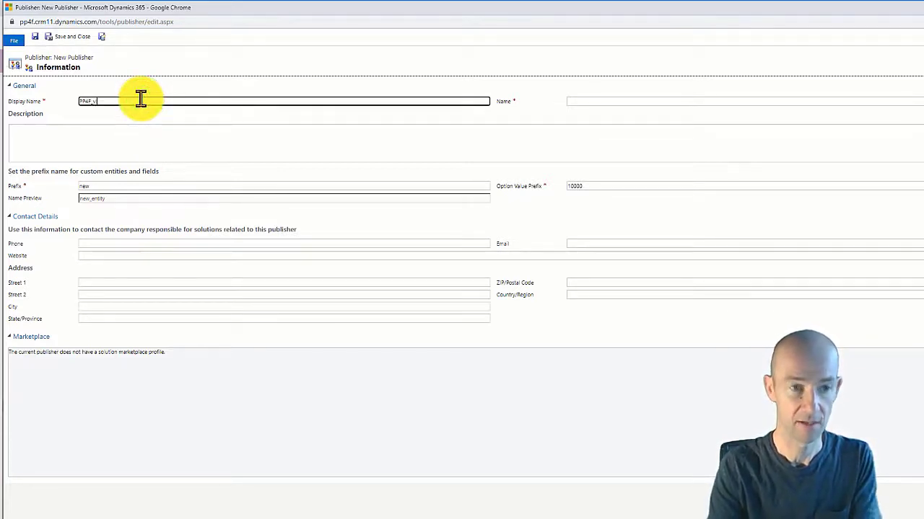
{"action": "key", "text": "BackSpace"}
{"action": "key", "text": "BackSpace"}
{"action": "type", "text": "VID"}
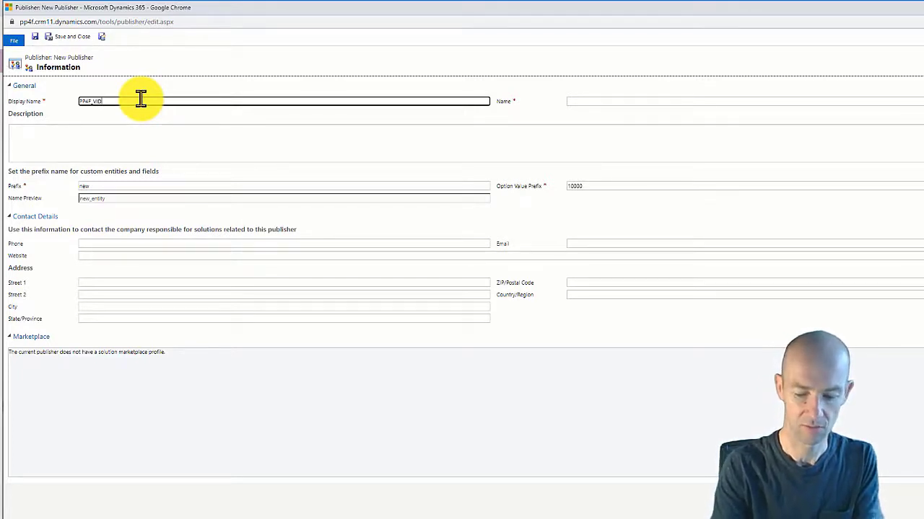
{"action": "type", "text": "_PUB"}
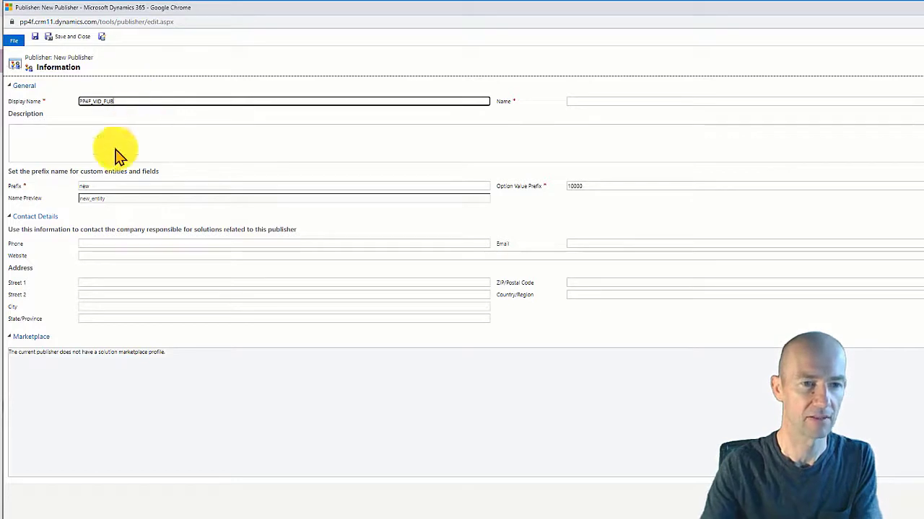
{"action": "left_click", "coordinate": [93, 188]}
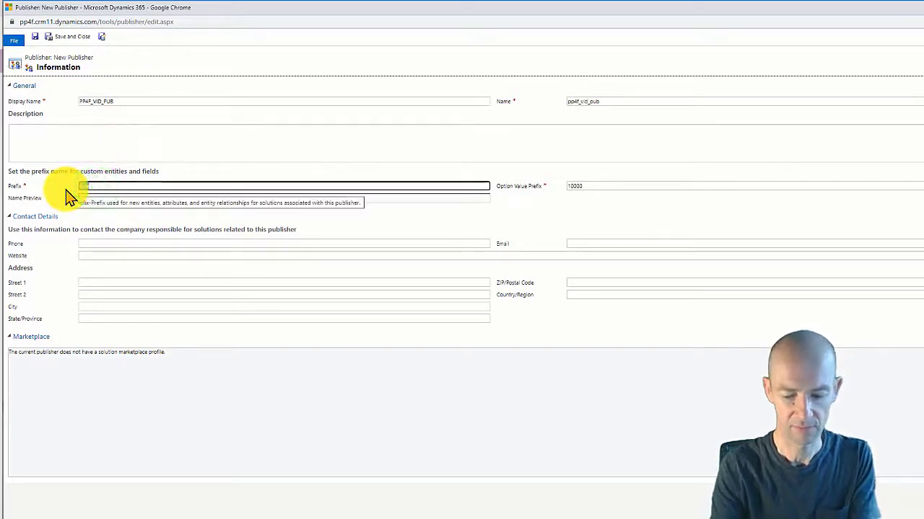
{"action": "type", "text": "pp4f"}
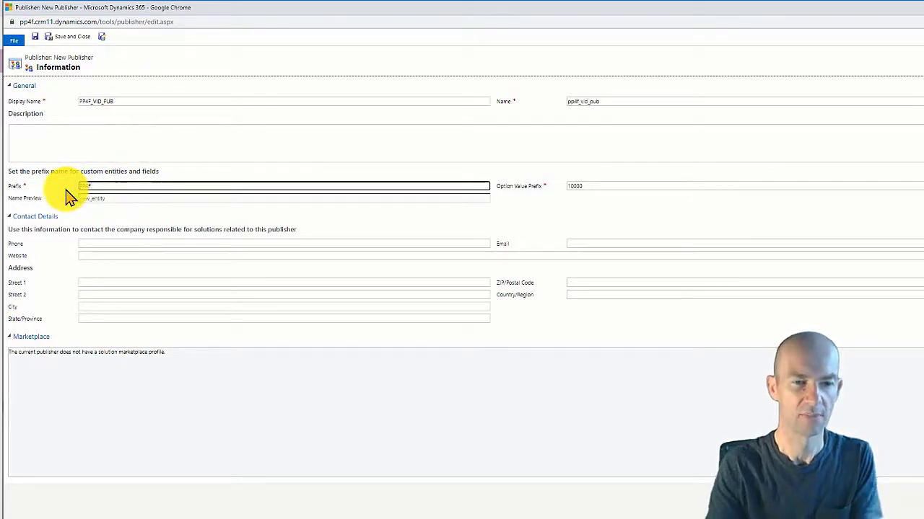
{"action": "left_click", "coordinate": [65, 39]}
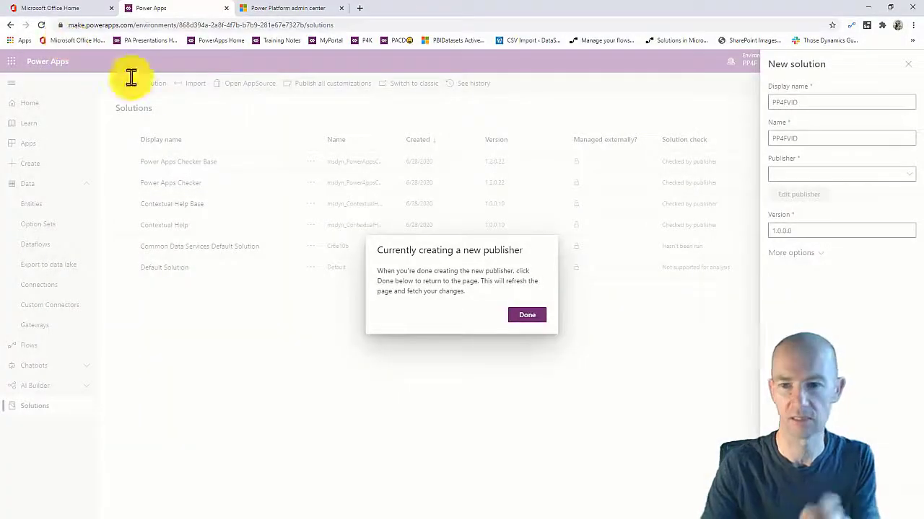
Assign publisher PP4F_VID_PUB, create the PP4FVID solution, and open it.
{"action": "left_click", "coordinate": [528, 315]}
{"action": "left_click", "coordinate": [886, 176]}
{"action": "left_click", "coordinate": [872, 223]}
{"action": "left_click", "coordinate": [815, 229]}
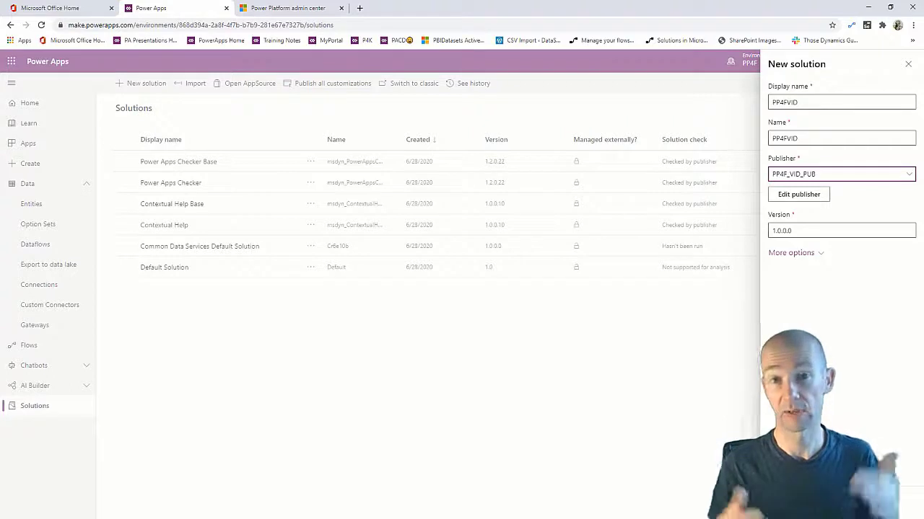
{"action": "left_click", "coordinate": [792, 503]}
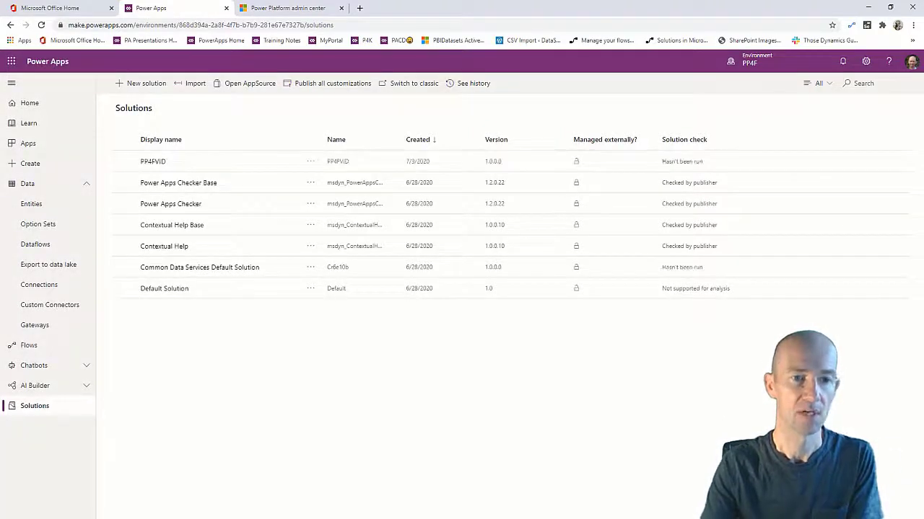
{"action": "left_click", "coordinate": [155, 164]}
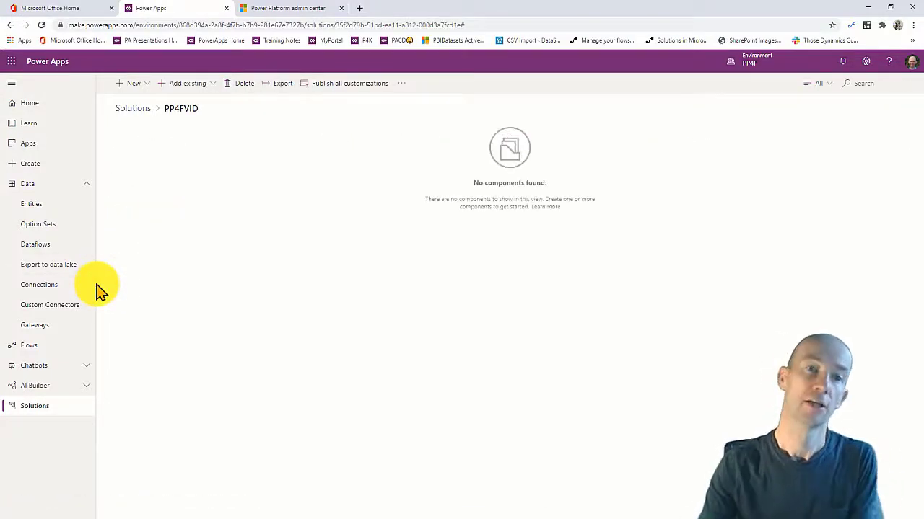
{"action": "left_click", "coordinate": [141, 83]}
Start a new entity in the PP4FVID solution and name it EXPENSE_CATEGORY.
{"action": "left_click", "coordinate": [148, 136]}
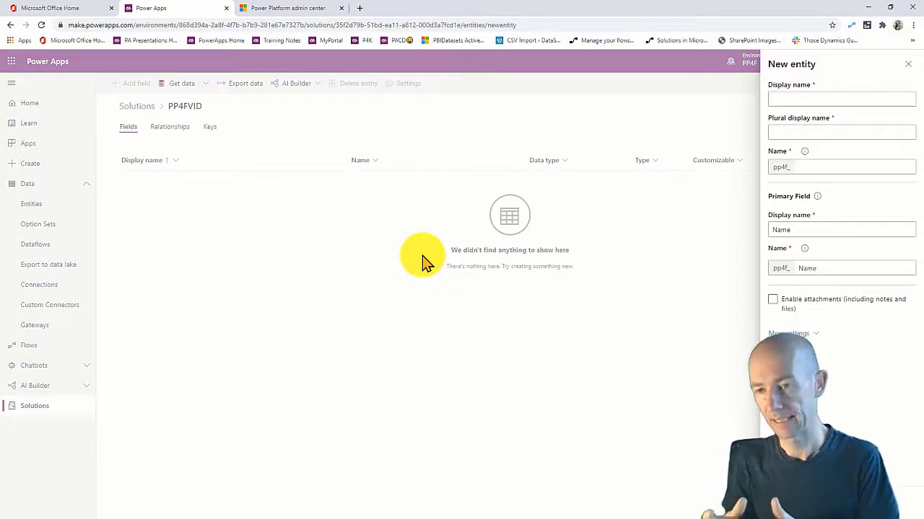
{"action": "left_click", "coordinate": [792, 98]}
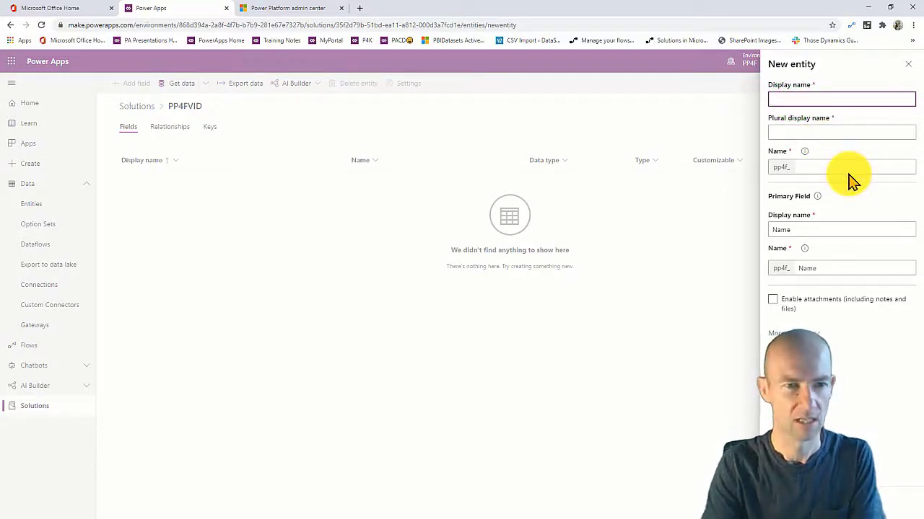
{"action": "type", "text": "pro"}
{"action": "key", "text": "BackSpace"}
{"action": "key", "text": "BackSpace"}
{"action": "key", "text": "BackSpace"}
{"action": "type", "text": "e"}
{"action": "key", "text": "BackSpace"}
{"action": "type", "text": "EX"}
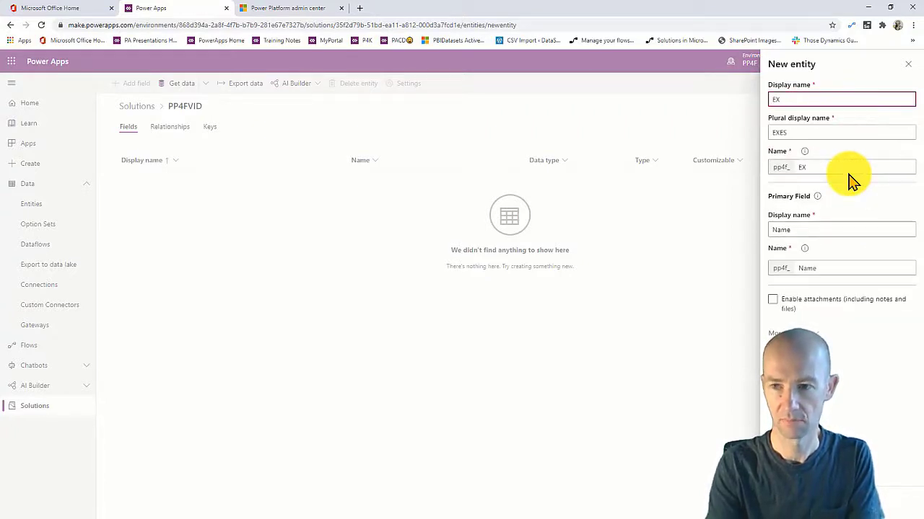
{"action": "type", "text": "PE"}
{"action": "key", "text": "BackSpace"}
{"action": "type", "text": "NSE_CAT"}
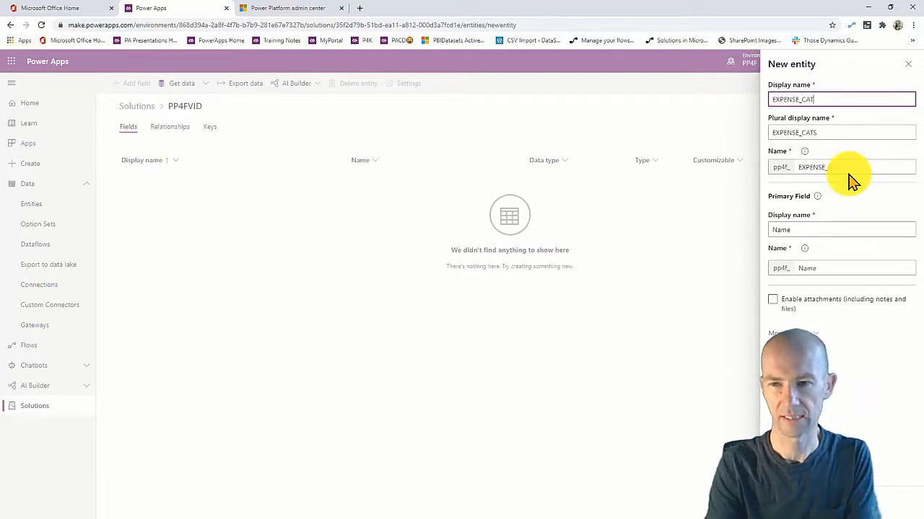
{"action": "type", "text": "EGORY"}
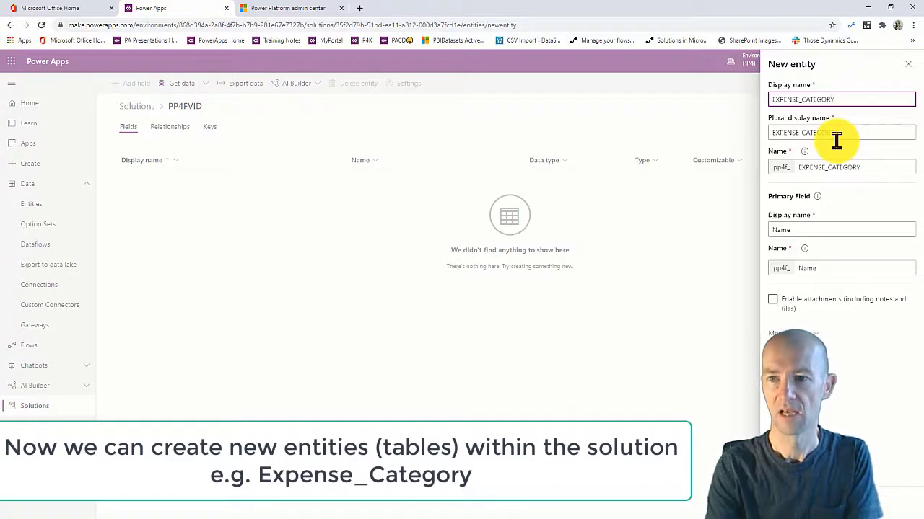
Rename the primary field to CATEGORY and create the entity.
{"action": "left_click", "coordinate": [798, 228]}
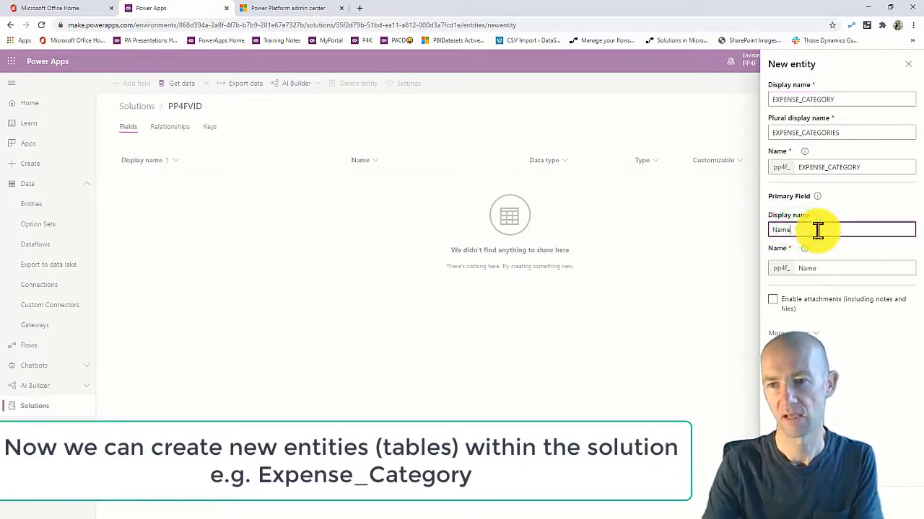
{"action": "double_click", "coordinate": [817, 229]}
{"action": "type", "text": "CATEGORY"}
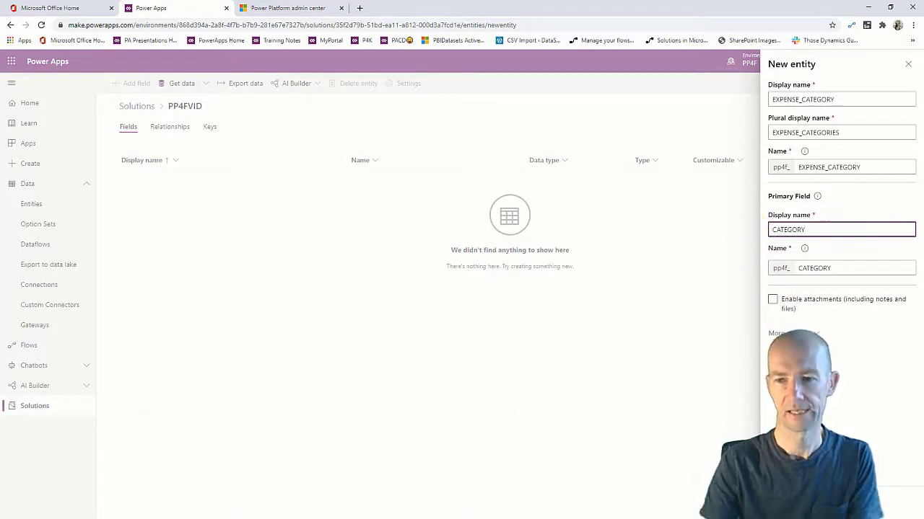
{"action": "left_click", "coordinate": [794, 503]}
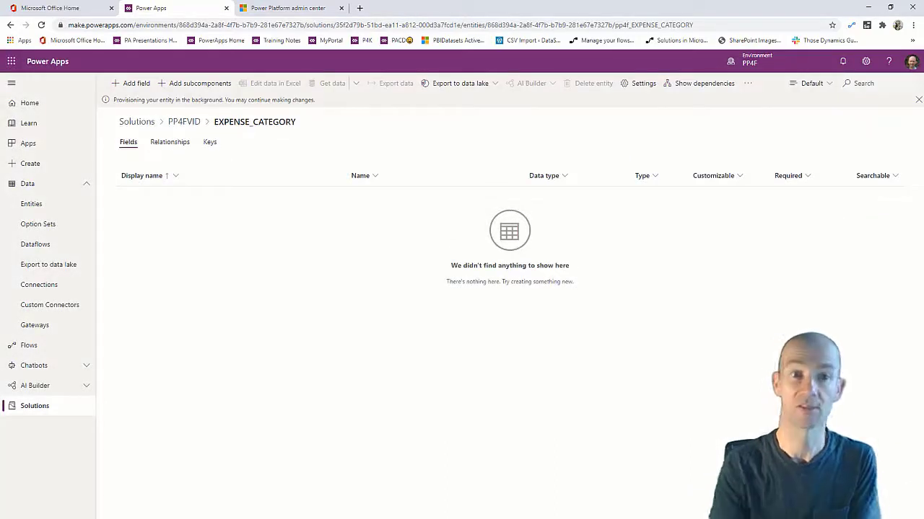
Add an optional Text field named ACCOUNT (pp4f_account) to EXPENSE_CATEGORY.
{"action": "left_click", "coordinate": [130, 84]}
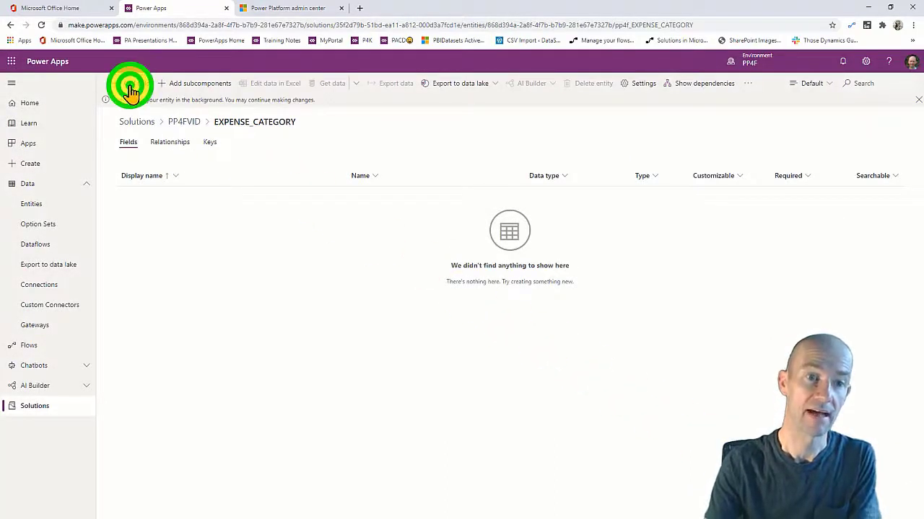
{"action": "left_click", "coordinate": [796, 92]}
{"action": "type", "text": "ACCOU T"}
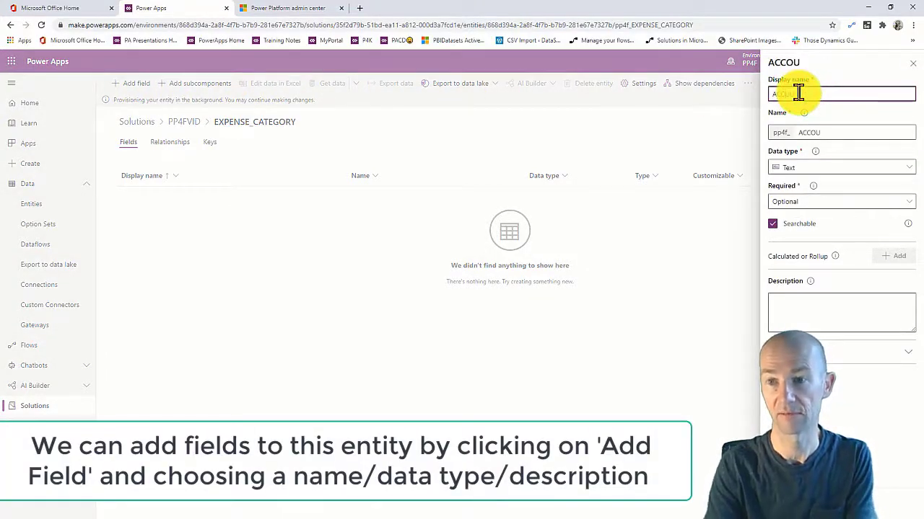
{"action": "key", "text": "BackSpace"}
{"action": "key", "text": "BackSpace"}
{"action": "type", "text": "NT"}
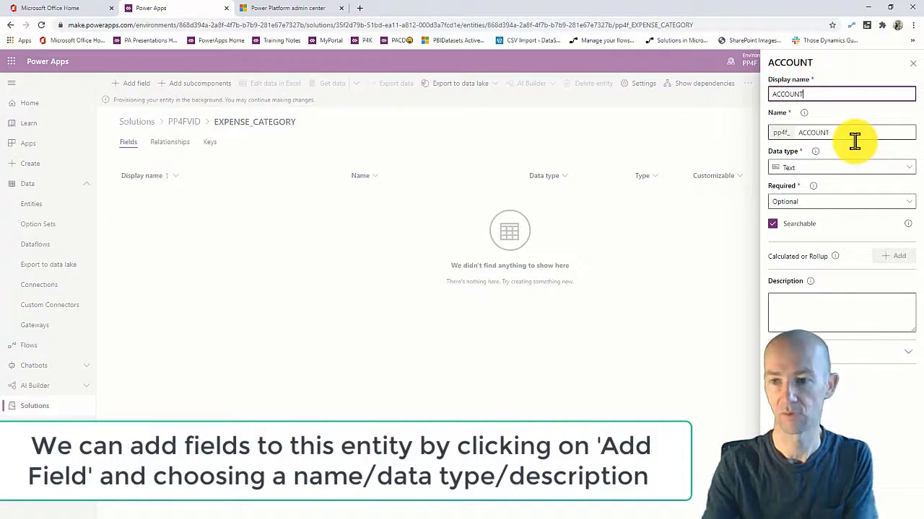
{"action": "left_click", "coordinate": [762, 306]}
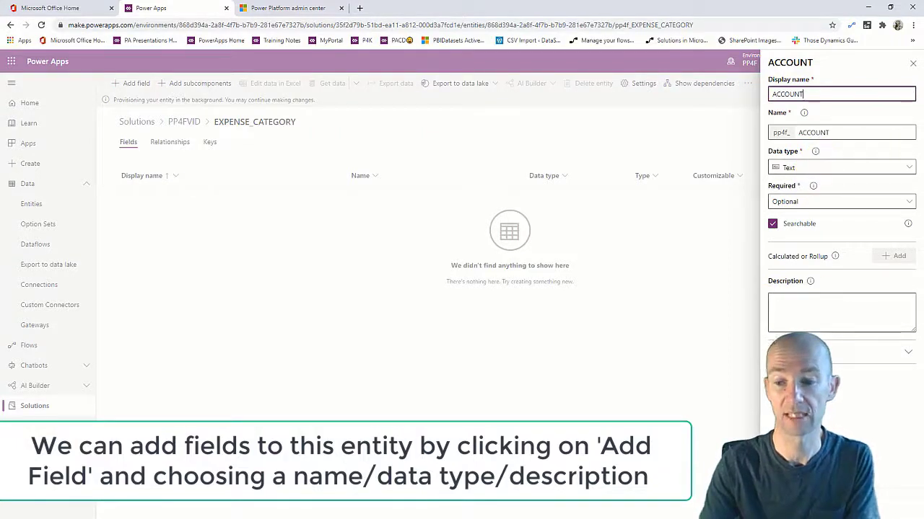
{"action": "left_click", "coordinate": [783, 505]}
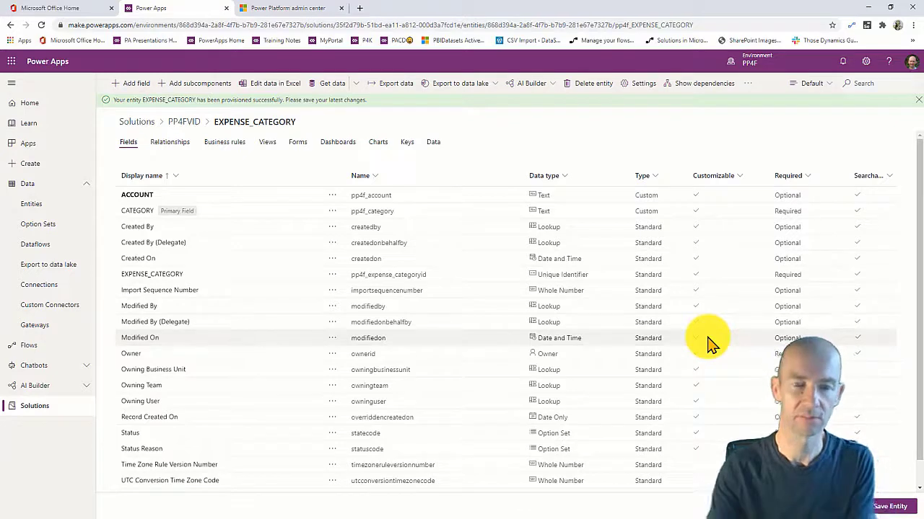
{"action": "left_click", "coordinate": [137, 87]}
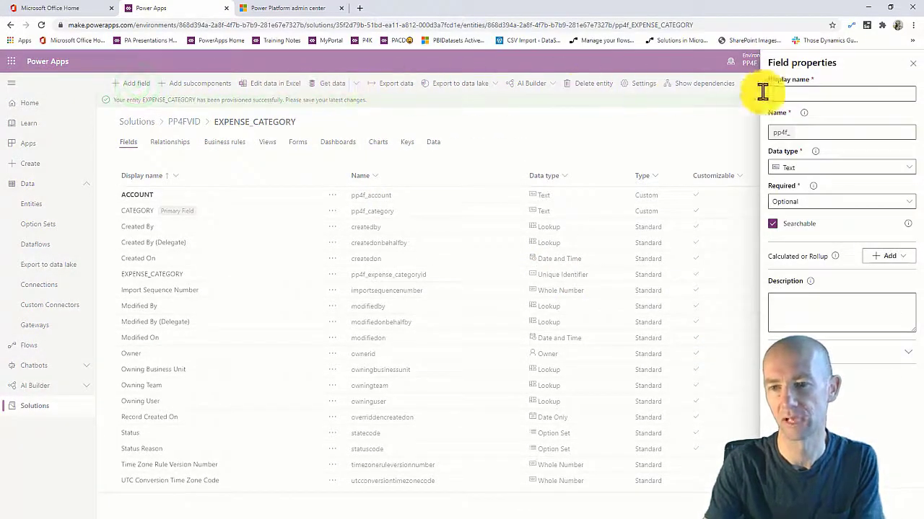
Create a Text field with display name EXPENSE_SUPERCATEGORY (pp4f_expense_supercategory).
{"action": "left_click", "coordinate": [799, 92]}
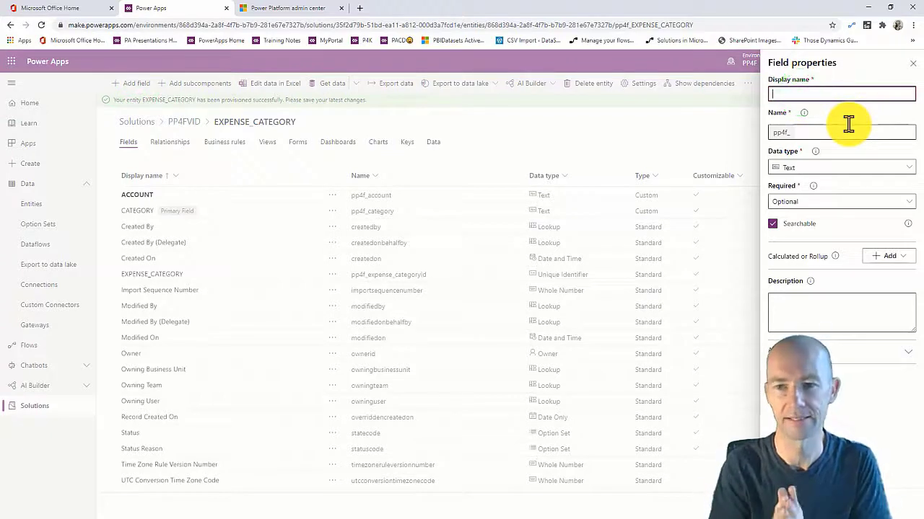
{"action": "type", "text": "PL"}
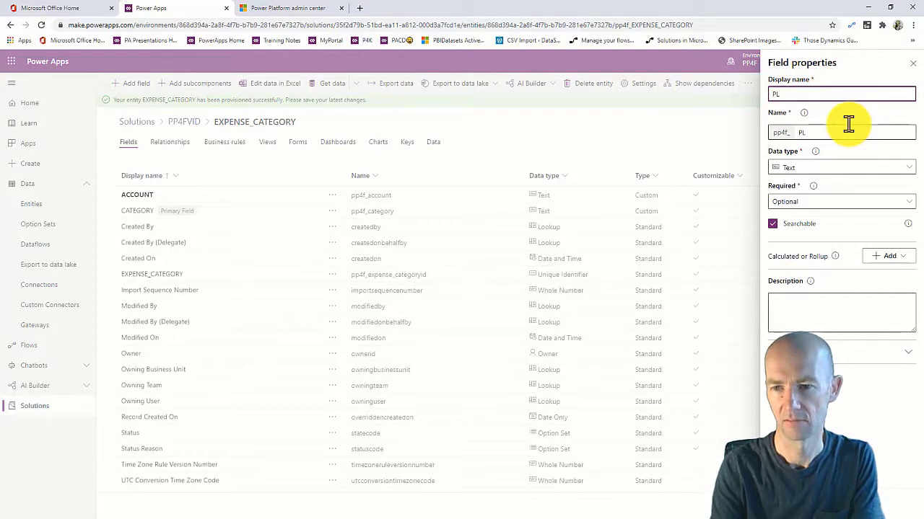
{"action": "key", "text": "BackSpace"}
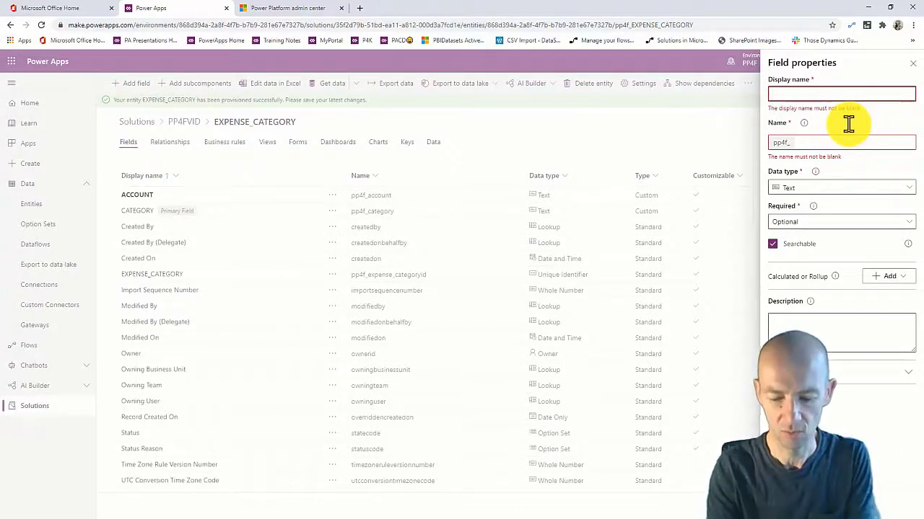
{"action": "type", "text": "EXPENSE"}
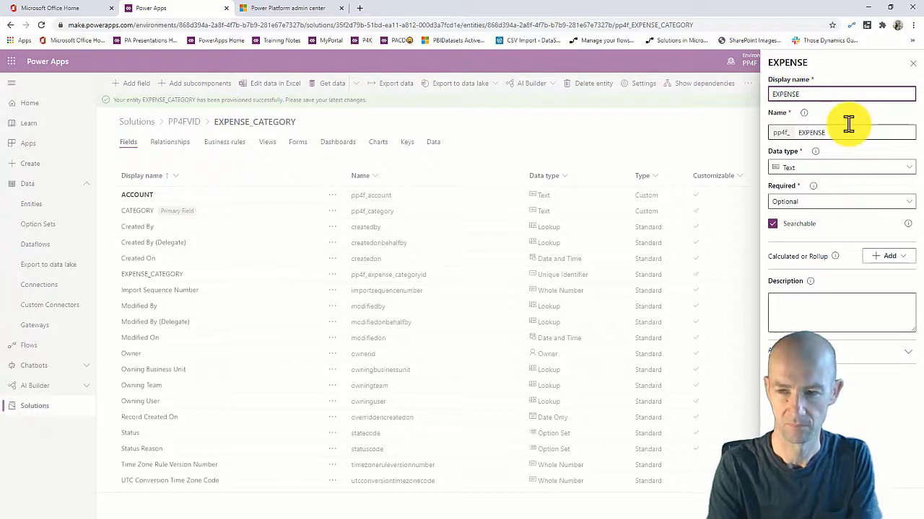
{"action": "type", "text": "_SUPER"}
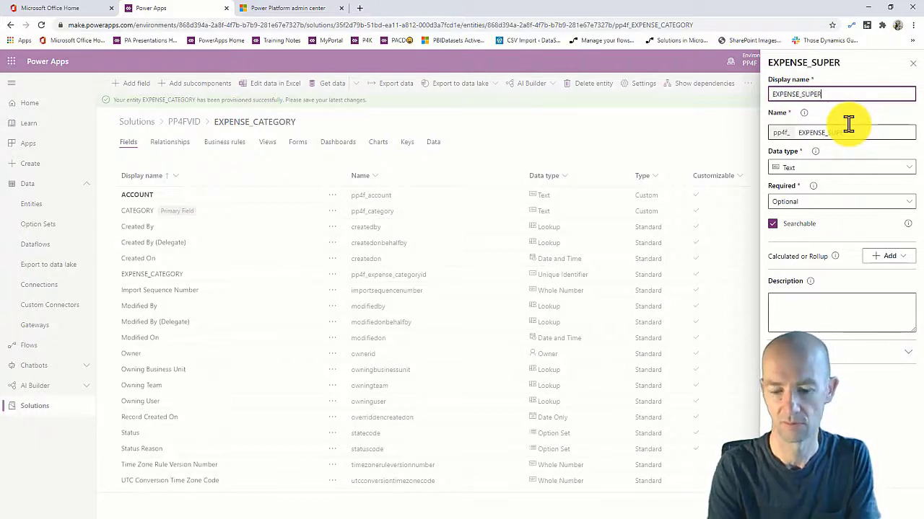
{"action": "type", "text": "CAT"}
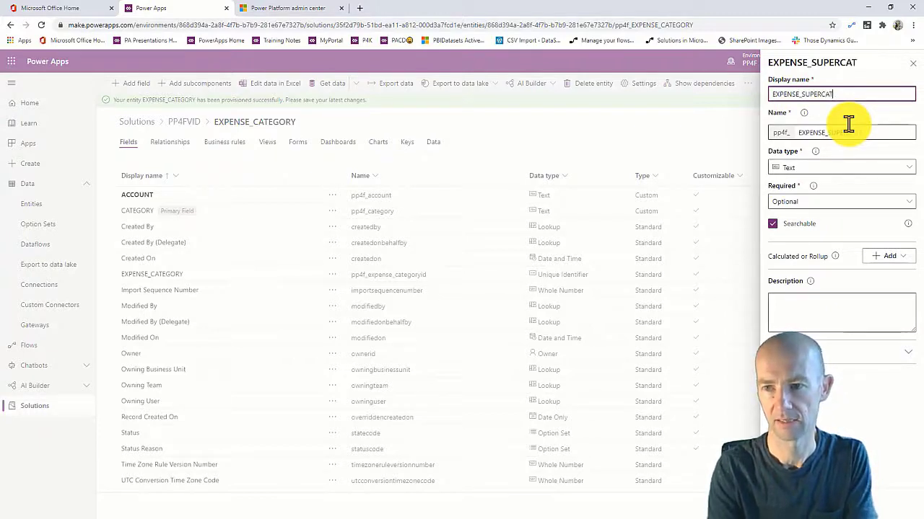
{"action": "type", "text": "EGORY"}
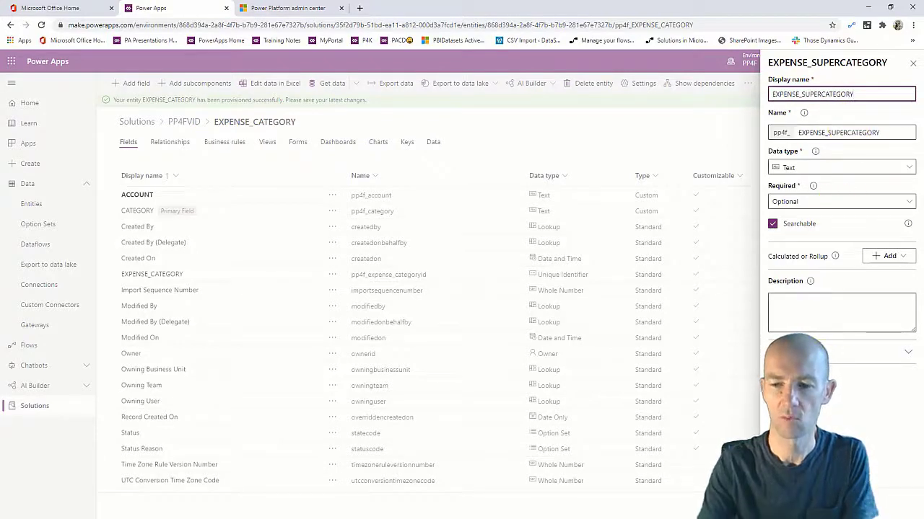
{"action": "left_click", "coordinate": [790, 505]}
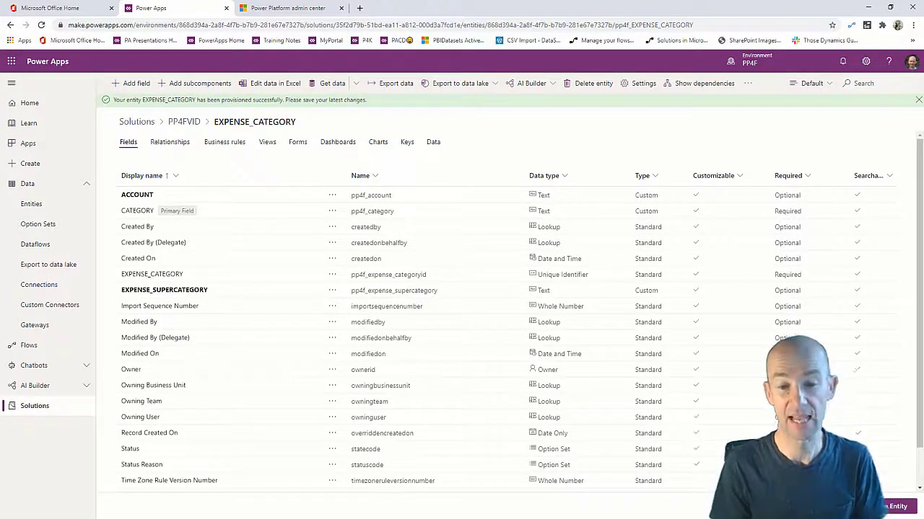
Save the EXPENSE_CATEGORY entity and open its Information main form from the Forms list.
{"action": "left_click", "coordinate": [886, 509]}
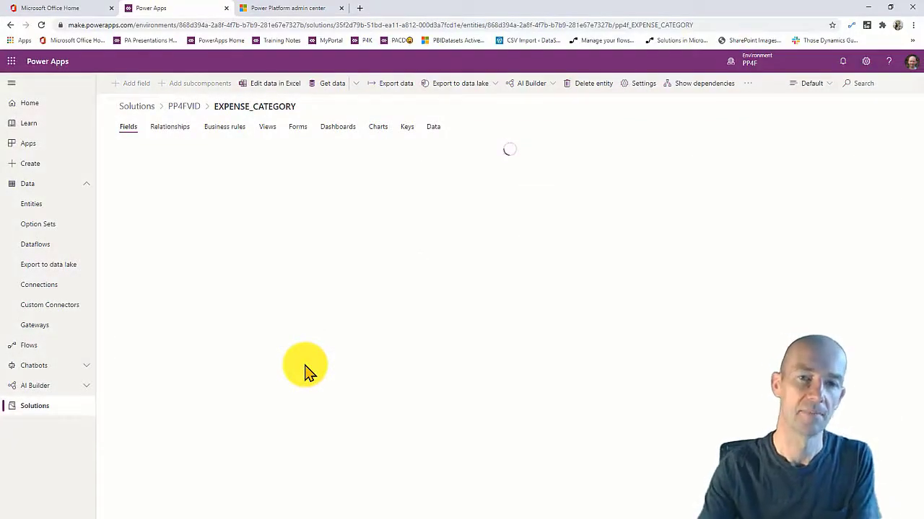
{"action": "left_click", "coordinate": [297, 128]}
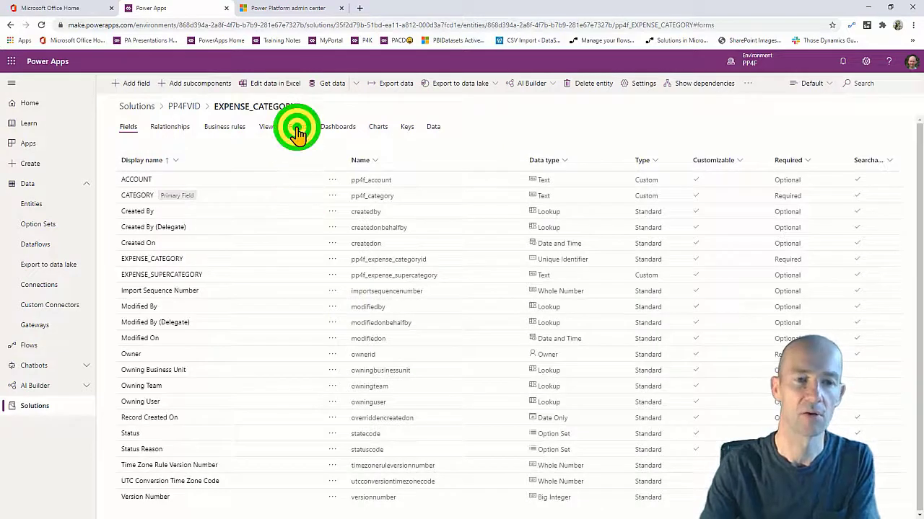
{"action": "left_click", "coordinate": [148, 220]}
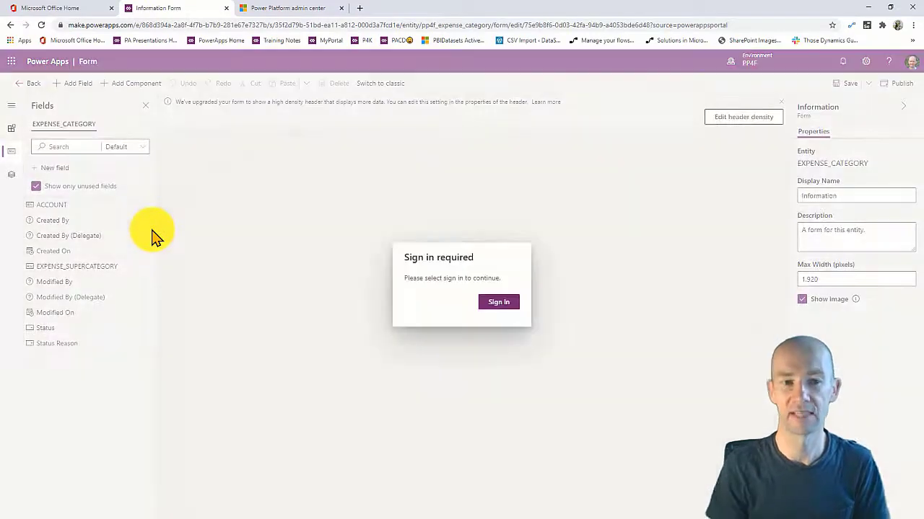
Sign in, add ACCOUNT and EXPENSE_SUPERCATEGORY to the Information form, save it, and go back.
{"action": "left_click", "coordinate": [496, 303]}
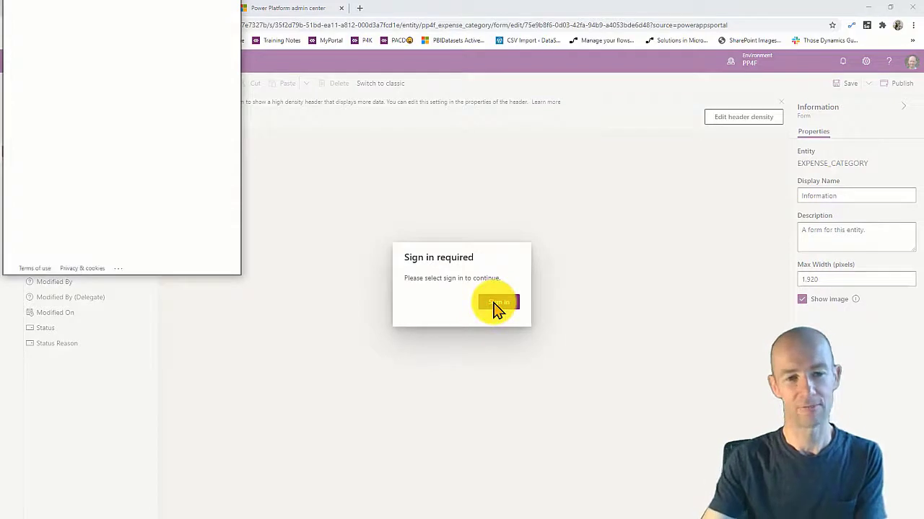
{"action": "left_click", "coordinate": [187, 134]}
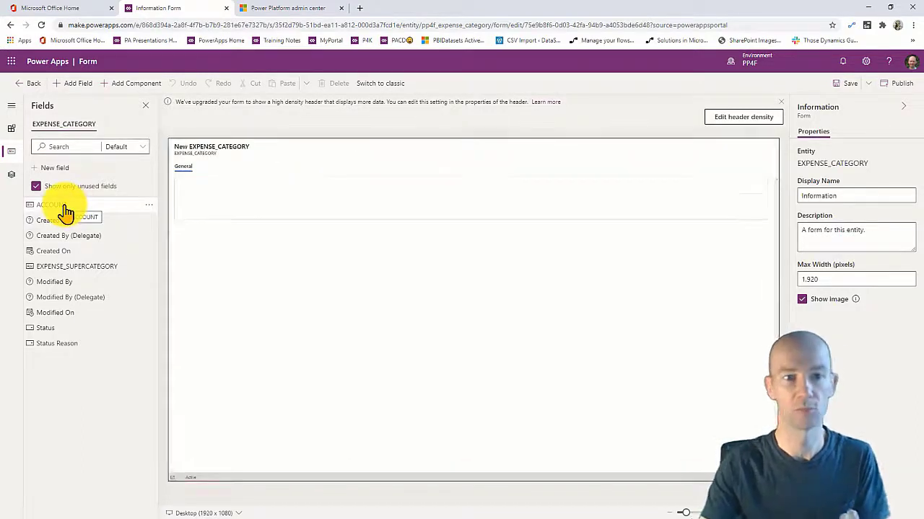
{"action": "left_click", "coordinate": [64, 207]}
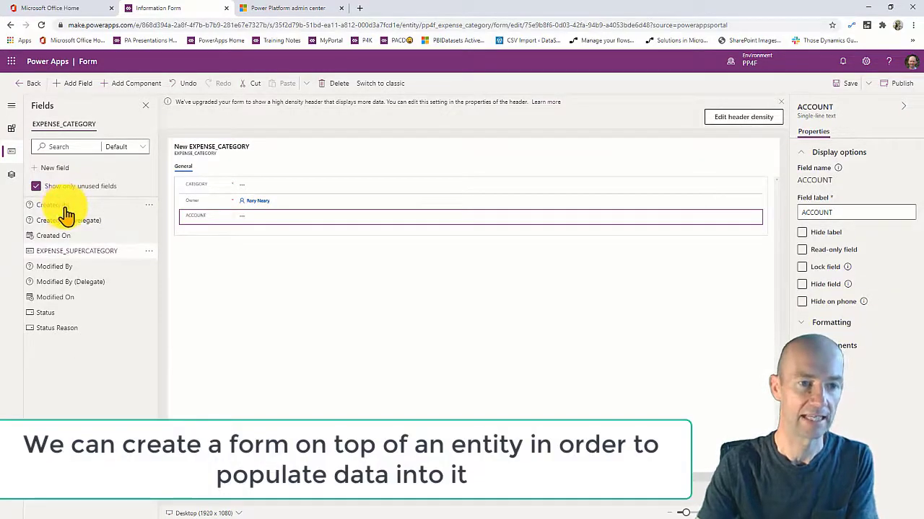
{"action": "left_click", "coordinate": [77, 250]}
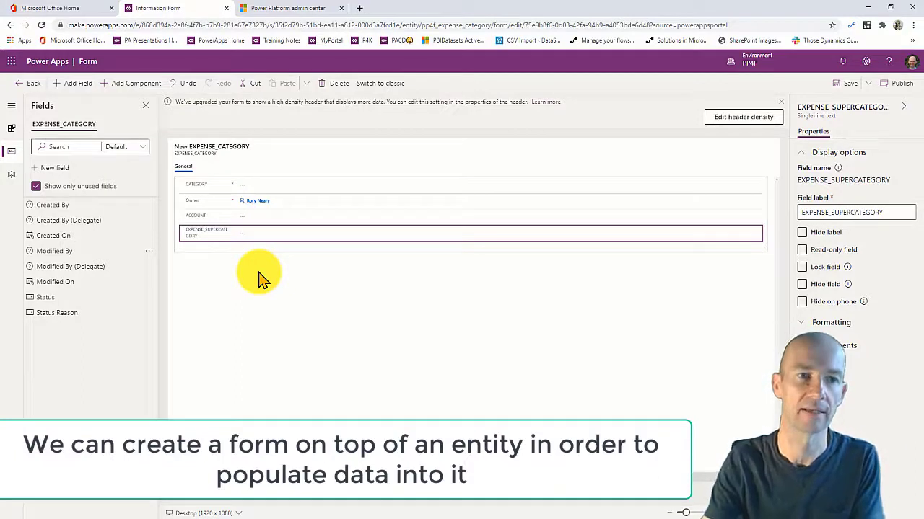
{"action": "left_click", "coordinate": [848, 85]}
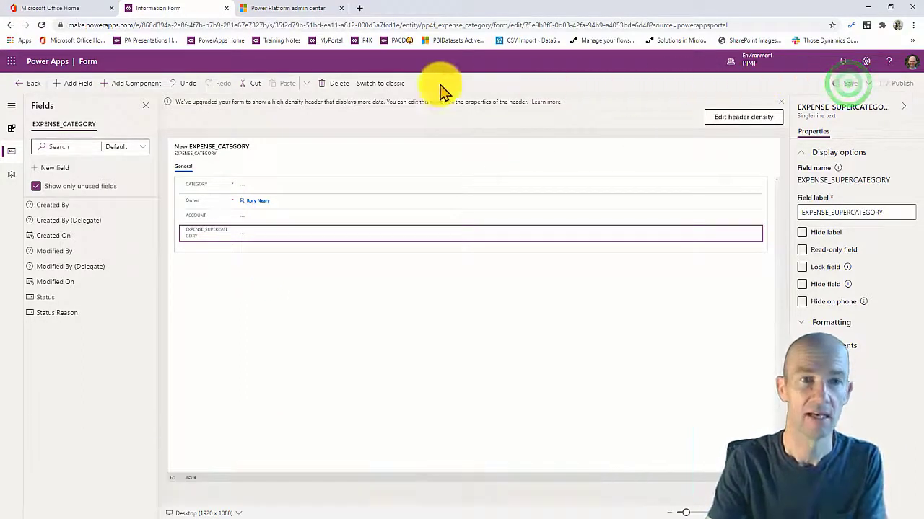
{"action": "left_click", "coordinate": [34, 91]}
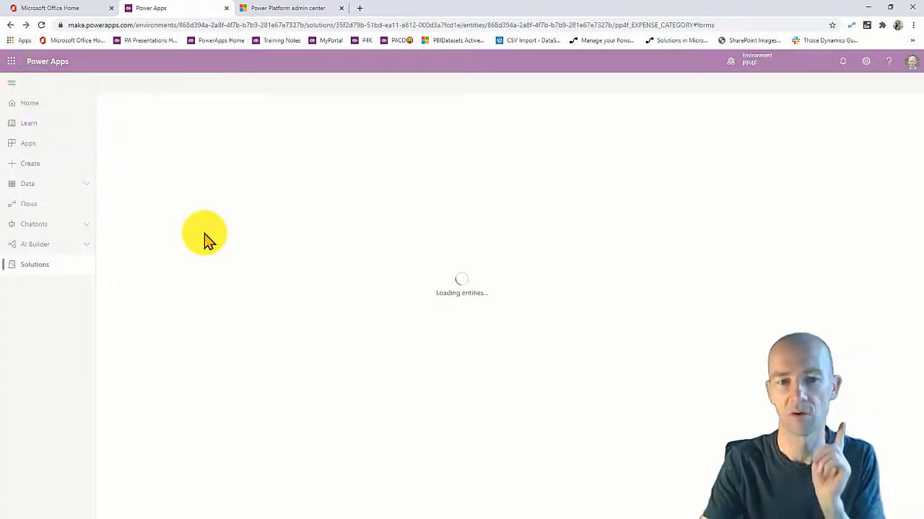
{"action": "left_click", "coordinate": [264, 128]}
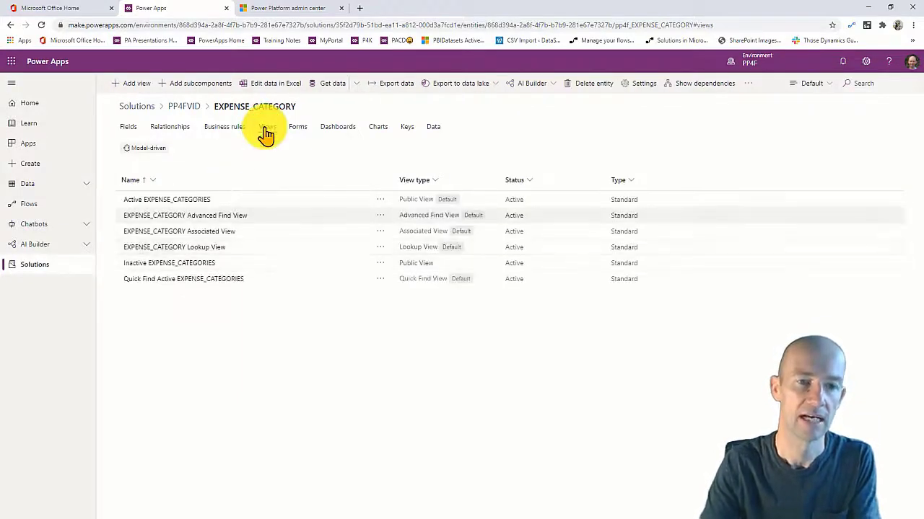
{"action": "left_click", "coordinate": [180, 199]}
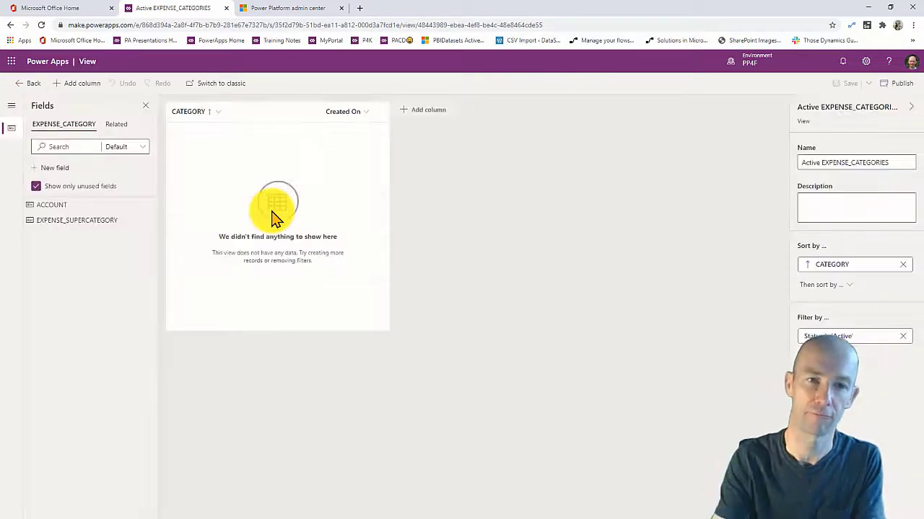
{"action": "left_click", "coordinate": [76, 205]}
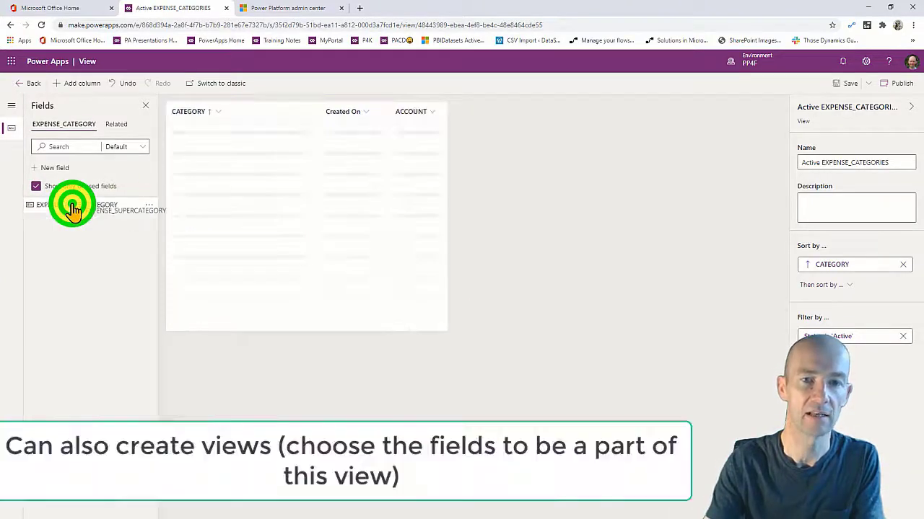
{"action": "left_click", "coordinate": [73, 206]}
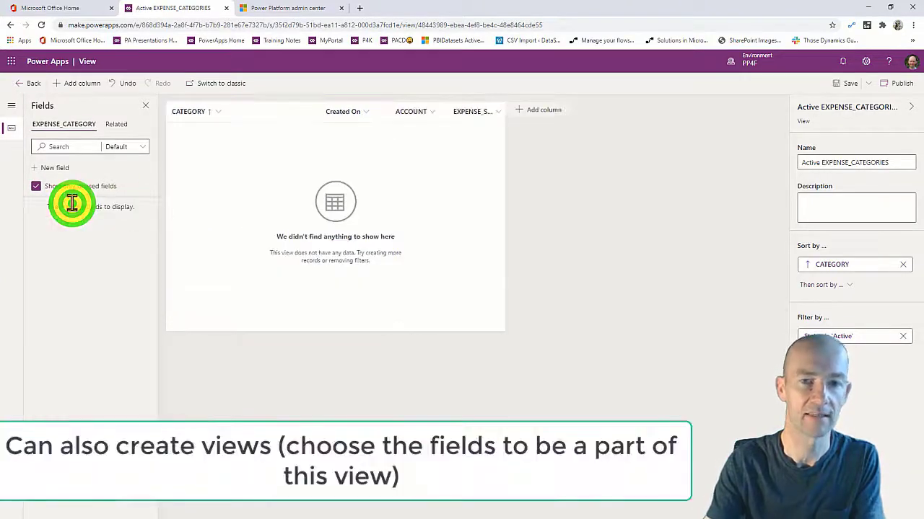
{"action": "left_click", "coordinate": [840, 83]}
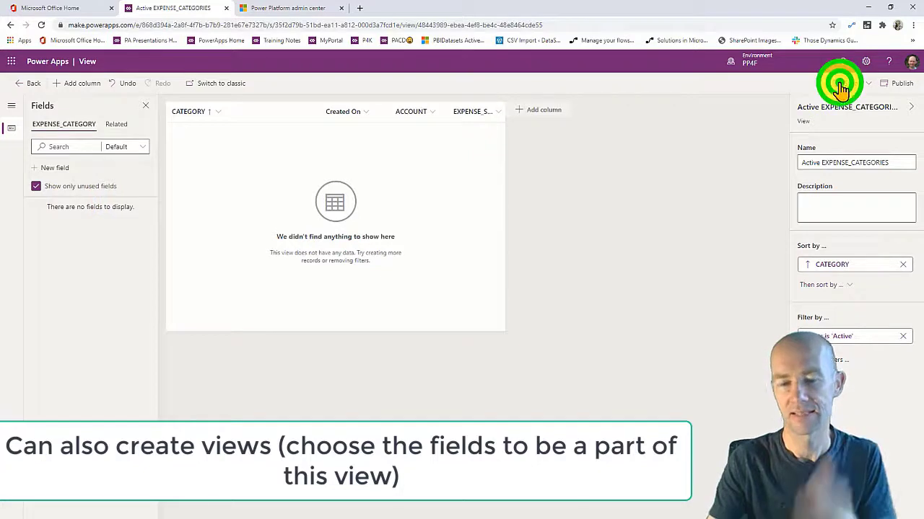
{"action": "left_click", "coordinate": [29, 85]}
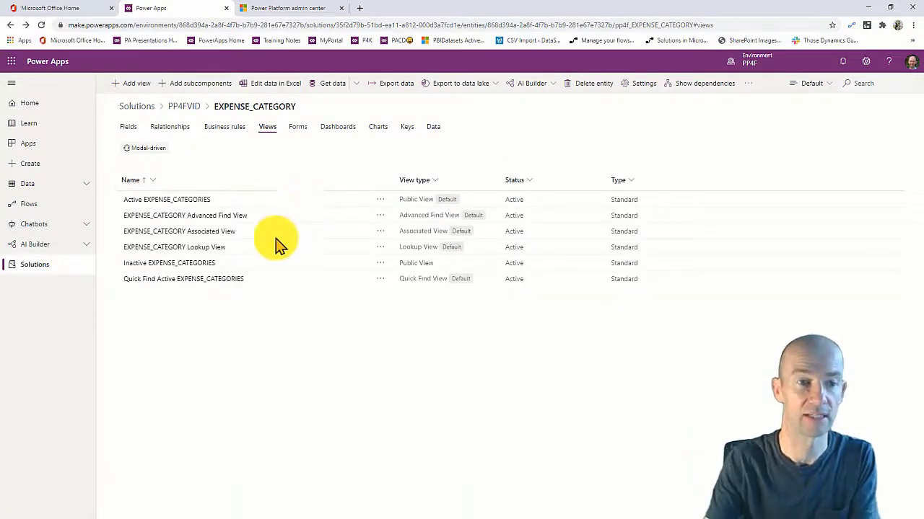
{"action": "left_click", "coordinate": [202, 326]}
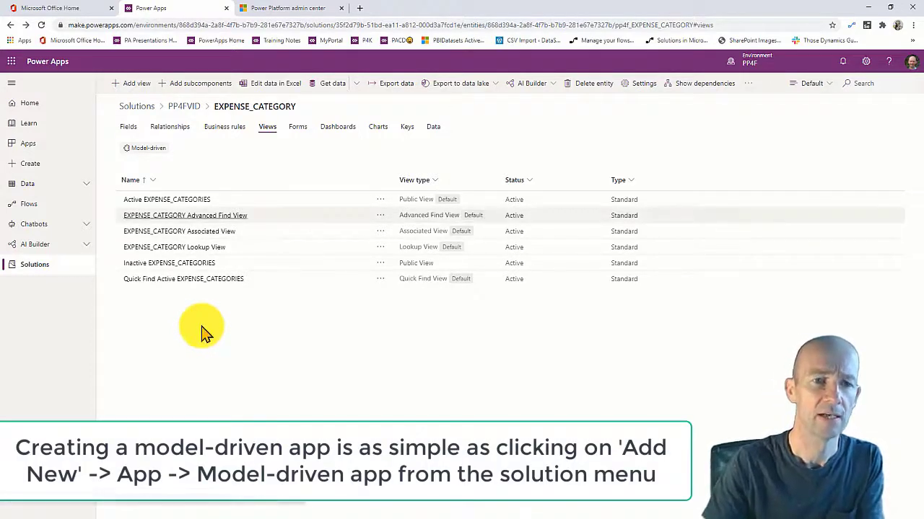
{"action": "left_click", "coordinate": [240, 316]}
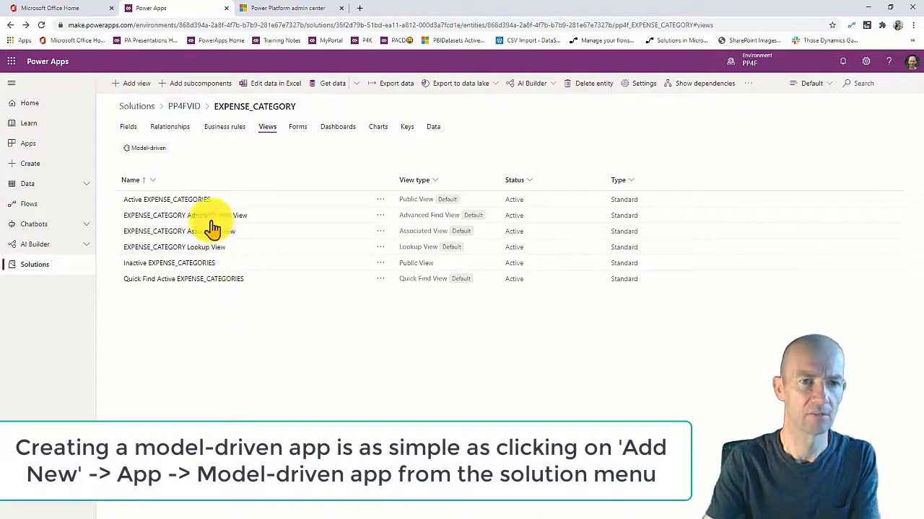
From the PP4FVID solution, create a model-driven app named PP4F_EXPENSES.
{"action": "left_click", "coordinate": [178, 106]}
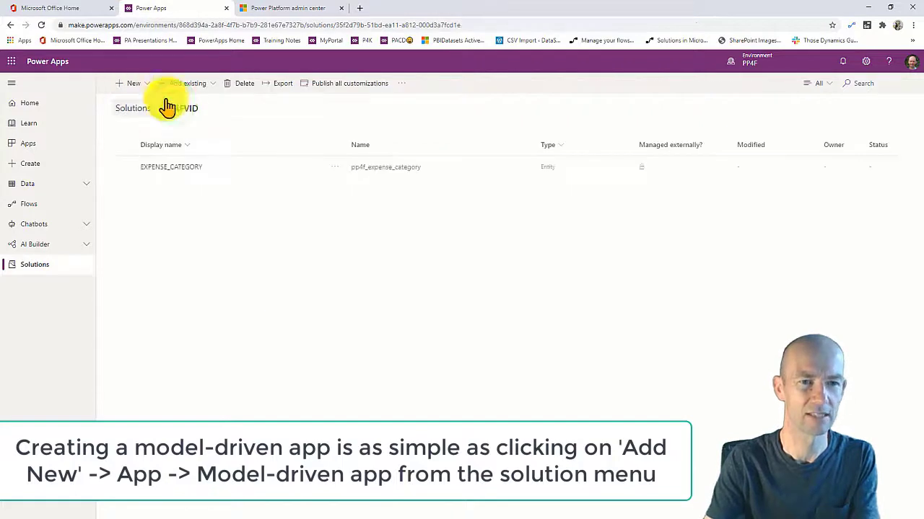
{"action": "left_click", "coordinate": [138, 85]}
{"action": "left_click", "coordinate": [169, 104]}
{"action": "left_click", "coordinate": [289, 119]}
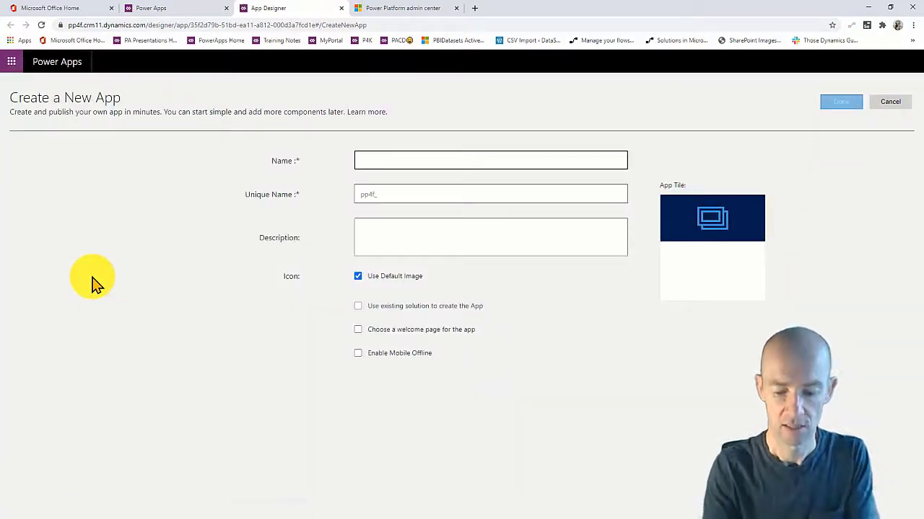
{"action": "type", "text": "PP4F_"}
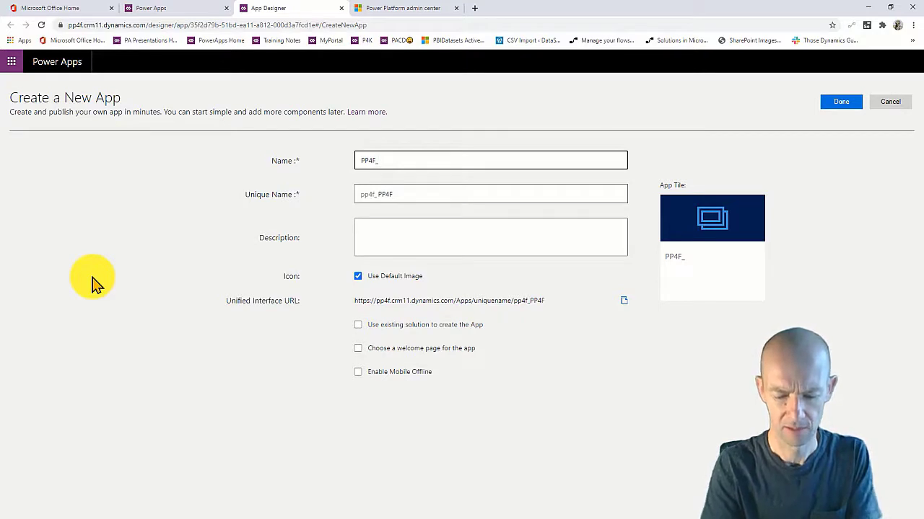
{"action": "type", "text": "MD"}
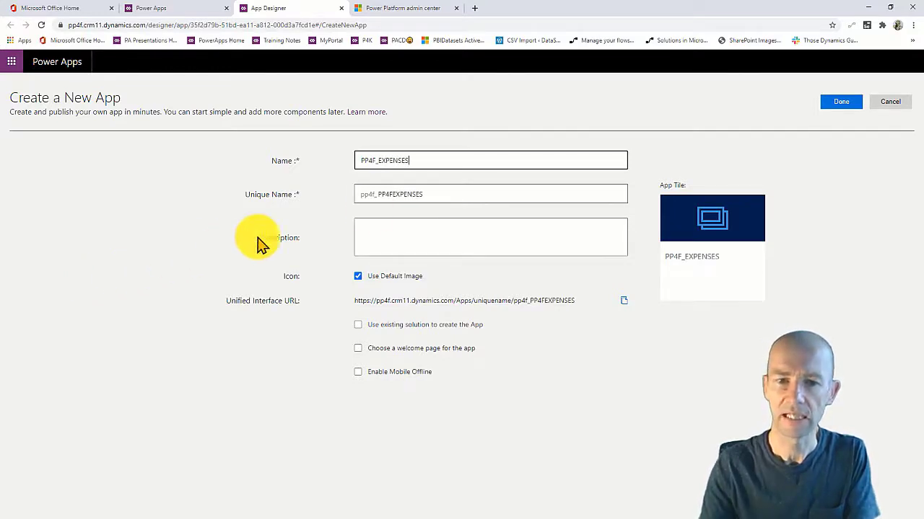
{"action": "left_click", "coordinate": [837, 100]}
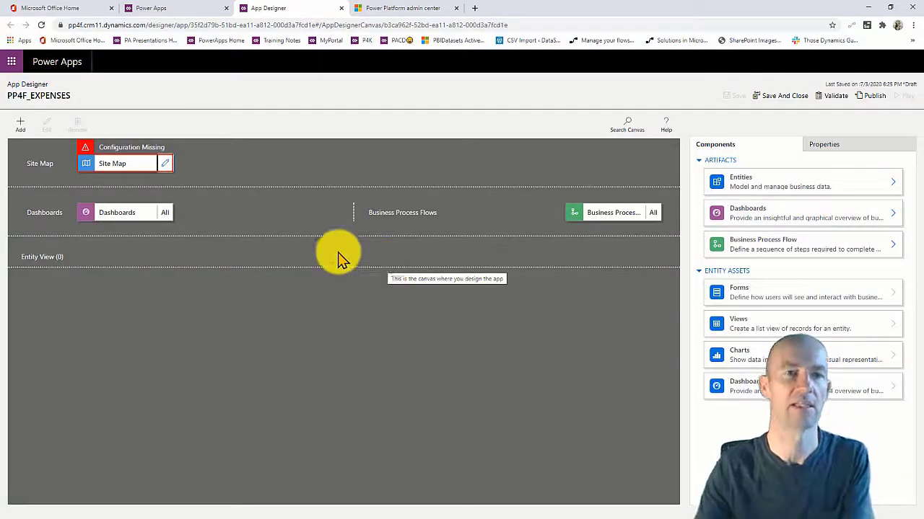
In the site map, set the new subarea's type to Entity pointing at EXPENSE_CATEGORY.
{"action": "left_click", "coordinate": [165, 163]}
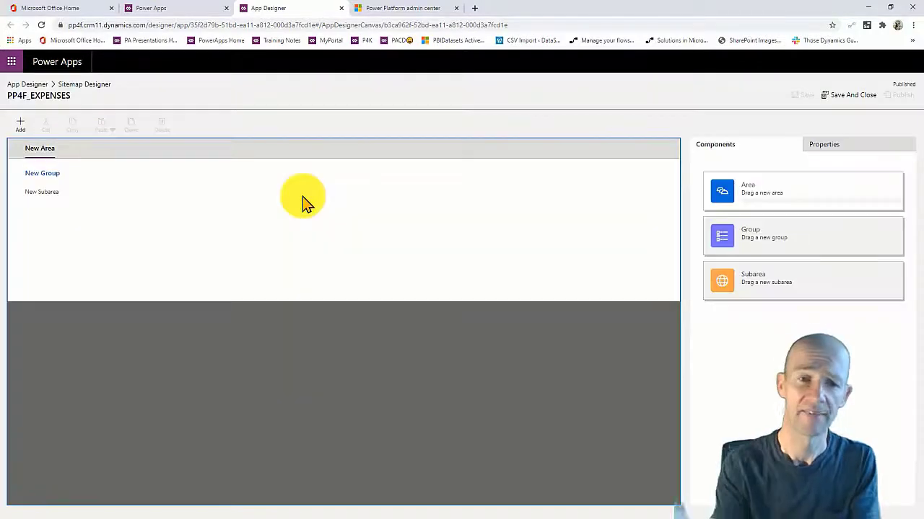
{"action": "left_click", "coordinate": [70, 193]}
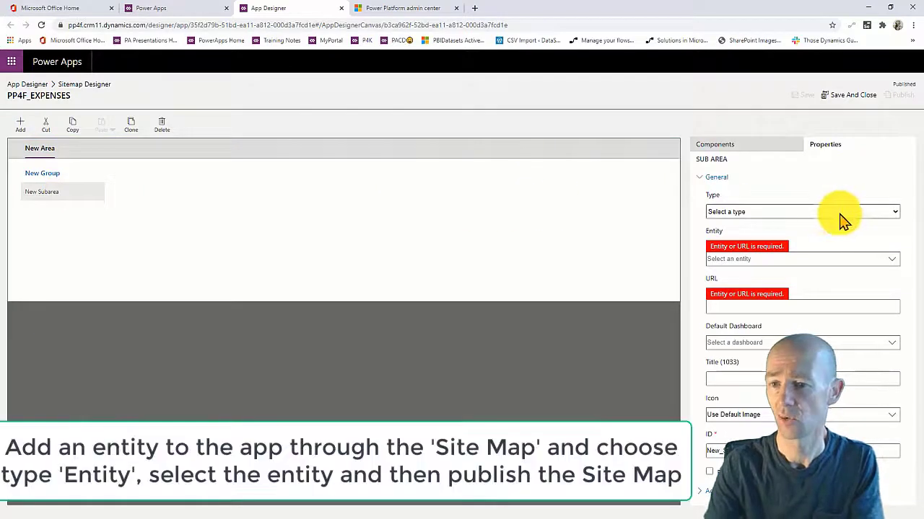
{"action": "left_click", "coordinate": [841, 212]}
{"action": "left_click", "coordinate": [746, 258]}
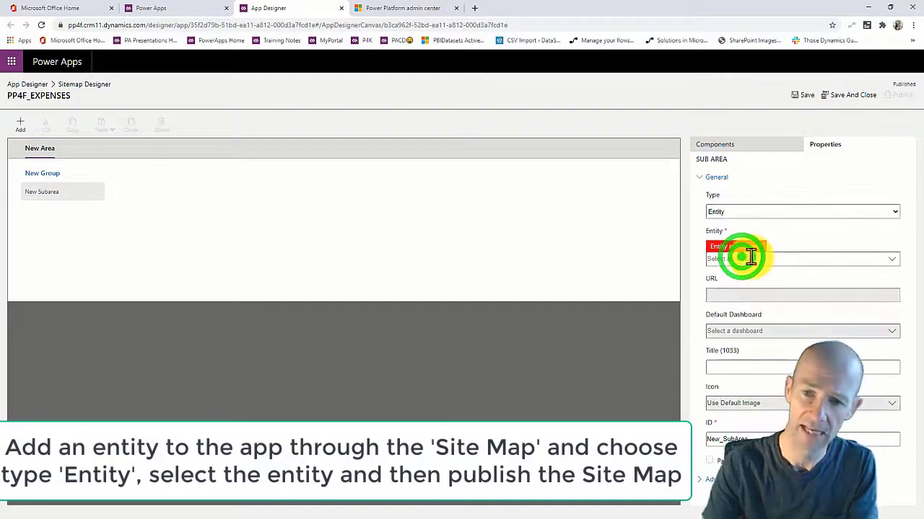
{"action": "left_click", "coordinate": [891, 259]}
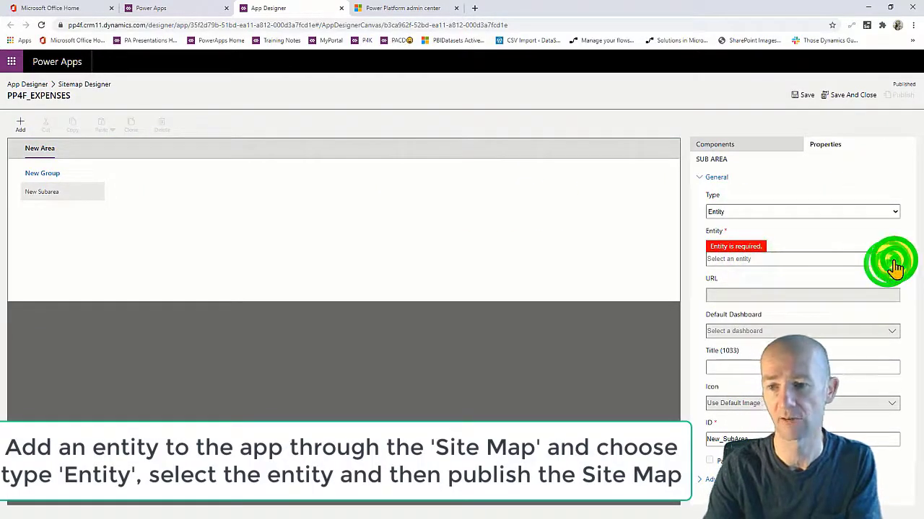
{"action": "scroll", "coordinate": [851, 268], "scroll_direction": "down", "scroll_amount": 1}
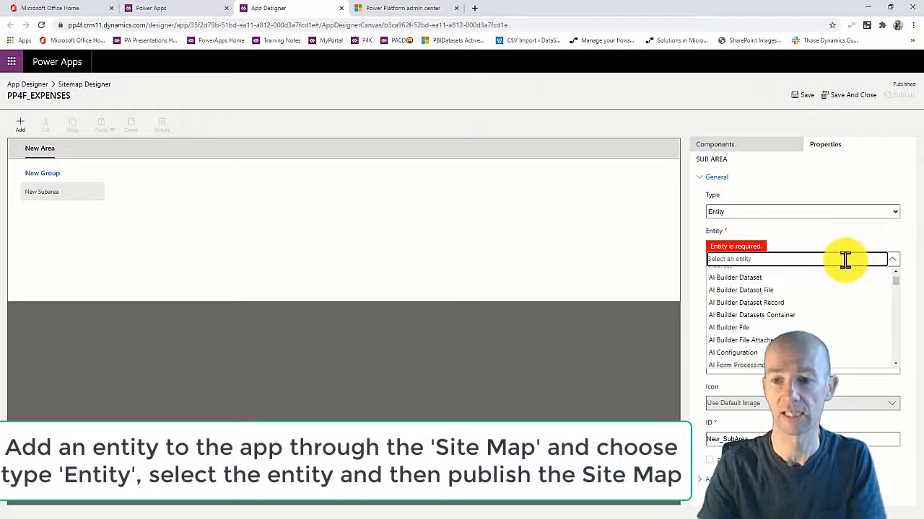
{"action": "left_click", "coordinate": [845, 260]}
{"action": "type", "text": "EXP"}
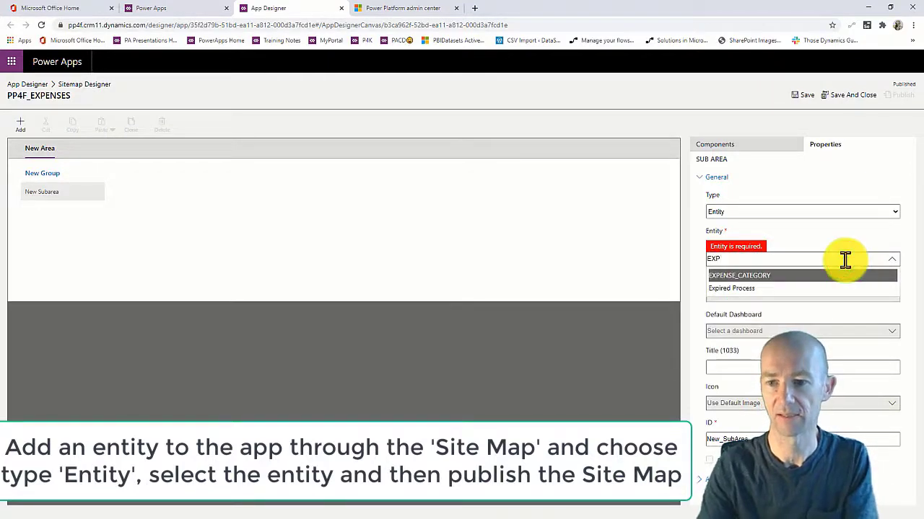
{"action": "left_click", "coordinate": [765, 275]}
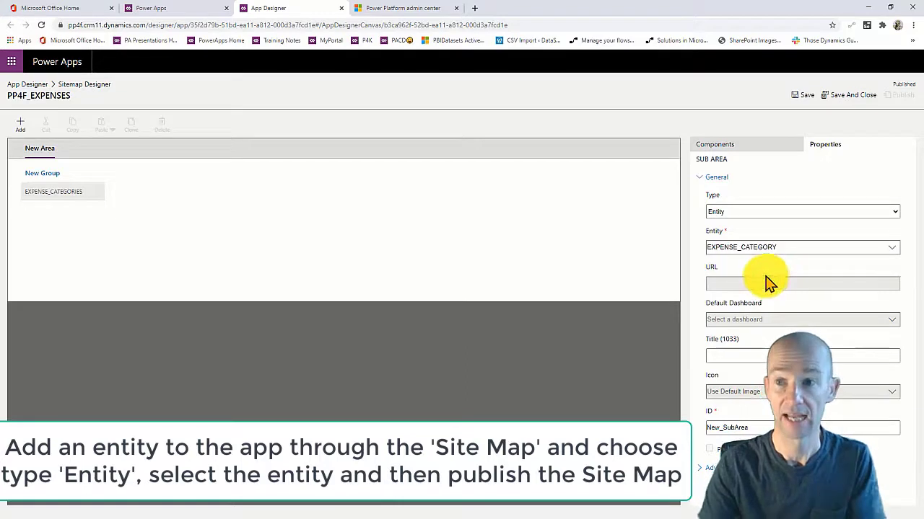
Save and publish the site map.
{"action": "left_click", "coordinate": [800, 95]}
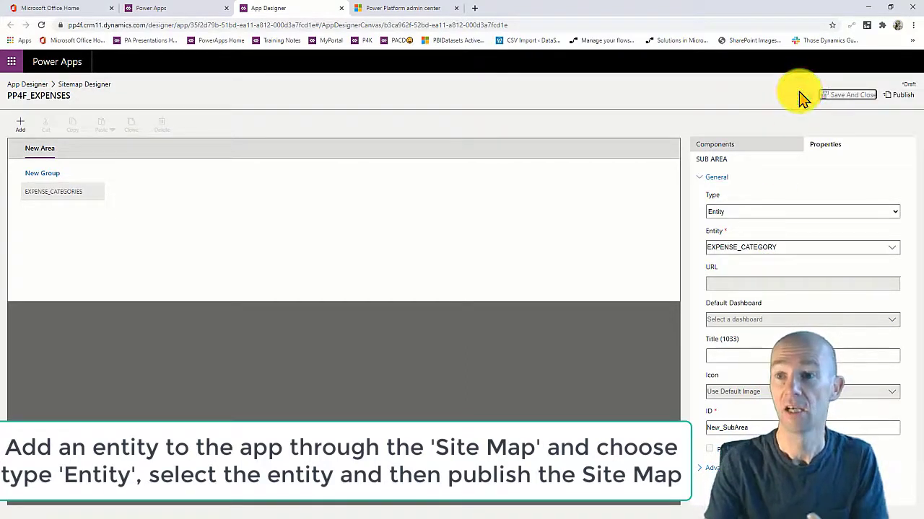
{"action": "left_click", "coordinate": [894, 97]}
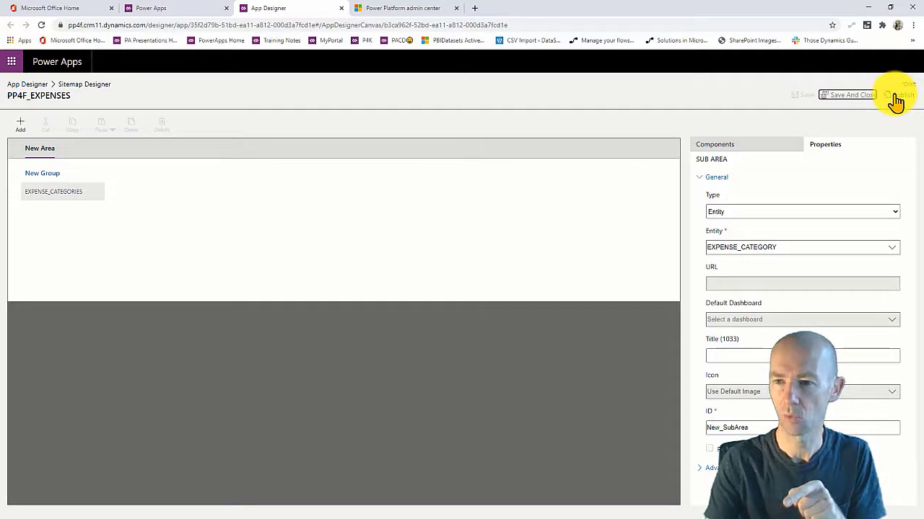
{"action": "left_click", "coordinate": [895, 100]}
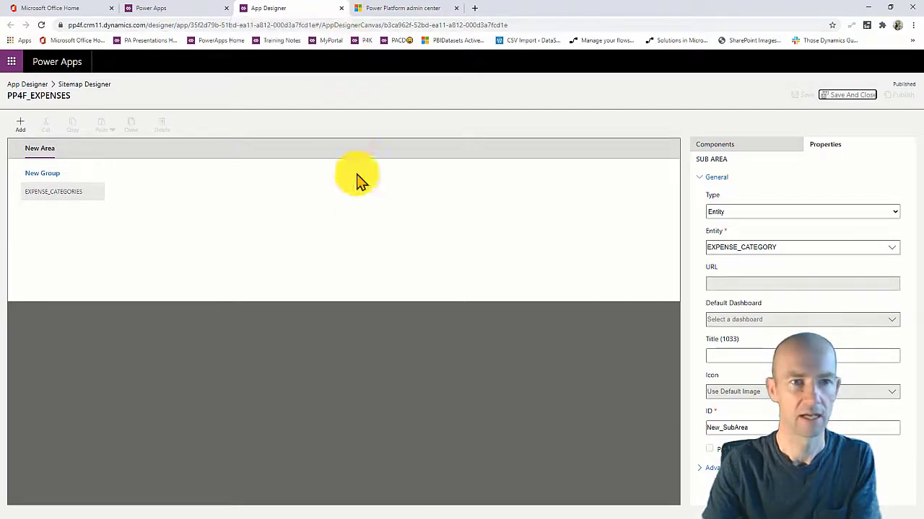
{"action": "left_click", "coordinate": [361, 224]}
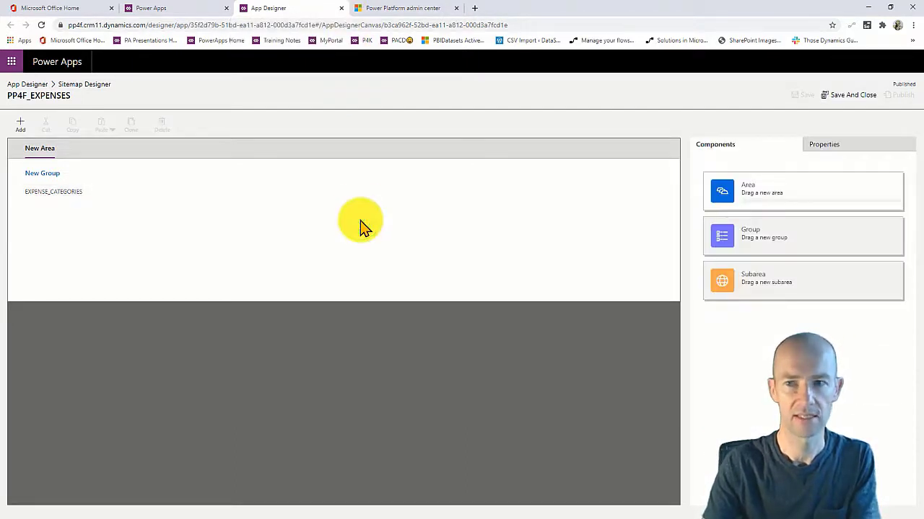
Save and close the site map, then save, validate and publish the PP4F_EXPENSES app.
{"action": "left_click", "coordinate": [846, 95]}
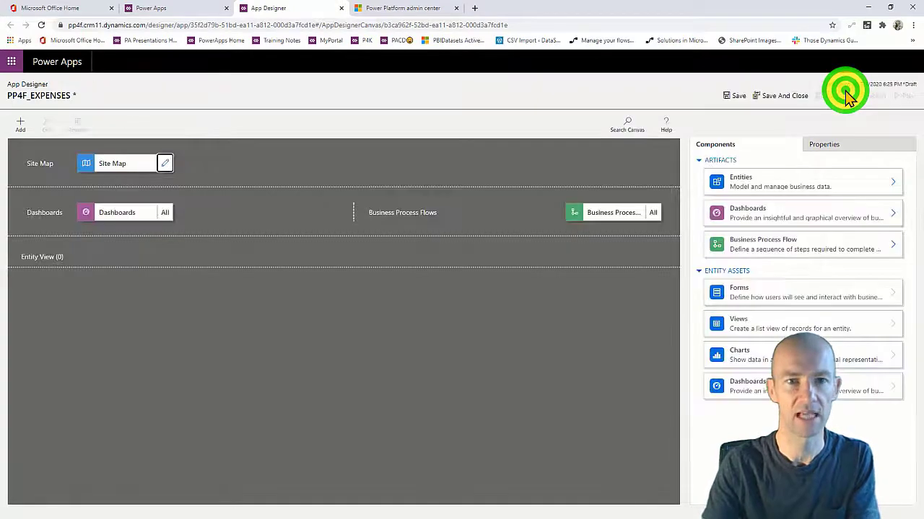
{"action": "left_click", "coordinate": [734, 96]}
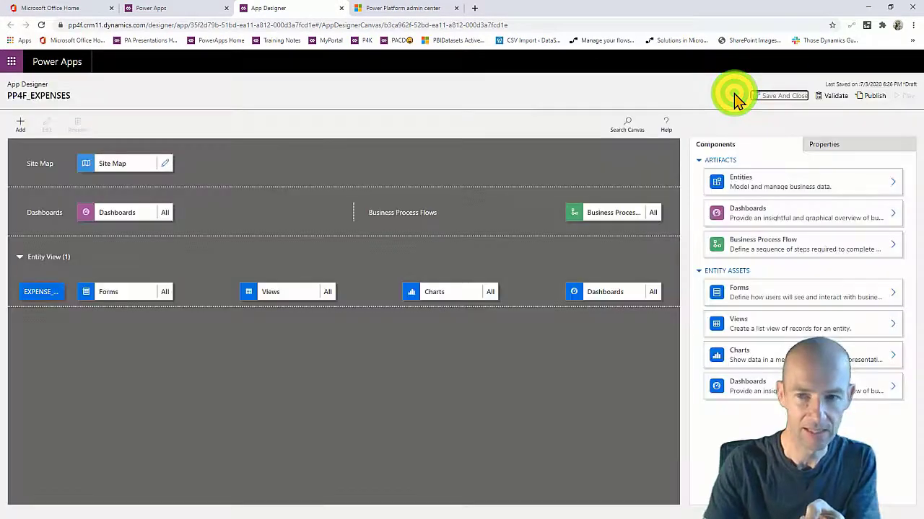
{"action": "left_click", "coordinate": [826, 95]}
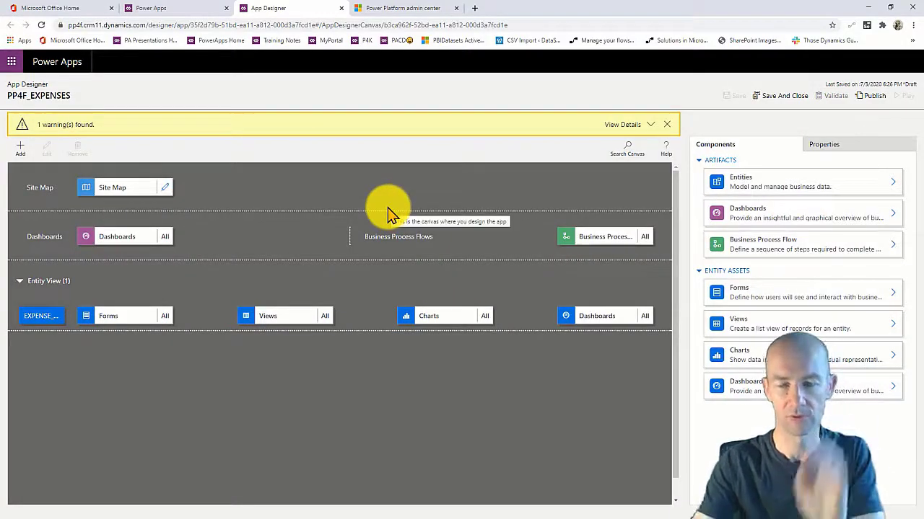
{"action": "left_click", "coordinate": [650, 126]}
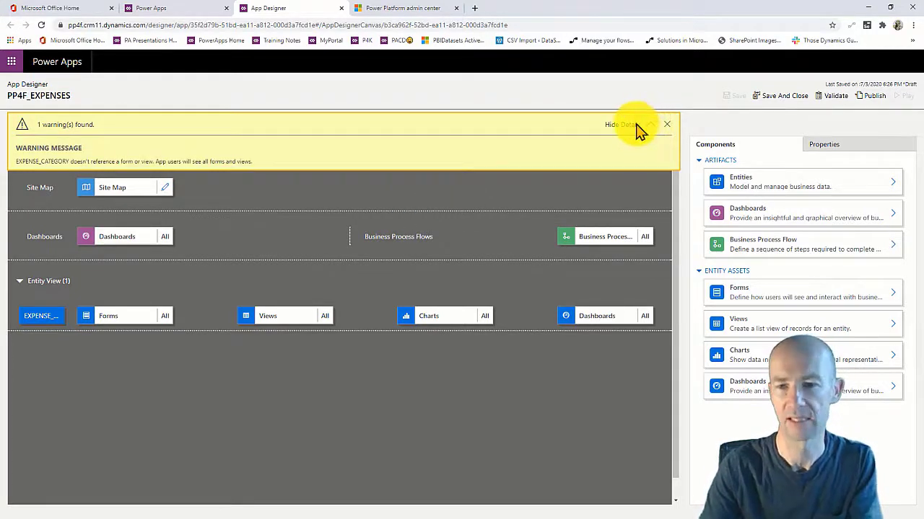
{"action": "left_click", "coordinate": [635, 125]}
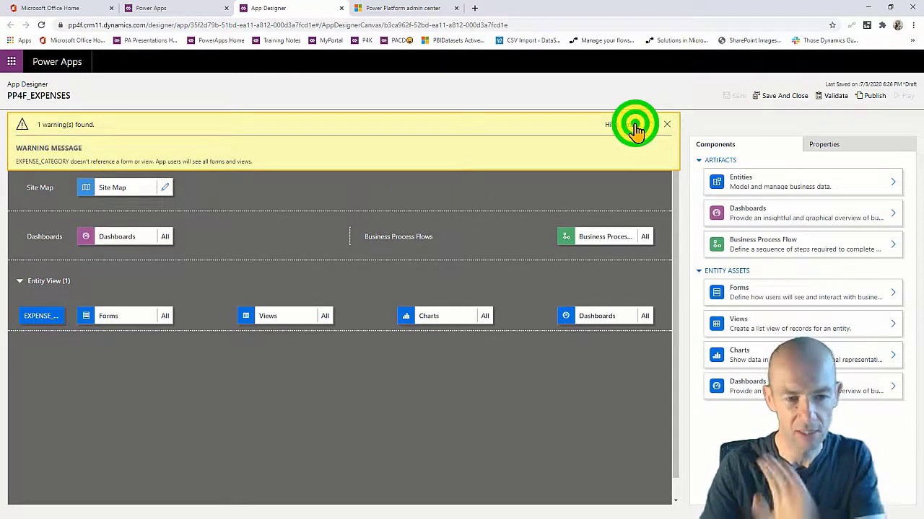
{"action": "left_click", "coordinate": [866, 98]}
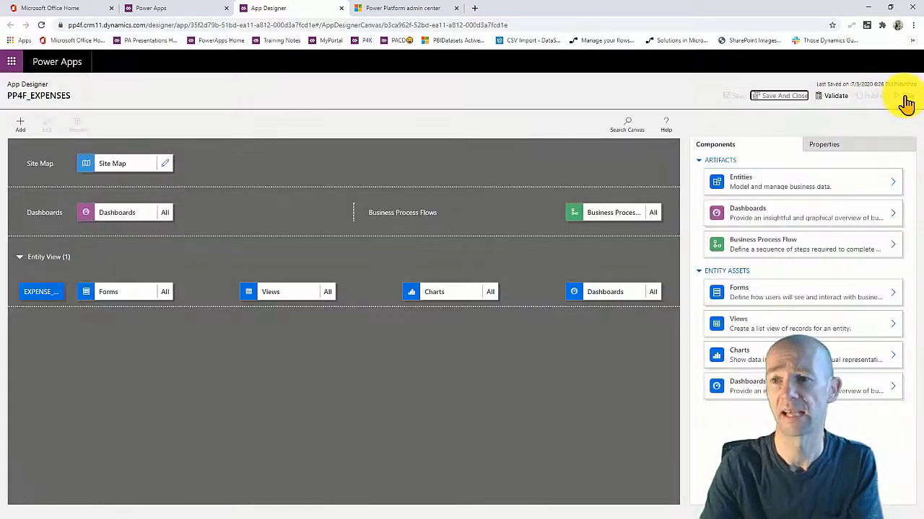
Run the app, open a new EXPENSE_CATEGORY record, then return to the designer tab.
{"action": "left_click", "coordinate": [902, 96]}
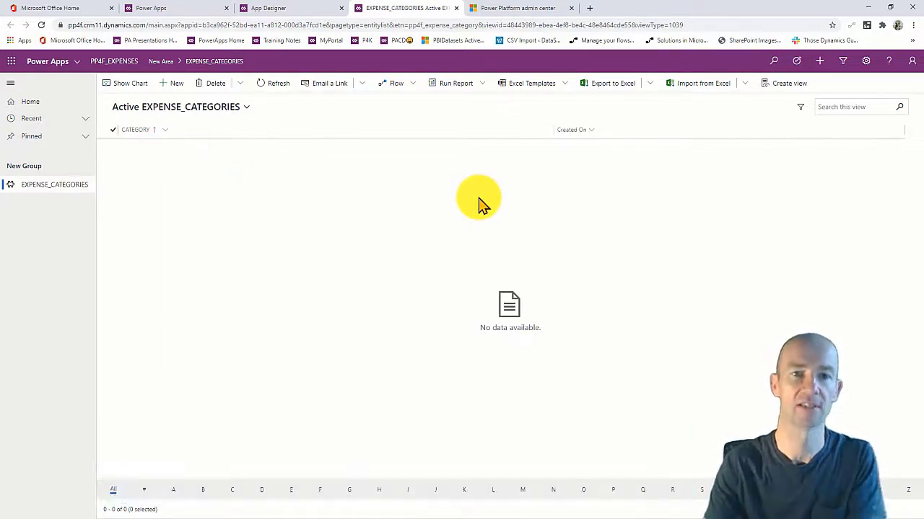
{"action": "left_click", "coordinate": [174, 84]}
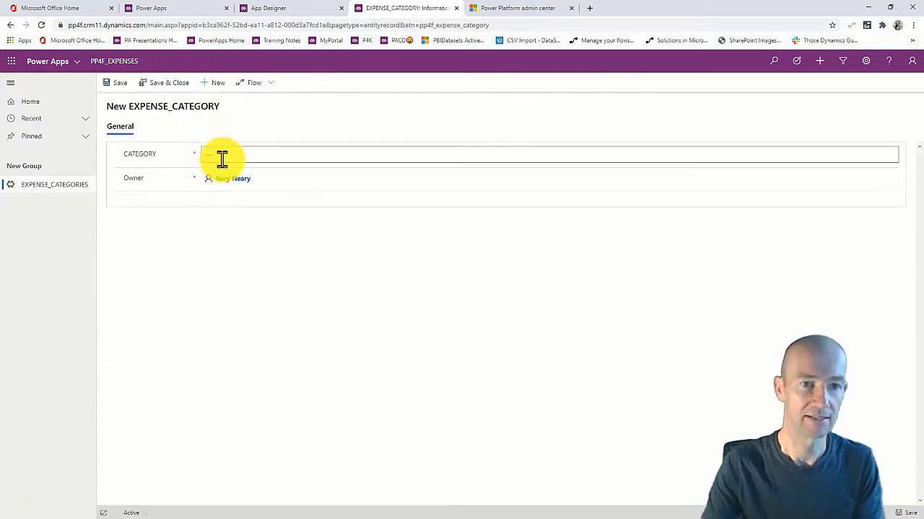
{"action": "left_click", "coordinate": [289, 10]}
Confirm app creation, then open EXPENSE_CATEGORY's Active EXPENSE_CATEGORIES view for editing.
{"action": "left_click", "coordinate": [179, 15]}
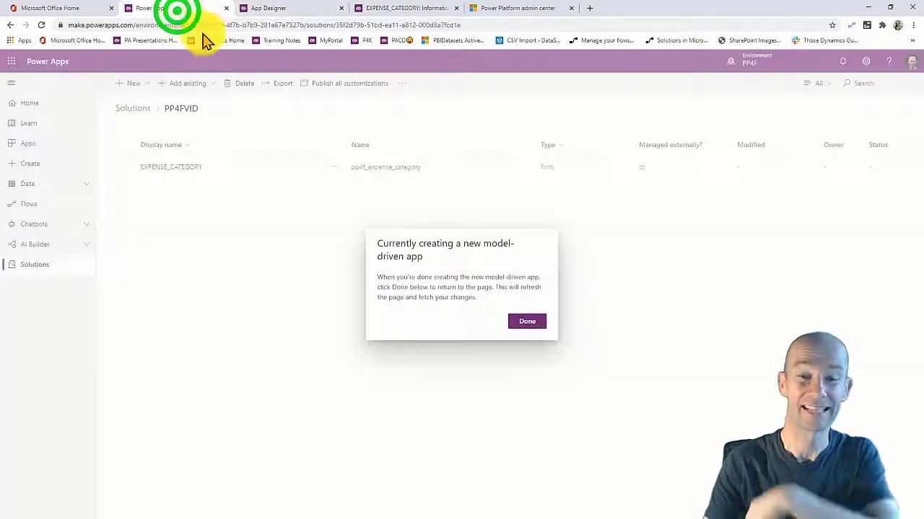
{"action": "left_click", "coordinate": [531, 327]}
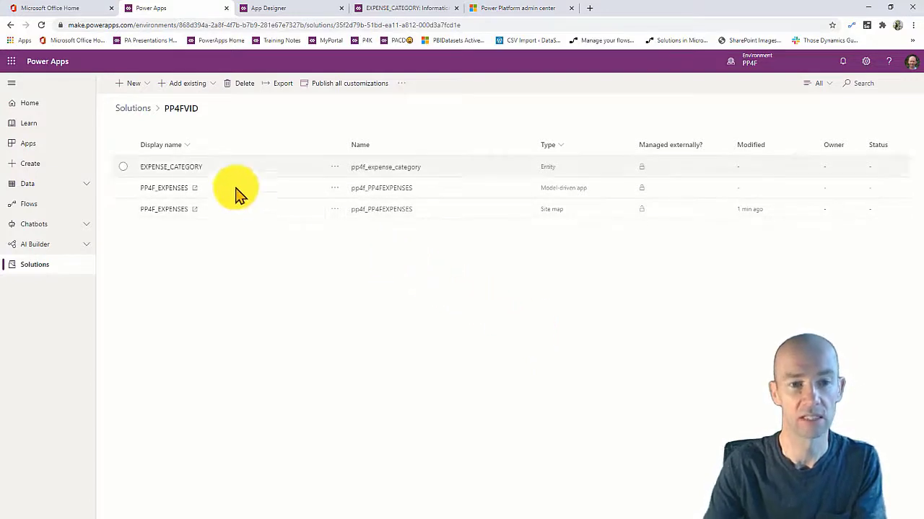
{"action": "left_click", "coordinate": [186, 167]}
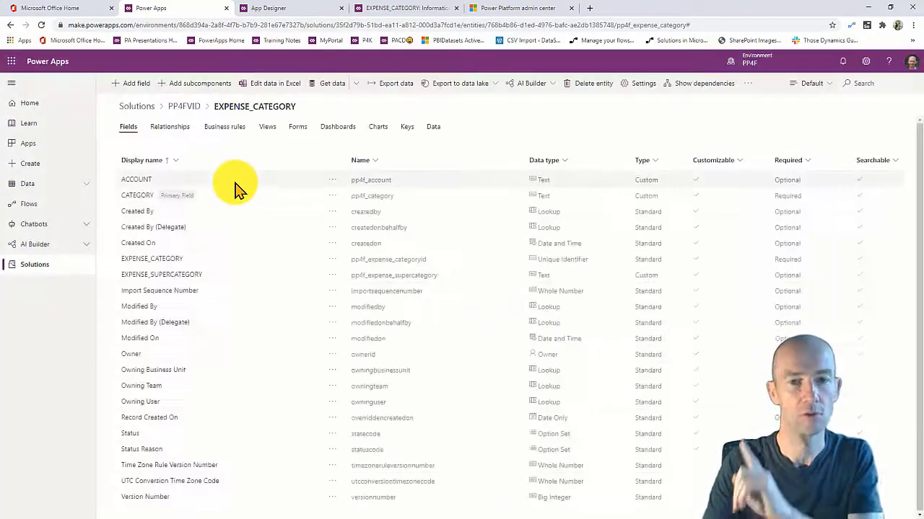
{"action": "left_click", "coordinate": [271, 130]}
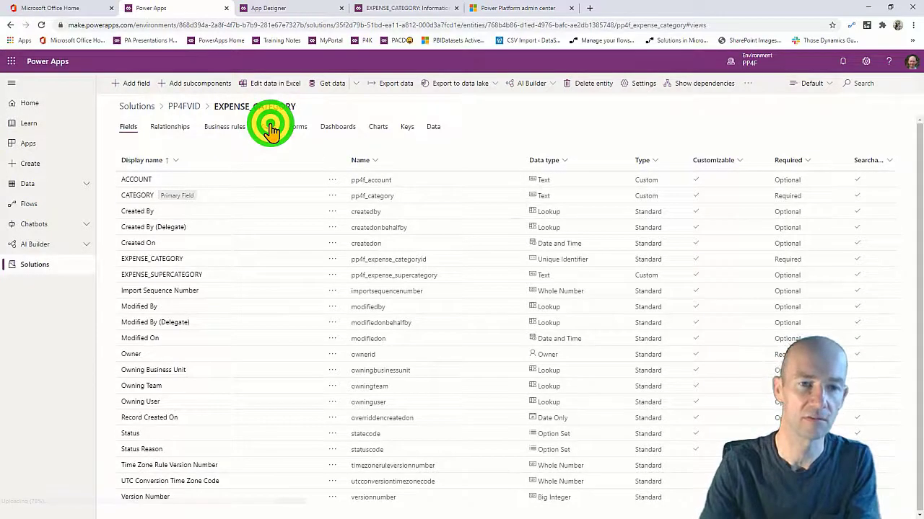
{"action": "left_click", "coordinate": [171, 199]}
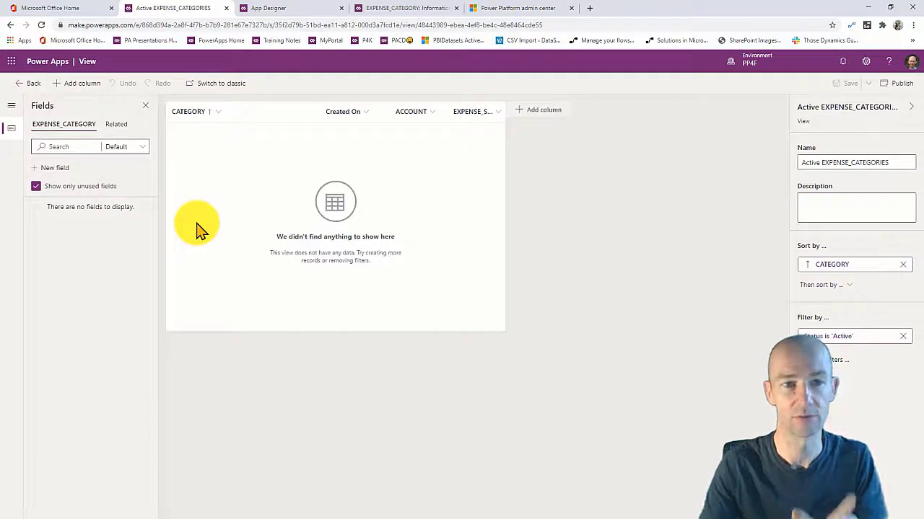
Publish all PP4FVID customizations and bring back the running app's New EXPENSE_CATEGORY form.
{"action": "left_click", "coordinate": [26, 85]}
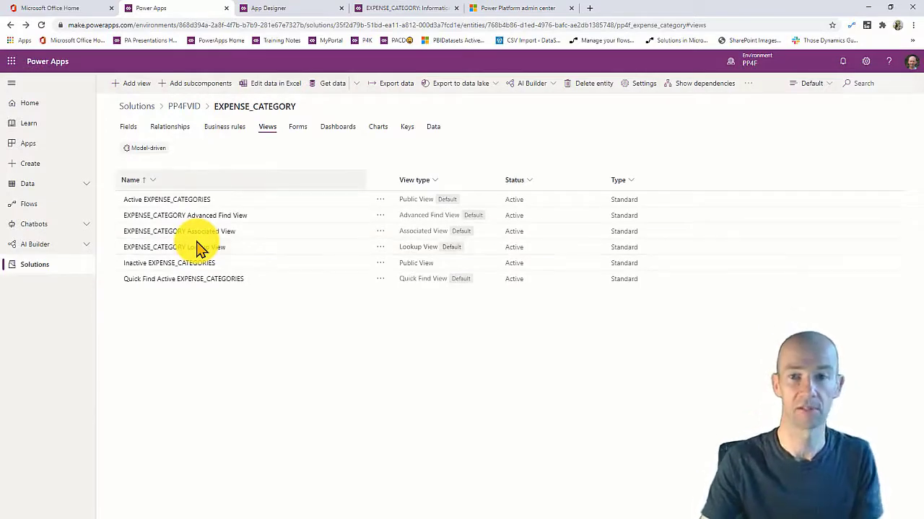
{"action": "left_click", "coordinate": [183, 107]}
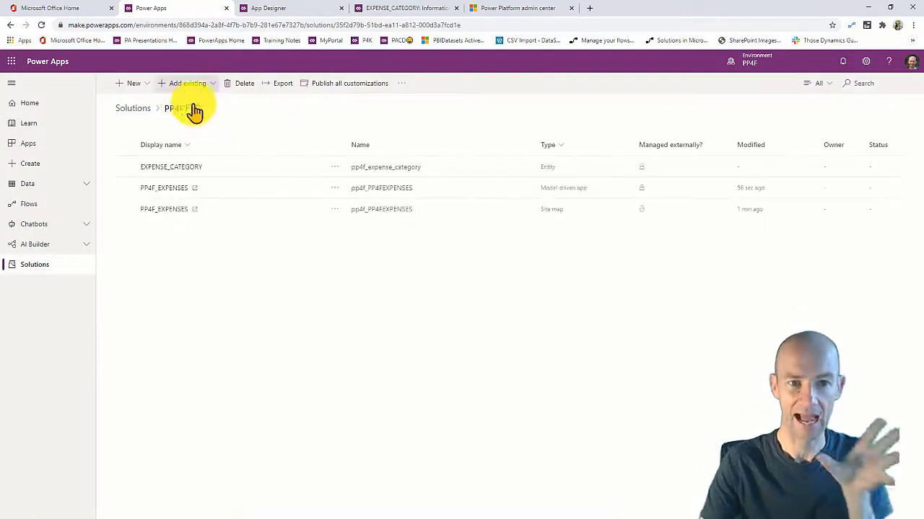
{"action": "left_click", "coordinate": [348, 84]}
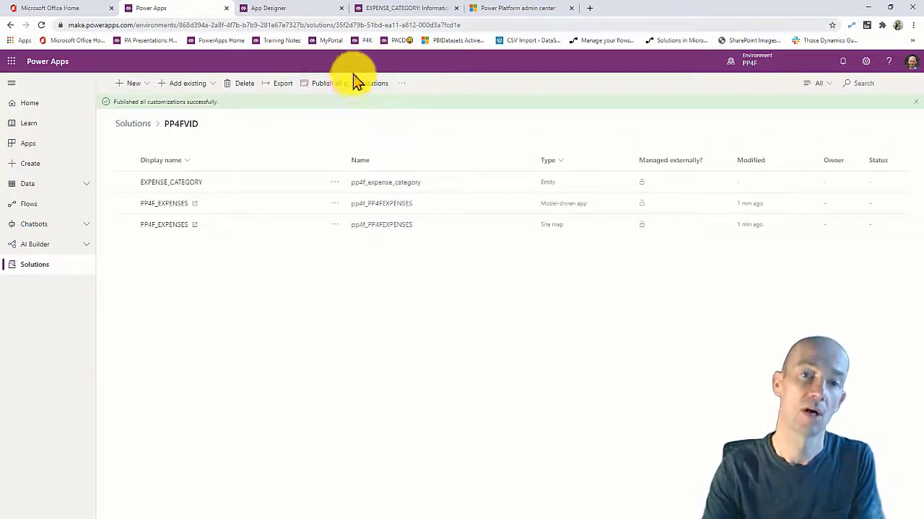
{"action": "left_click", "coordinate": [387, 10]}
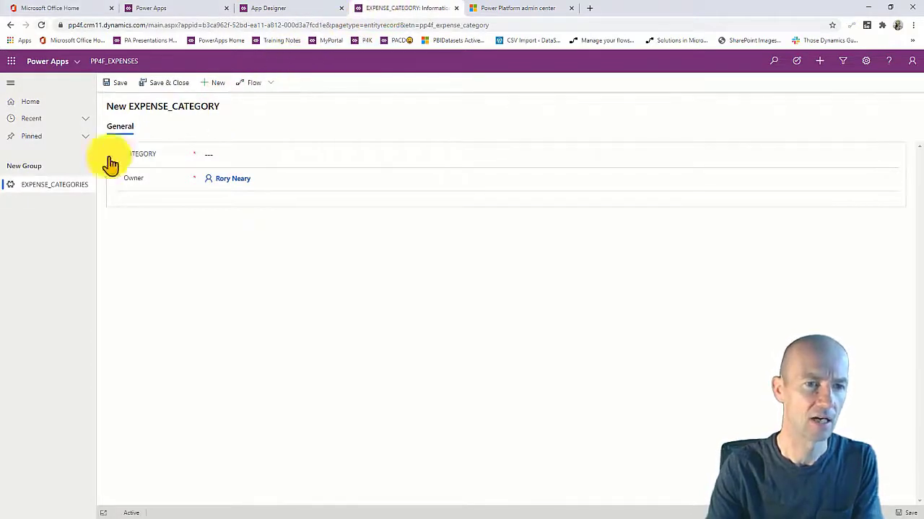
Refresh the expense categories list and start a SUBSISTENCE category with account 1001.
{"action": "left_click", "coordinate": [62, 185]}
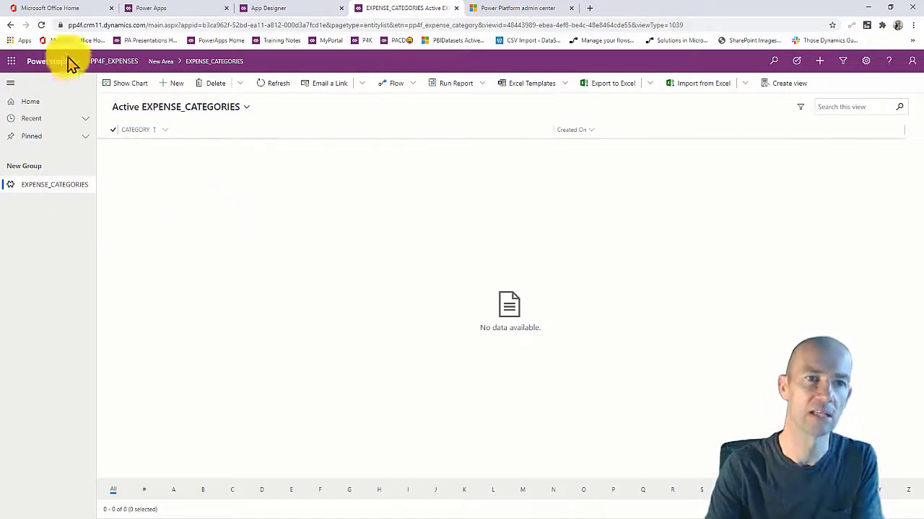
{"action": "left_click", "coordinate": [41, 25]}
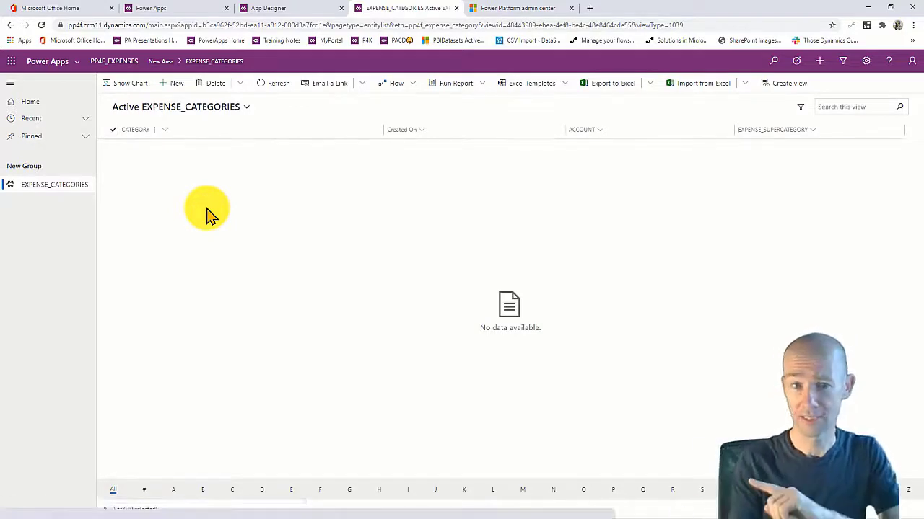
{"action": "left_click", "coordinate": [176, 83]}
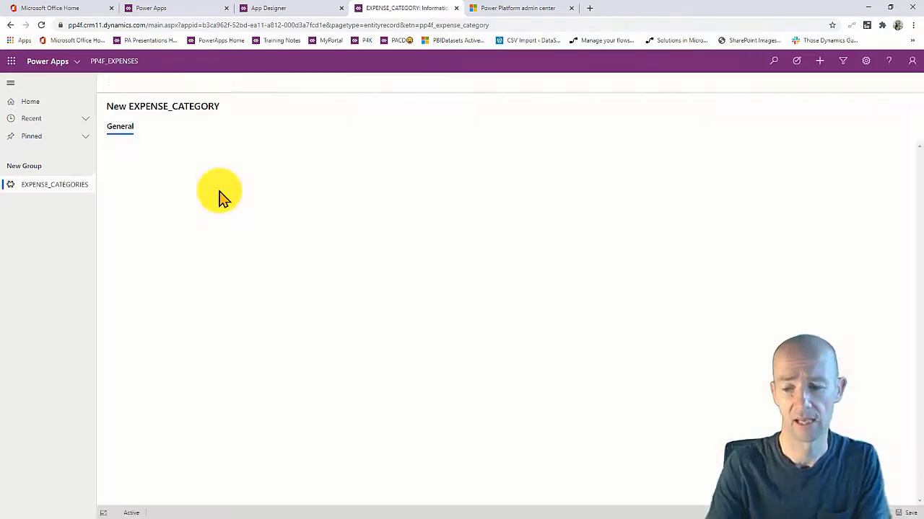
{"action": "left_click", "coordinate": [279, 154]}
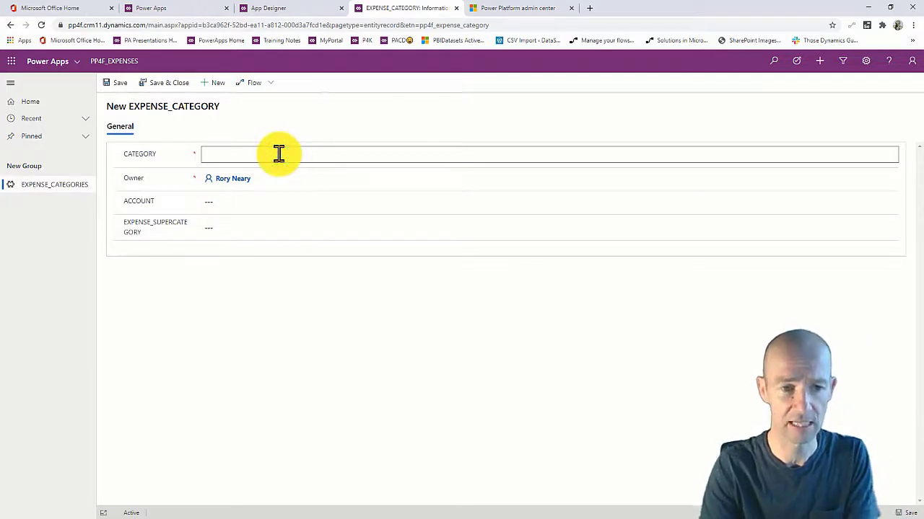
{"action": "type", "text": "SUBSISTENCE"}
{"action": "left_click", "coordinate": [233, 205]}
{"action": "type", "text": "1001"}
Set the supercategory to ADMINISTRATIVE EXPENSES and save the SUBSISTENCE record.
{"action": "left_click", "coordinate": [262, 222]}
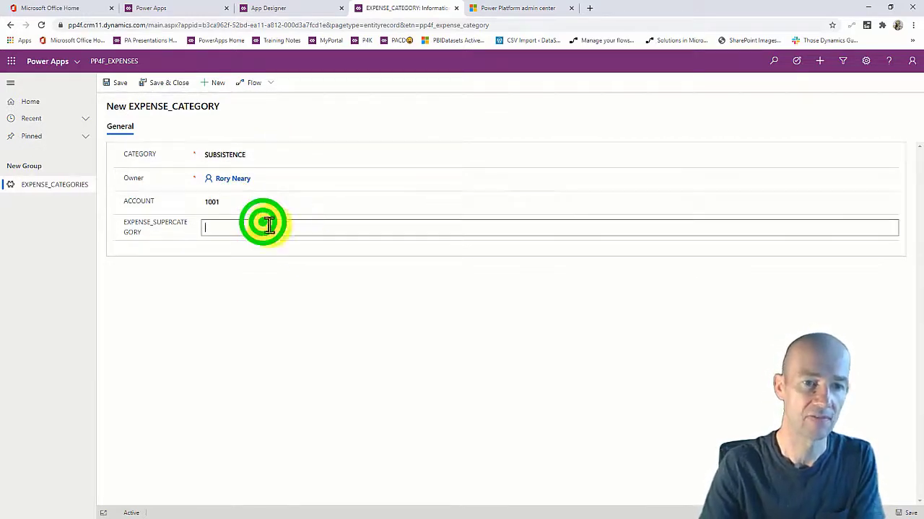
{"action": "type", "text": "EXPENSES"}
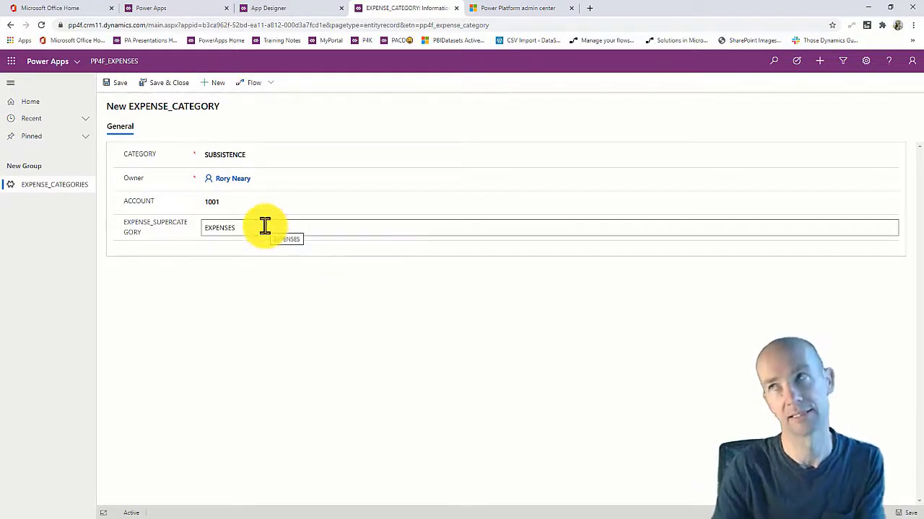
{"action": "left_click_drag", "start_coordinate": [265, 226], "coordinate": [206, 227]}
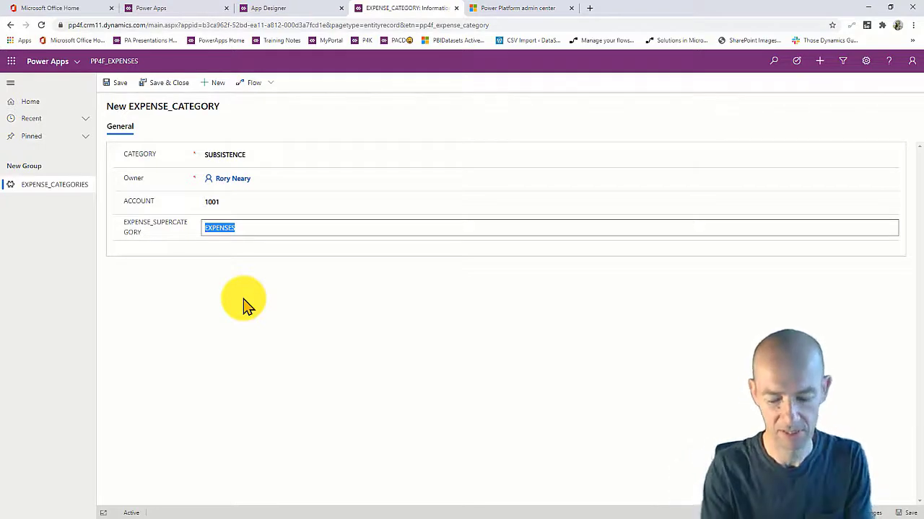
{"action": "type", "text": "ADMINISTR"}
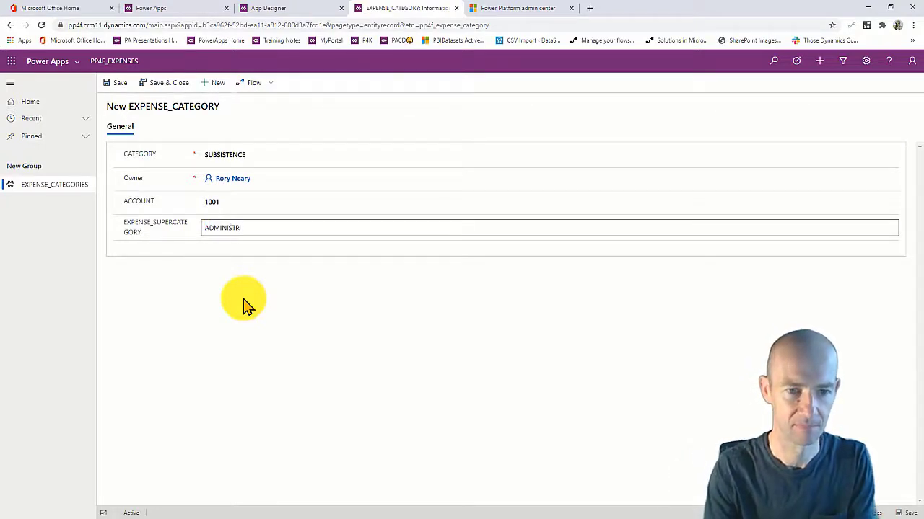
{"action": "type", "text": "ATIVE EXP"}
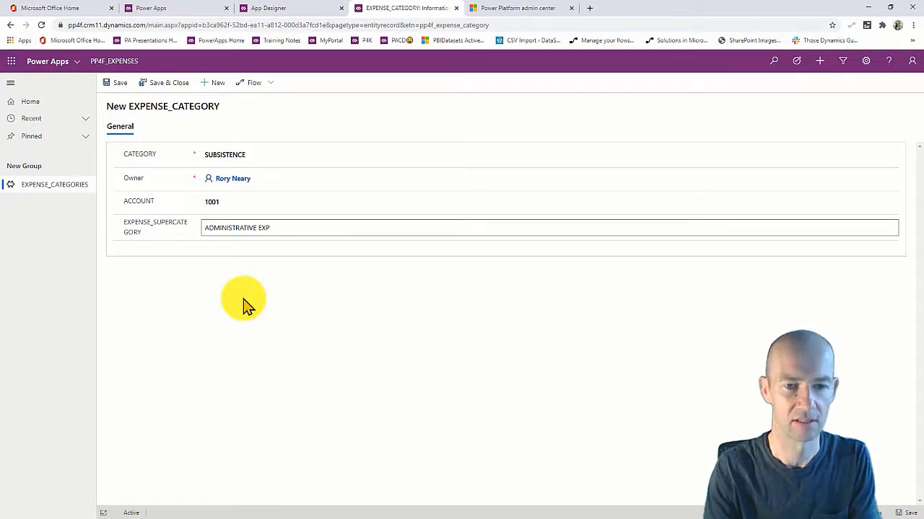
{"action": "type", "text": "NESENSES"}
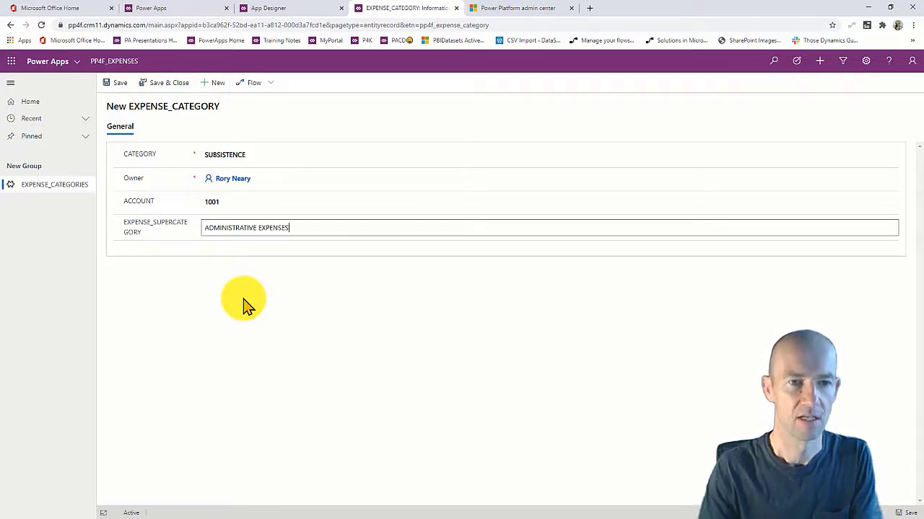
{"action": "left_click", "coordinate": [166, 82]}
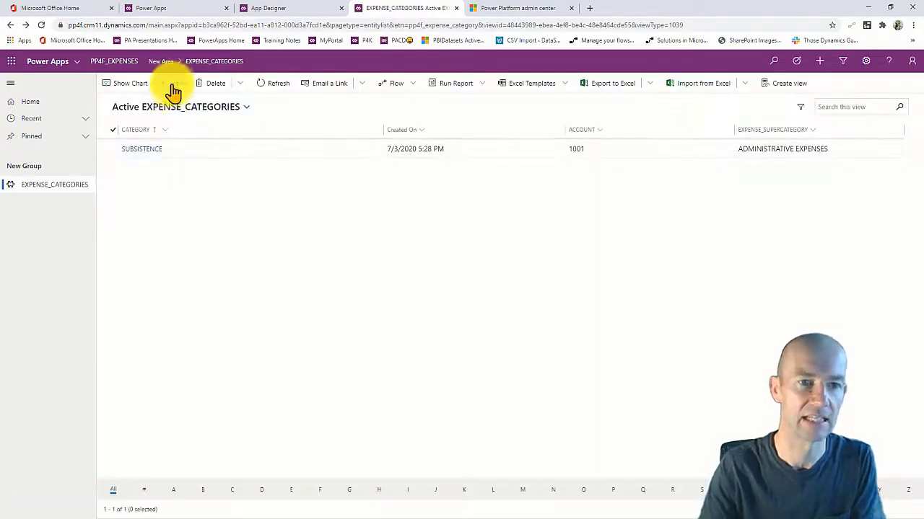
{"action": "left_click", "coordinate": [173, 85]}
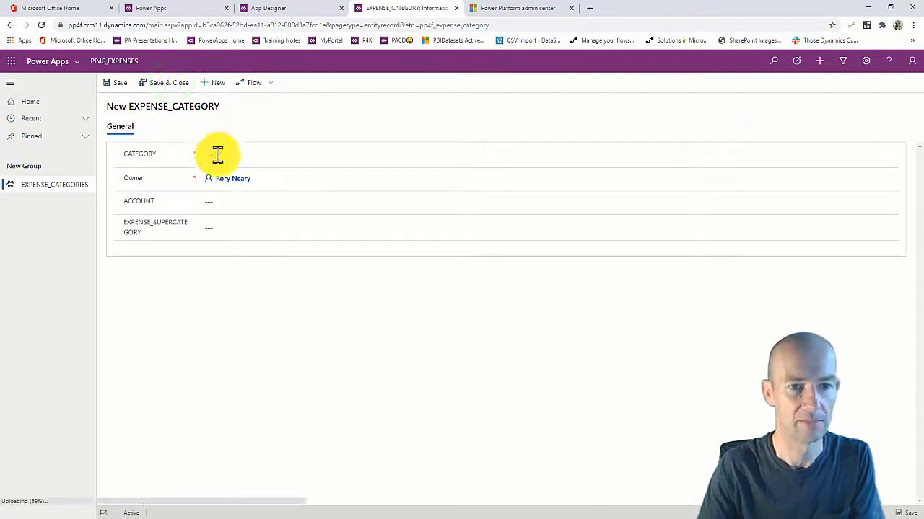
Create a TRAVEL category with account 1002 and save it.
{"action": "left_click", "coordinate": [218, 154]}
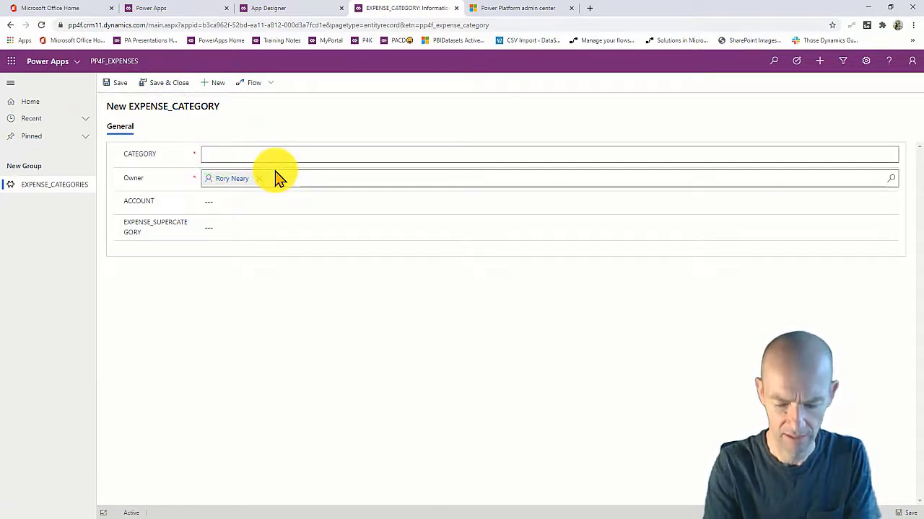
{"action": "type", "text": "TRAVEL"}
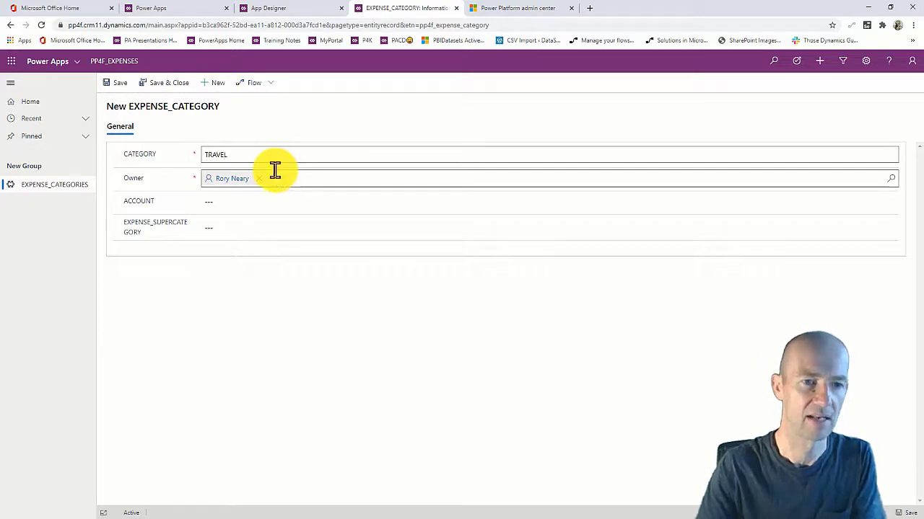
{"action": "left_click", "coordinate": [225, 202]}
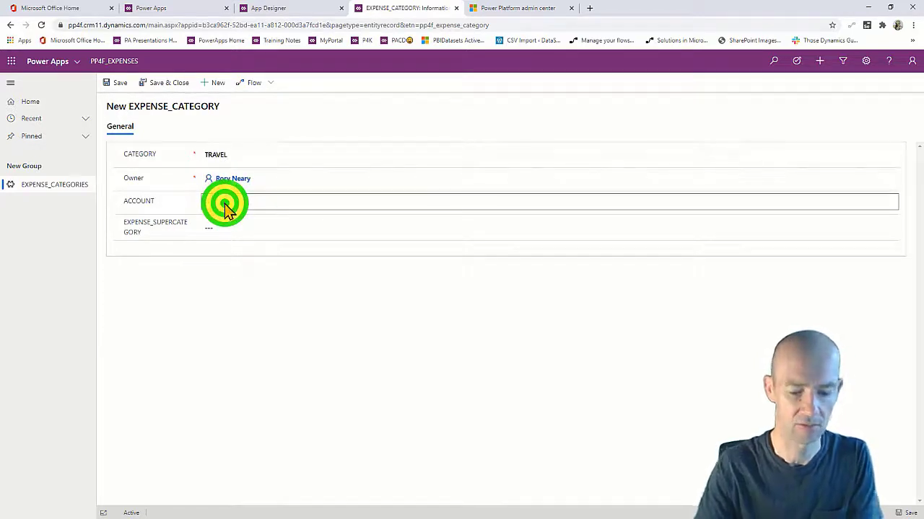
{"action": "left_click", "coordinate": [229, 220]}
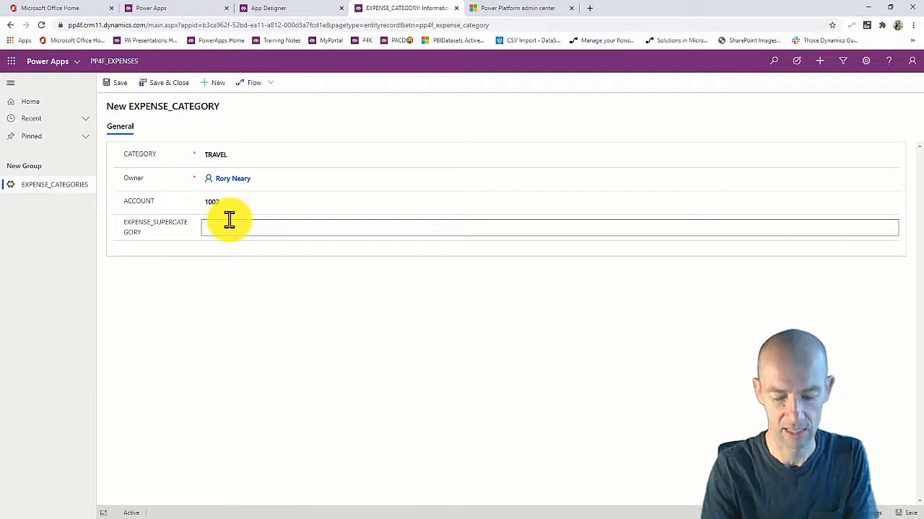
{"action": "type", "text": "gen"}
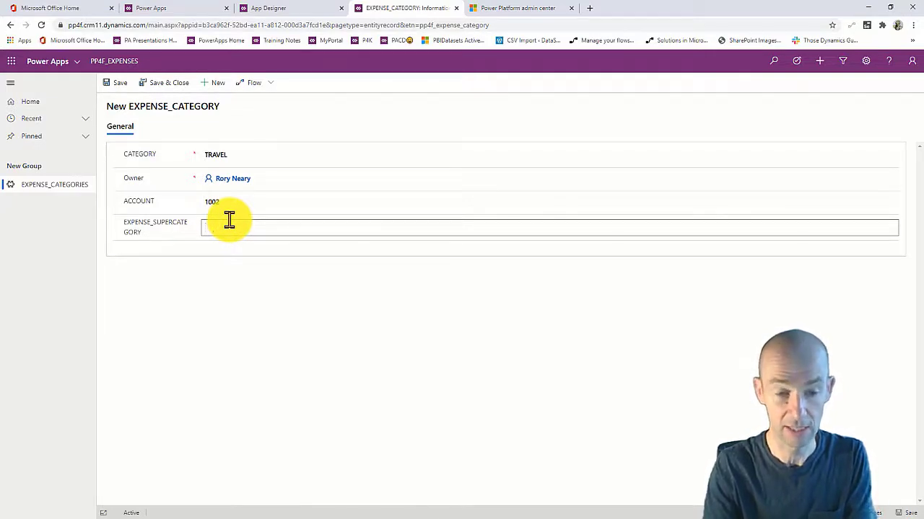
{"action": "key", "text": "BackSpace"}
{"action": "key", "text": "BackSpace"}
{"action": "key", "text": "BackSpace"}
{"action": "key", "text": "BackSpace"}
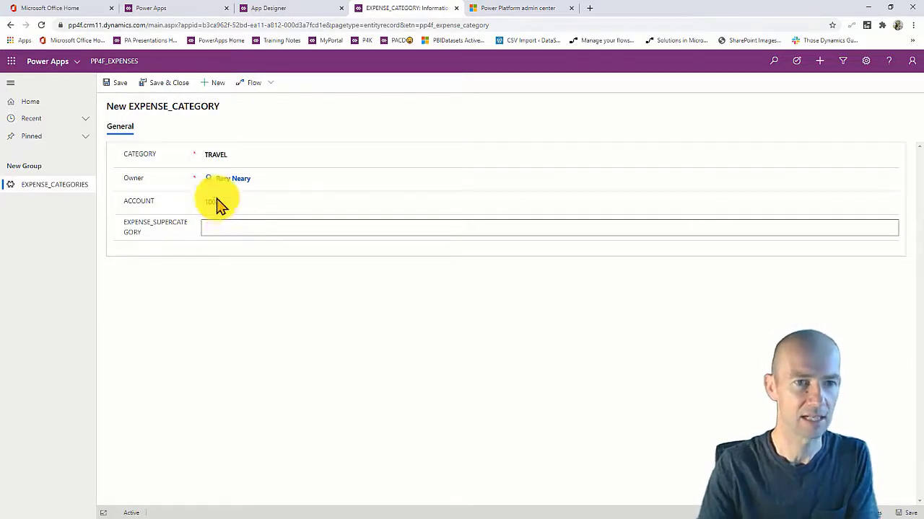
{"action": "left_click", "coordinate": [153, 86]}
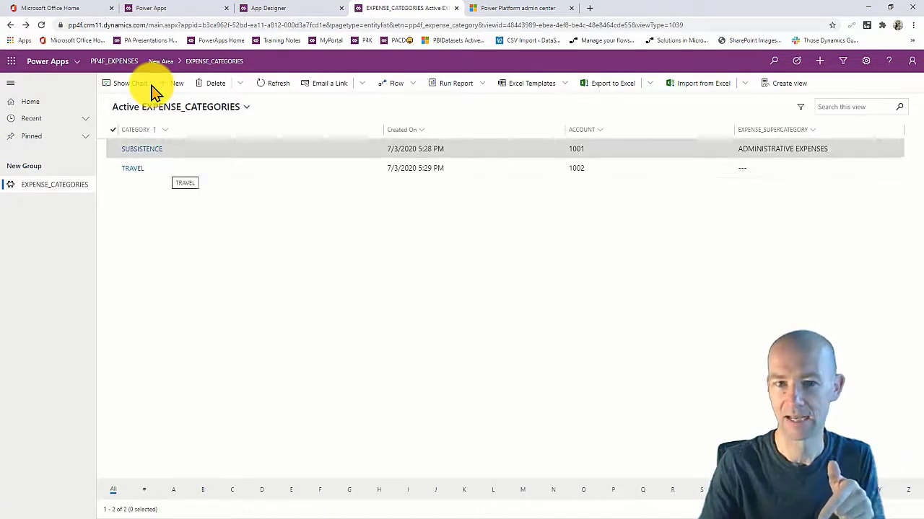
Reopen TRAVEL, set its supercategory to ADMINISTRATIVE EXPENSES, and save it.
{"action": "left_click", "coordinate": [132, 168]}
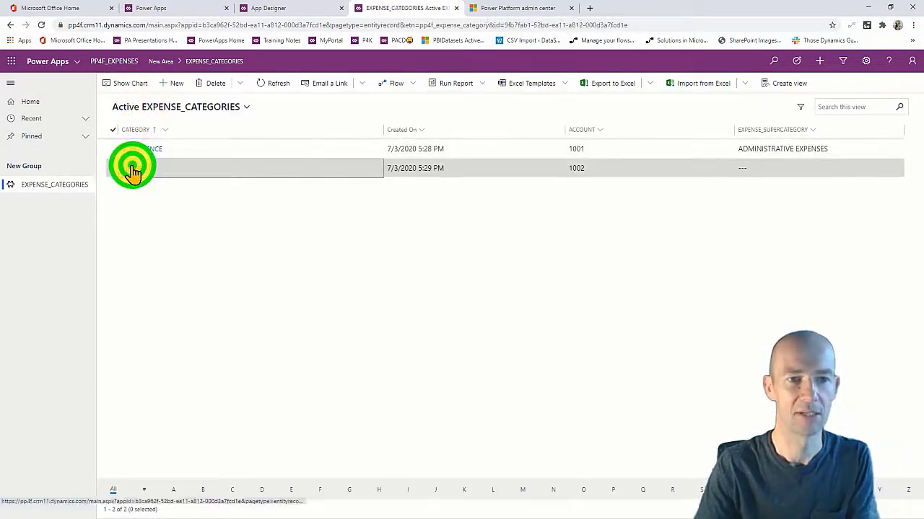
{"action": "left_click", "coordinate": [245, 238]}
{"action": "type", "text": "ADMIN"}
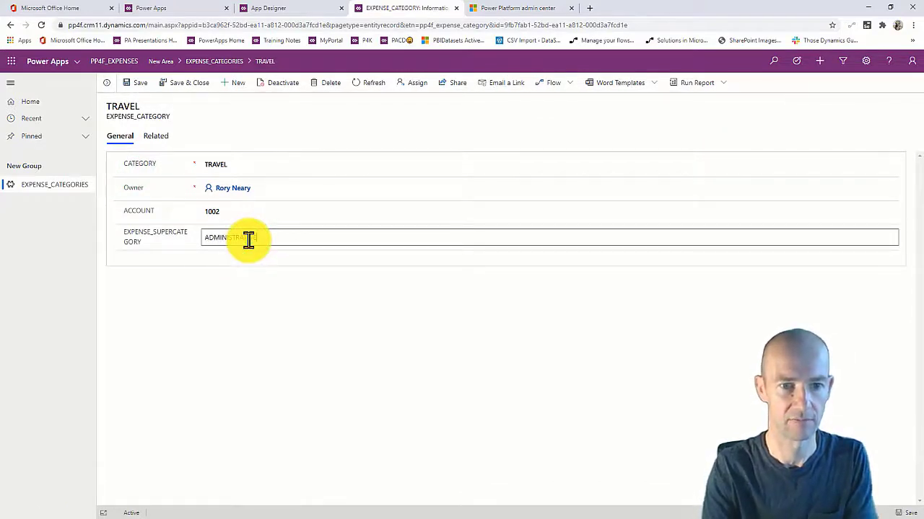
{"action": "type", "text": "ISTRATIVE EXPESN"}
{"action": "key", "text": "BackSpace"}
{"action": "key", "text": "BackSpace"}
{"action": "type", "text": "NSES"}
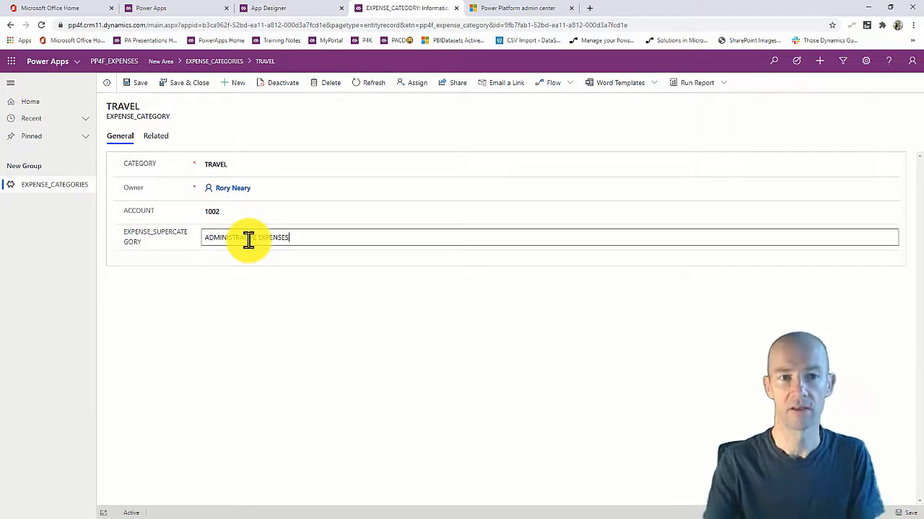
{"action": "left_click", "coordinate": [195, 83]}
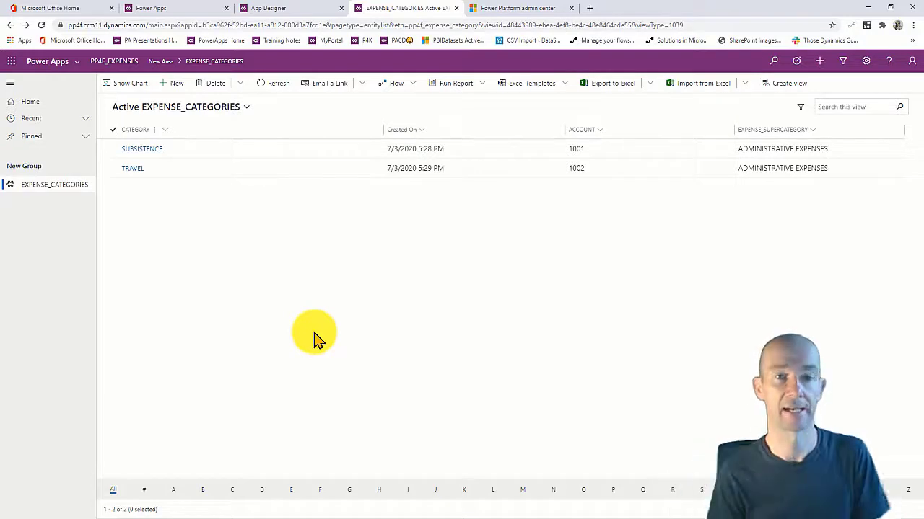
{"action": "left_click", "coordinate": [198, 11]}
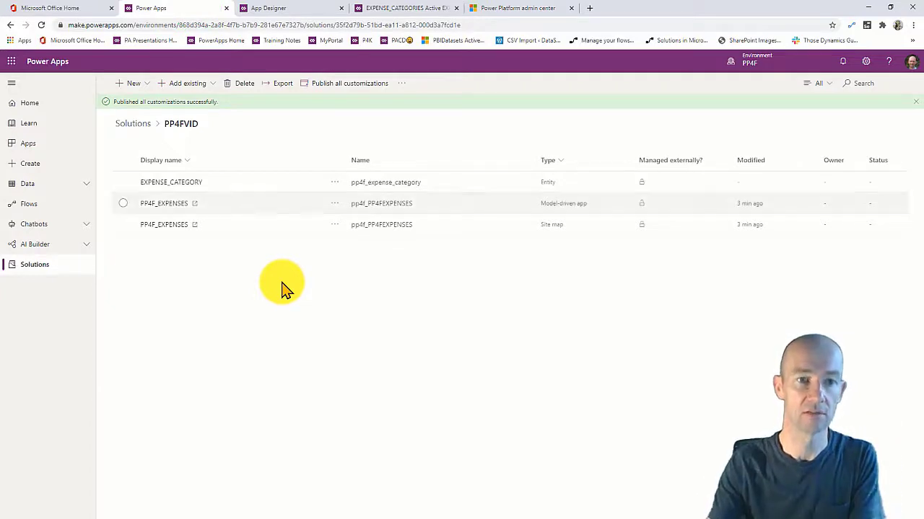
Back in the PP4FVID solution, refresh its components and start a new entity.
{"action": "left_click", "coordinate": [222, 254]}
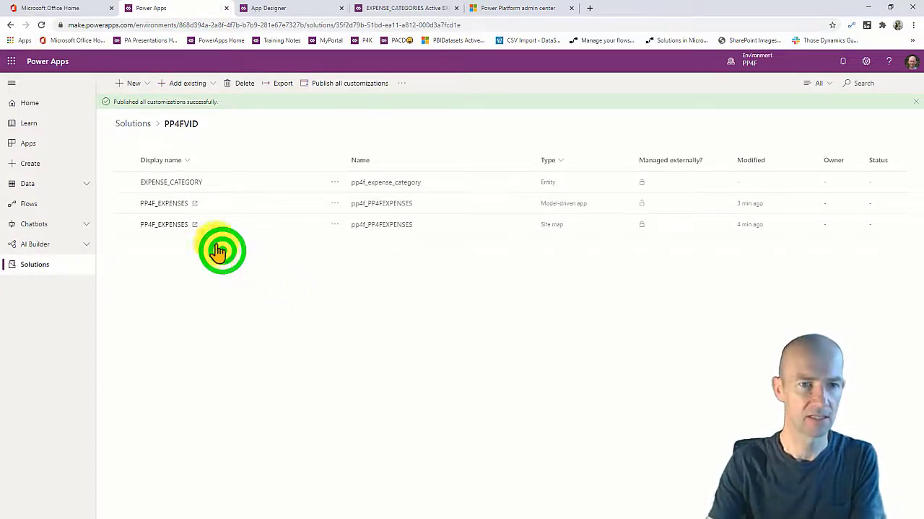
{"action": "left_click", "coordinate": [41, 25]}
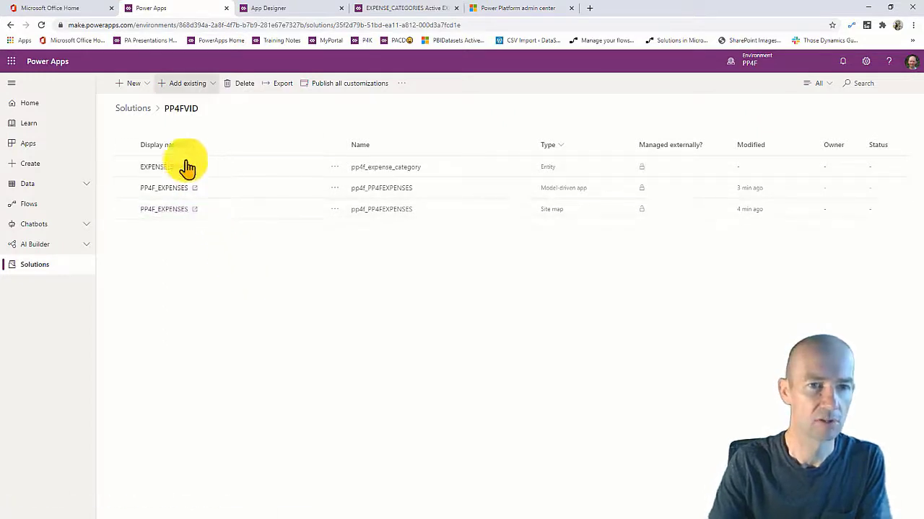
{"action": "left_click", "coordinate": [150, 83]}
{"action": "left_click", "coordinate": [148, 138]}
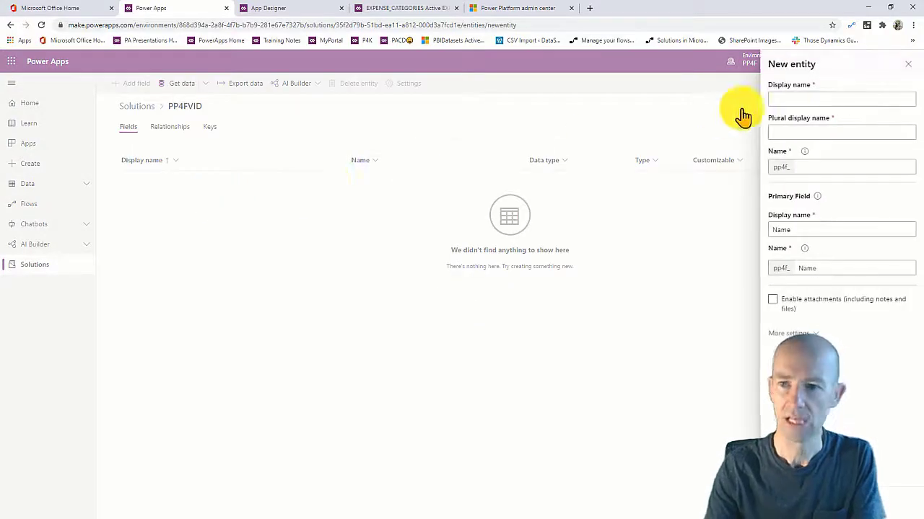
Name the entity PP4F_EXPENSE with primary field SUMMARY, and create it.
{"action": "left_click", "coordinate": [790, 98]}
{"action": "type", "text": "EXPENSES"}
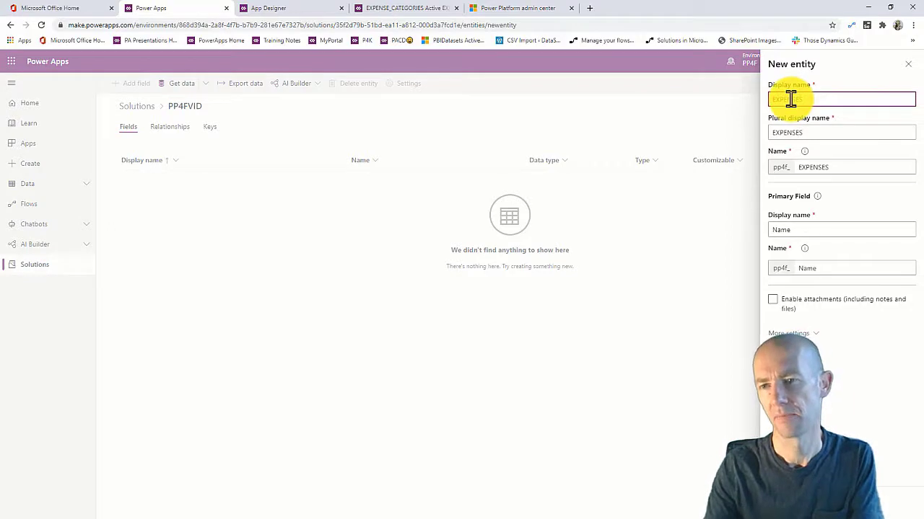
{"action": "left_click", "coordinate": [770, 98]}
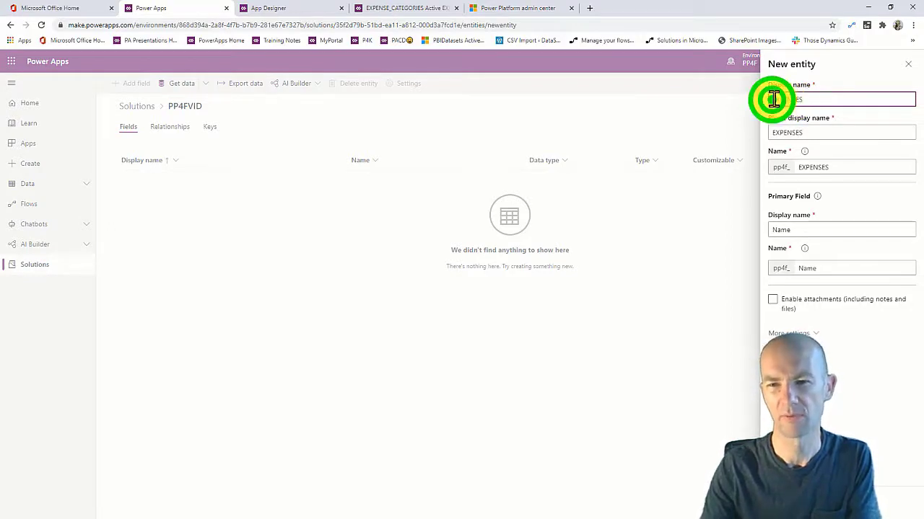
{"action": "type", "text": "PP4F"}
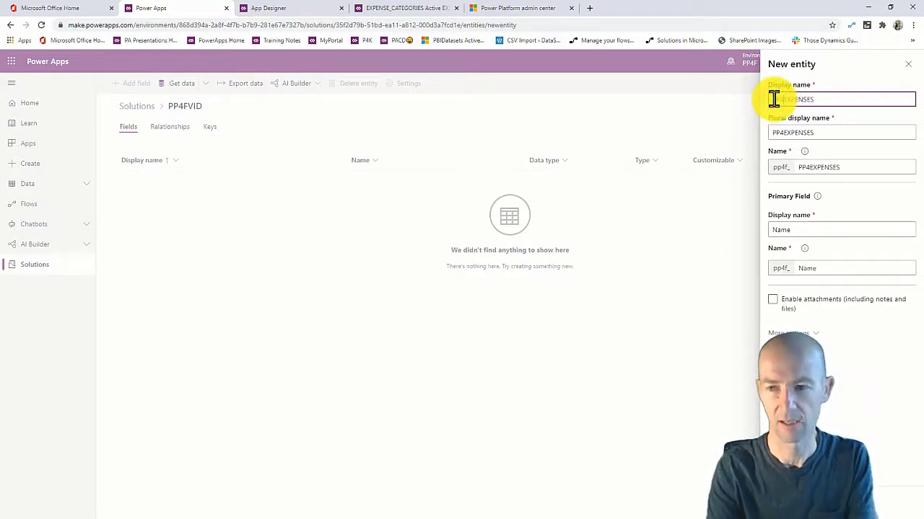
{"action": "type", "text": "_"}
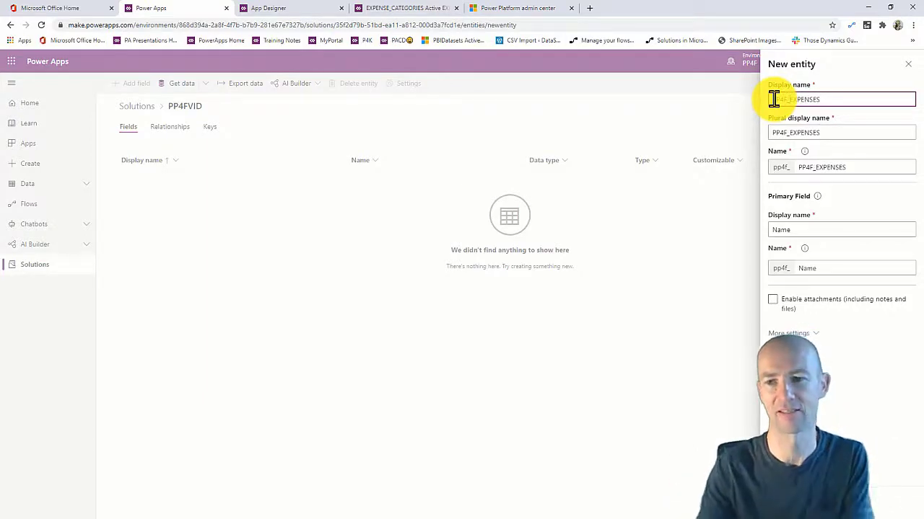
{"action": "double_click", "coordinate": [814, 231]}
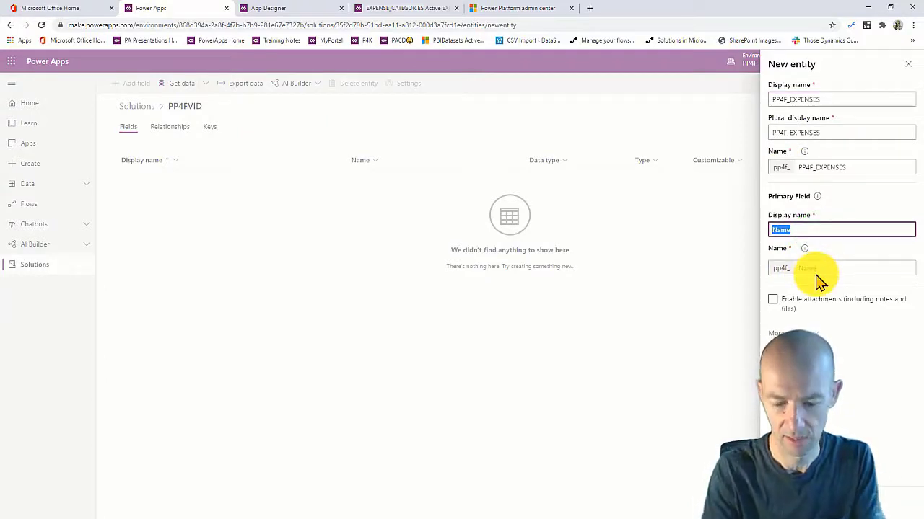
{"action": "type", "text": "SUMMARY"}
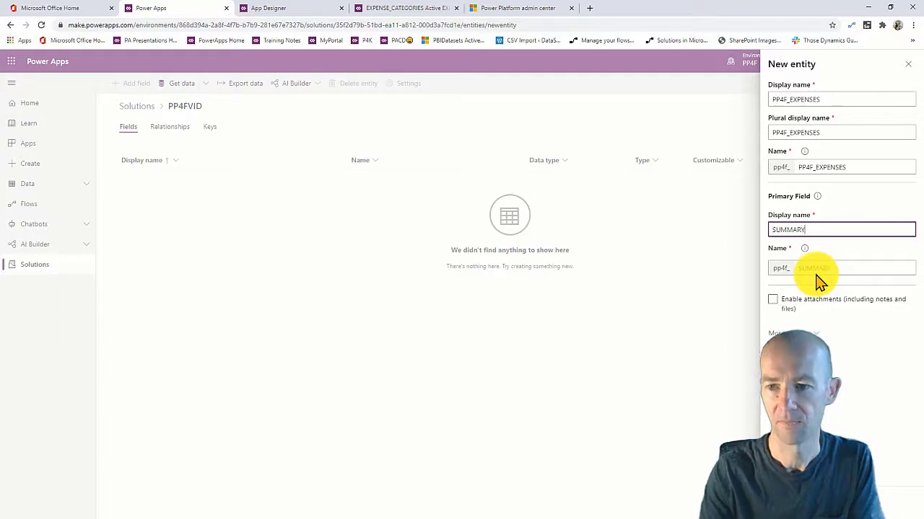
{"action": "left_click", "coordinate": [798, 503]}
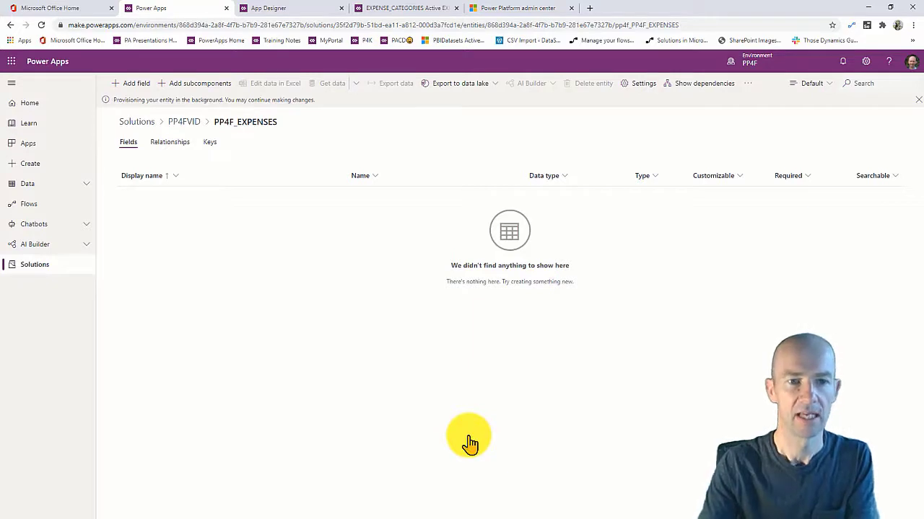
Add a field named GROSS of type Currency, set to Required.
{"action": "left_click", "coordinate": [130, 83]}
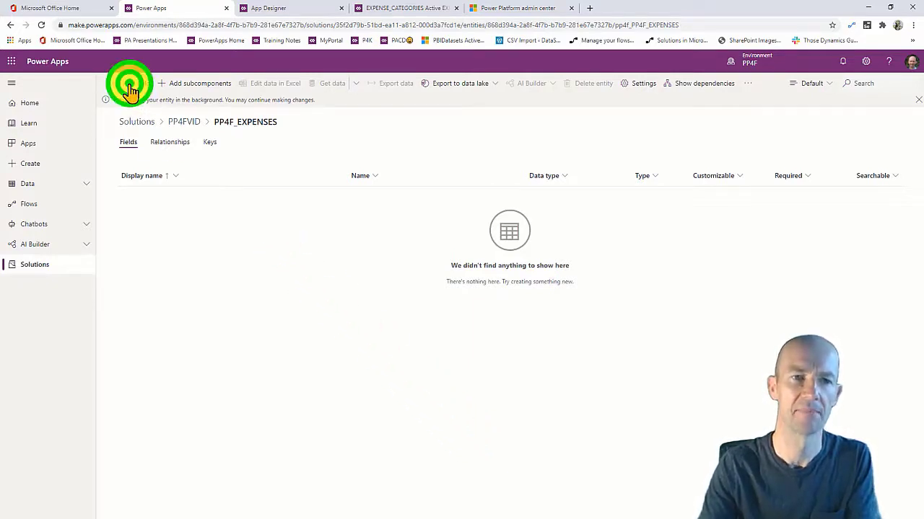
{"action": "left_click", "coordinate": [789, 90]}
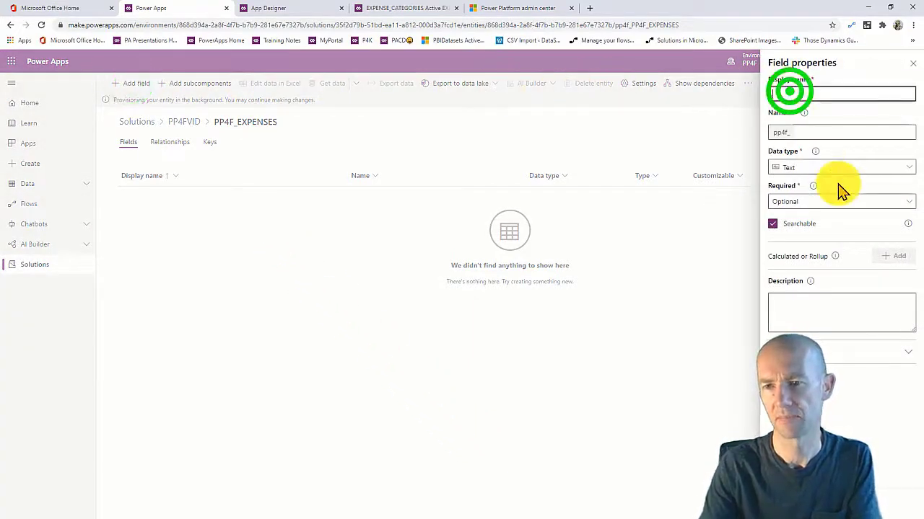
{"action": "type", "text": "GROSS"}
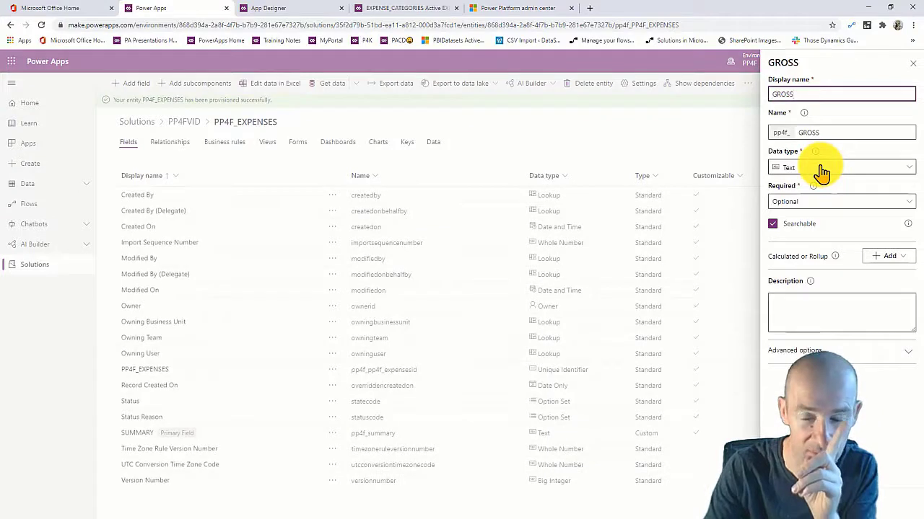
{"action": "left_click", "coordinate": [822, 170]}
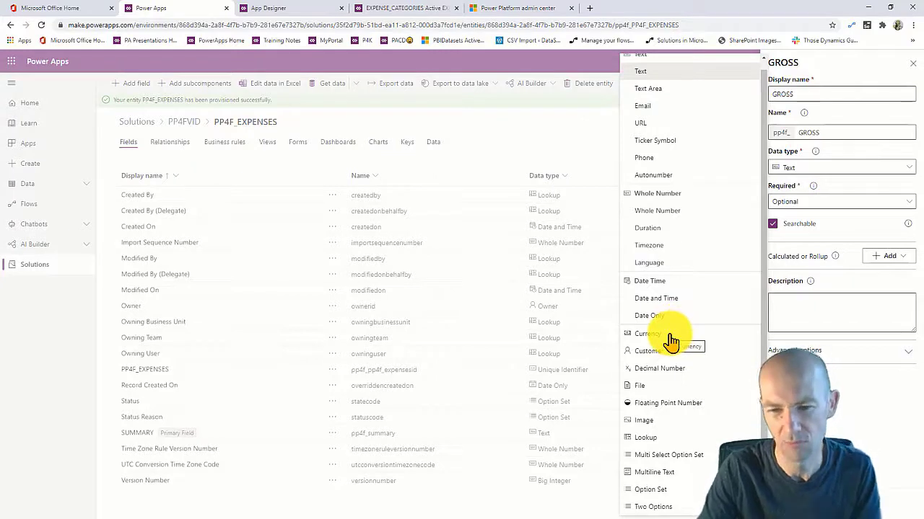
{"action": "left_click", "coordinate": [670, 337]}
{"action": "left_click", "coordinate": [839, 202]}
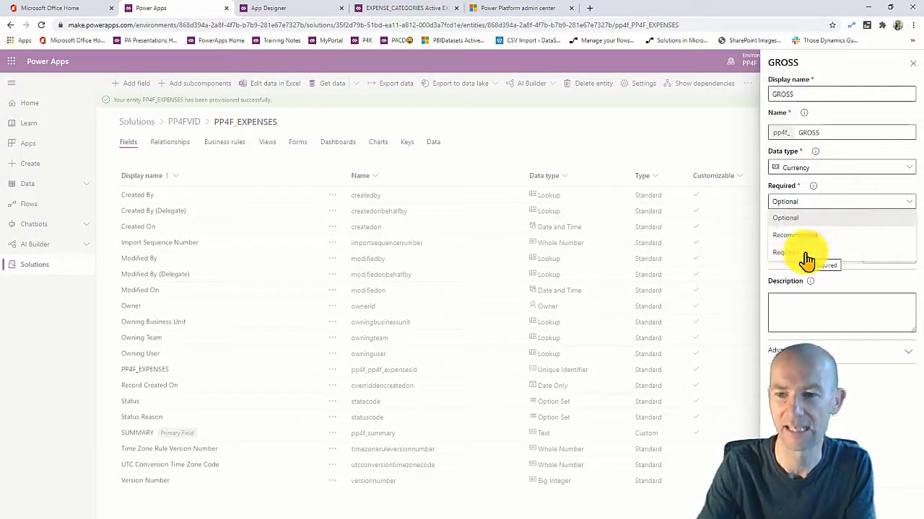
{"action": "left_click", "coordinate": [805, 252]}
{"action": "left_click", "coordinate": [806, 298]}
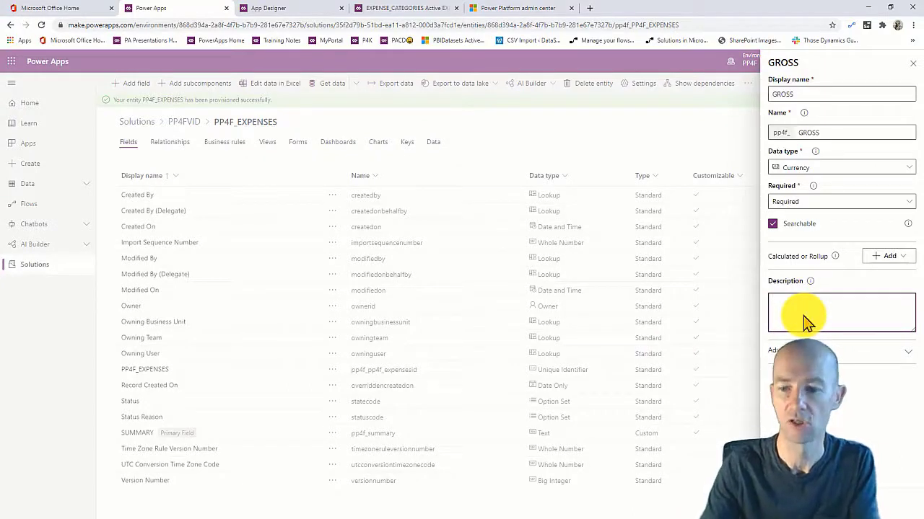
{"action": "left_click", "coordinate": [801, 504]}
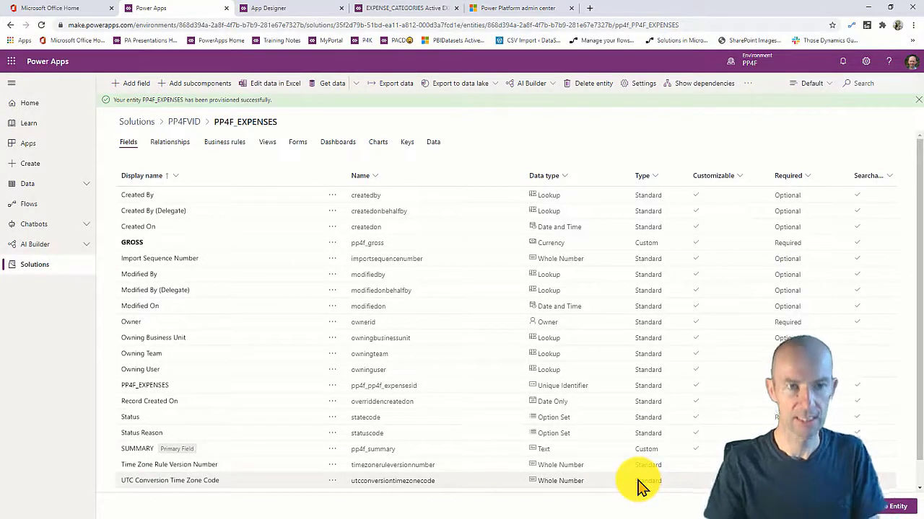
Add an EXPENSEDATE field with the Date Only data type.
{"action": "left_click", "coordinate": [135, 82]}
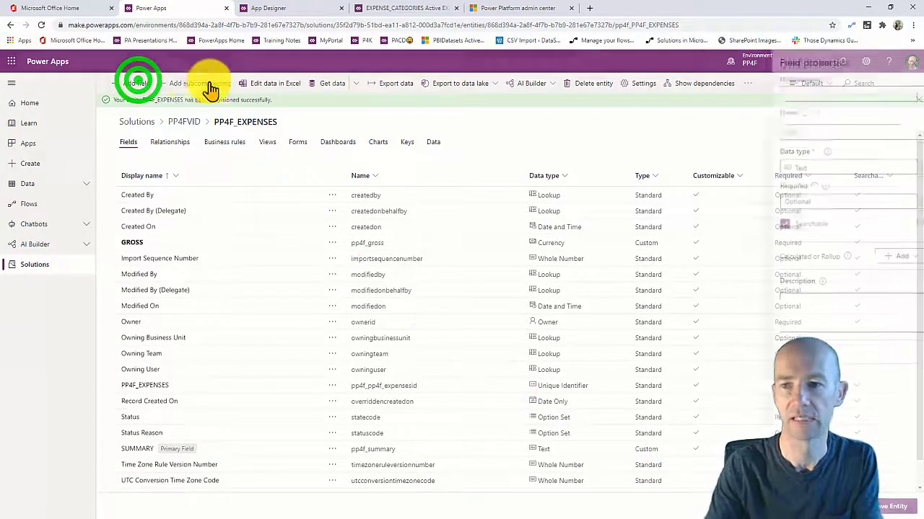
{"action": "left_click", "coordinate": [807, 94]}
{"action": "type", "text": "EXPESNS"}
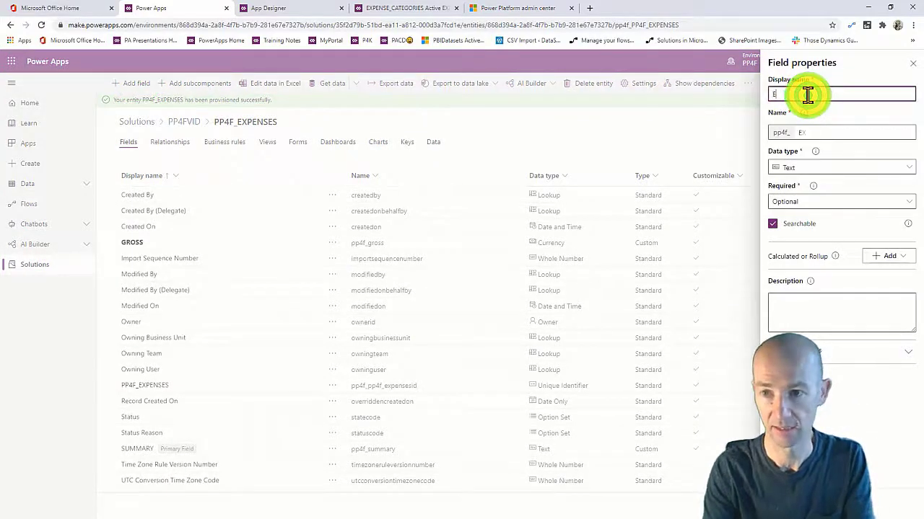
{"action": "key", "text": "BackSpace"}
{"action": "key", "text": "BackSpace"}
{"action": "key", "text": "BackSpace"}
{"action": "type", "text": "NSEDATE"}
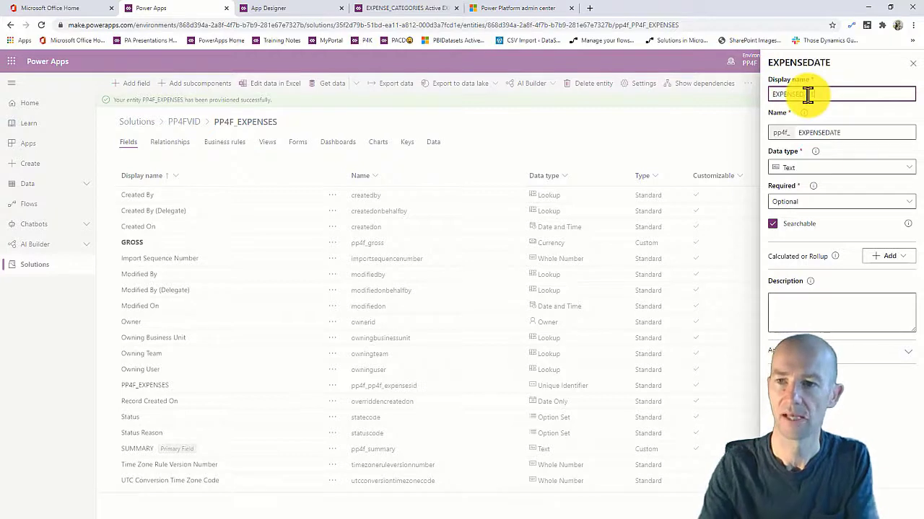
{"action": "left_click", "coordinate": [825, 166]}
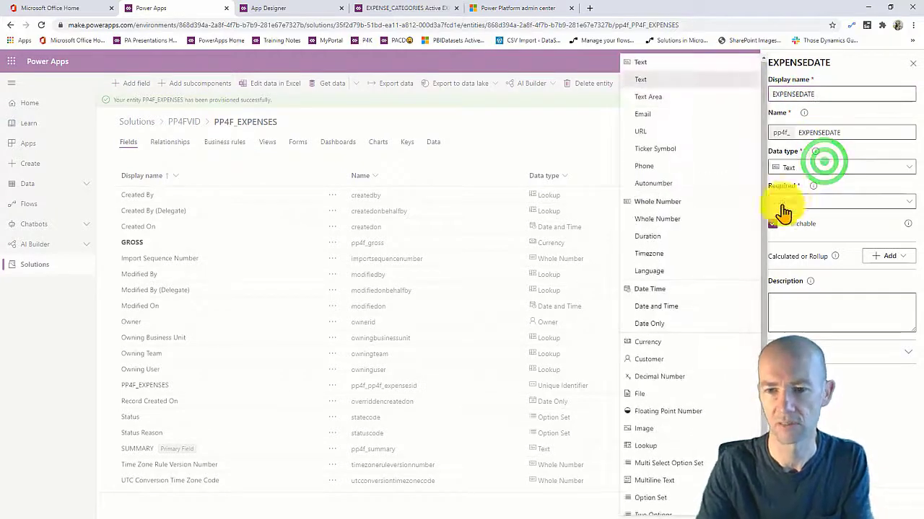
{"action": "left_click", "coordinate": [667, 324]}
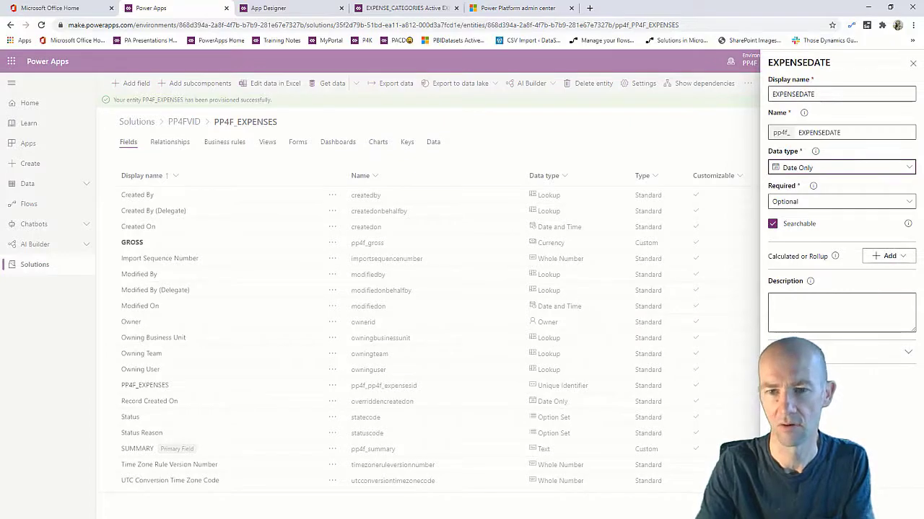
{"action": "left_click", "coordinate": [791, 507]}
Discard the empty extra field and save the PP4F_EXPENSES entity.
{"action": "left_click", "coordinate": [131, 80]}
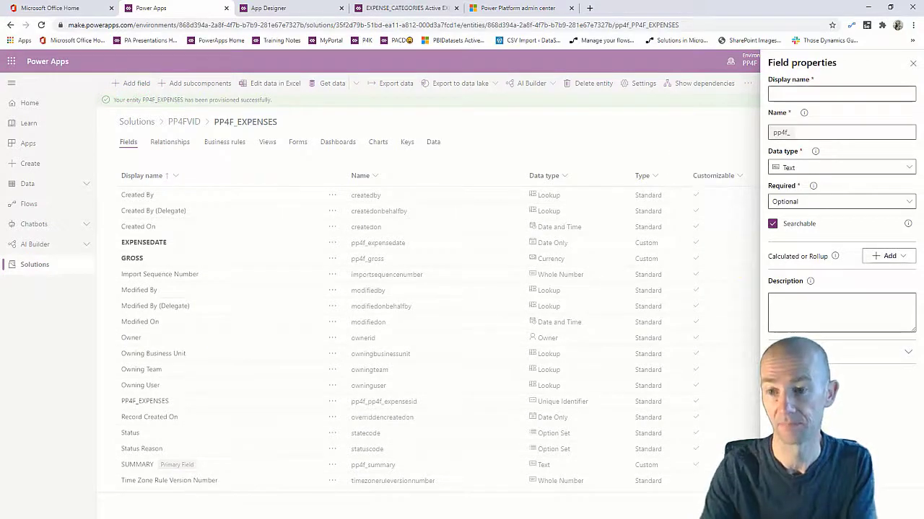
{"action": "left_click", "coordinate": [846, 507]}
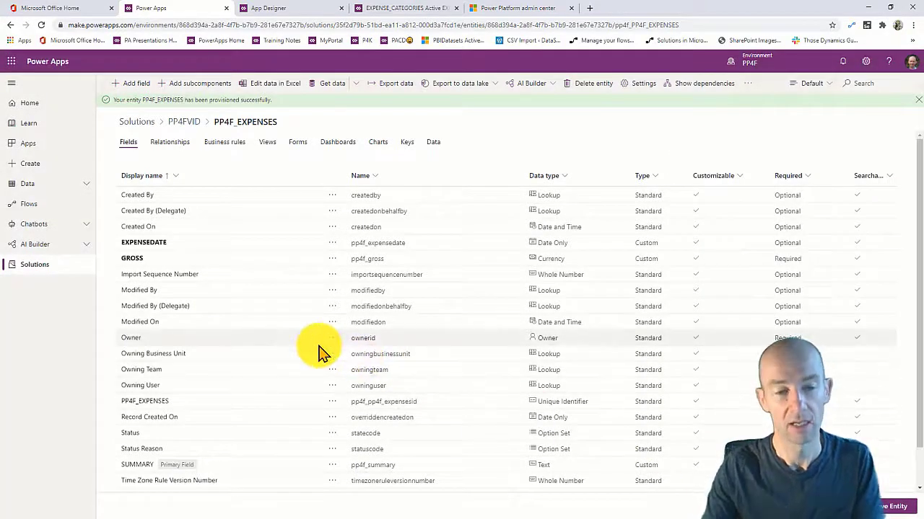
{"action": "left_click", "coordinate": [891, 505]}
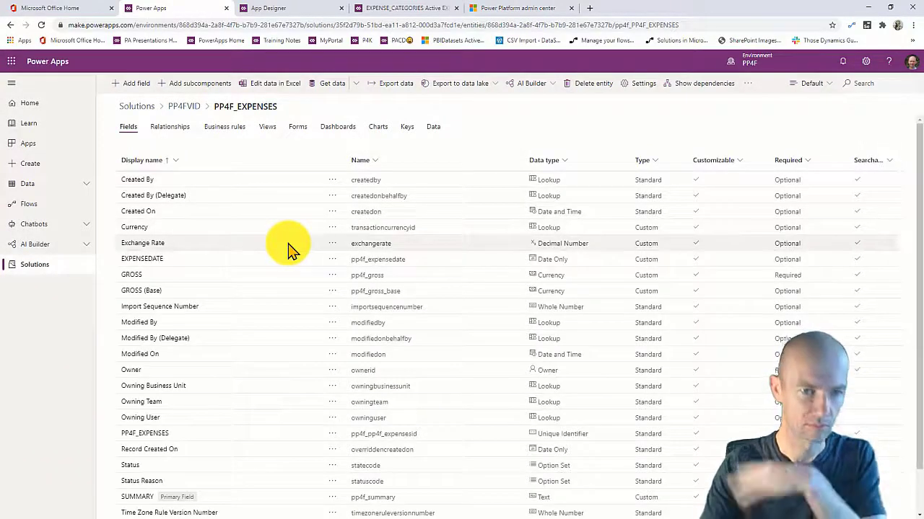
{"action": "left_click", "coordinate": [138, 84]}
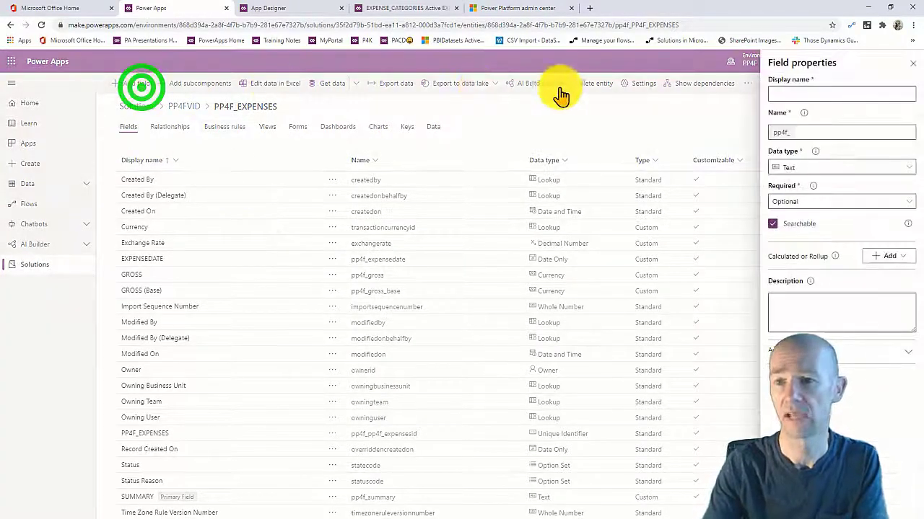
Add EXPENSEIMAGE as an Image field marked primary image, then save the entity.
{"action": "left_click", "coordinate": [819, 88]}
{"action": "type", "text": "EXPENSEIMAGE"}
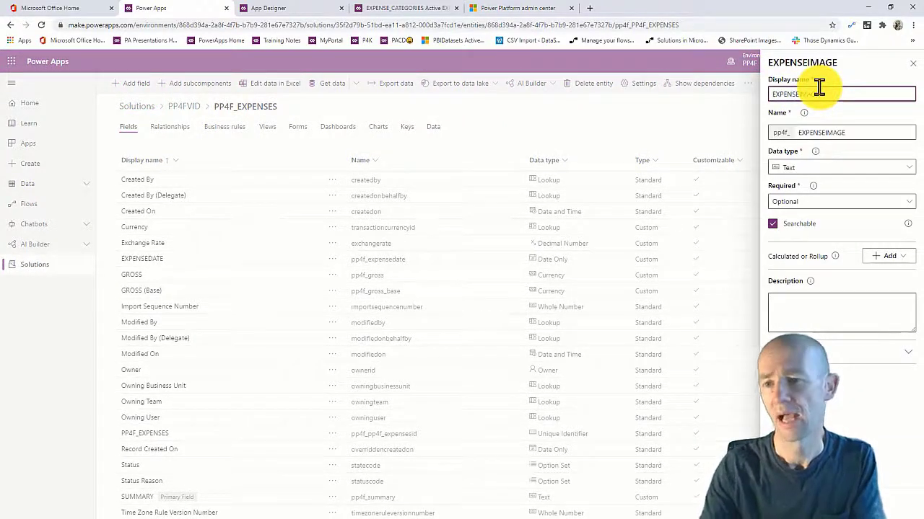
{"action": "left_click", "coordinate": [837, 168]}
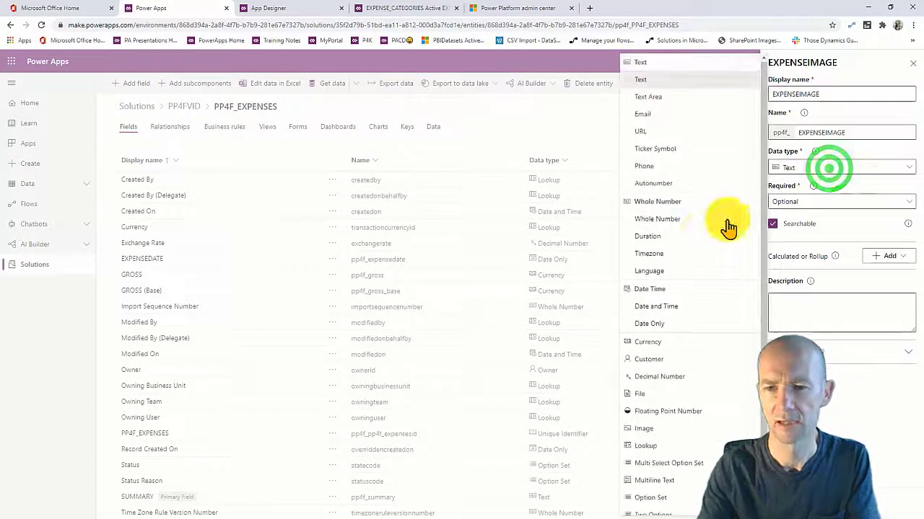
{"action": "scroll", "coordinate": [702, 241], "scroll_direction": "down", "scroll_amount": 1}
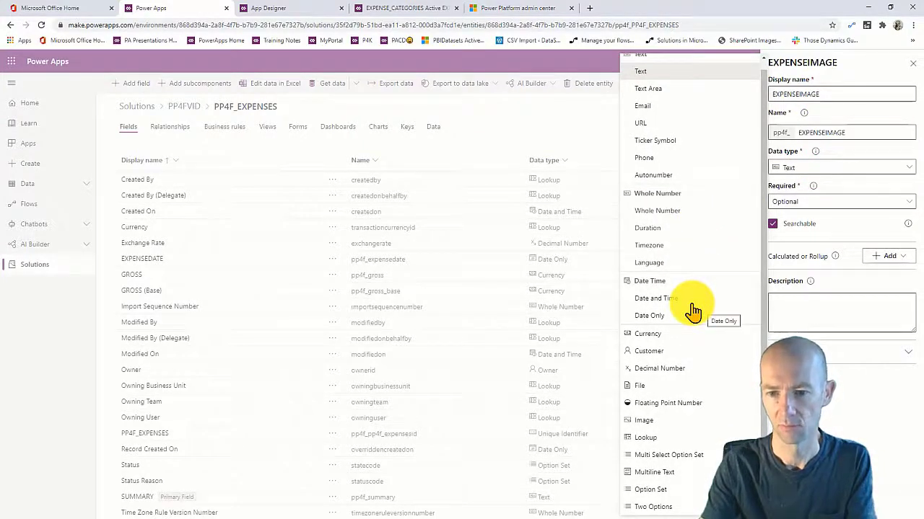
{"action": "scroll", "coordinate": [675, 245], "scroll_direction": "up", "scroll_amount": 1}
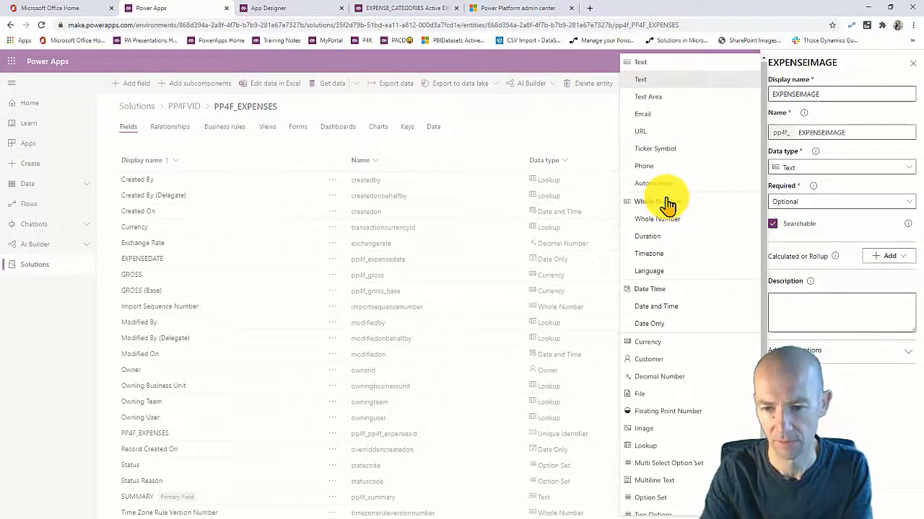
{"action": "left_click", "coordinate": [660, 425]}
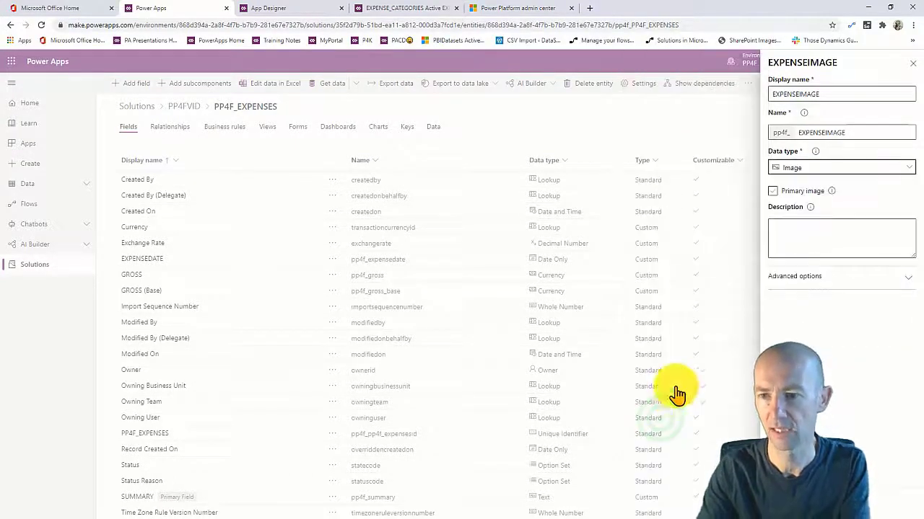
{"action": "left_click", "coordinate": [772, 191]}
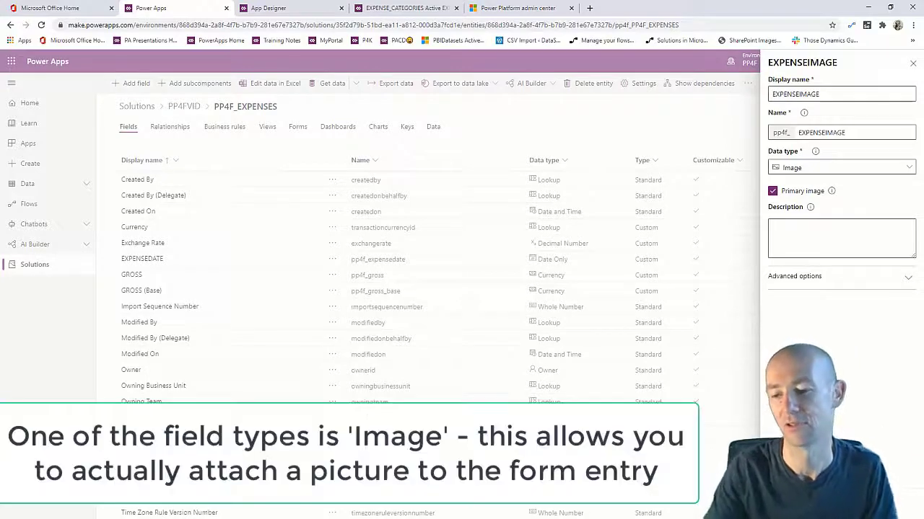
{"action": "left_click", "coordinate": [789, 507]}
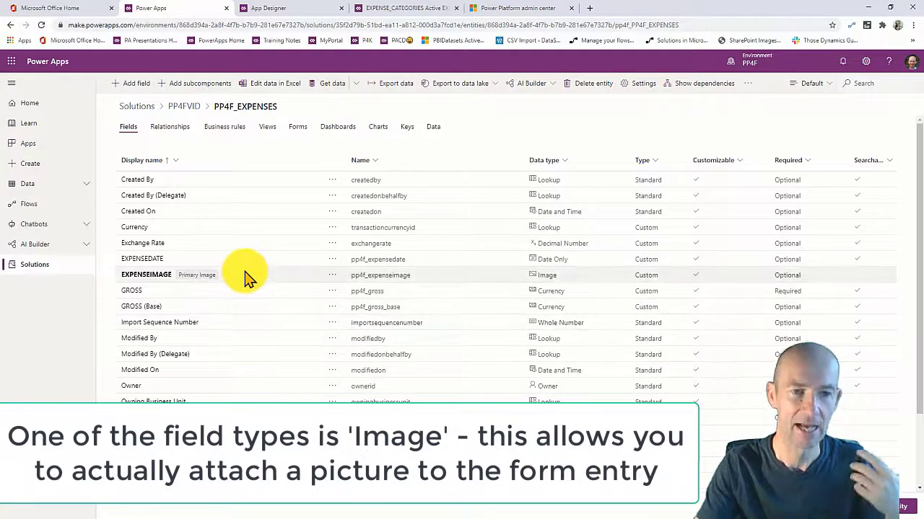
{"action": "left_click", "coordinate": [899, 508]}
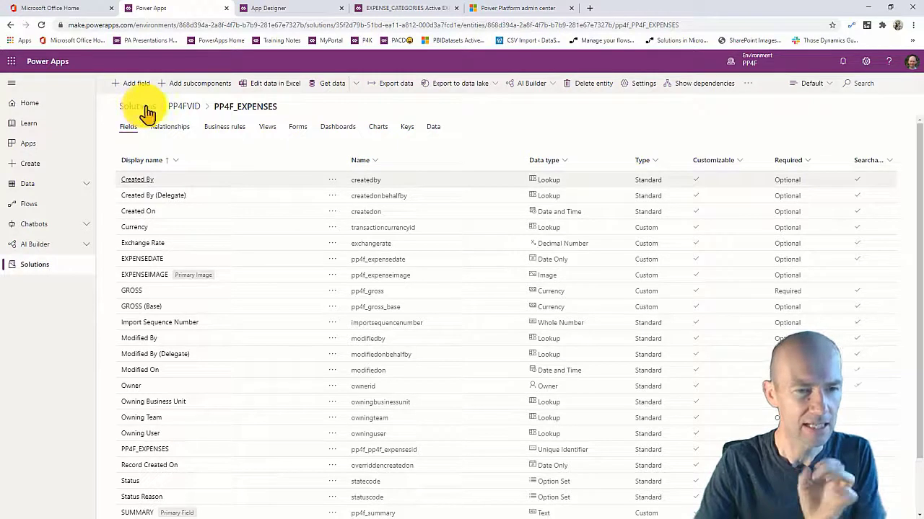
{"action": "left_click", "coordinate": [180, 108]}
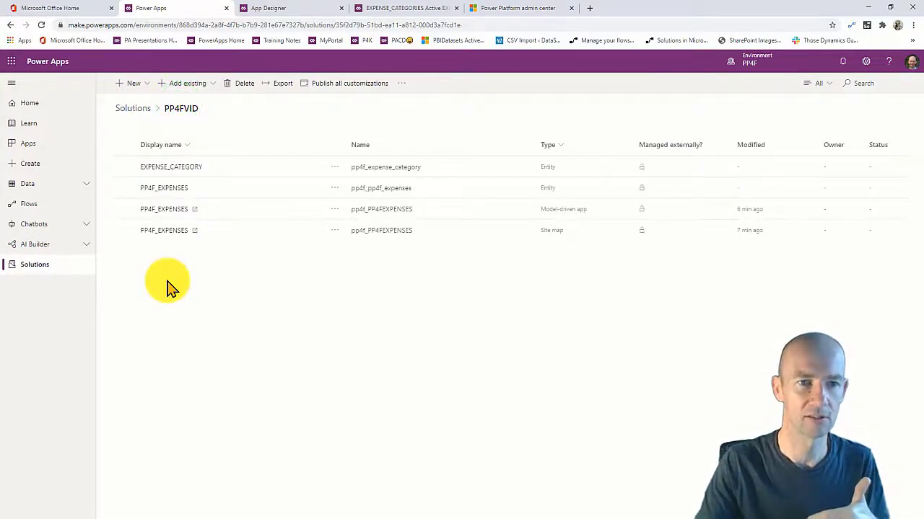
{"action": "left_click", "coordinate": [143, 83]}
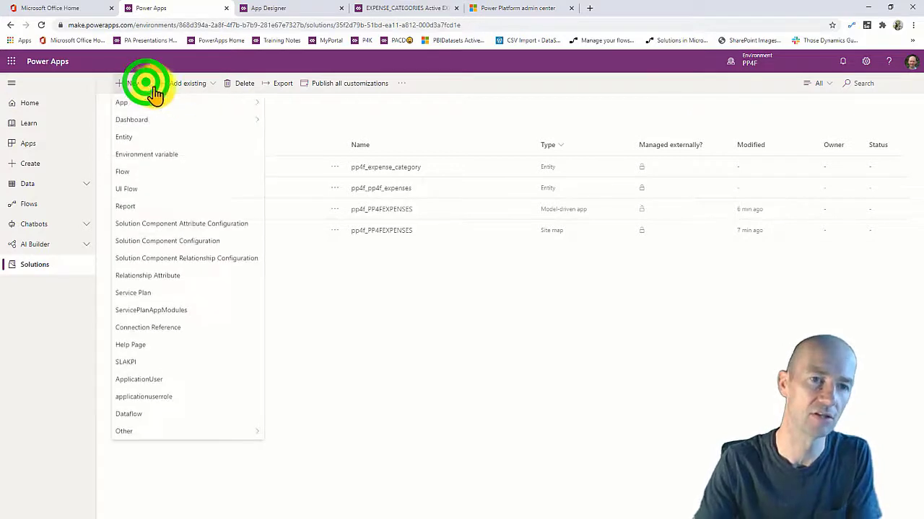
{"action": "left_click", "coordinate": [182, 103]}
{"action": "left_click", "coordinate": [304, 103]}
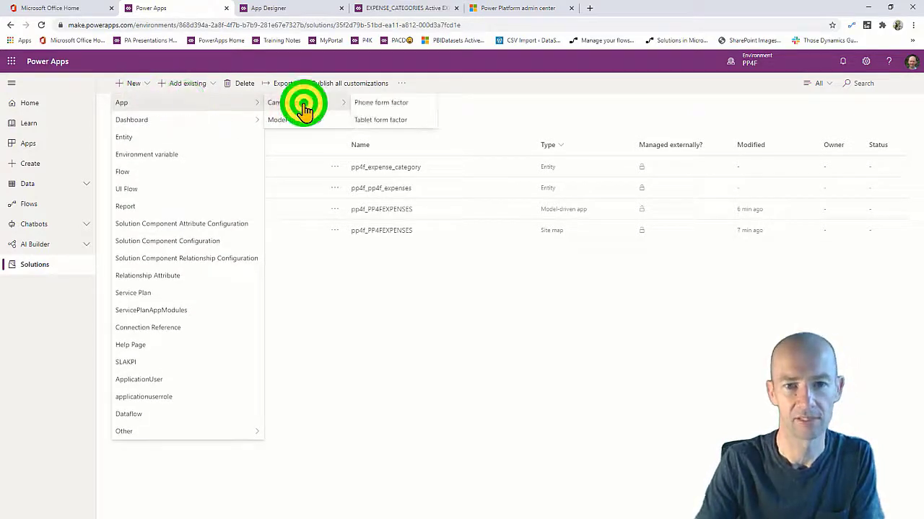
{"action": "left_click", "coordinate": [382, 119]}
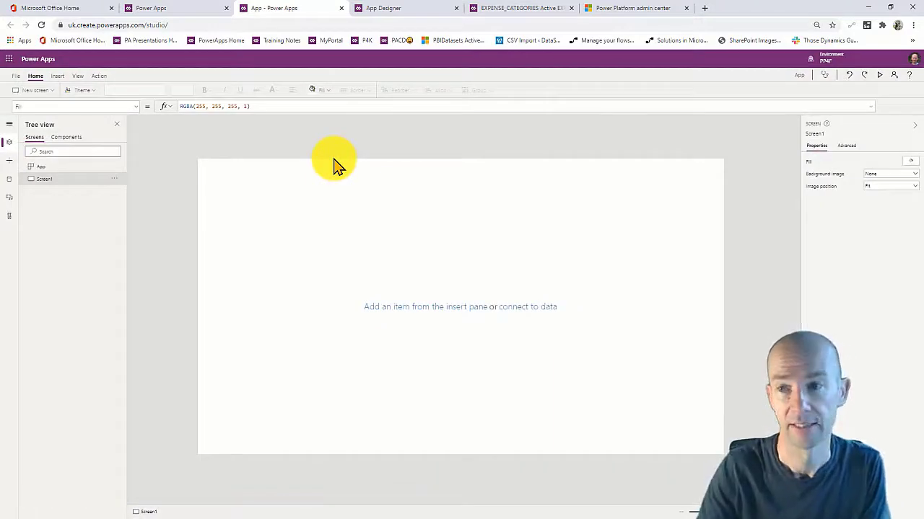
{"action": "left_click", "coordinate": [342, 8]}
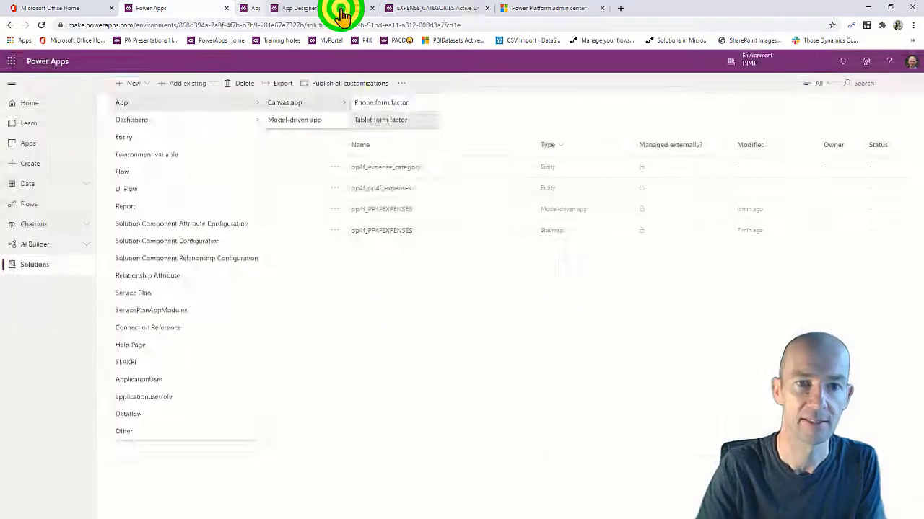
Dismiss the app-creation notice, go to Apps, and start a new Canvas app.
{"action": "left_click", "coordinate": [530, 317]}
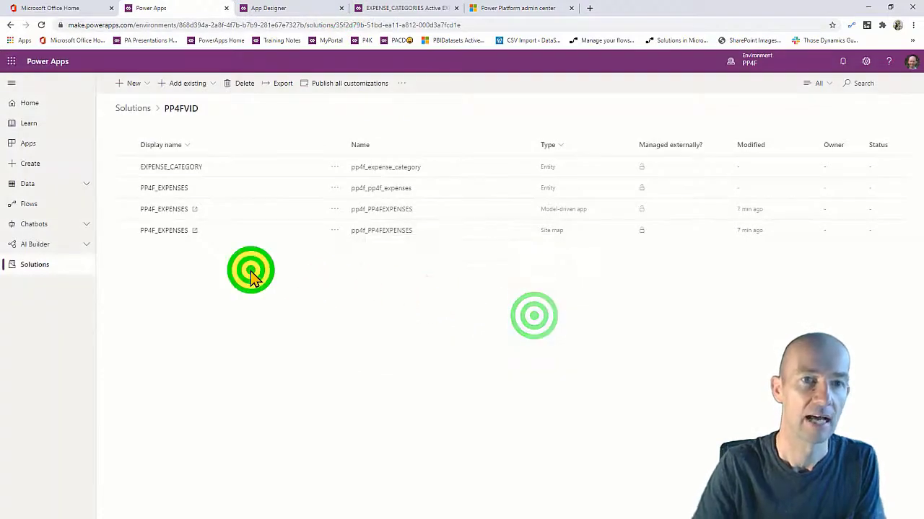
{"action": "left_click", "coordinate": [46, 145]}
{"action": "left_click", "coordinate": [160, 85]}
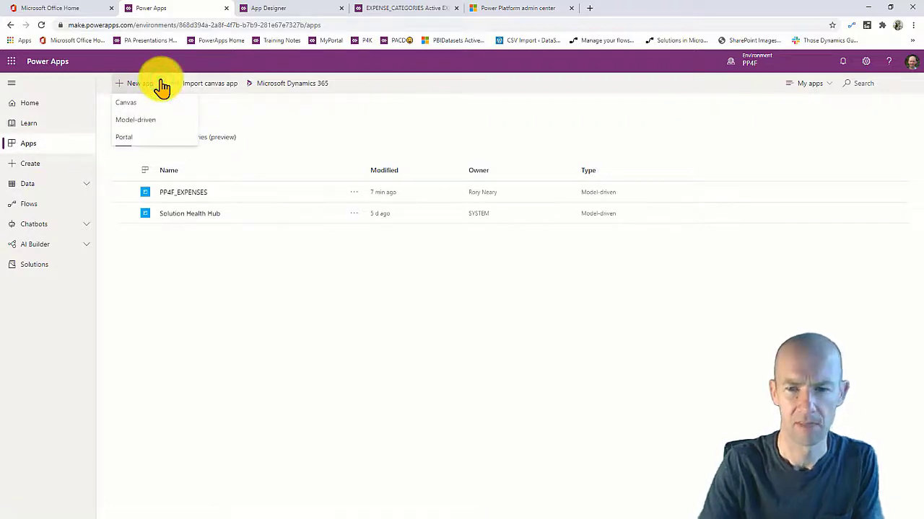
{"action": "left_click", "coordinate": [145, 105]}
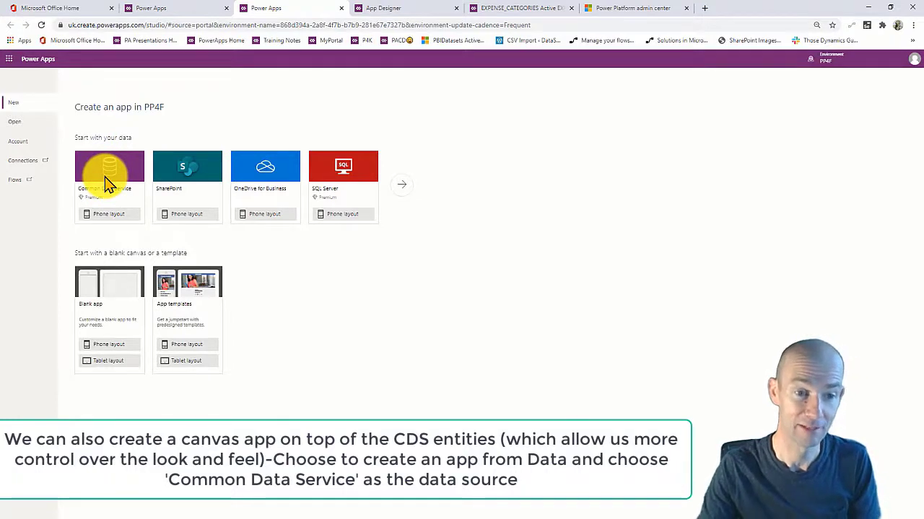
Generate a Common Data Service phone app connected to the PP4F_EXPENSES table.
{"action": "left_click", "coordinate": [111, 212]}
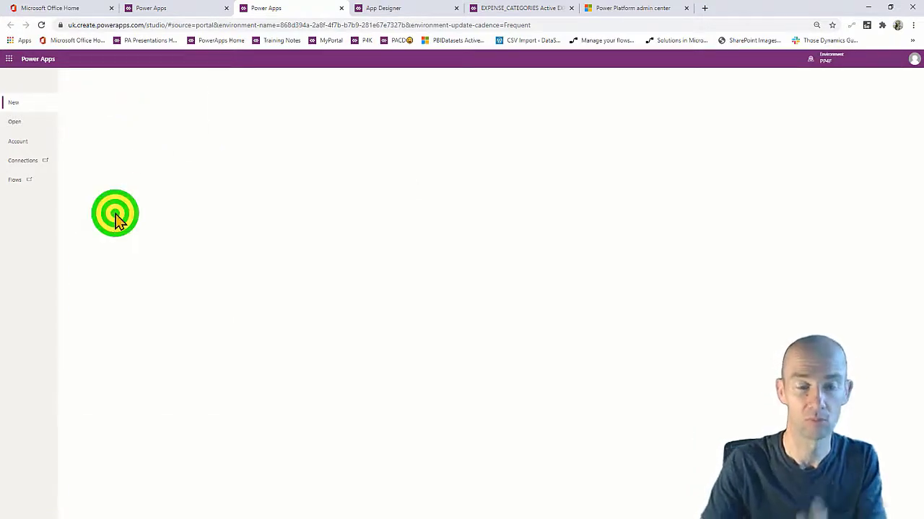
{"action": "left_click", "coordinate": [240, 157]}
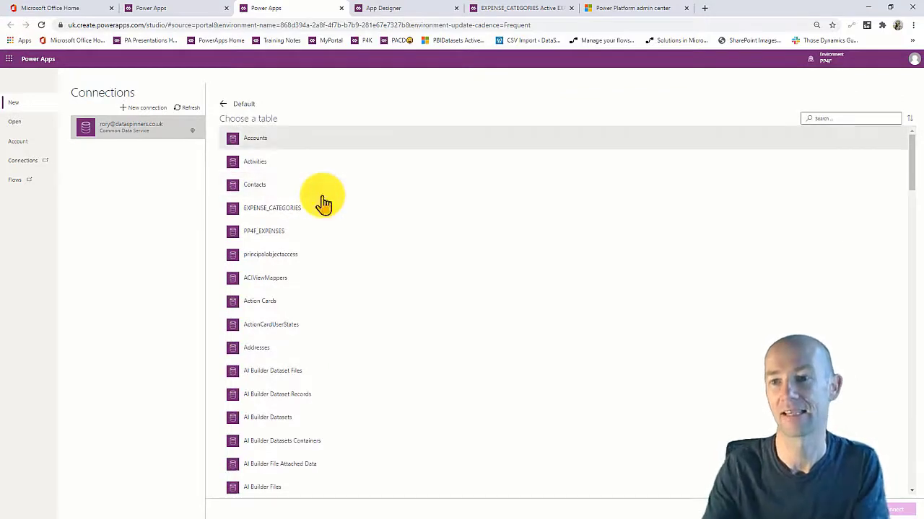
{"action": "left_click", "coordinate": [832, 118]}
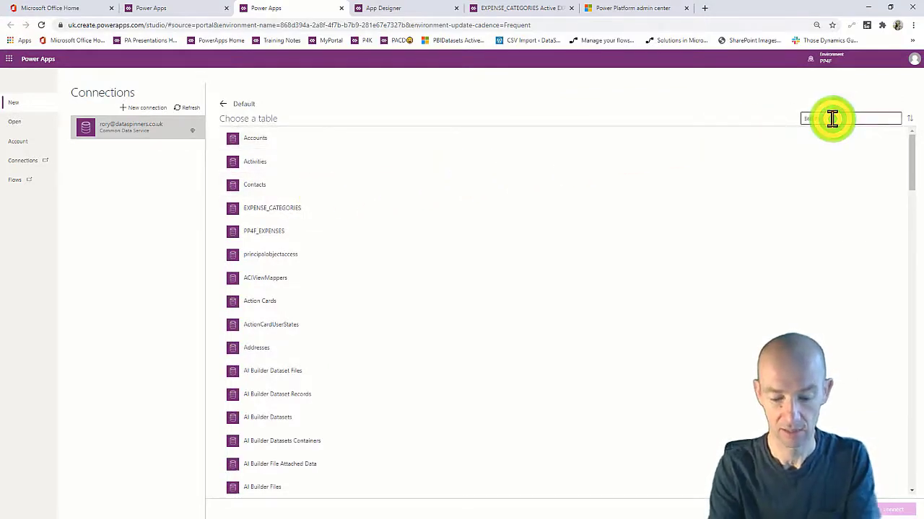
{"action": "type", "text": "exp"}
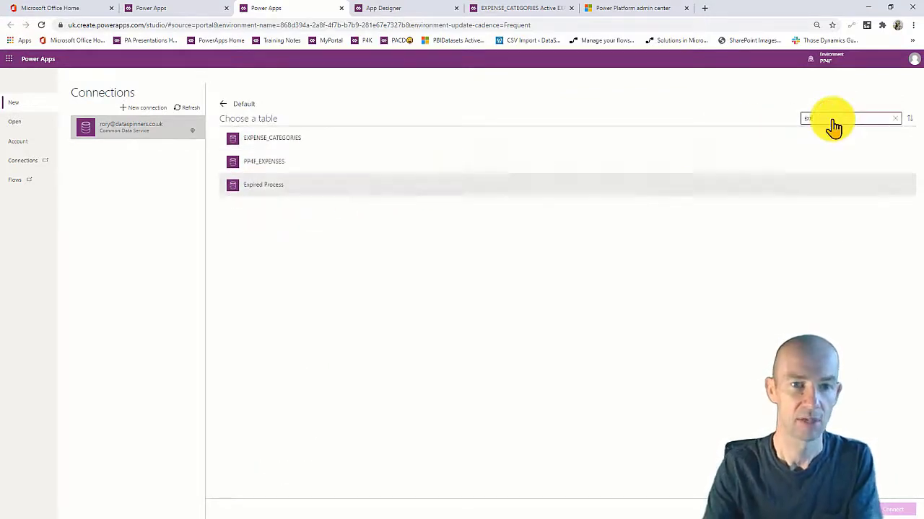
{"action": "left_click", "coordinate": [298, 166]}
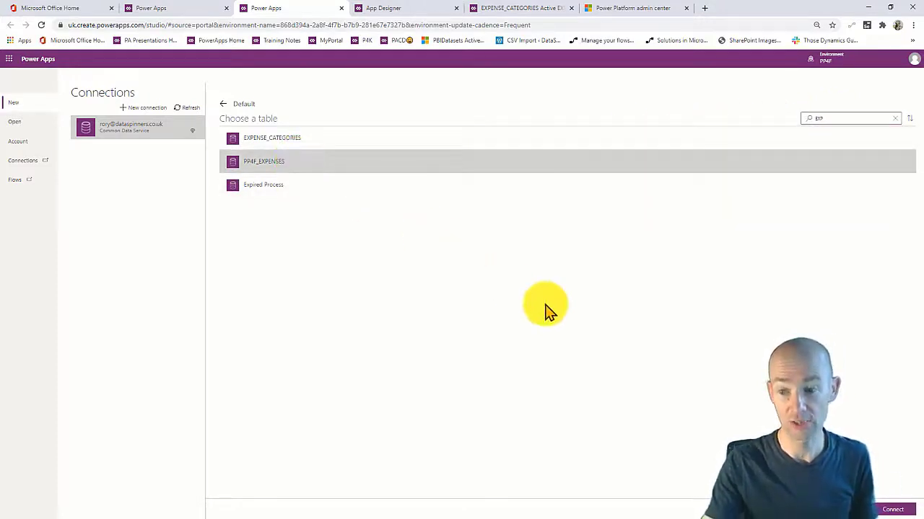
{"action": "left_click", "coordinate": [892, 509]}
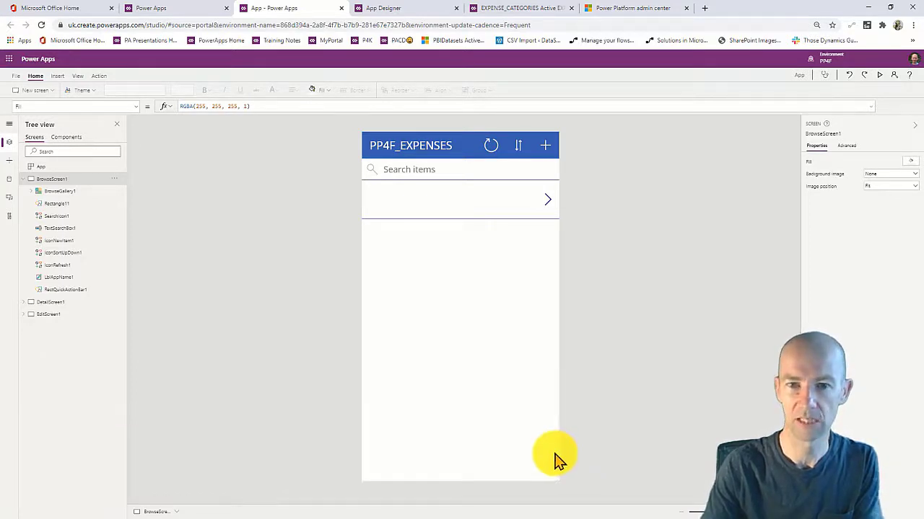
Preview the generated app's new-expense form, then return to the editor.
{"action": "left_click", "coordinate": [878, 75]}
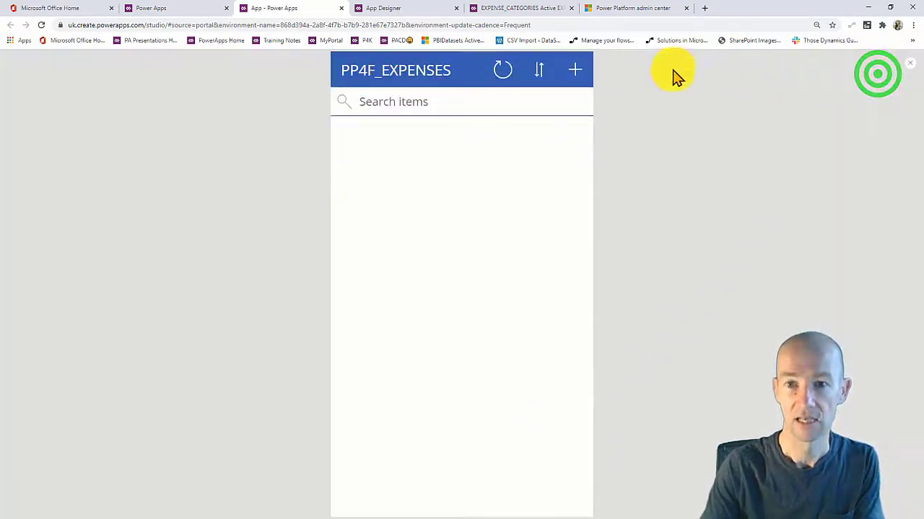
{"action": "left_click", "coordinate": [581, 70]}
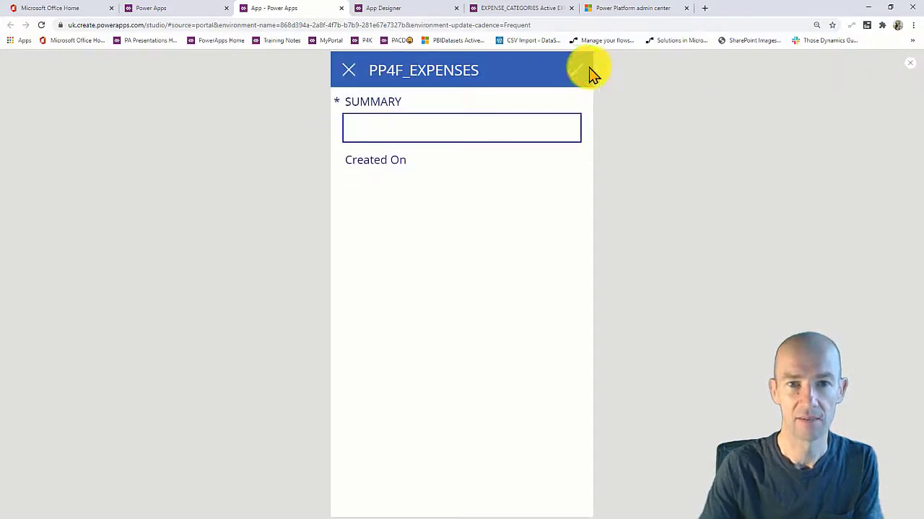
{"action": "left_click", "coordinate": [909, 63]}
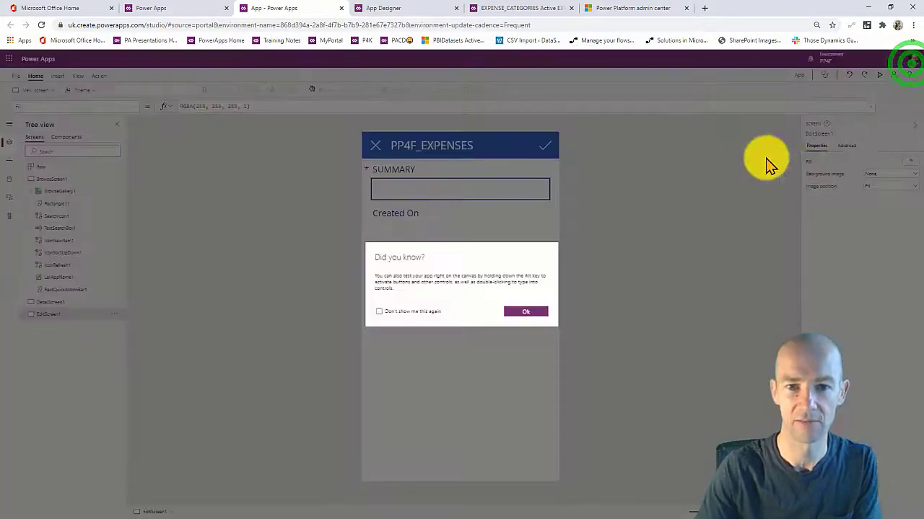
{"action": "left_click", "coordinate": [526, 311]}
Select EditForm1 and bring up its list of fields to add.
{"action": "left_click", "coordinate": [438, 230]}
{"action": "left_click", "coordinate": [450, 287]}
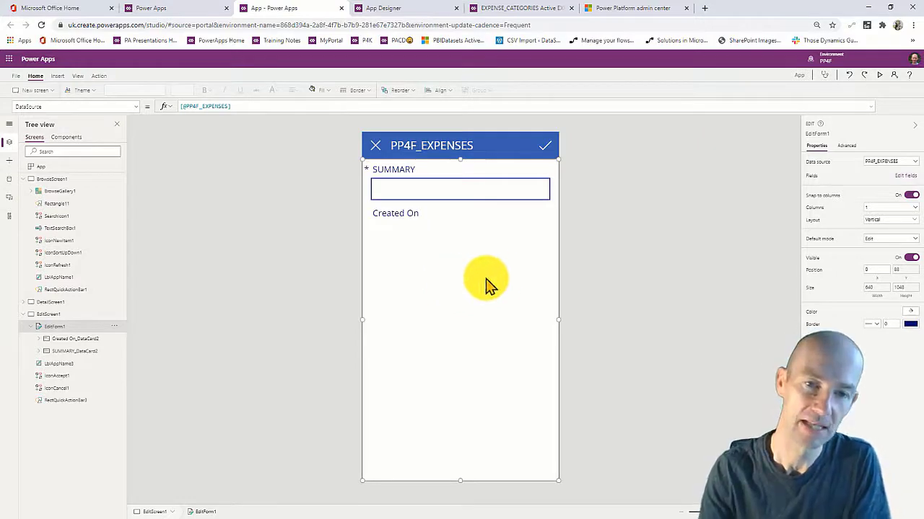
{"action": "left_click", "coordinate": [902, 178]}
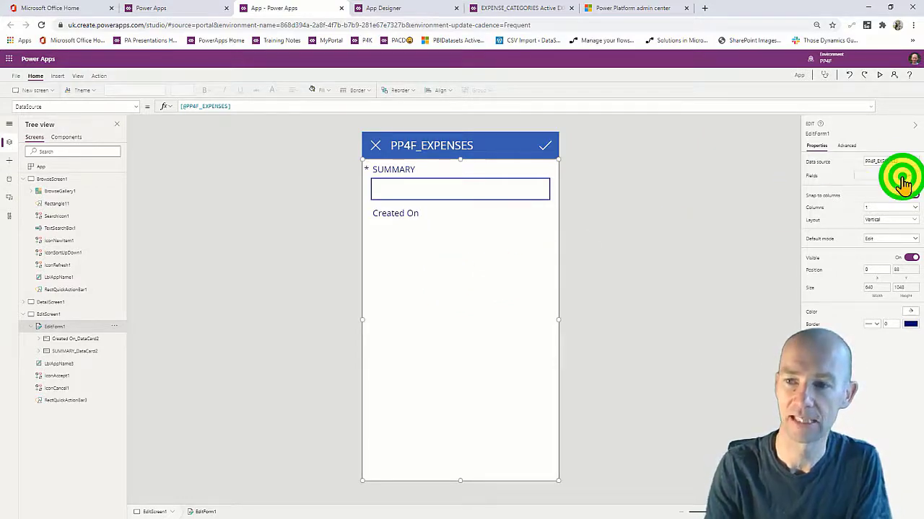
{"action": "left_click", "coordinate": [698, 142]}
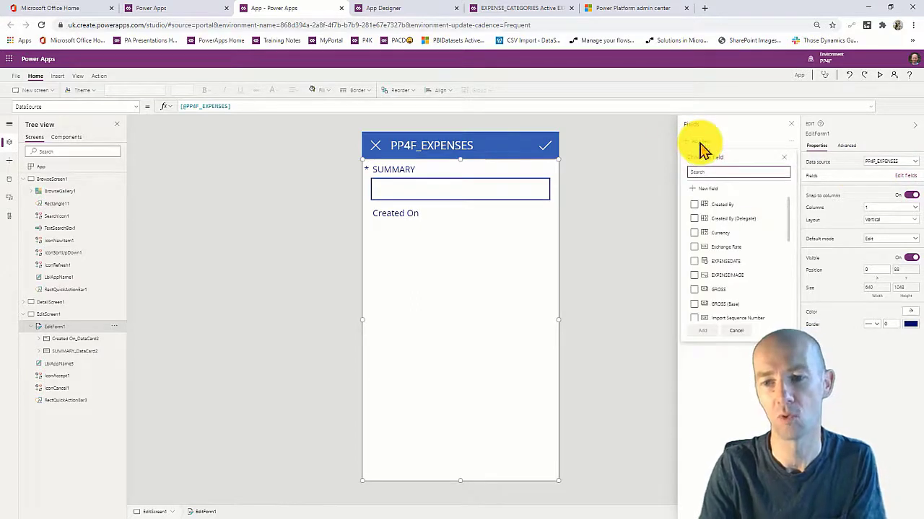
Add the EXPENSEDATE, EXPENSEIMAGE and GROSS fields to the edit form.
{"action": "left_click", "coordinate": [693, 260]}
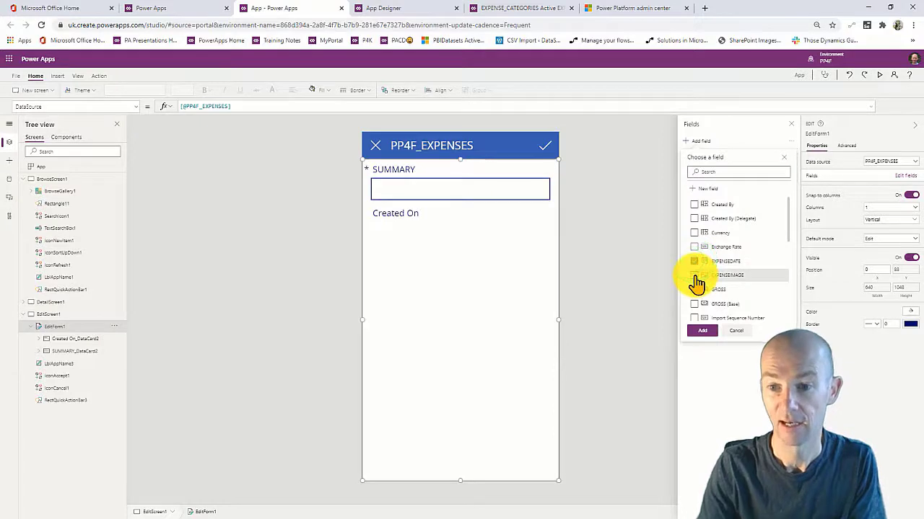
{"action": "left_click", "coordinate": [695, 275]}
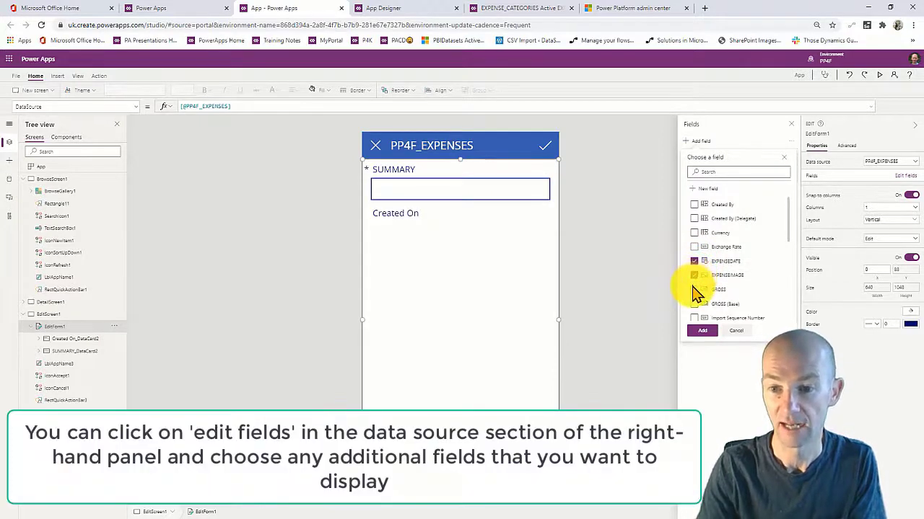
{"action": "left_click", "coordinate": [693, 289]}
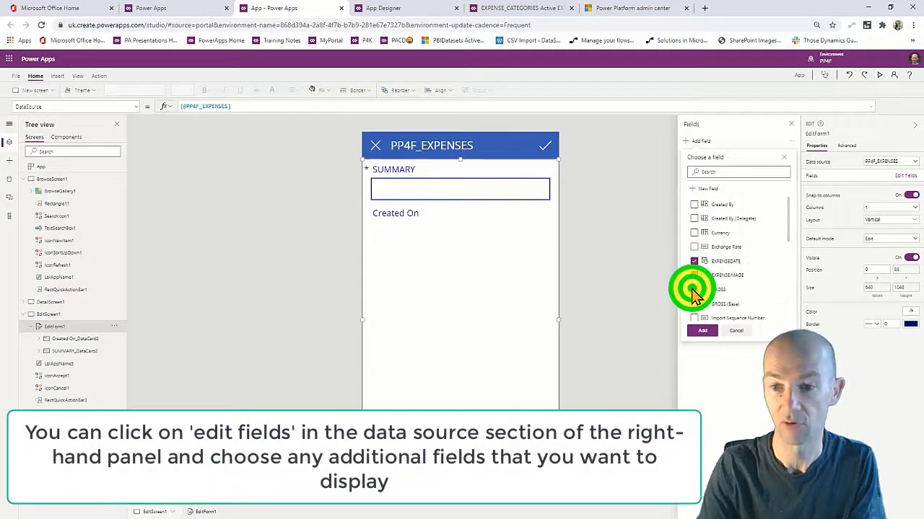
{"action": "left_click", "coordinate": [700, 330]}
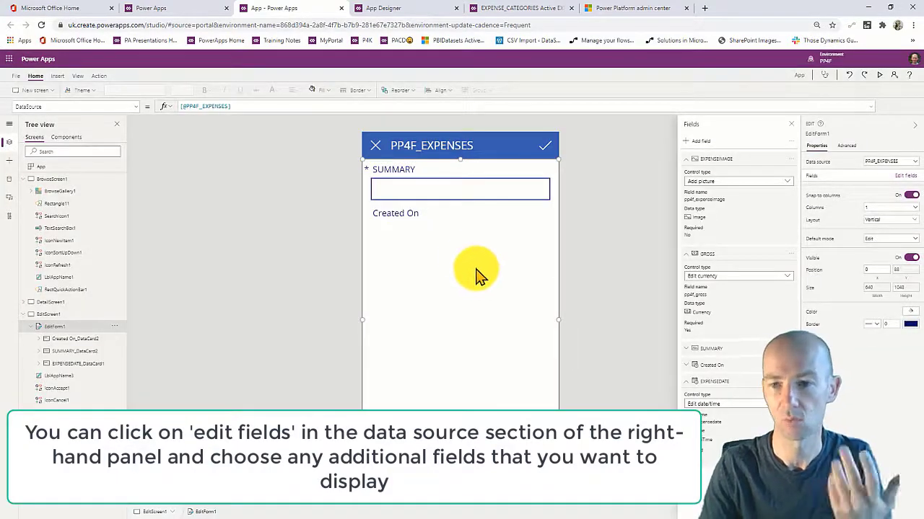
Remove the Created On card from the form, then select the EXPENSEIMAGE and GROSS cards.
{"action": "left_click", "coordinate": [430, 216]}
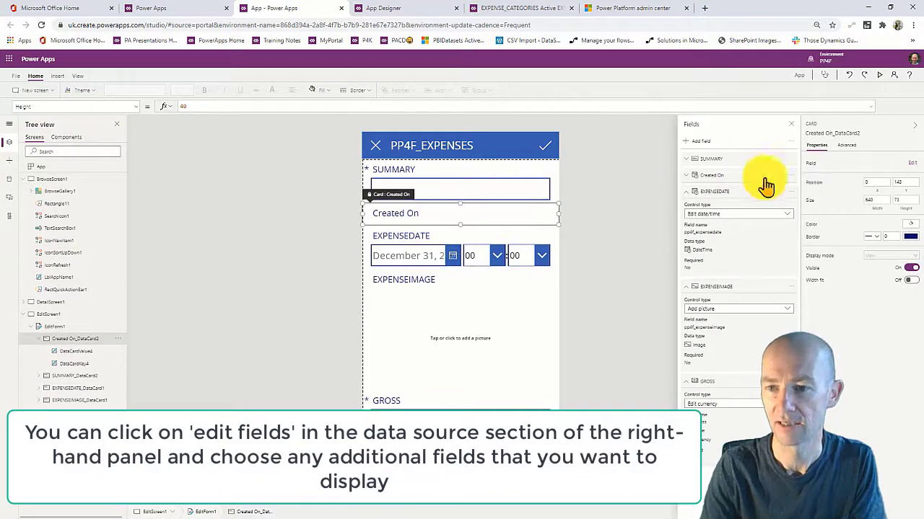
{"action": "left_click", "coordinate": [789, 175]}
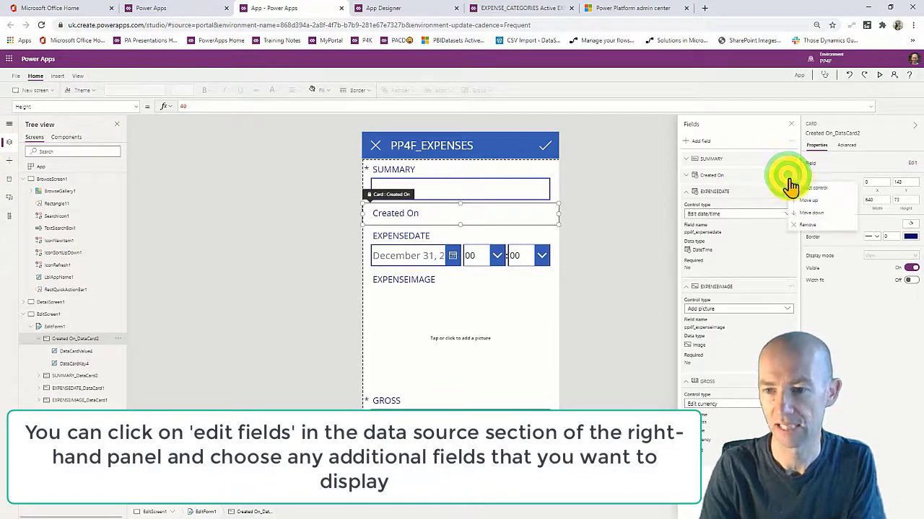
{"action": "left_click", "coordinate": [811, 225]}
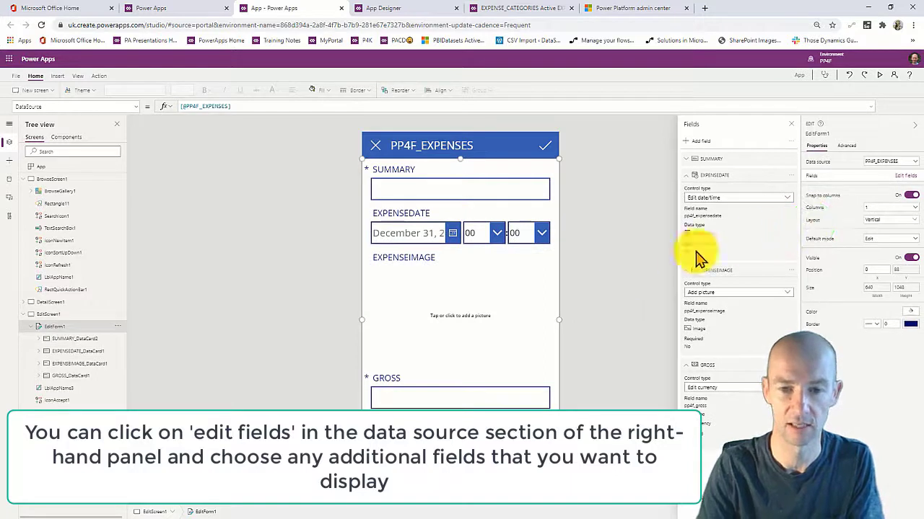
{"action": "left_click", "coordinate": [450, 311]}
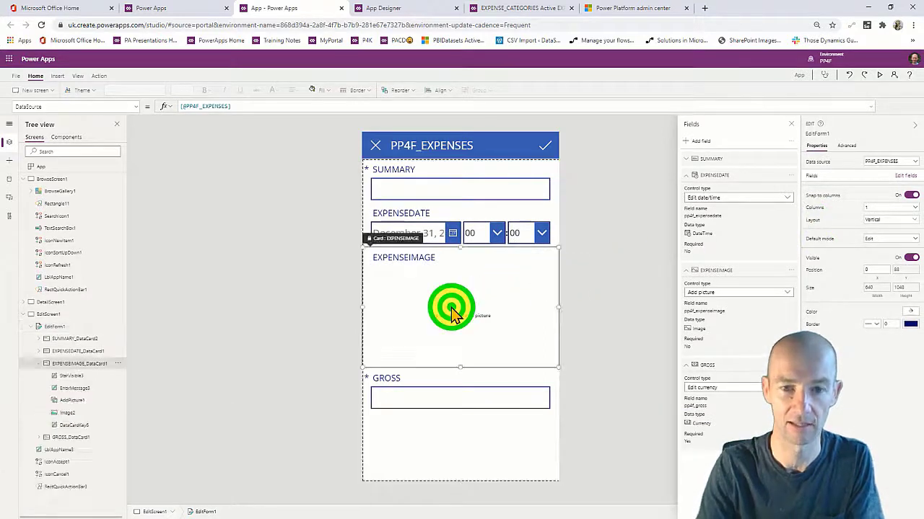
{"action": "left_click", "coordinate": [445, 399]}
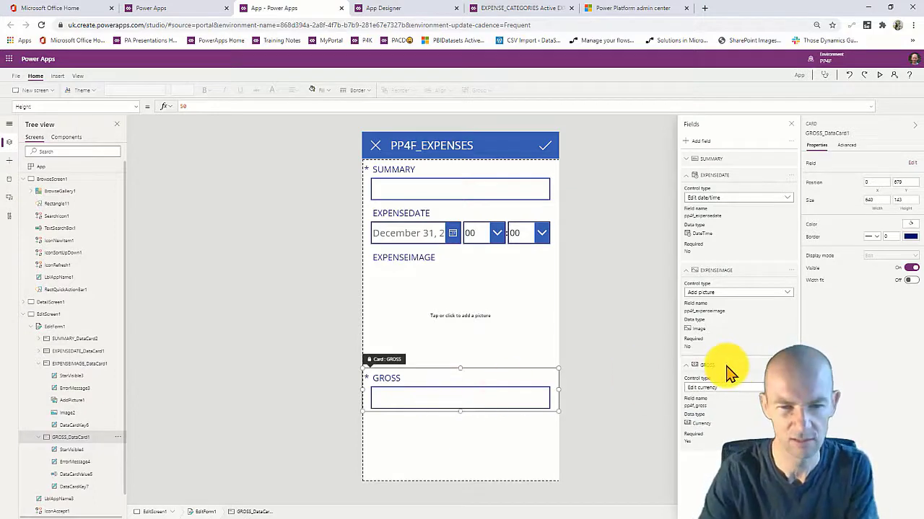
Move the GROSS field above EXPENSEIMAGE, giving the order SUMMARY, EXPENSEDATE, GROSS, EXPENSEIMAGE.
{"action": "left_click_drag", "start_coordinate": [727, 373], "coordinate": [740, 388]}
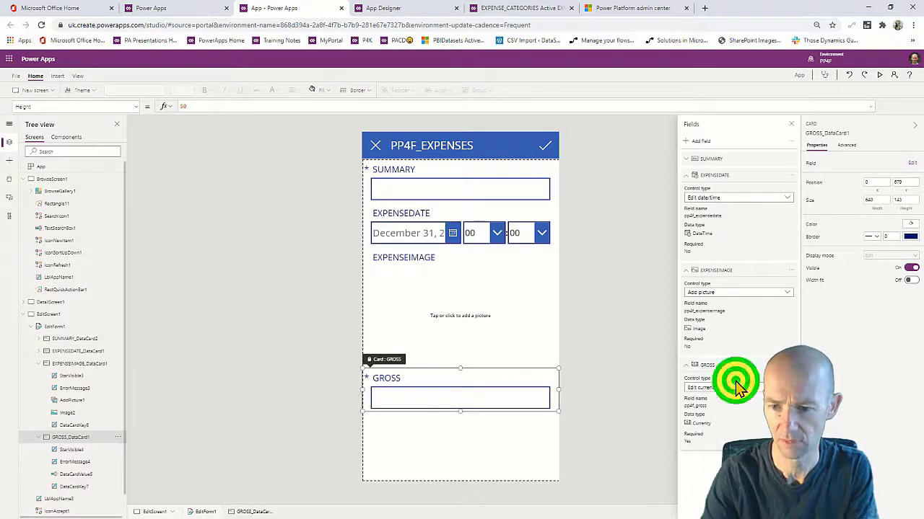
{"action": "left_click", "coordinate": [737, 388]}
{"action": "left_click_drag", "start_coordinate": [763, 365], "coordinate": [781, 264]}
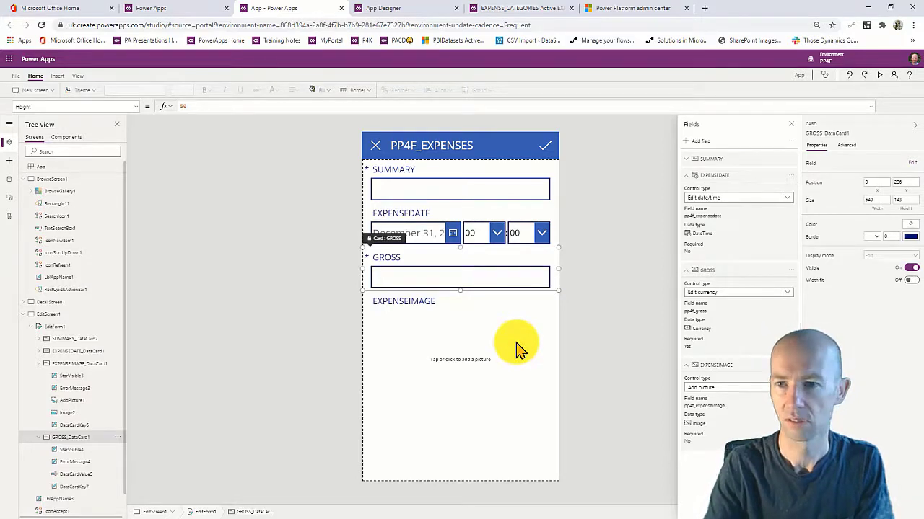
In preview, enter summary TEST, date July 2, 2020 and gross 34.5.
{"action": "left_click", "coordinate": [879, 74]}
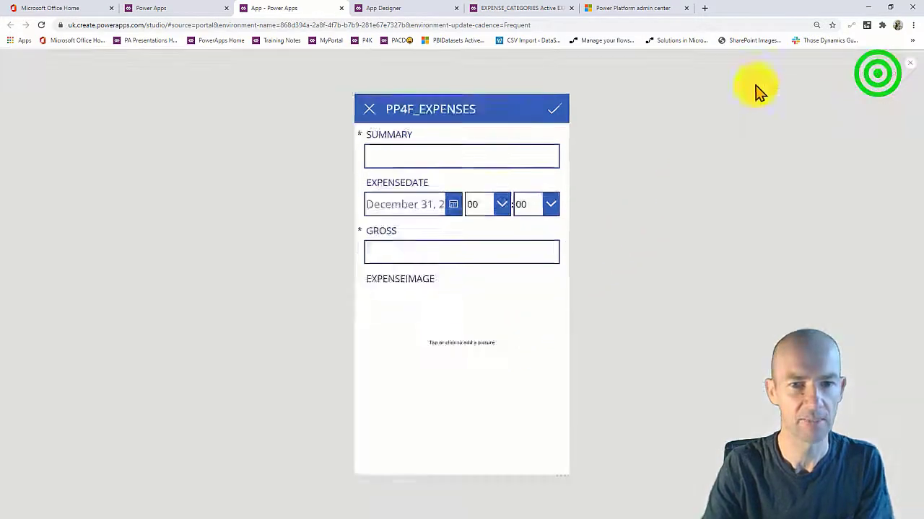
{"action": "left_click", "coordinate": [423, 119]}
{"action": "type", "text": "TEST"}
{"action": "left_click", "coordinate": [440, 184]}
{"action": "left_click", "coordinate": [475, 316]}
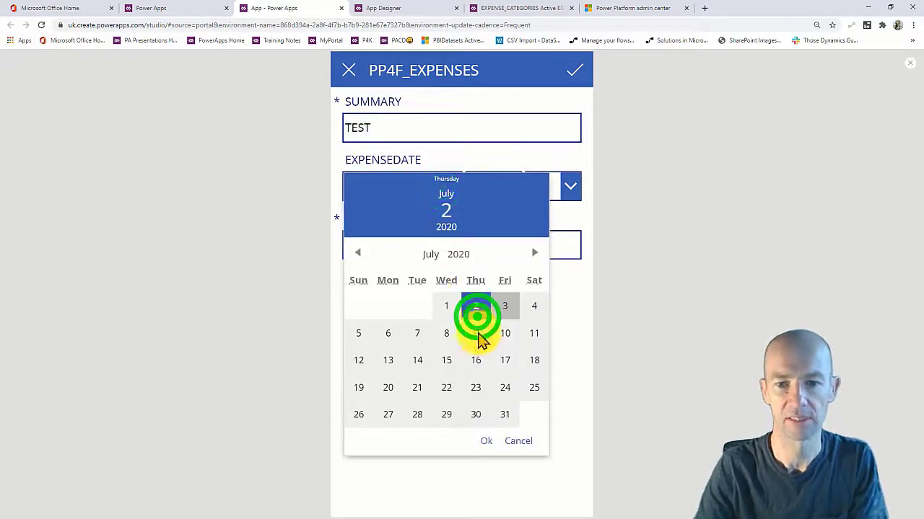
{"action": "left_click", "coordinate": [486, 442]}
{"action": "left_click", "coordinate": [434, 247]}
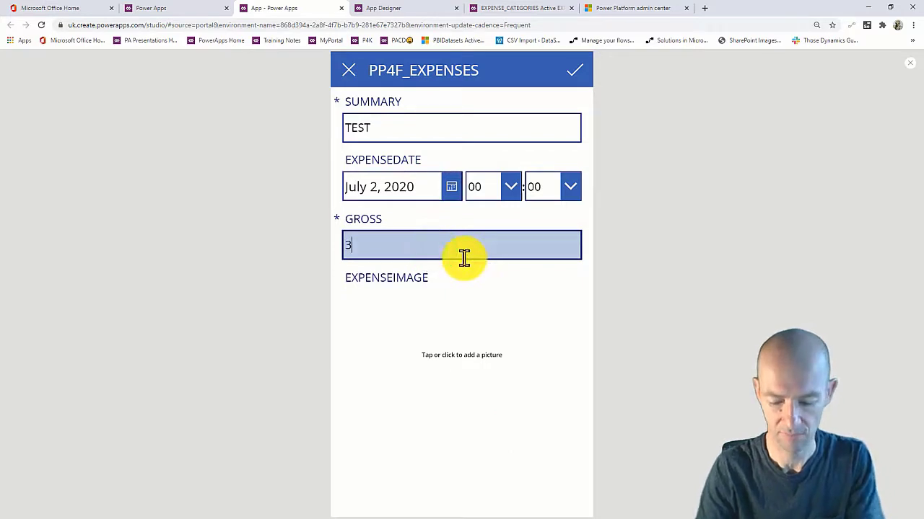
{"action": "type", "text": "34.5"}
Attach the CHESSBOARD image and save the TEST expense.
{"action": "left_click", "coordinate": [433, 352]}
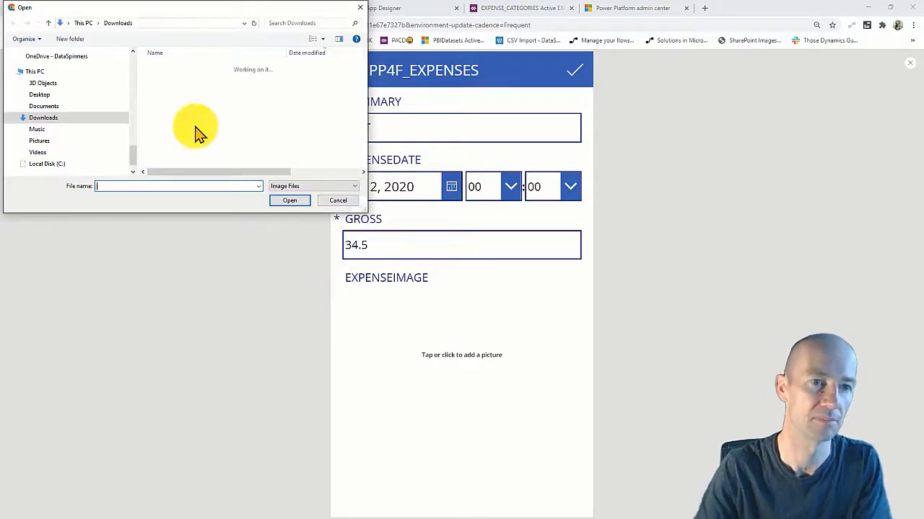
{"action": "left_click", "coordinate": [247, 172]}
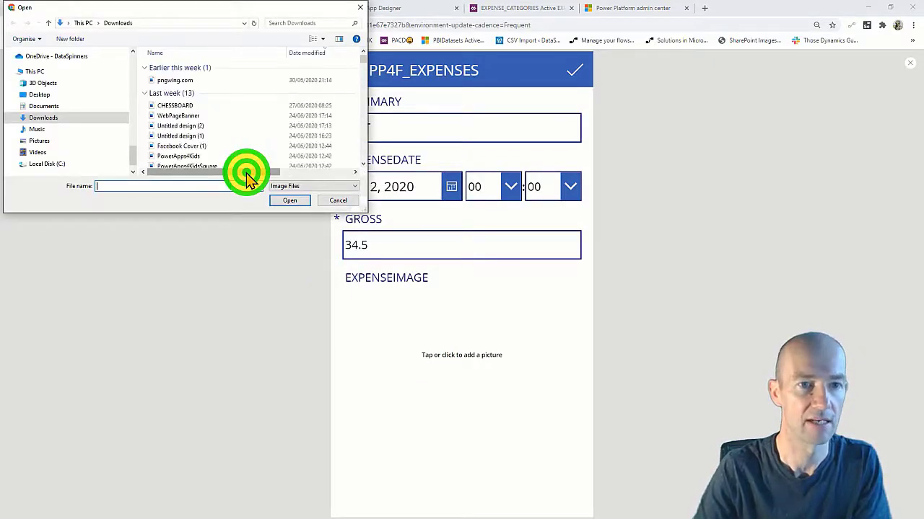
{"action": "left_click", "coordinate": [177, 107]}
{"action": "left_click", "coordinate": [288, 200]}
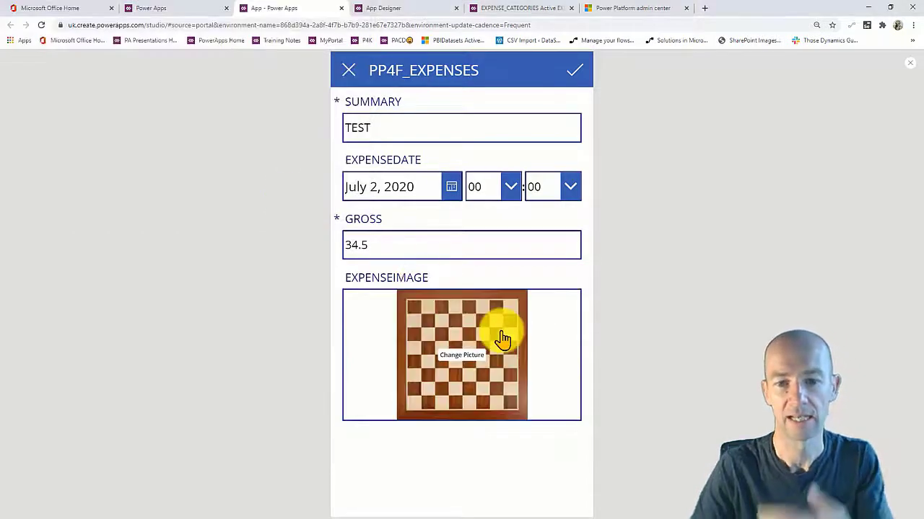
{"action": "left_click", "coordinate": [574, 70]}
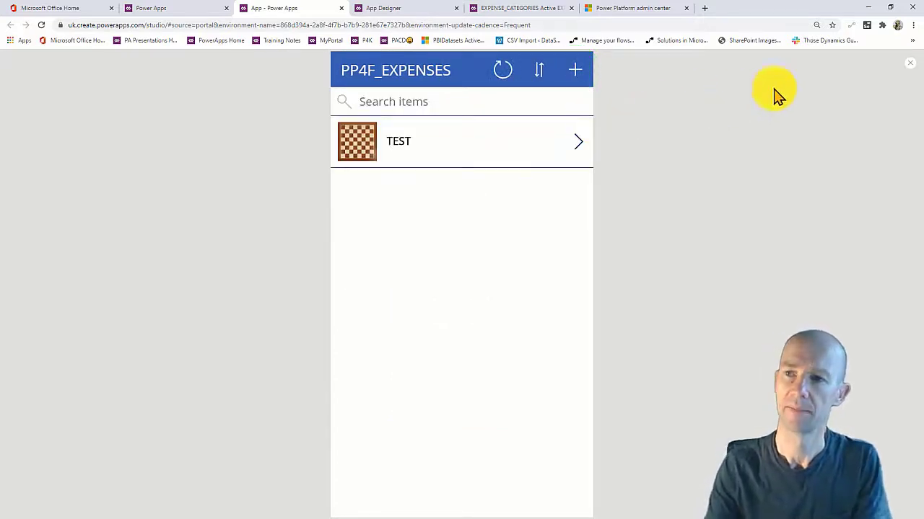
Leave preview and duplicate the gallery's summary label to show ThisItem.EXPENSEDATE.
{"action": "left_click", "coordinate": [909, 63]}
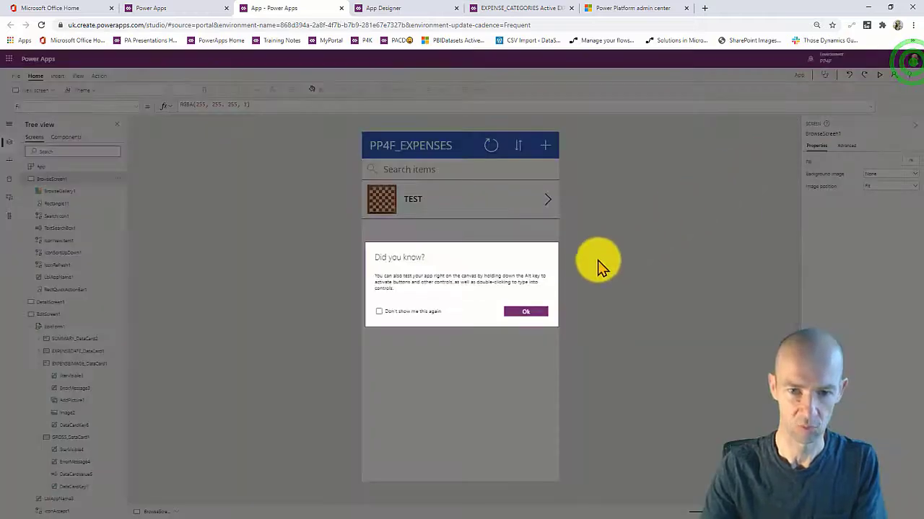
{"action": "left_click", "coordinate": [523, 311]}
{"action": "left_click", "coordinate": [423, 202]}
{"action": "mouse_move", "coordinate": [462, 200]}
{"action": "left_mouse_down"}
{"action": "mouse_move", "coordinate": [461, 187]}
{"action": "mouse_move", "coordinate": [454, 194]}
{"action": "mouse_move", "coordinate": [479, 193]}
{"action": "left_mouse_up"}
{"action": "key", "text": "ctrl+c"}
{"action": "key", "text": "ctrl+v"}
{"action": "left_click", "coordinate": [206, 106]}
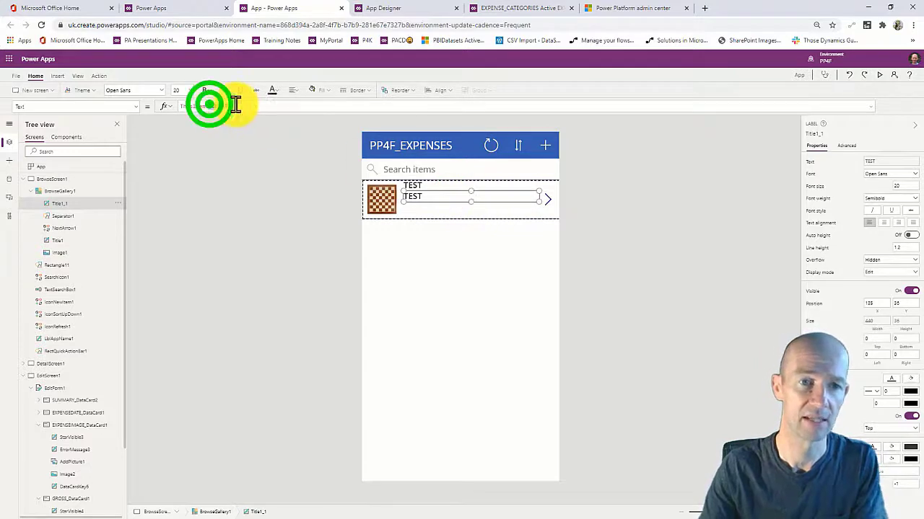
{"action": "type", "text": "SUMMARY"}
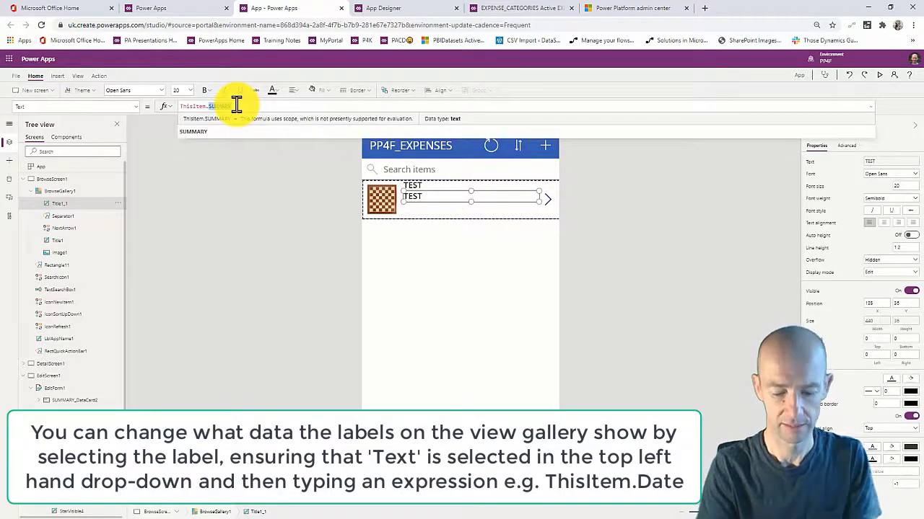
{"action": "left_click", "coordinate": [242, 116]}
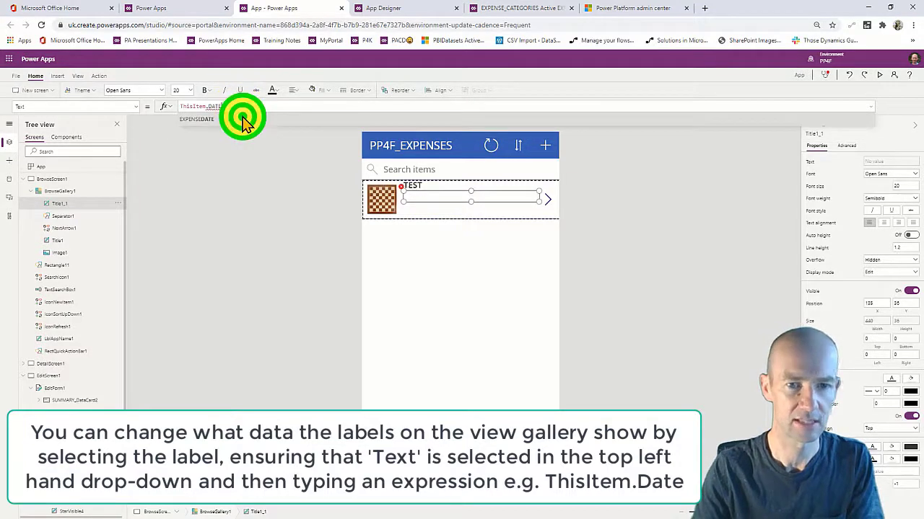
Add another gallery label below the date showing ThisItem.GROSS.
{"action": "left_click", "coordinate": [433, 216]}
{"action": "left_click", "coordinate": [432, 267]}
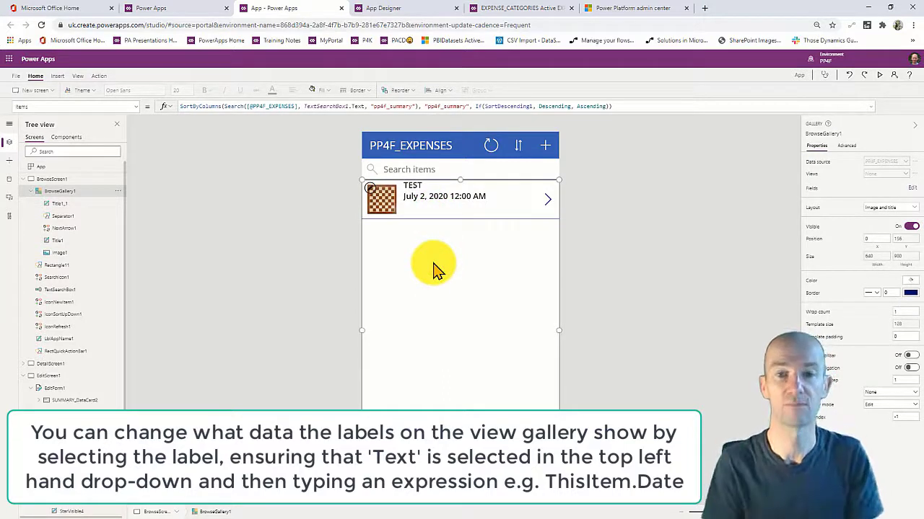
{"action": "left_click", "coordinate": [447, 196]}
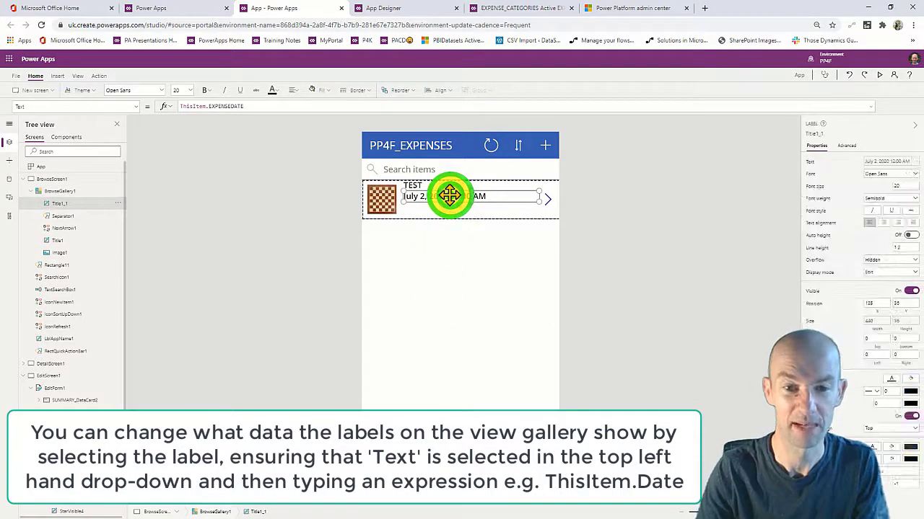
{"action": "left_click_drag", "start_coordinate": [448, 196], "coordinate": [474, 212]}
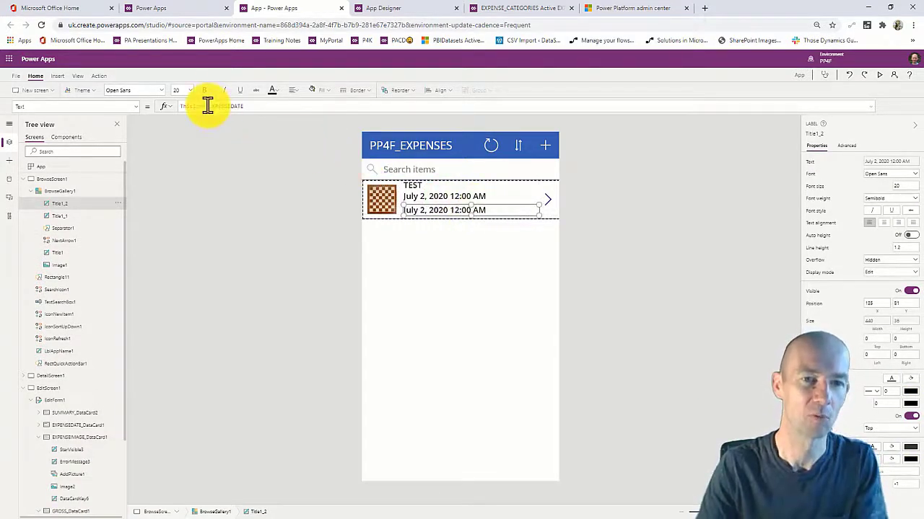
{"action": "left_click_drag", "start_coordinate": [208, 106], "coordinate": [285, 106]}
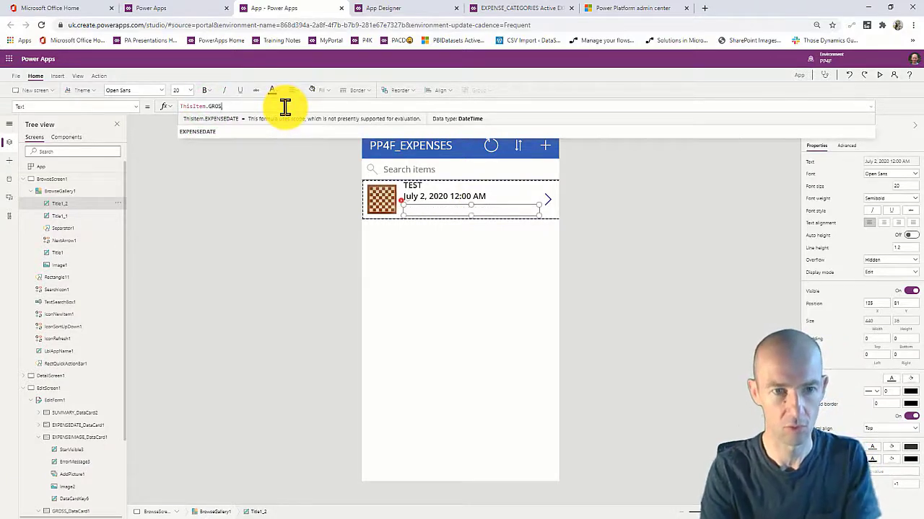
{"action": "type", "text": "GROSS"}
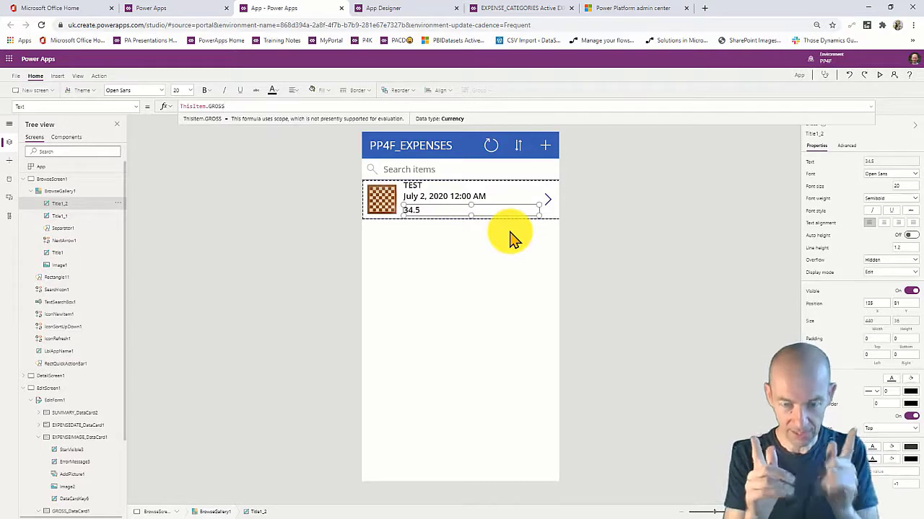
{"action": "left_click", "coordinate": [487, 252]}
In preview, start a new expense with summary TEST2, date July 1, 2020 and gross 66.
{"action": "left_click", "coordinate": [880, 75]}
{"action": "left_click", "coordinate": [575, 70]}
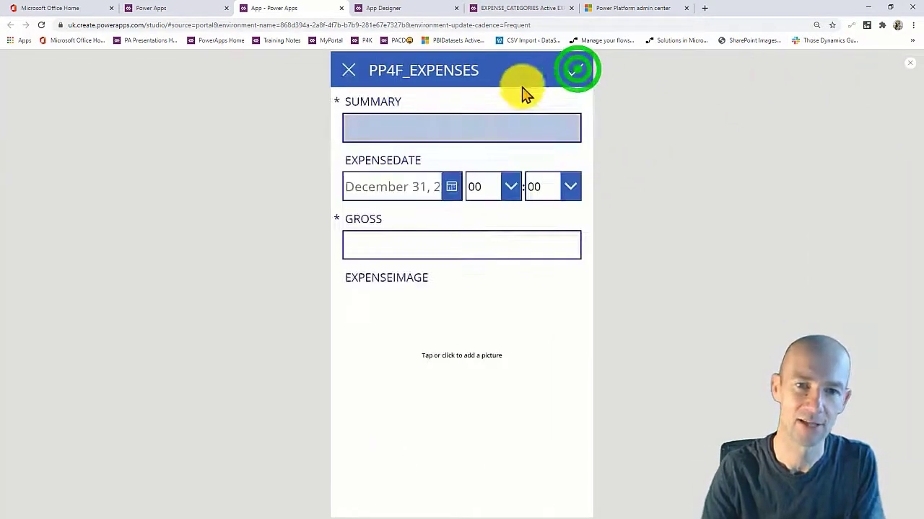
{"action": "left_click", "coordinate": [399, 124]}
{"action": "type", "text": "TEST2"}
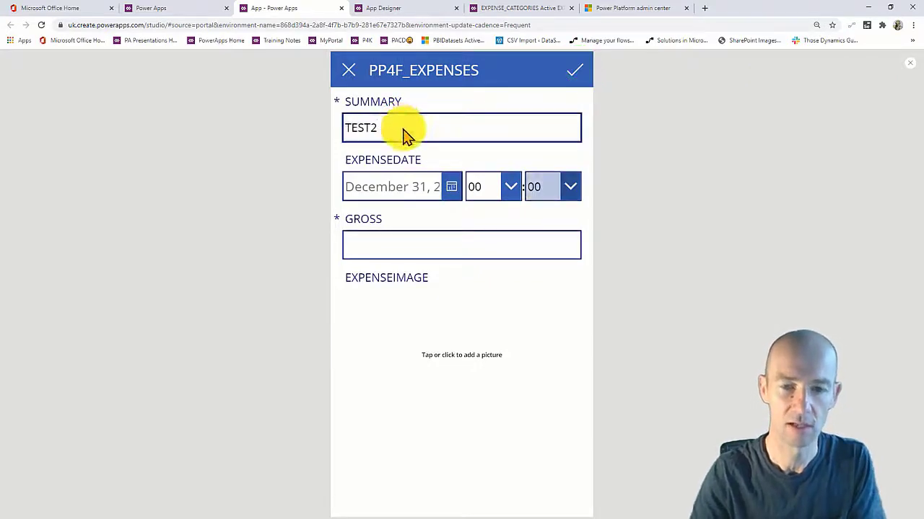
{"action": "left_click", "coordinate": [450, 185]}
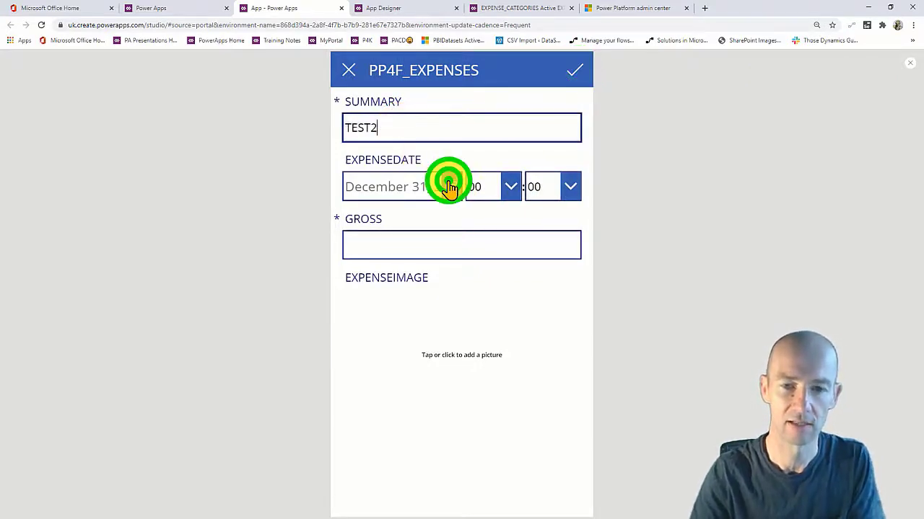
{"action": "left_click", "coordinate": [443, 306]}
{"action": "left_click", "coordinate": [485, 438]}
{"action": "left_click", "coordinate": [409, 247]}
{"action": "type", "text": "66"}
Attach the PowerApps4Kids image and save the TEST2 expense.
{"action": "left_click", "coordinate": [429, 351]}
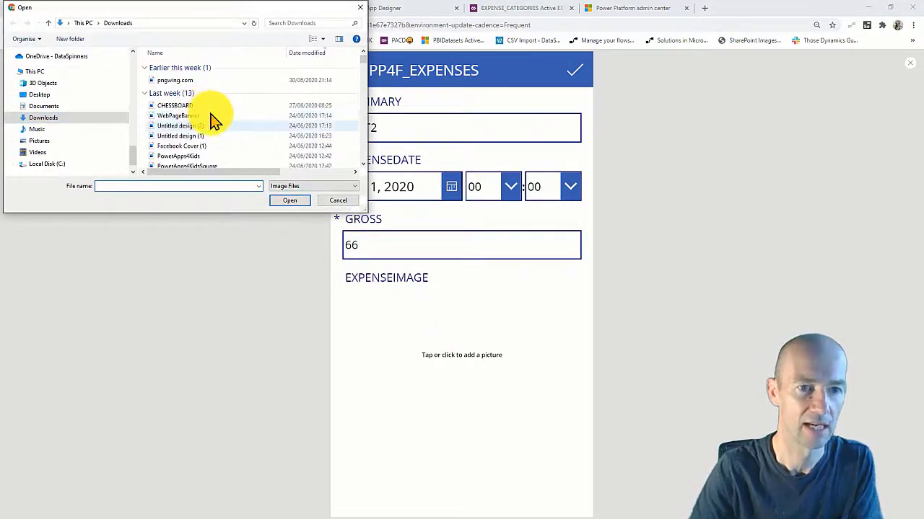
{"action": "scroll", "coordinate": [213, 122], "scroll_direction": "down", "scroll_amount": 1}
{"action": "left_click", "coordinate": [214, 133]}
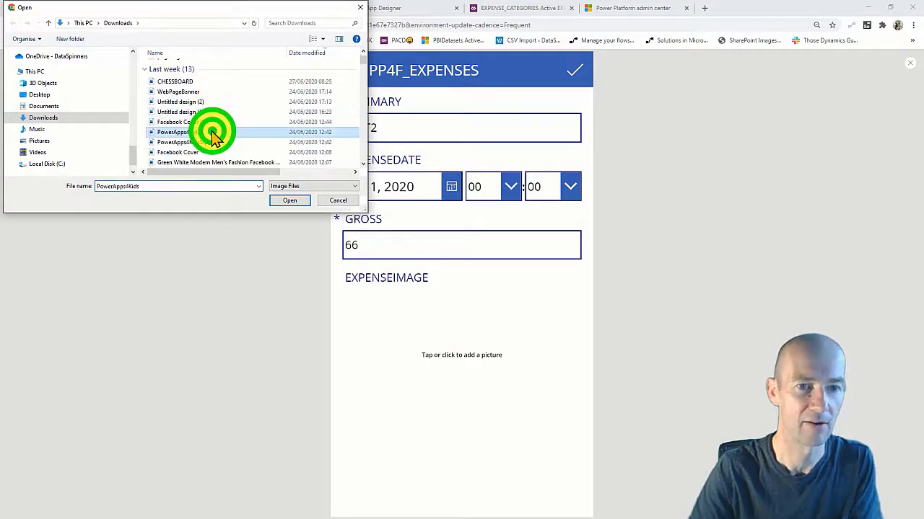
{"action": "left_click", "coordinate": [289, 200]}
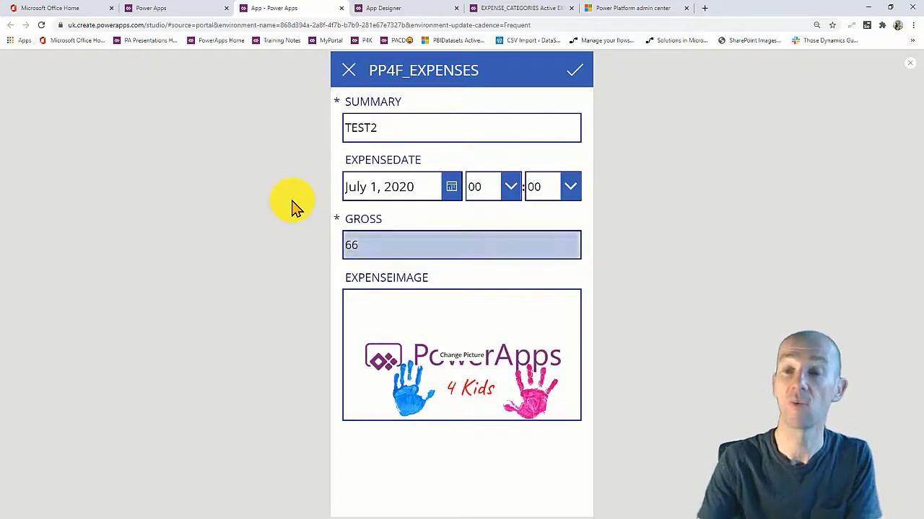
{"action": "left_click", "coordinate": [573, 72]}
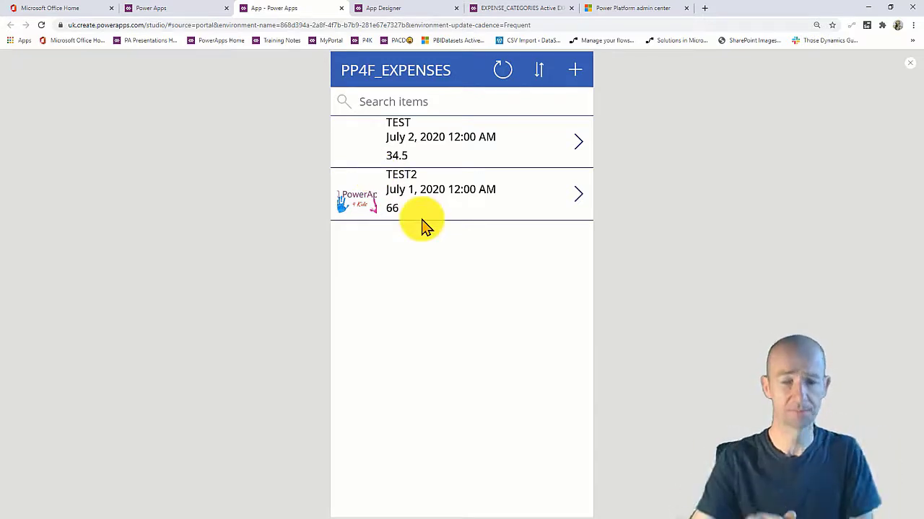
Check the TEST expense's details, return to the list, and exit preview.
{"action": "left_click", "coordinate": [579, 143]}
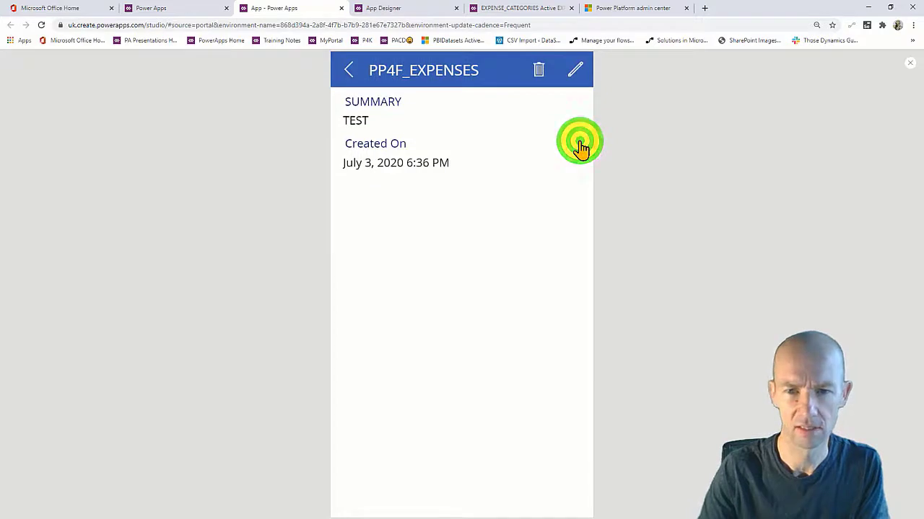
{"action": "left_click", "coordinate": [911, 63]}
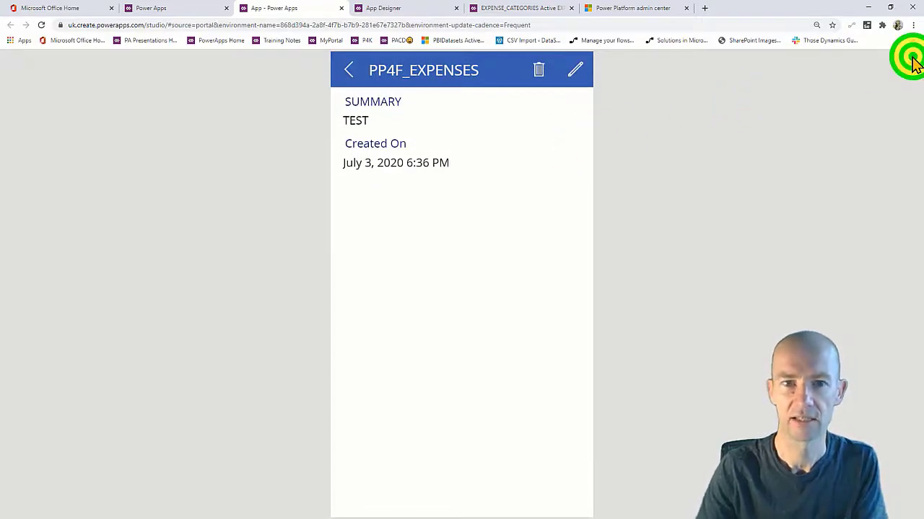
{"action": "left_click", "coordinate": [349, 71]}
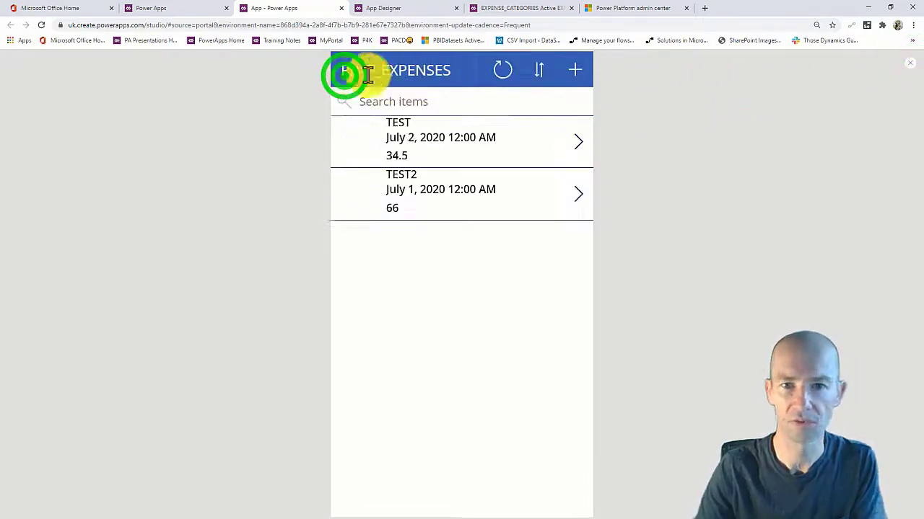
{"action": "left_click", "coordinate": [907, 66]}
{"action": "left_click", "coordinate": [525, 313]}
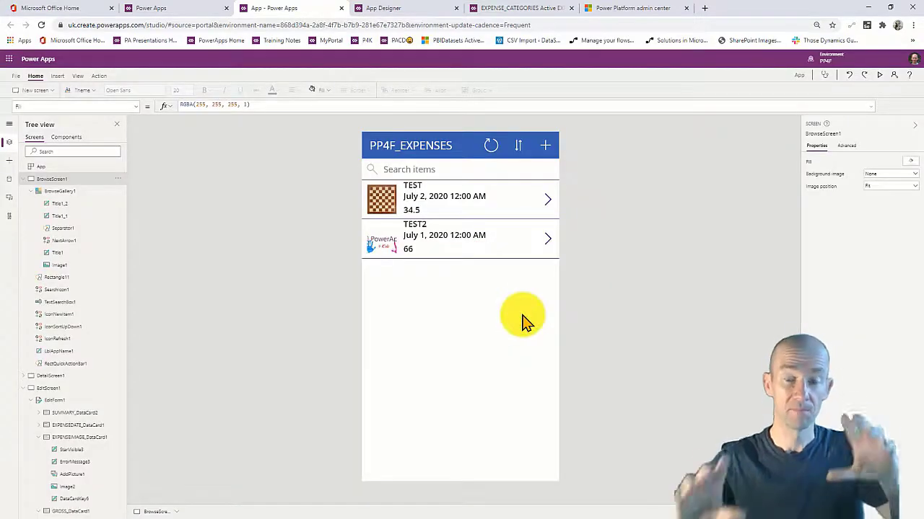
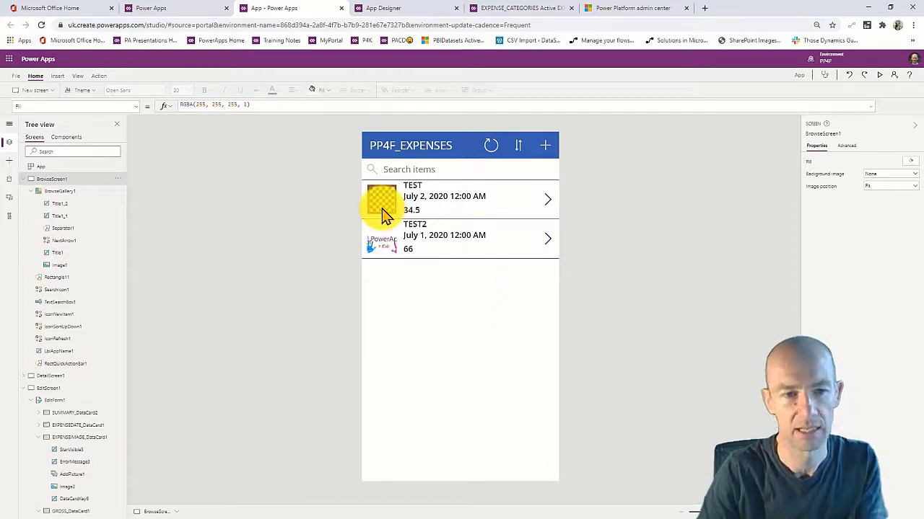
In File > Settings, replace the app name 'App' with ExpensesCanvas.
{"action": "left_click", "coordinate": [13, 77]}
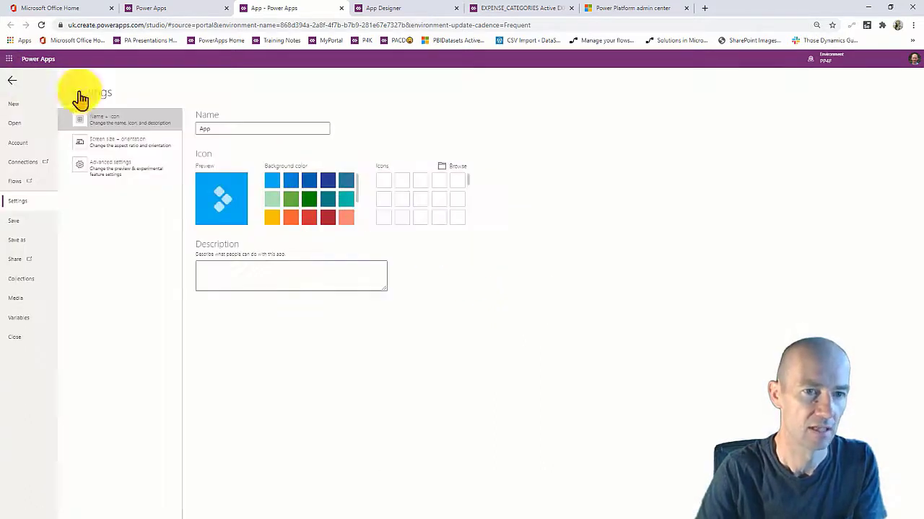
{"action": "double_click", "coordinate": [219, 124]}
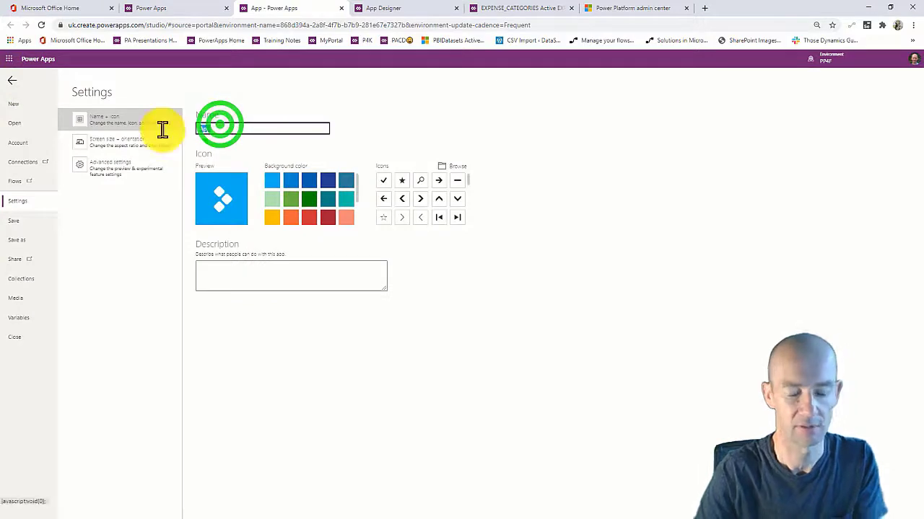
{"action": "type", "text": "eXPEN"}
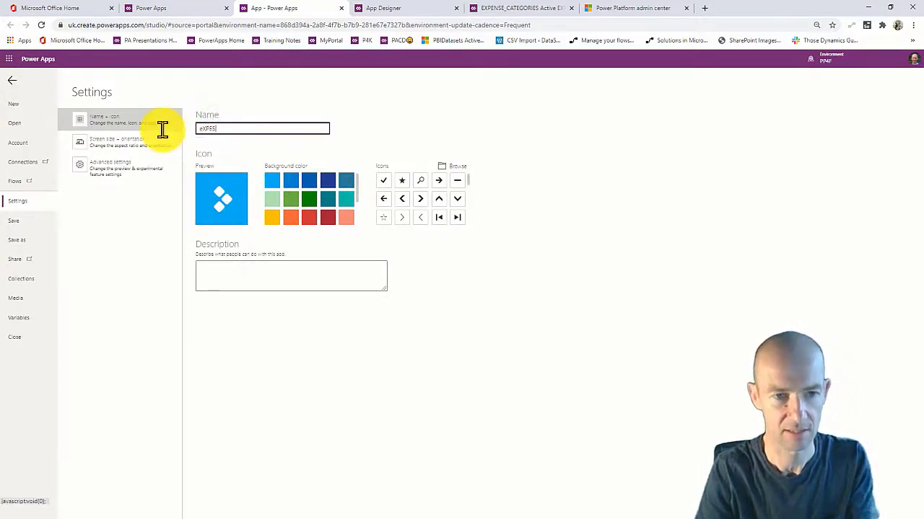
{"action": "key", "text": "BackSpace"}
{"action": "key", "text": "BackSpace"}
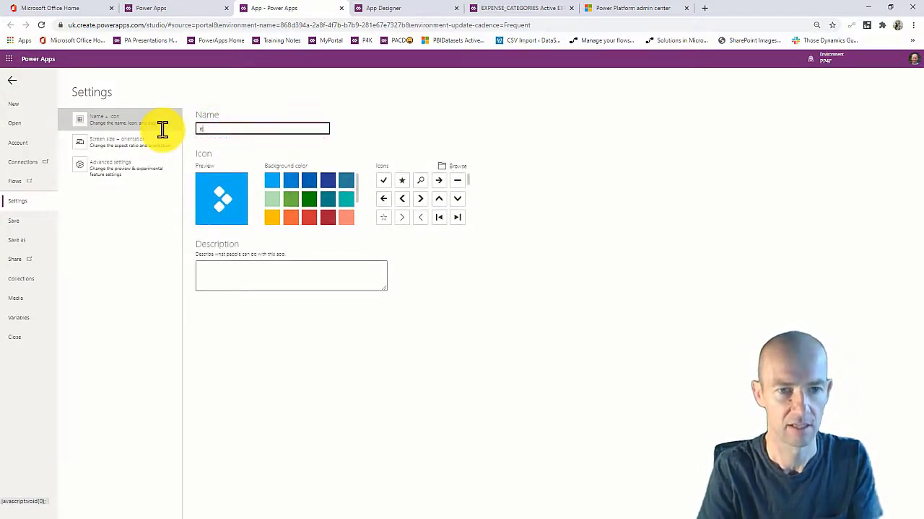
{"action": "type", "text": "ex"}
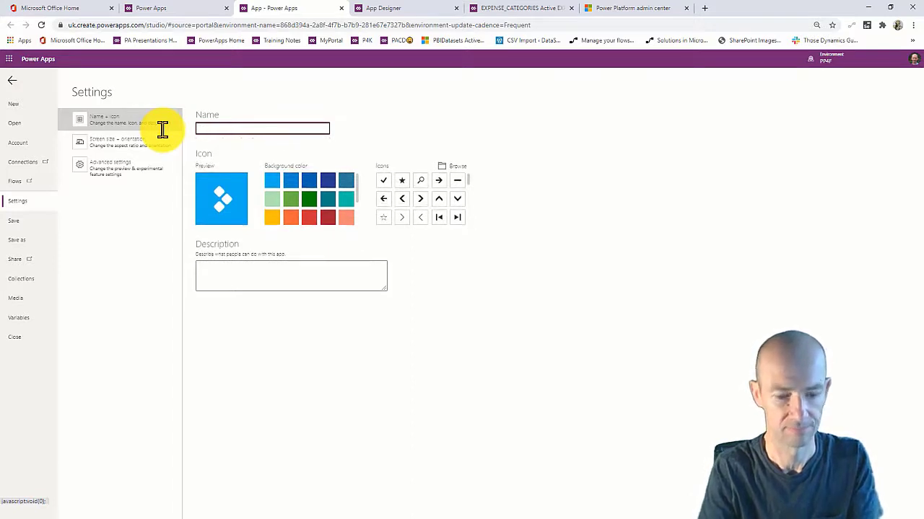
{"action": "key", "text": "BackSpace"}
{"action": "type", "text": "ExpensesCanvas"}
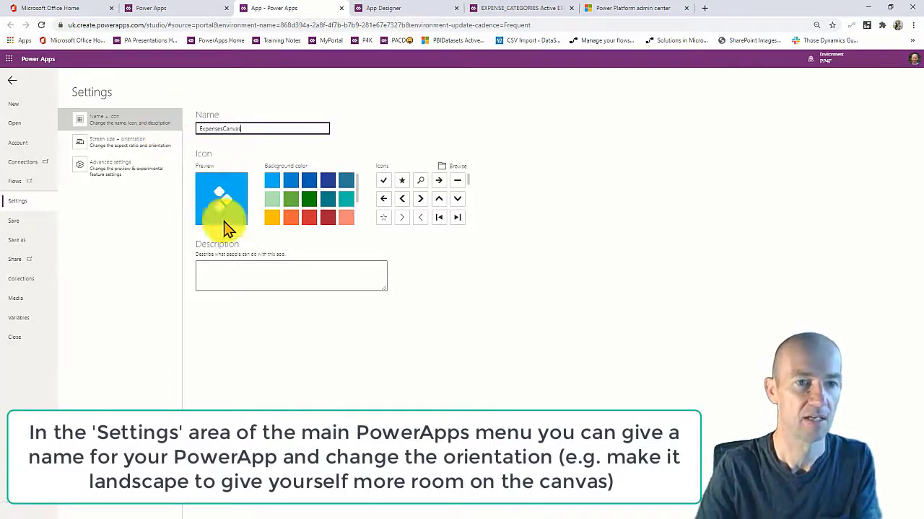
{"action": "left_click", "coordinate": [262, 276]}
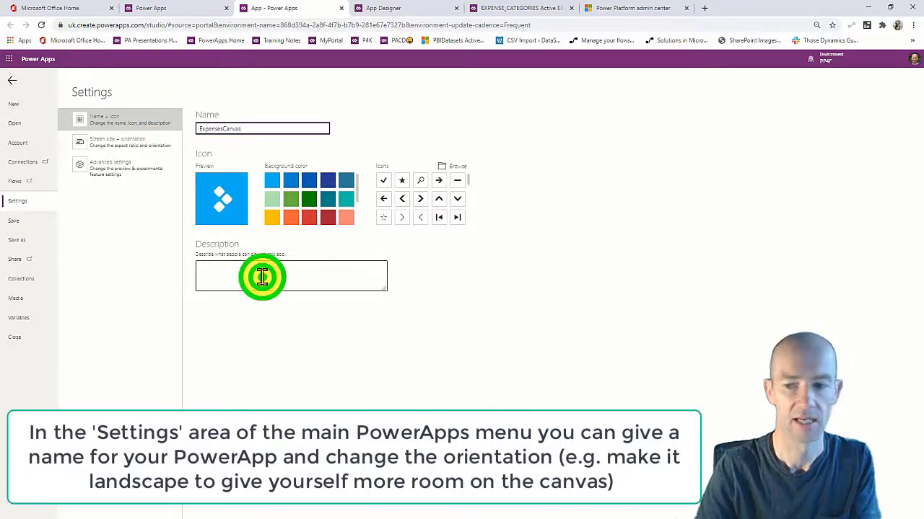
Save ExpensesCanvas to The cloud via Save as, then go to the portal's Apps list.
{"action": "left_click", "coordinate": [19, 228]}
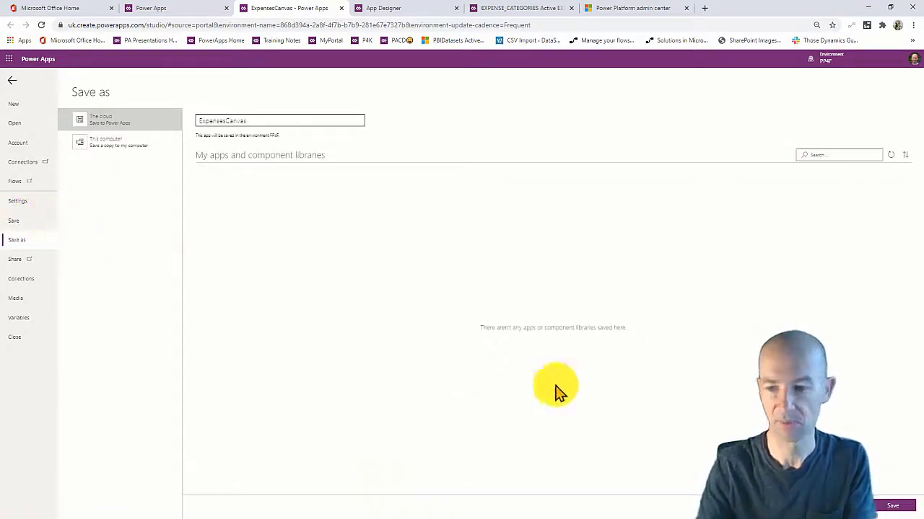
{"action": "left_click", "coordinate": [899, 506]}
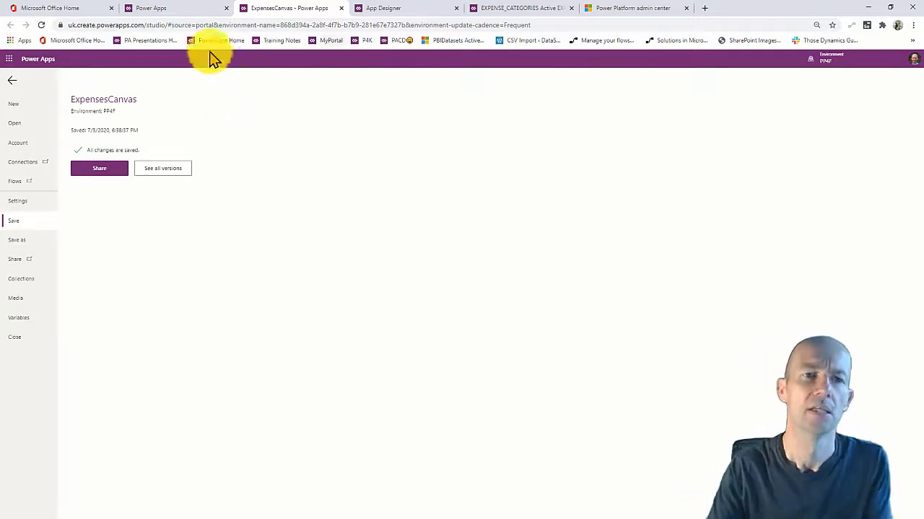
{"action": "left_click", "coordinate": [193, 9]}
Open the PP4FVID solution from the Solutions list.
{"action": "left_click", "coordinate": [198, 267]}
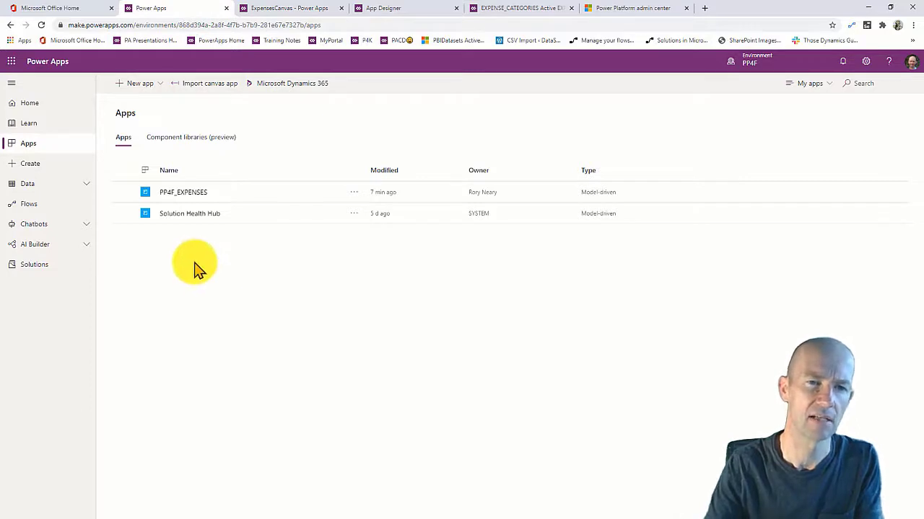
{"action": "left_click", "coordinate": [187, 248]}
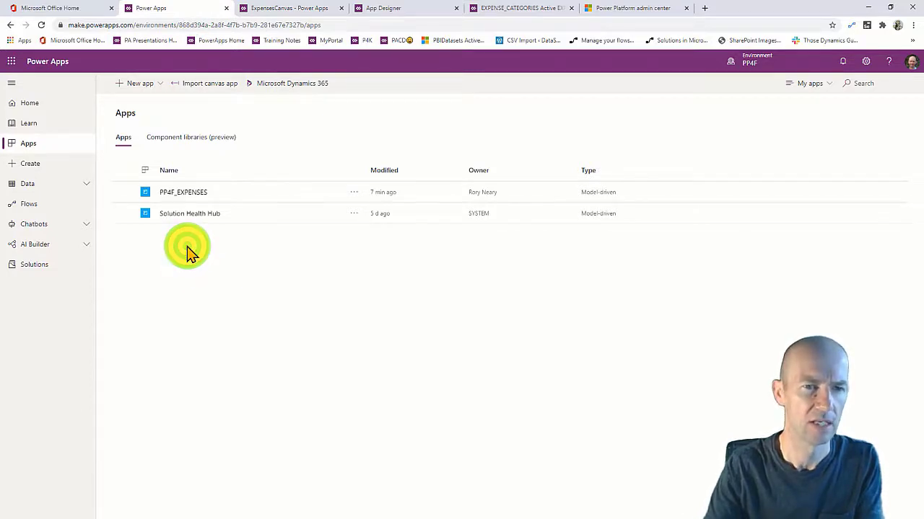
{"action": "left_click", "coordinate": [162, 256]}
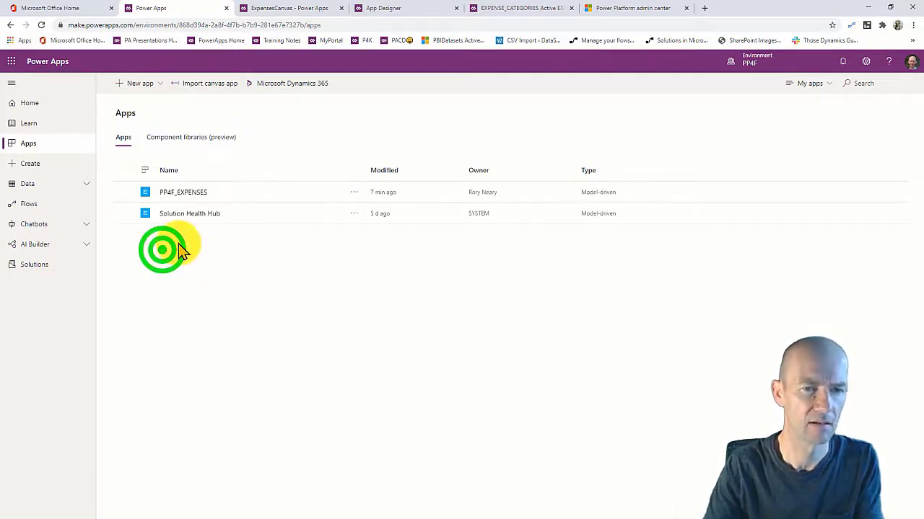
{"action": "left_click", "coordinate": [45, 262]}
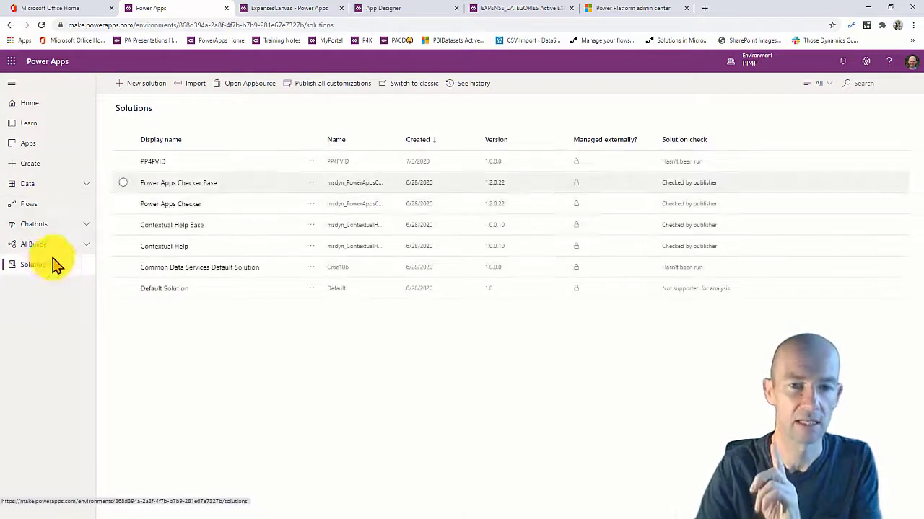
{"action": "left_click", "coordinate": [151, 163]}
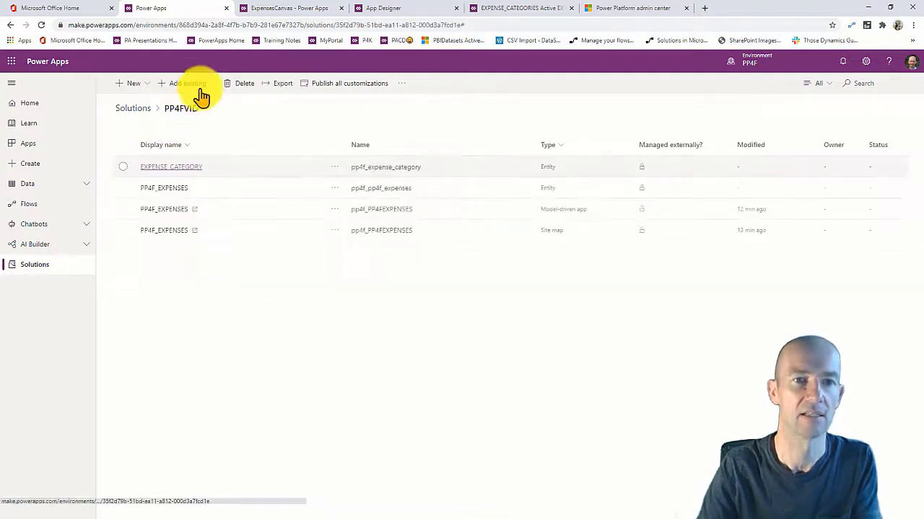
Choose Add existing > App > Canvas app in the solution.
{"action": "left_click", "coordinate": [207, 82]}
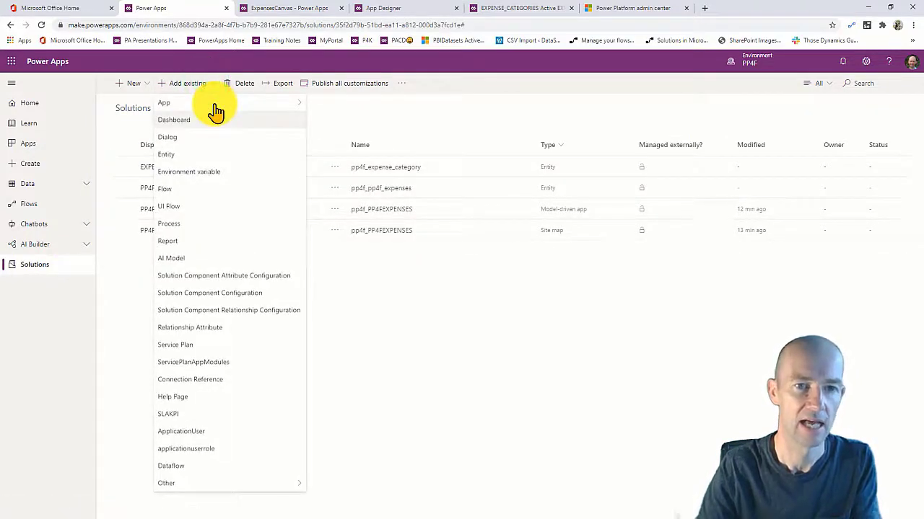
{"action": "left_click", "coordinate": [215, 102]}
{"action": "left_click", "coordinate": [321, 101]}
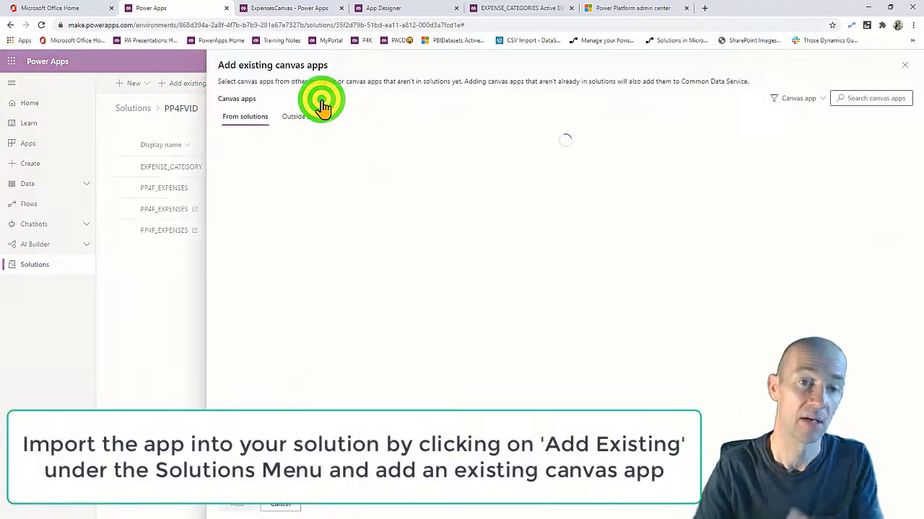
Check the Outside solutions and From solutions tabs, close the empty panel, and go to Apps.
{"action": "left_click", "coordinate": [299, 117]}
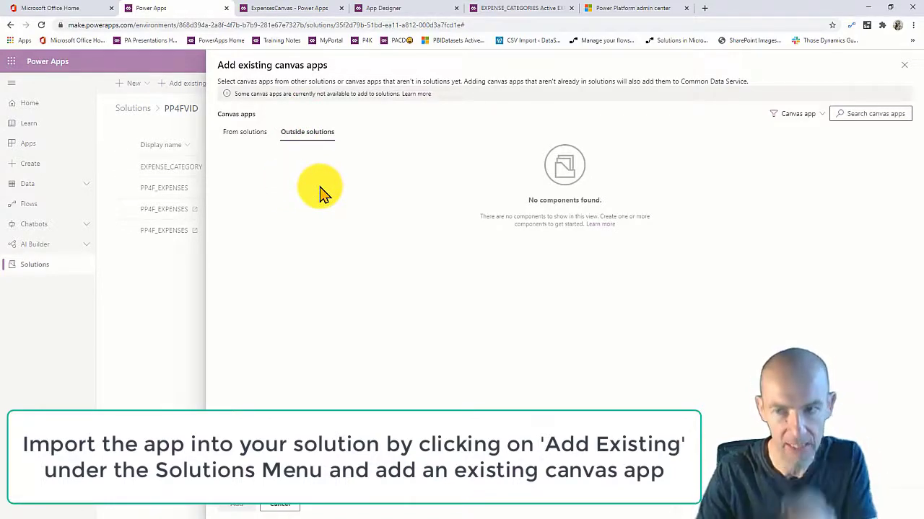
{"action": "left_click", "coordinate": [254, 134]}
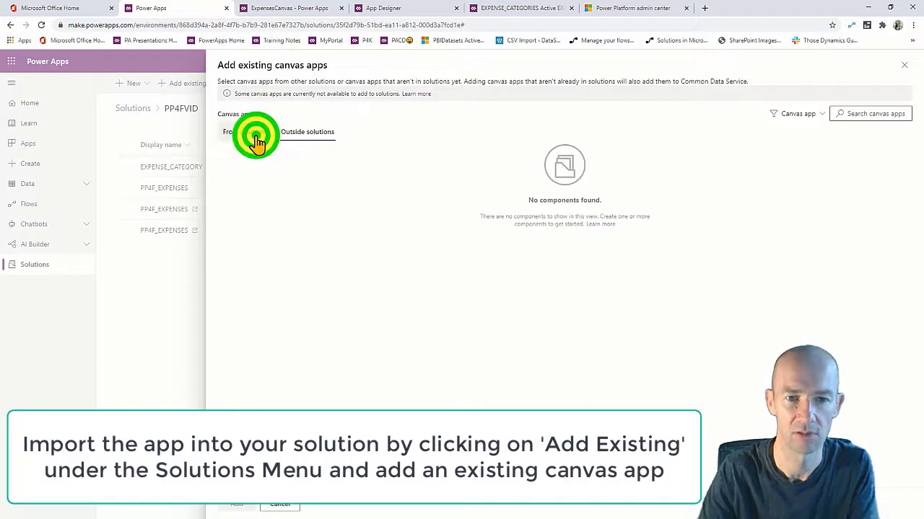
{"action": "left_click", "coordinate": [302, 119]}
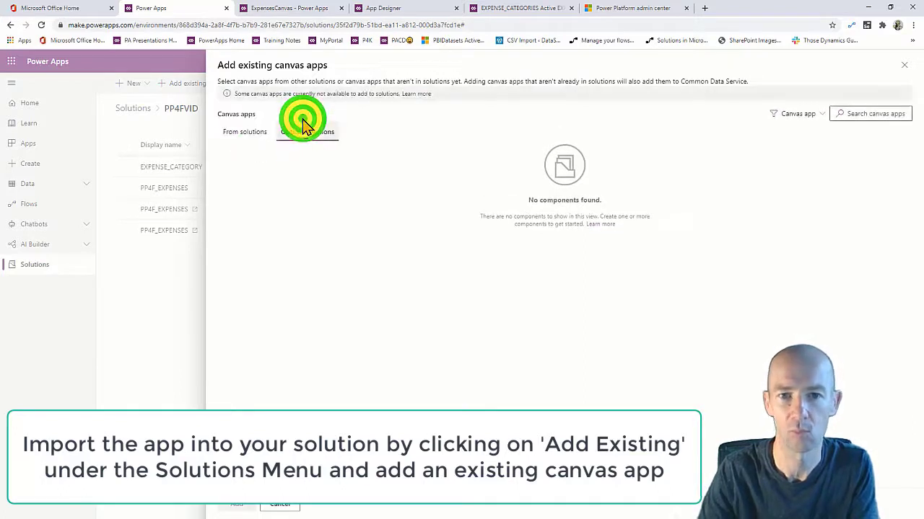
{"action": "left_click", "coordinate": [904, 65]}
{"action": "left_click", "coordinate": [272, 270]}
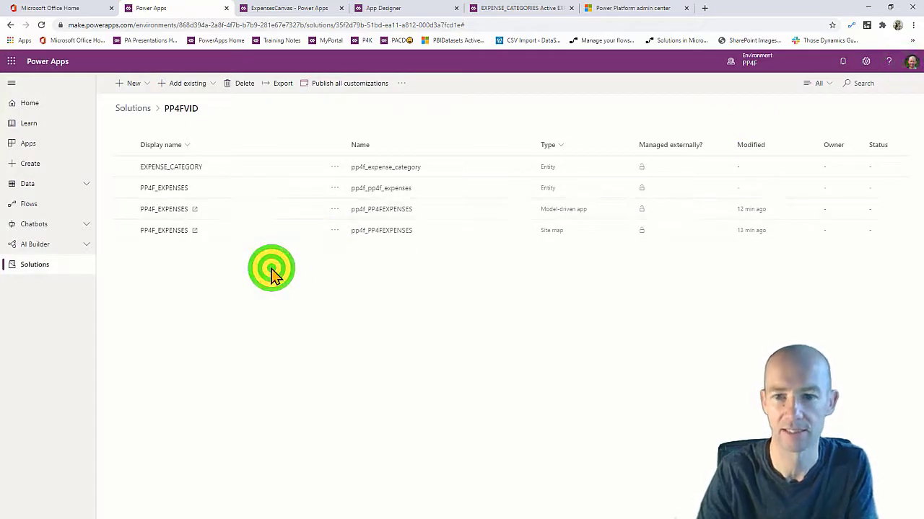
{"action": "left_click", "coordinate": [42, 145]}
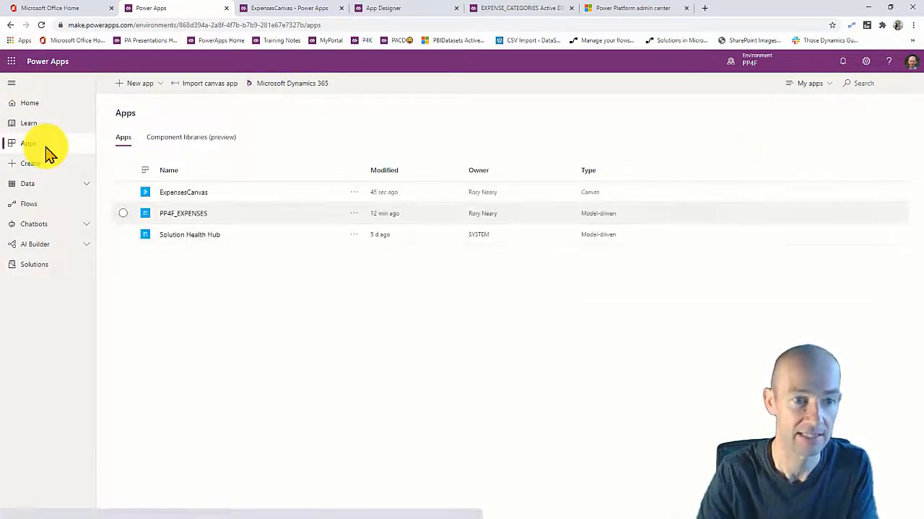
{"action": "left_click", "coordinate": [55, 267]}
{"action": "left_click", "coordinate": [156, 162]}
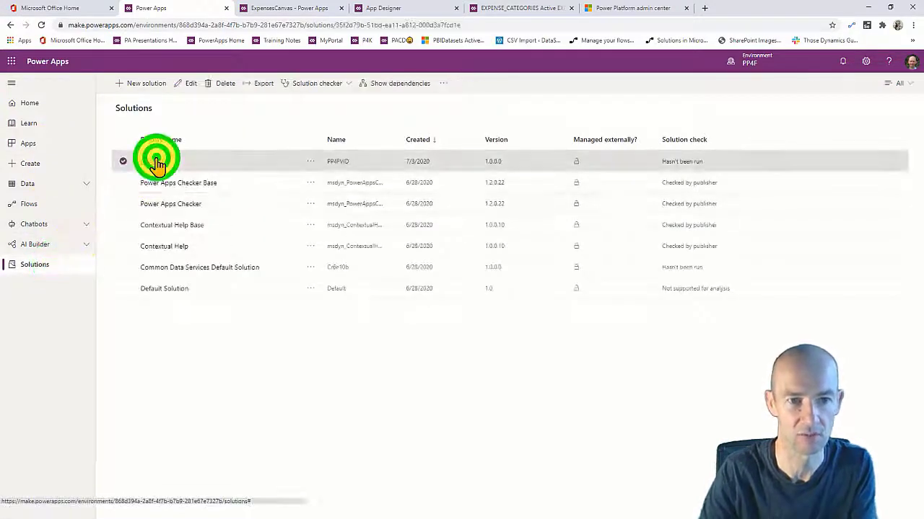
{"action": "left_click", "coordinate": [153, 163]}
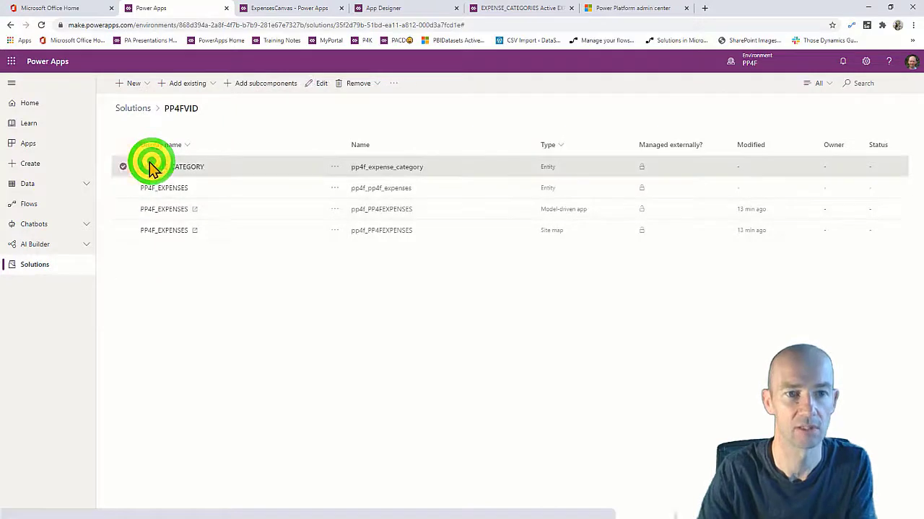
{"action": "left_click", "coordinate": [124, 166]}
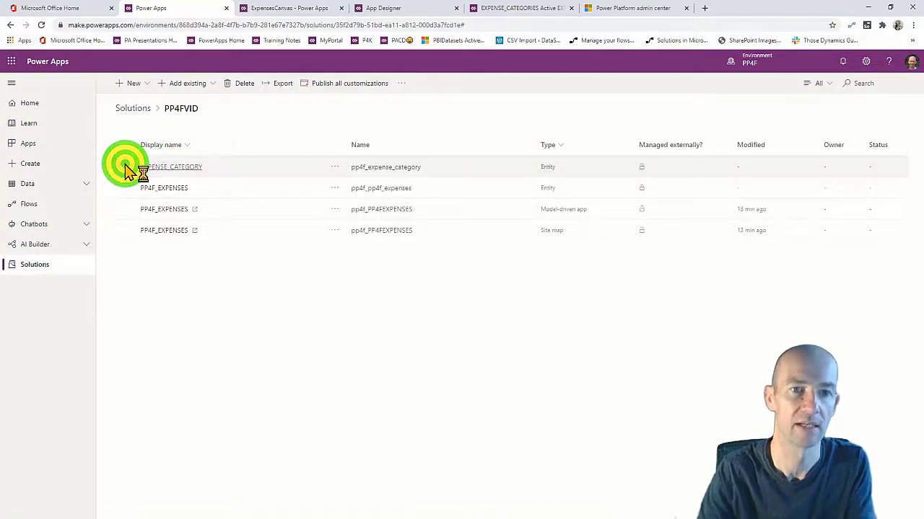
{"action": "left_click", "coordinate": [199, 88]}
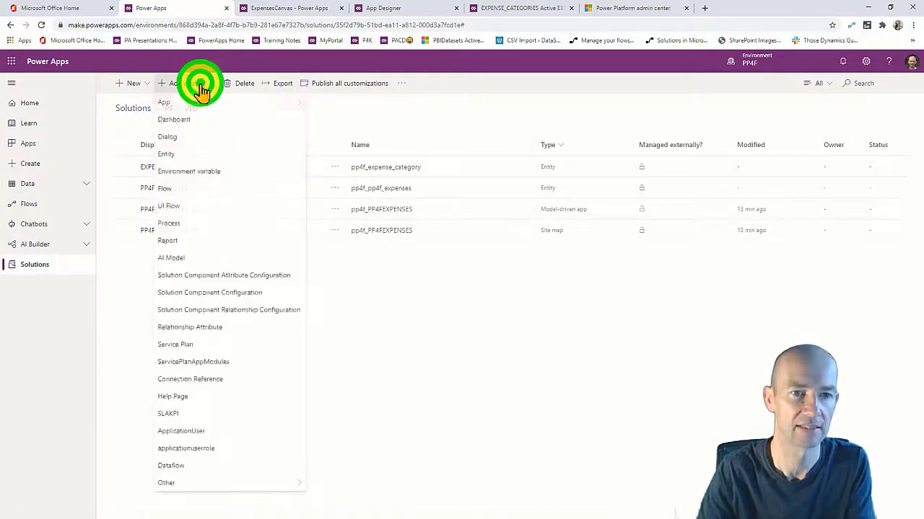
{"action": "mouse_move", "coordinate": [284, 105]}
{"action": "left_click", "coordinate": [334, 99]}
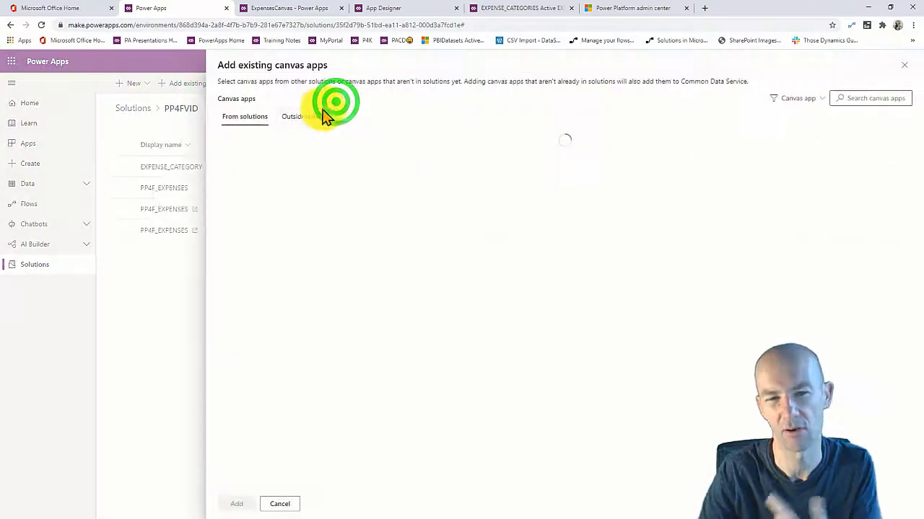
{"action": "left_click", "coordinate": [308, 116]}
{"action": "left_click", "coordinate": [226, 185]}
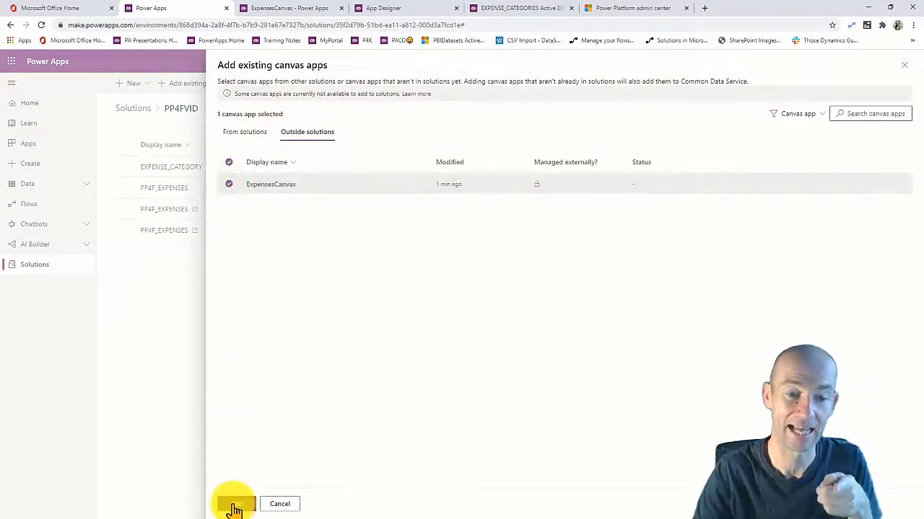
{"action": "left_click", "coordinate": [235, 505]}
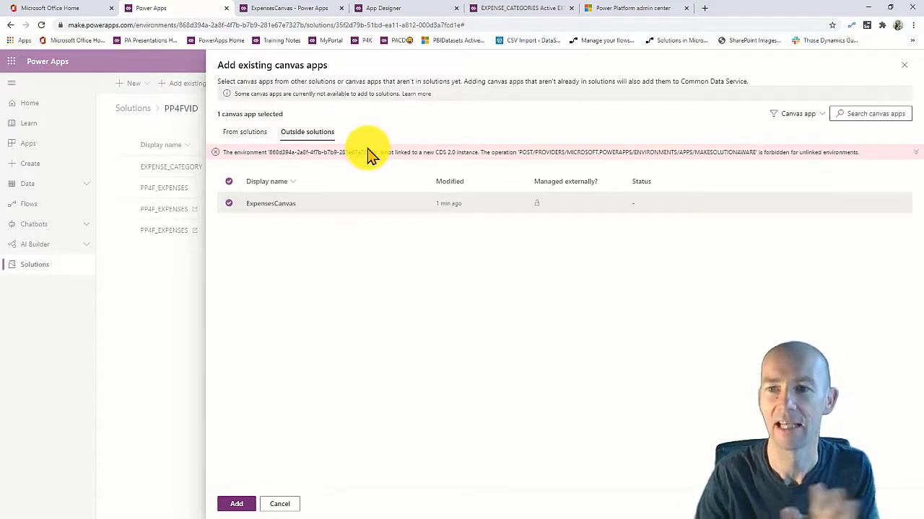
{"action": "left_click", "coordinate": [282, 502]}
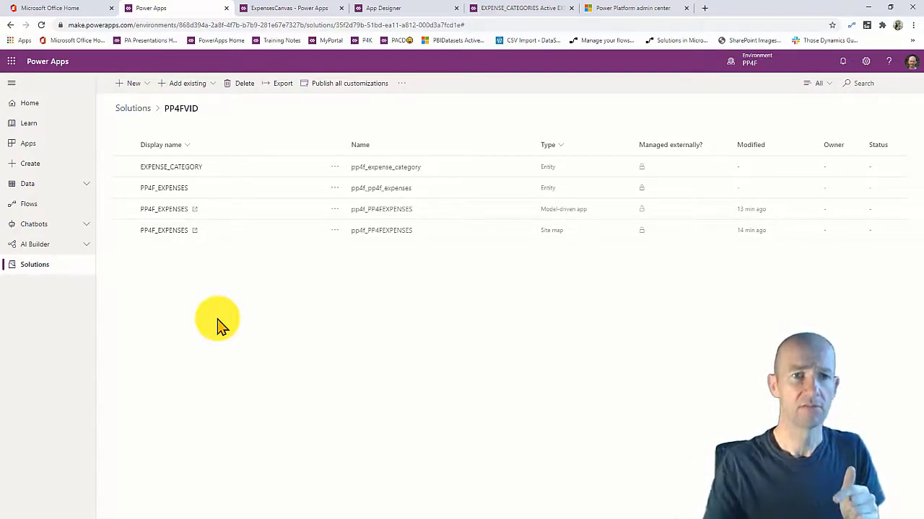
Return from the Apps list to the ExpensesCanvas studio editor.
{"action": "left_click", "coordinate": [209, 286]}
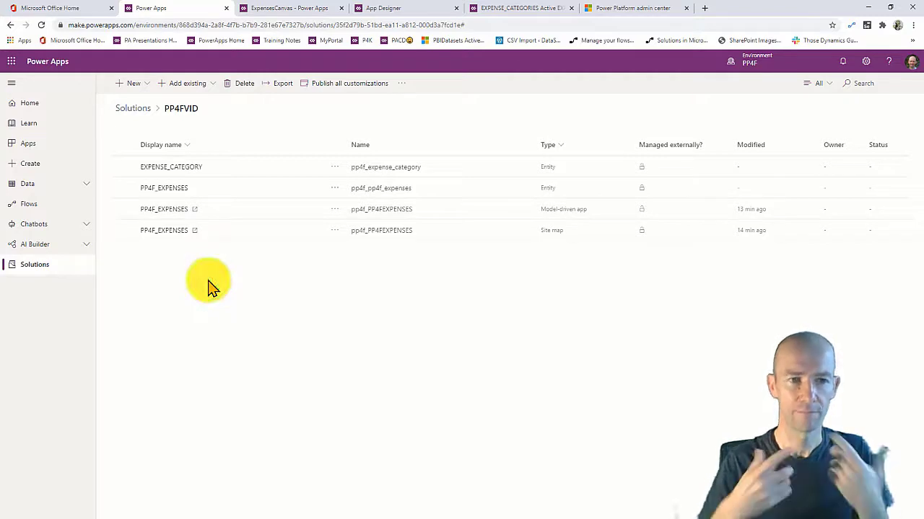
{"action": "left_click", "coordinate": [41, 137]}
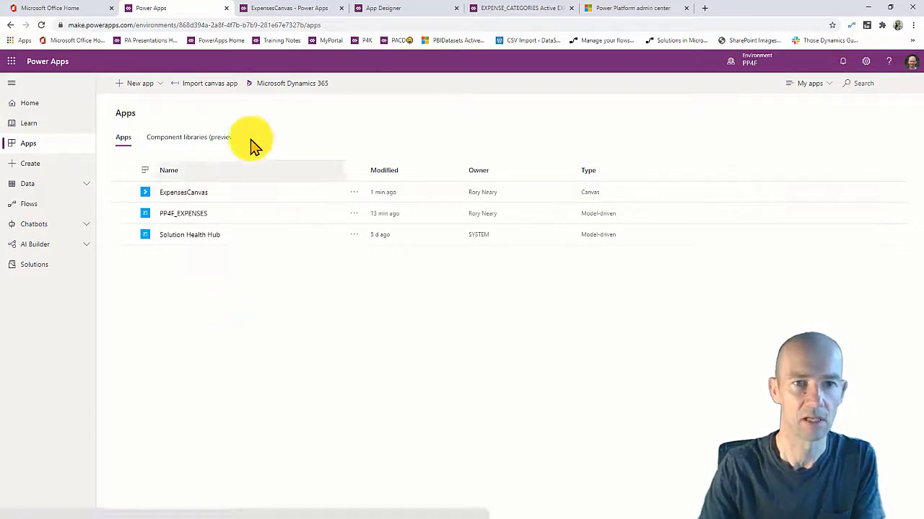
{"action": "left_click", "coordinate": [264, 8]}
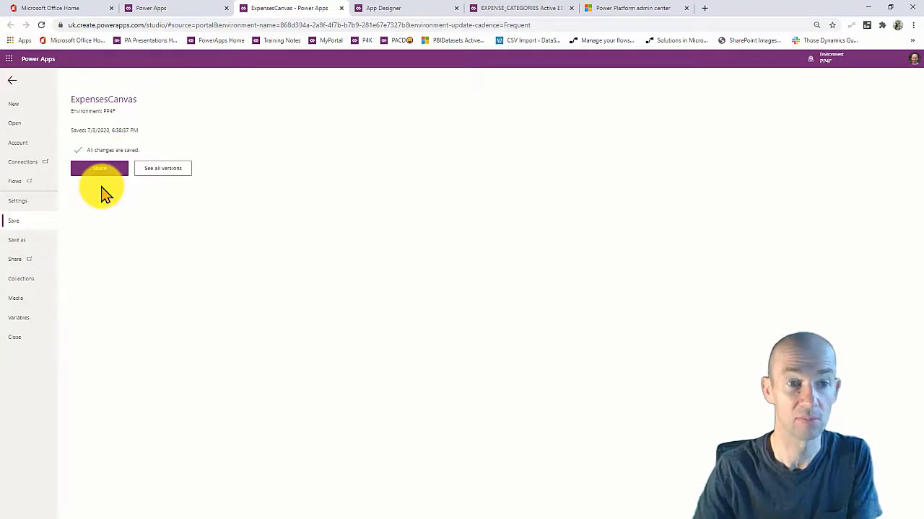
{"action": "left_click", "coordinate": [27, 204]}
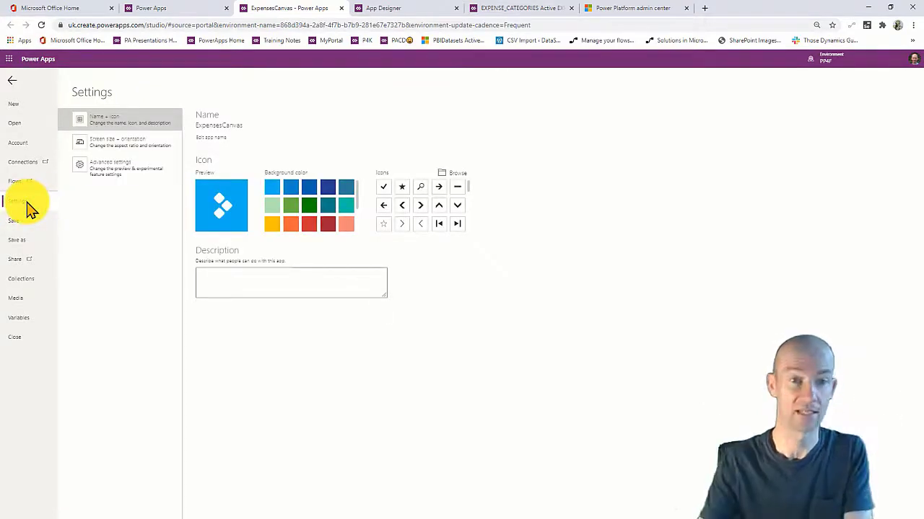
{"action": "left_click", "coordinate": [14, 81]}
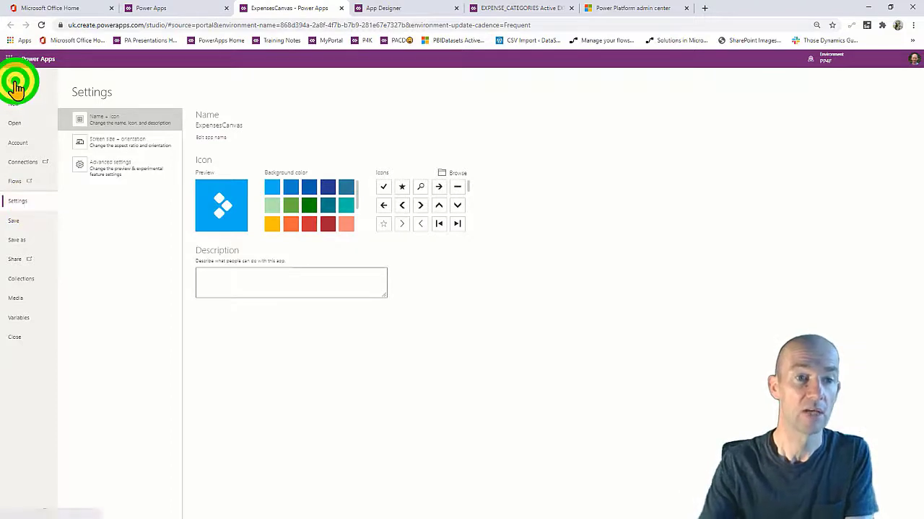
Set Screen size + orientation to Landscape, apply it, and go back to the editor.
{"action": "left_click", "coordinate": [16, 77]}
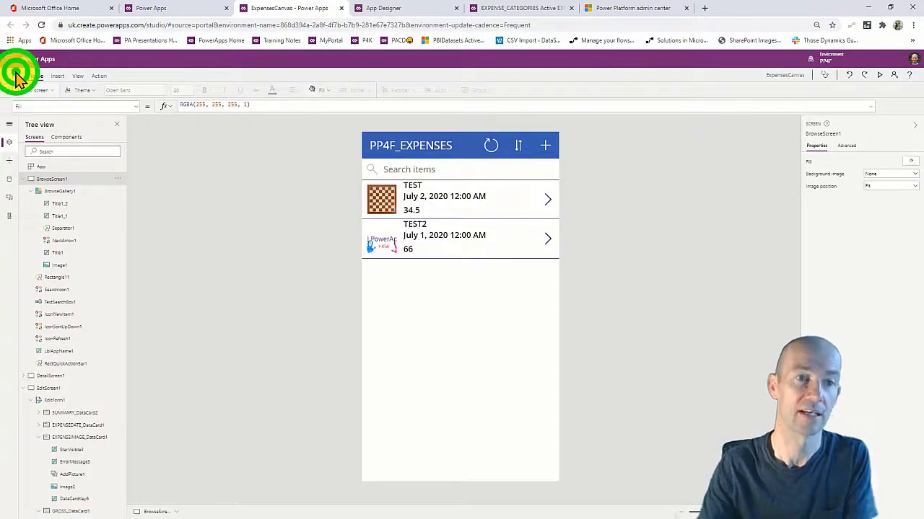
{"action": "left_click", "coordinate": [19, 201]}
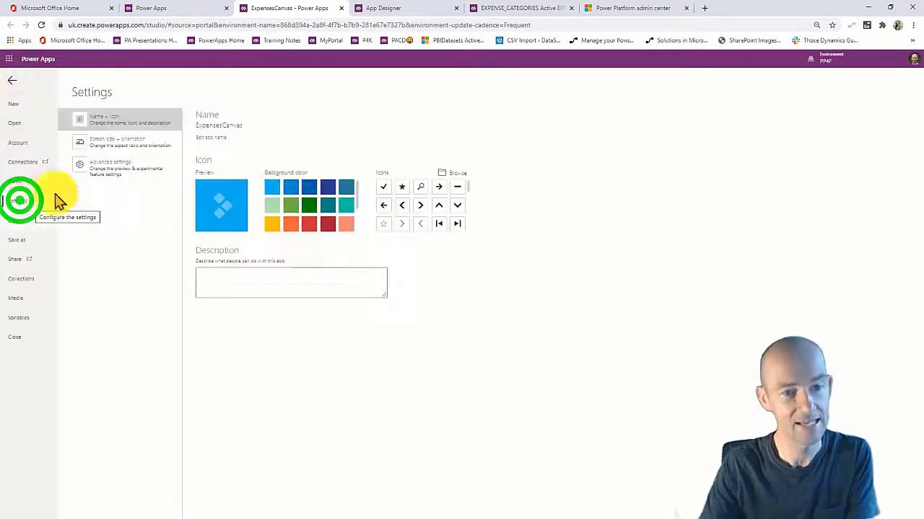
{"action": "left_click", "coordinate": [115, 142]}
{"action": "left_click", "coordinate": [202, 296]}
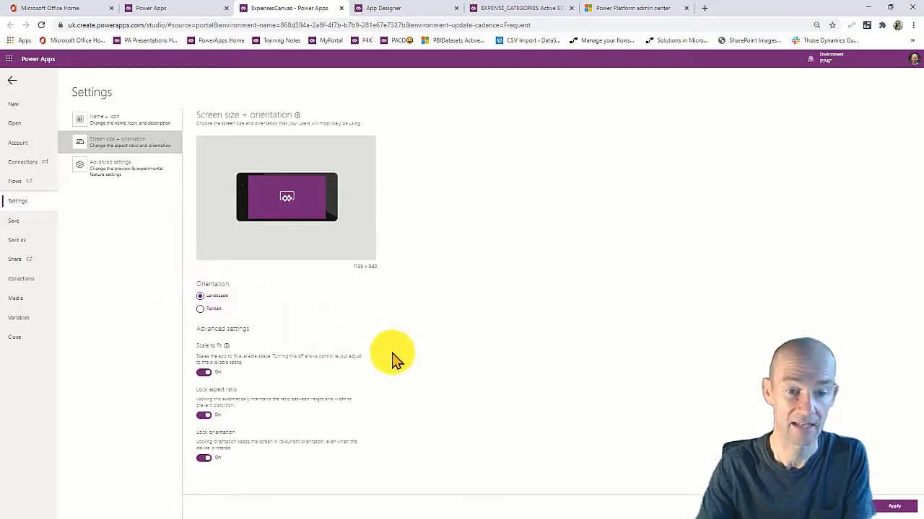
{"action": "left_click", "coordinate": [905, 511]}
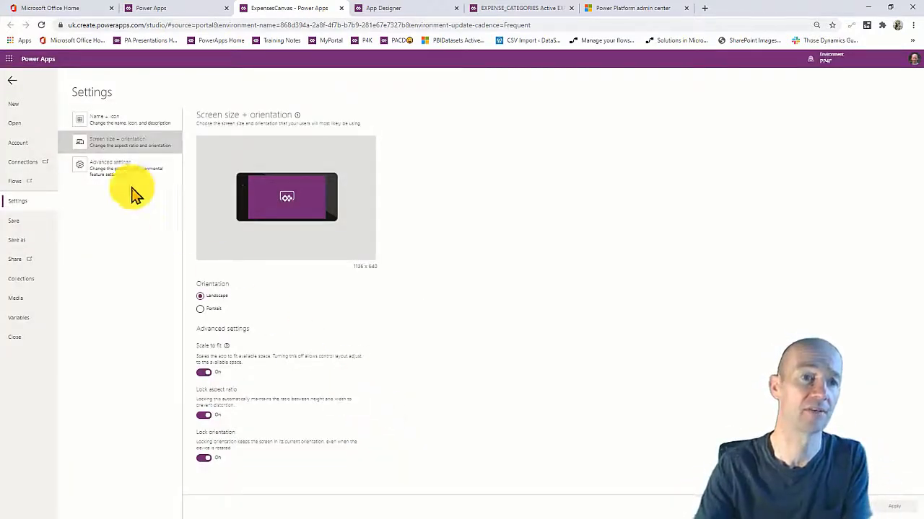
{"action": "left_click", "coordinate": [13, 80]}
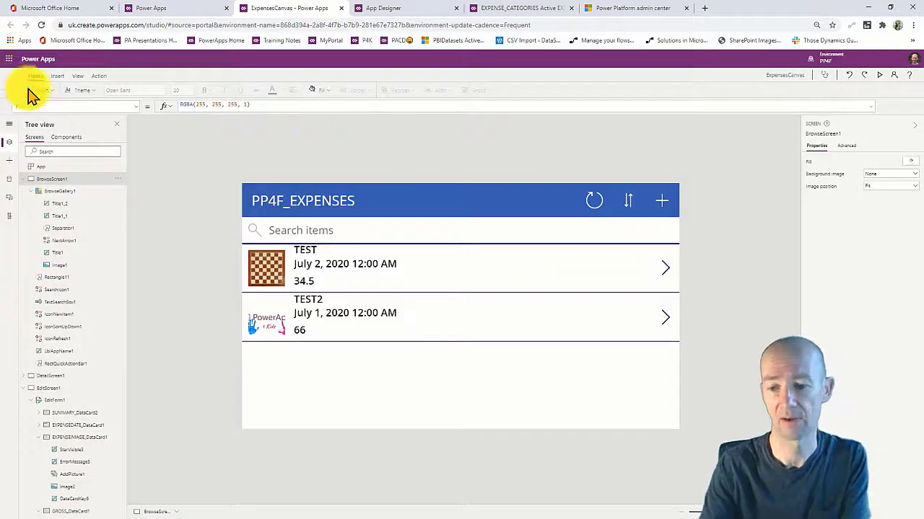
Zoom the canvas, select the gallery image, and show the Insert > New screen layouts.
{"action": "left_click", "coordinate": [791, 511]}
{"action": "left_click_drag", "start_coordinate": [707, 512], "coordinate": [707, 513]}
{"action": "left_click", "coordinate": [213, 273]}
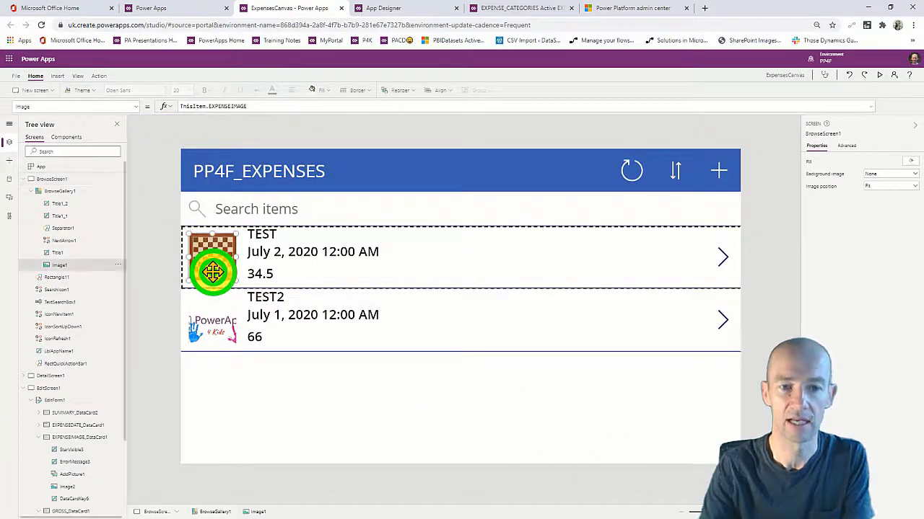
{"action": "left_click", "coordinate": [84, 107]}
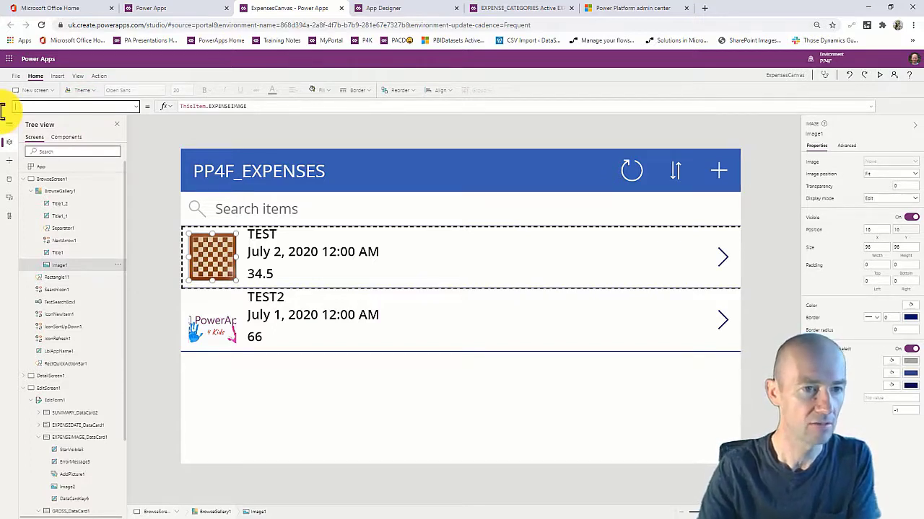
{"action": "left_click", "coordinate": [57, 76]}
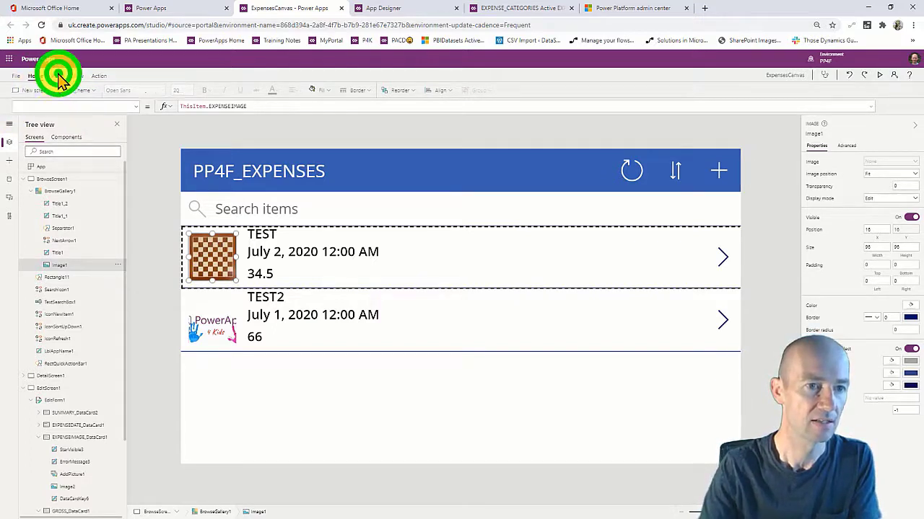
{"action": "left_click", "coordinate": [33, 91]}
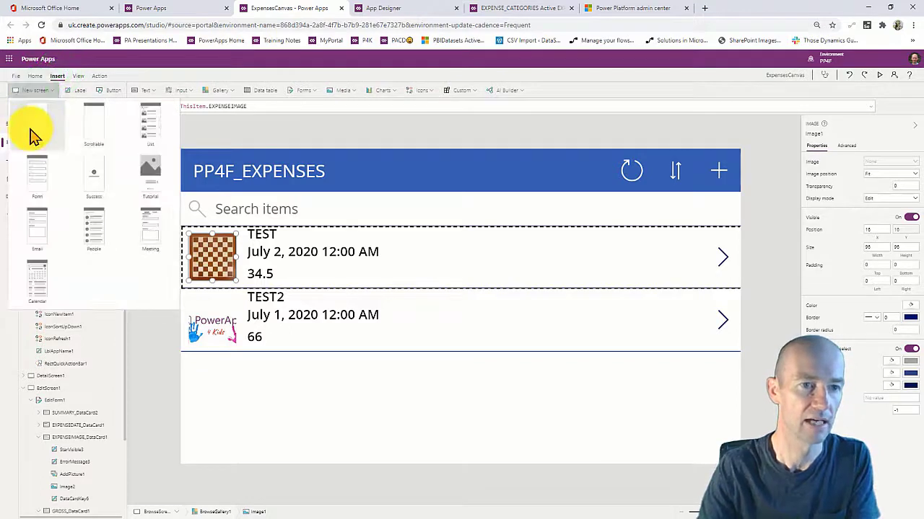
Add a Blank screen with a Media image stretched to fill the screen.
{"action": "left_click", "coordinate": [32, 133]}
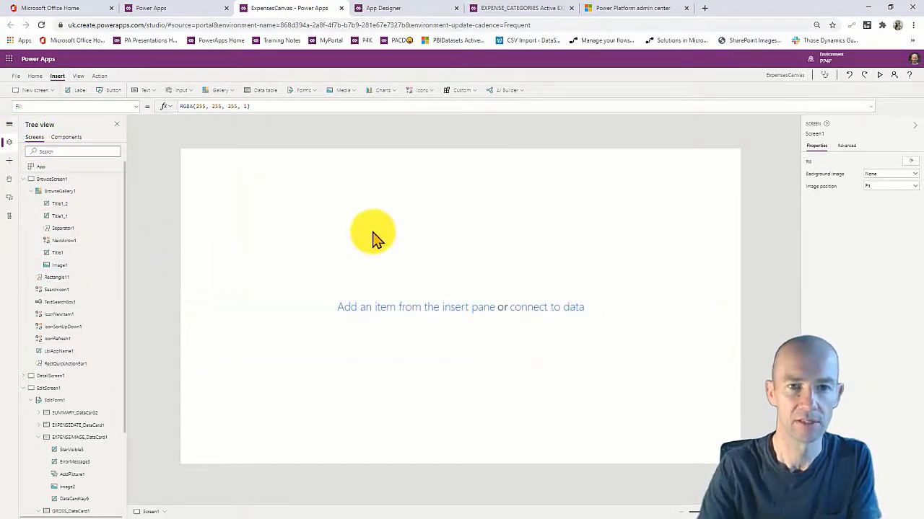
{"action": "left_click", "coordinate": [342, 92]}
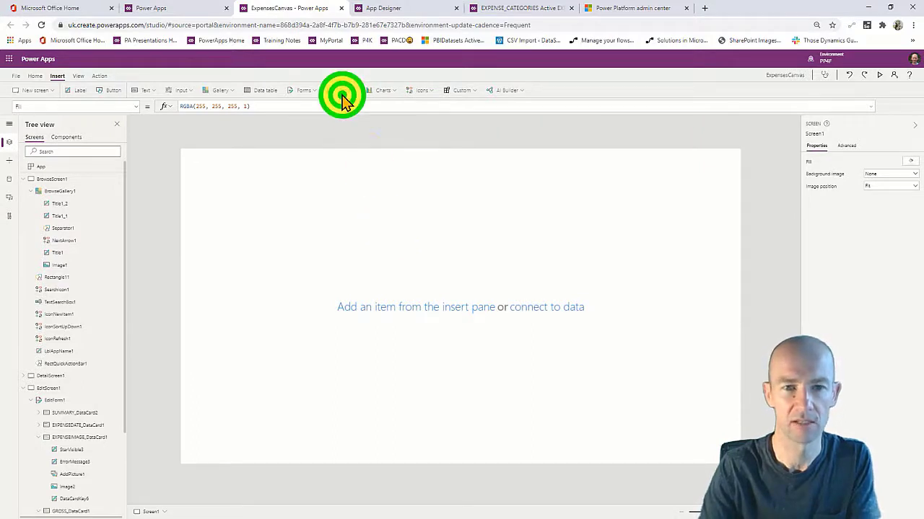
{"action": "left_click", "coordinate": [346, 106]}
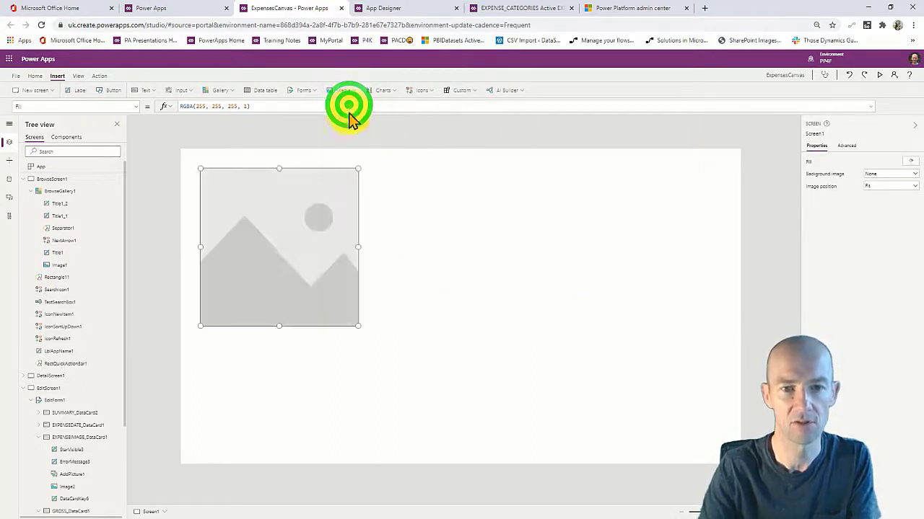
{"action": "left_click_drag", "start_coordinate": [358, 326], "coordinate": [738, 463]}
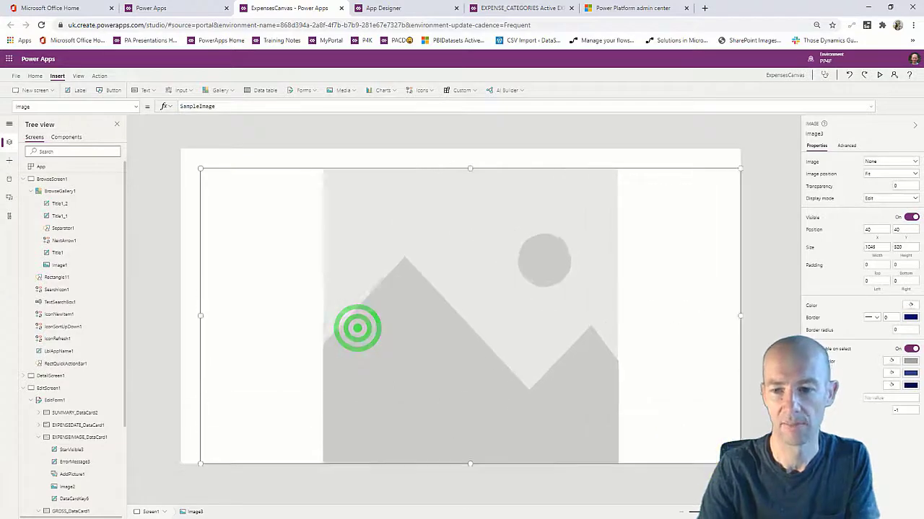
{"action": "left_click_drag", "start_coordinate": [199, 170], "coordinate": [181, 149]}
Set the image's OnSelect to Back().
{"action": "left_click", "coordinate": [70, 106]}
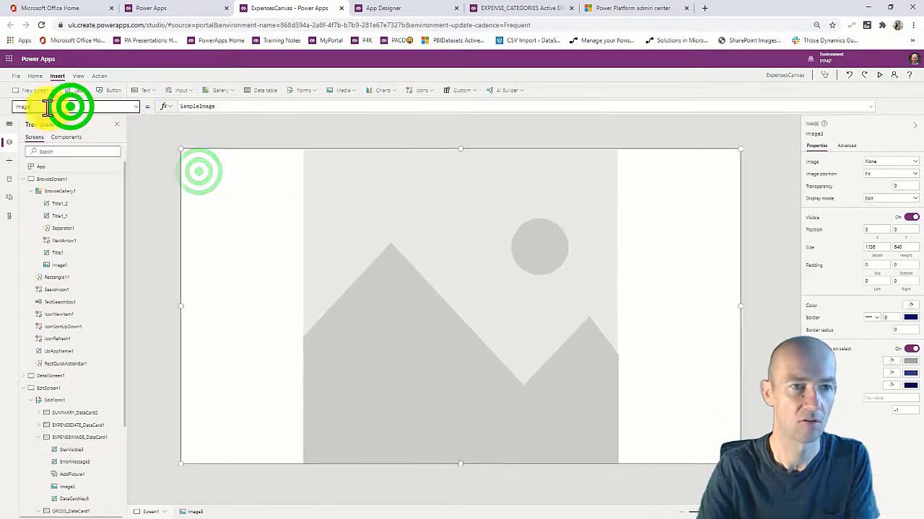
{"action": "type", "text": "select"}
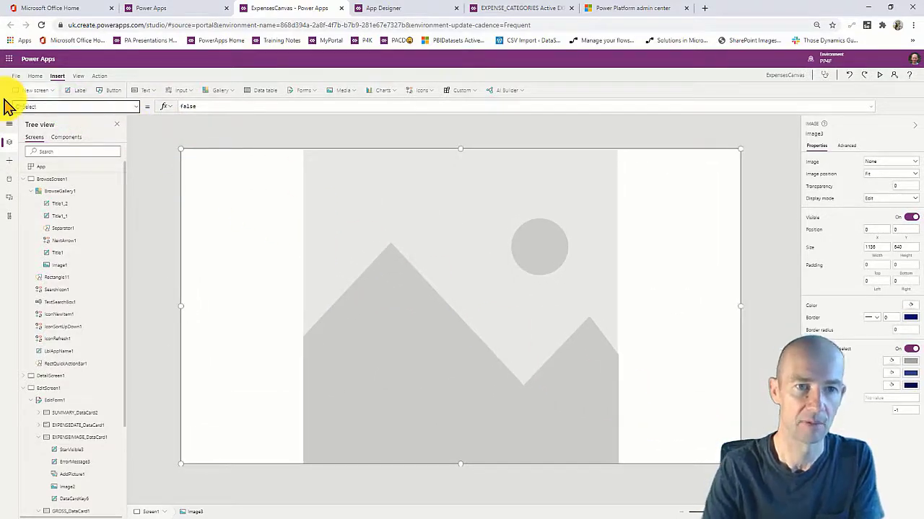
{"action": "double_click", "coordinate": [204, 106]}
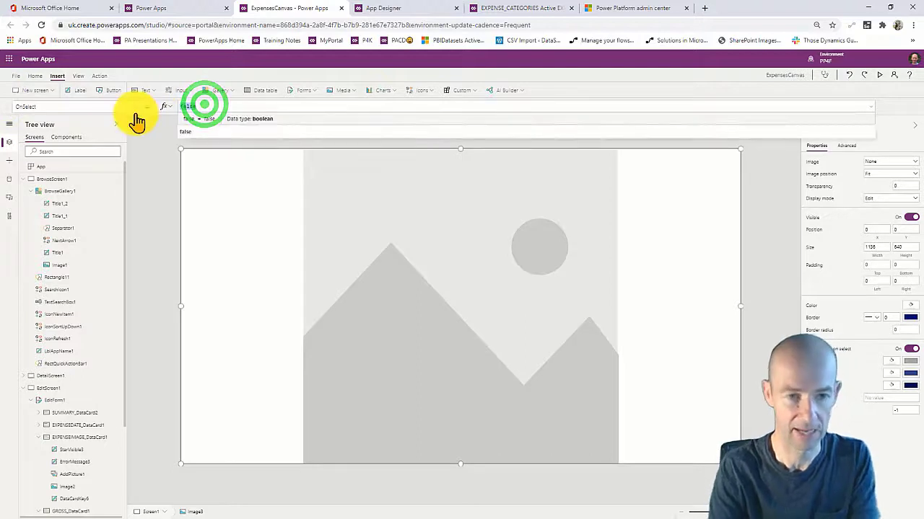
{"action": "type", "text": "back("}
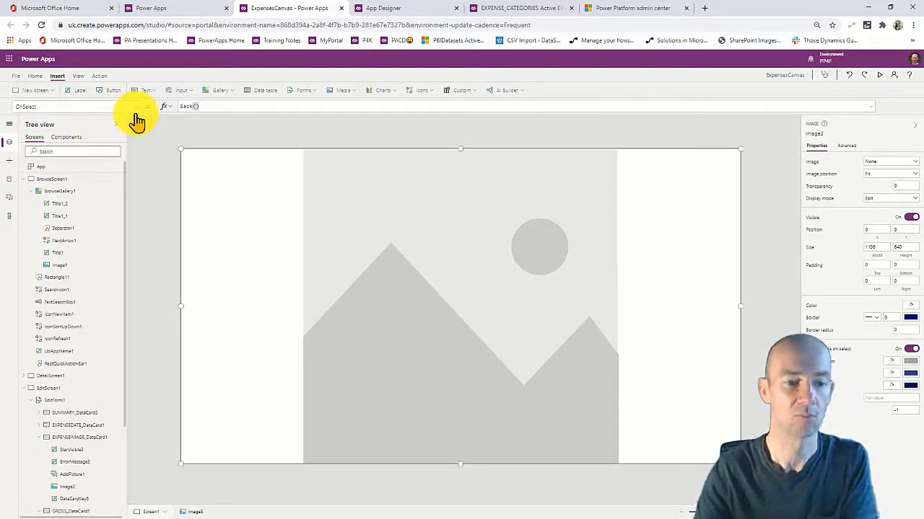
Rename the new screen to ScreenImage and return to BrowseScreen1.
{"action": "left_click", "coordinate": [73, 497]}
{"action": "left_click", "coordinate": [118, 497]}
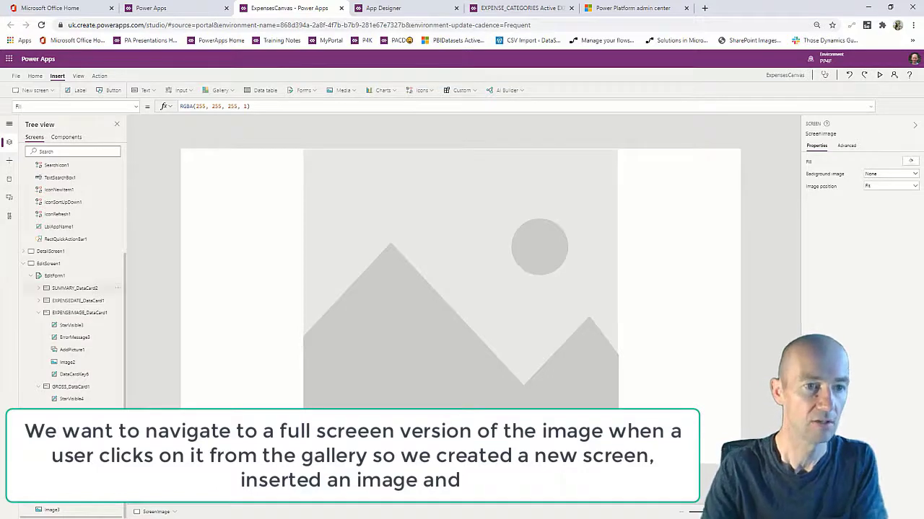
{"action": "scroll", "coordinate": [72, 217], "scroll_direction": "up", "scroll_amount": 5}
{"action": "left_click", "coordinate": [62, 179]}
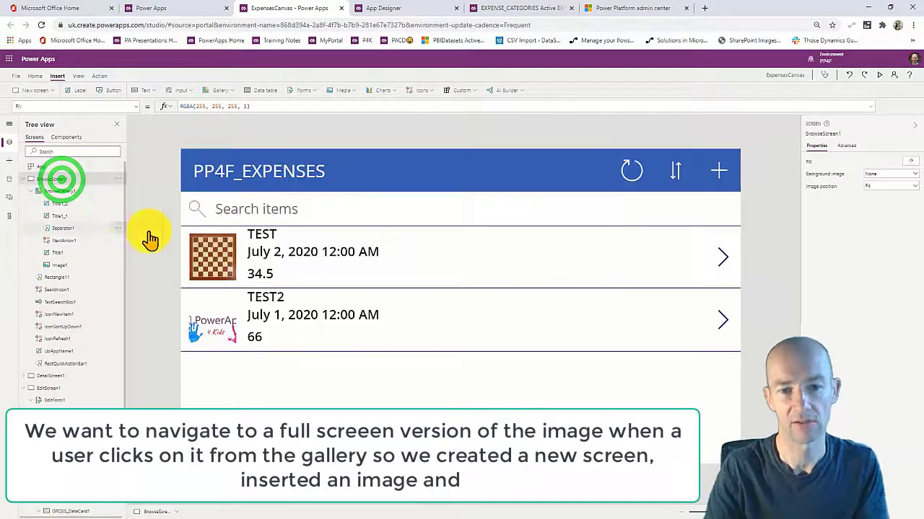
Replace the gallery image's OnSelect with Set(gvimage, ThisItem.EXPENSEIMAGE).
{"action": "left_click", "coordinate": [208, 259]}
{"action": "left_click", "coordinate": [91, 108]}
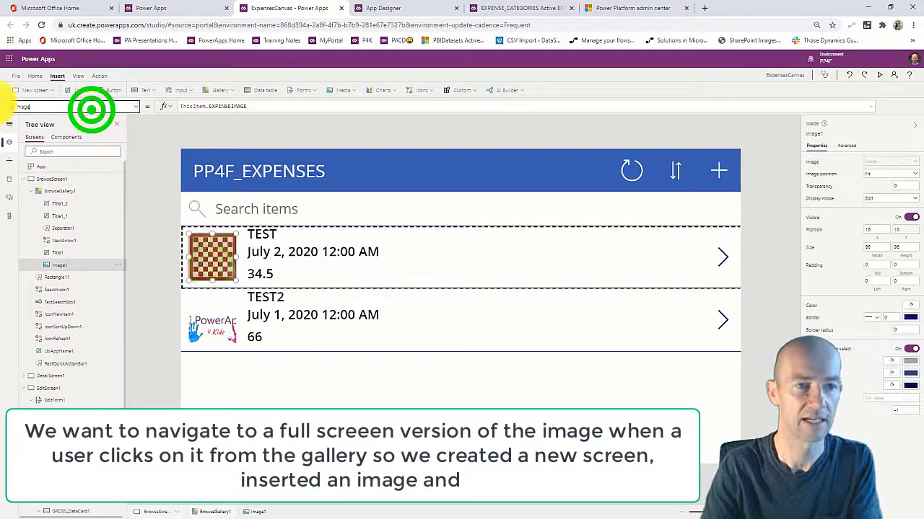
{"action": "type", "text": "OnSelect"}
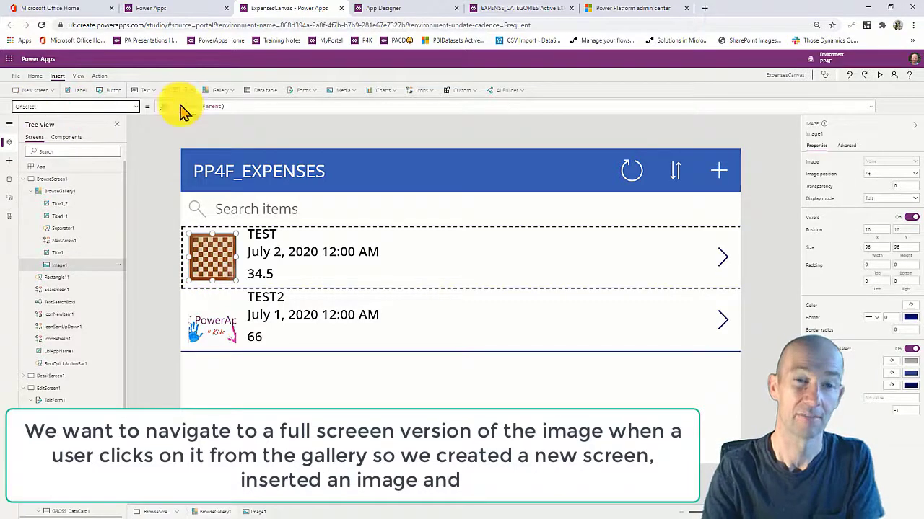
{"action": "left_click", "coordinate": [250, 106]}
{"action": "left_click_drag", "start_coordinate": [251, 106], "coordinate": [142, 109]}
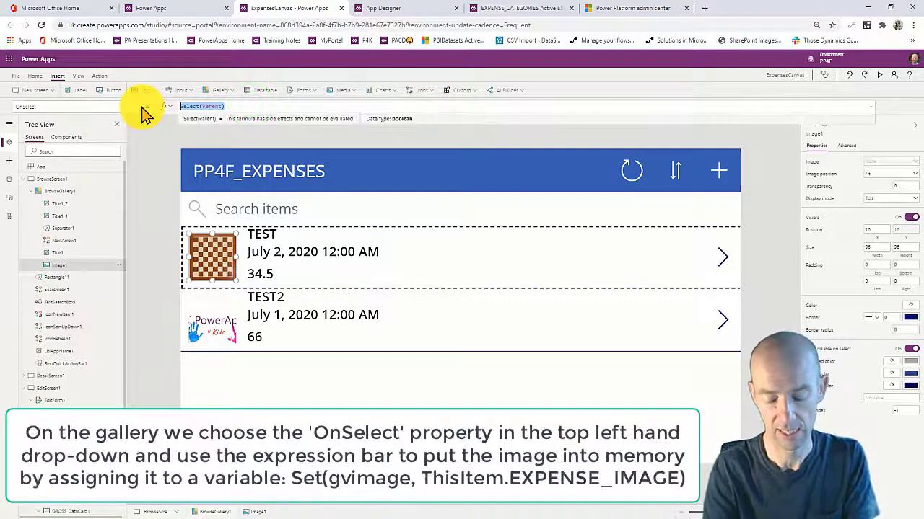
{"action": "type", "text": "Set"}
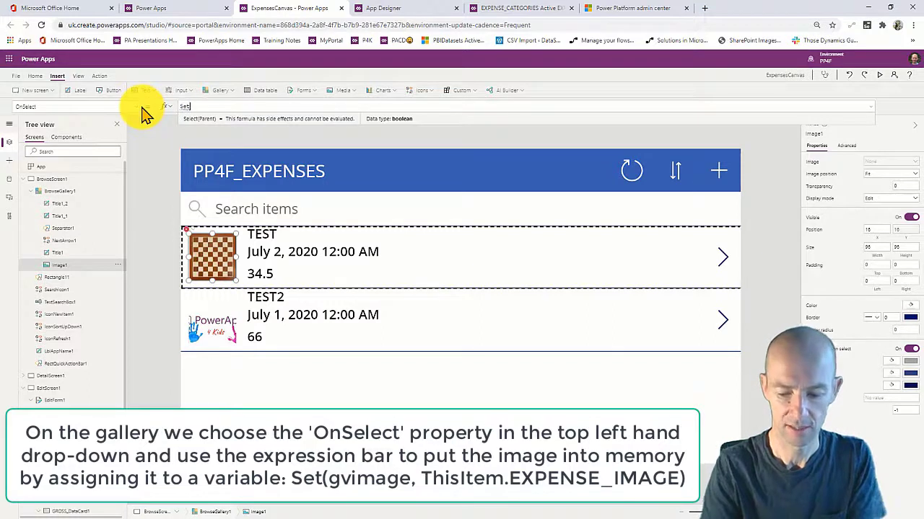
{"action": "type", "text": "(gvc"}
{"action": "key", "text": "BackSpace"}
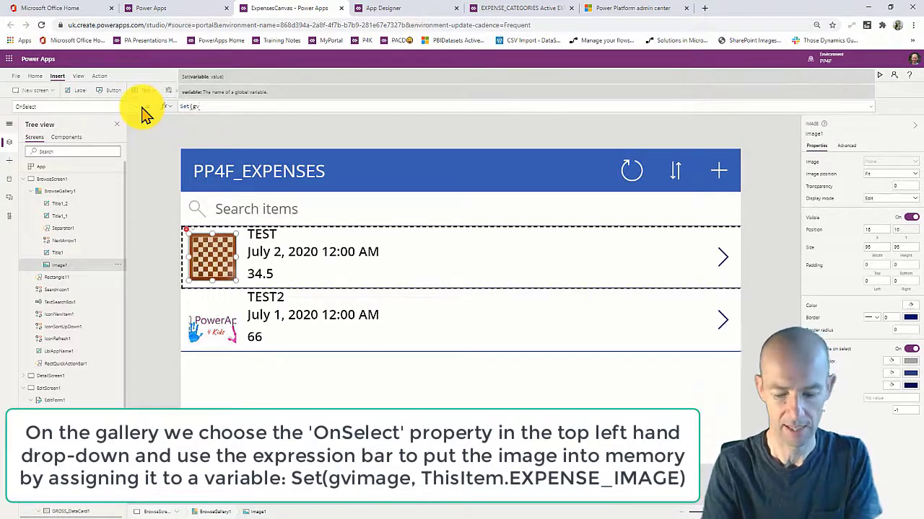
{"action": "type", "text": "image,"}
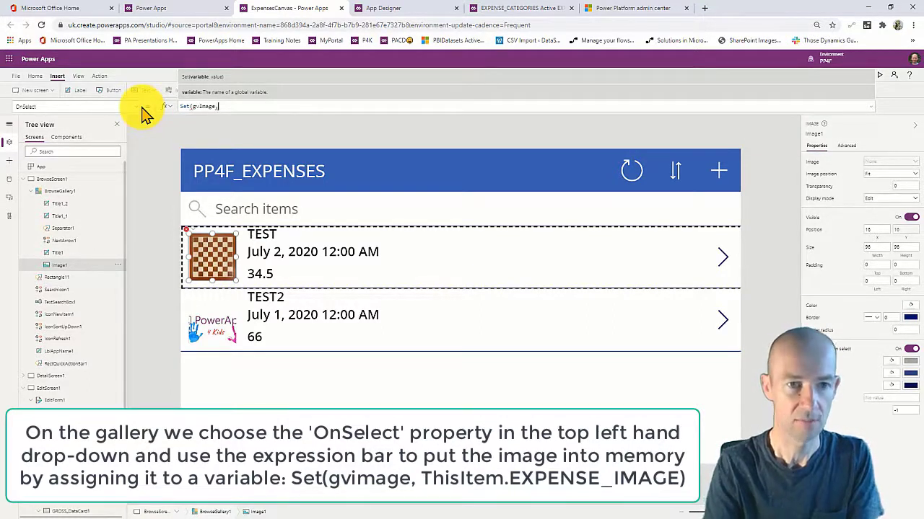
{"action": "type", "text": "thisI"}
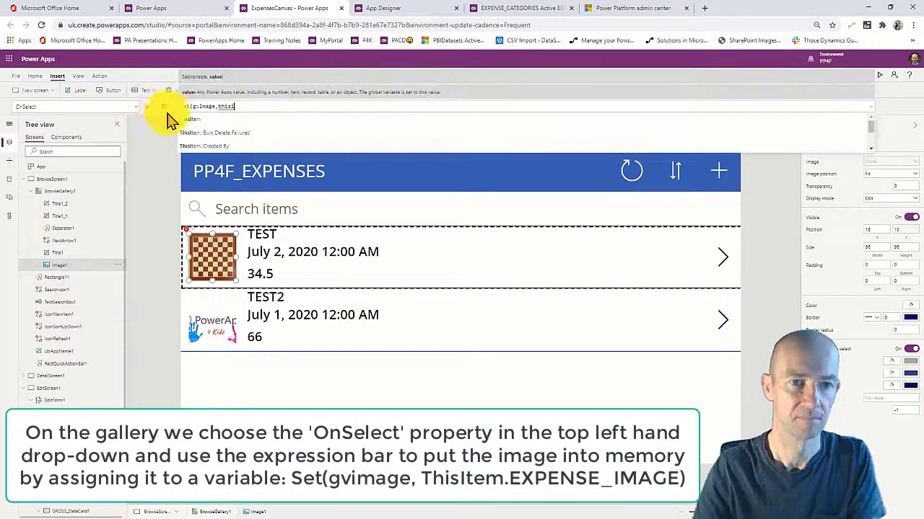
{"action": "left_click", "coordinate": [197, 119]}
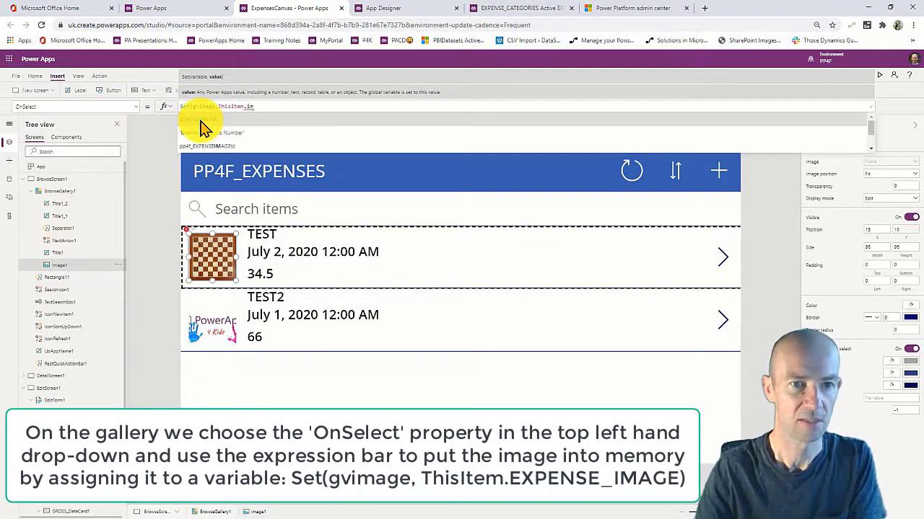
{"action": "left_click", "coordinate": [201, 121]}
{"action": "type", "text": ")"}
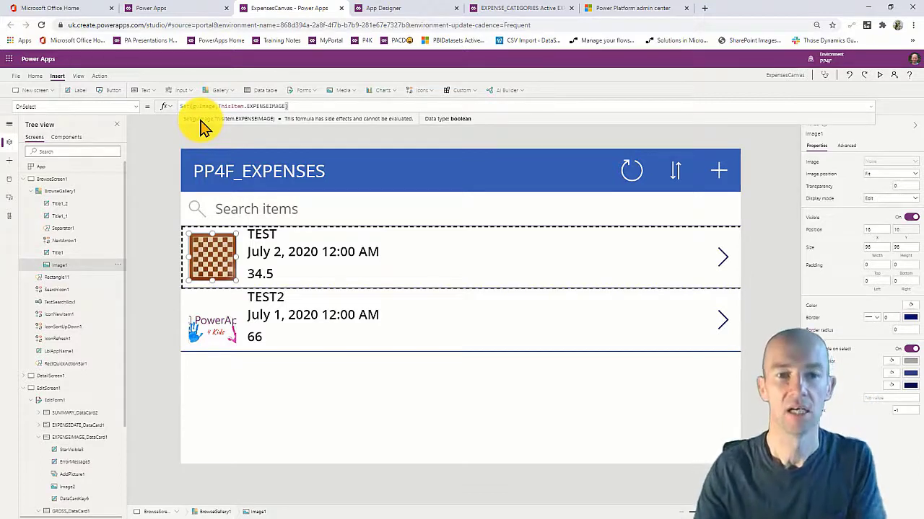
Append ;Navigate(ScreenImage) to the OnSelect formula and start the preview.
{"action": "left_click", "coordinate": [298, 103]}
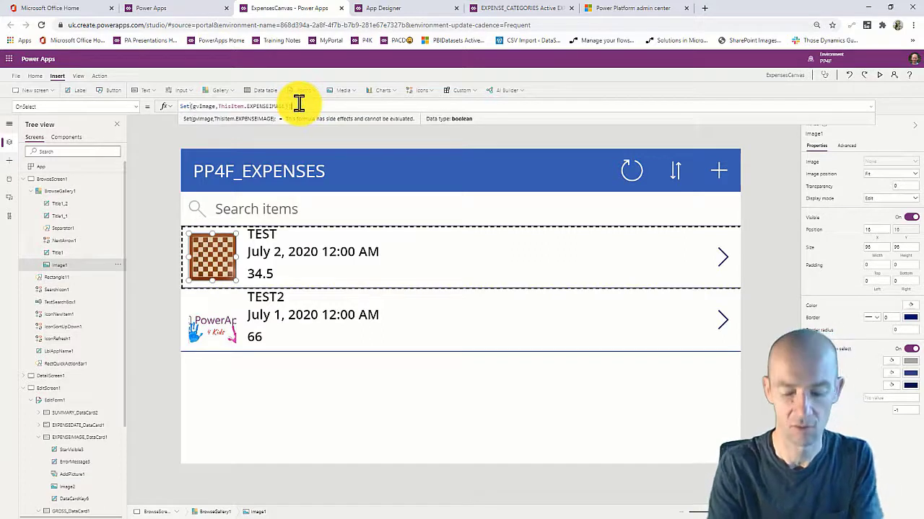
{"action": "type", "text": ";navigate"}
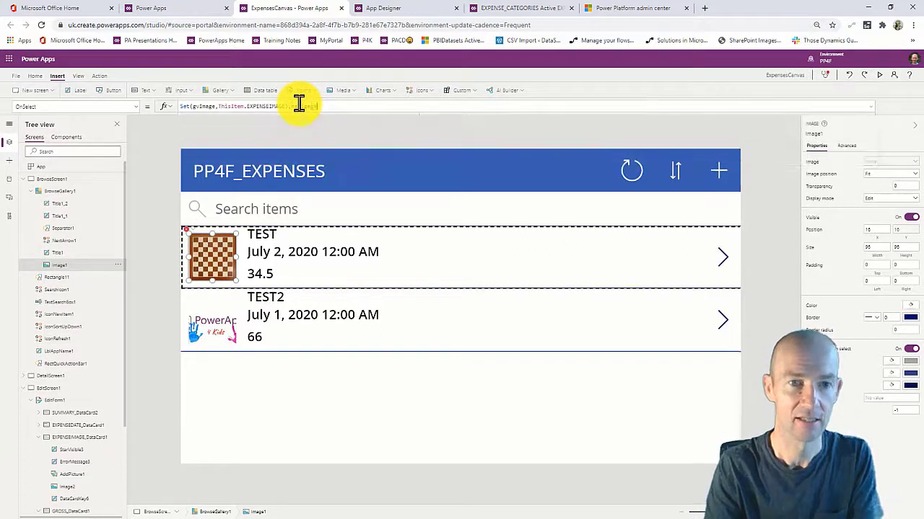
{"action": "type", "text": "("}
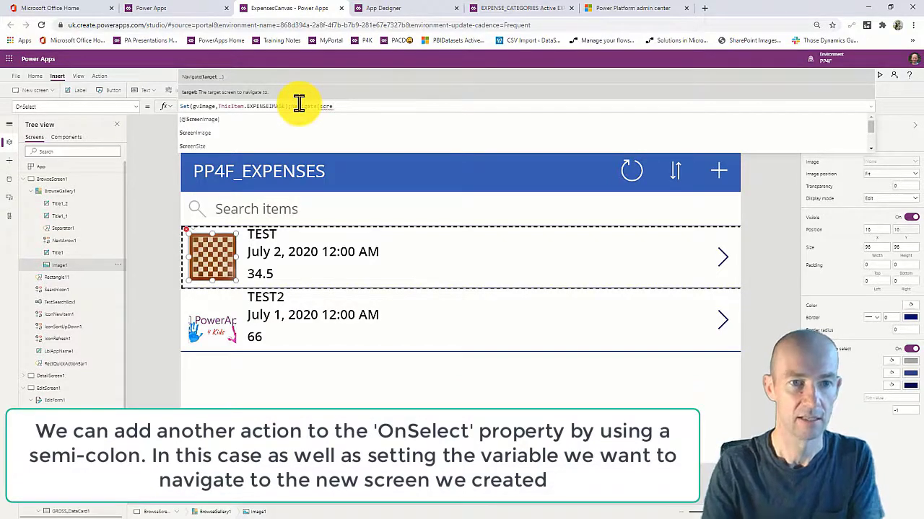
{"action": "type", "text": "scre"}
{"action": "left_click", "coordinate": [248, 140]}
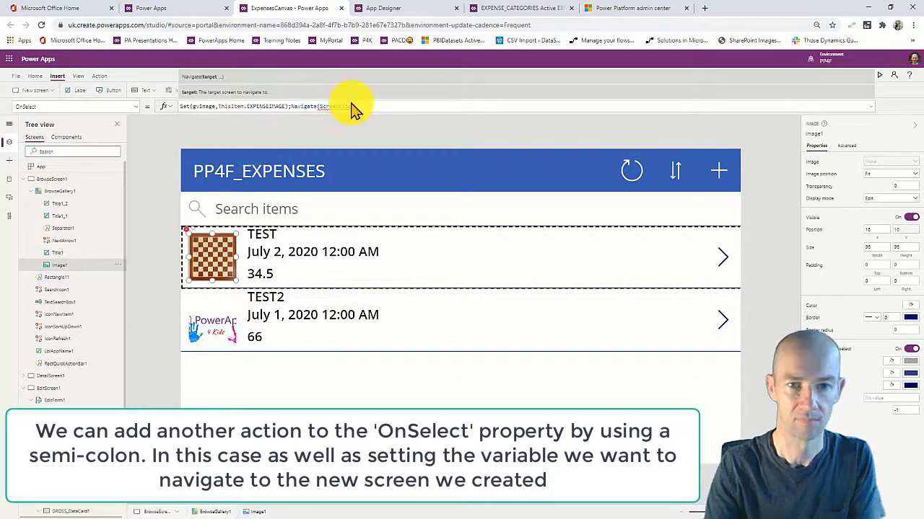
{"action": "key", "text": "BackSpace"}
{"action": "key", "text": "BackSpace"}
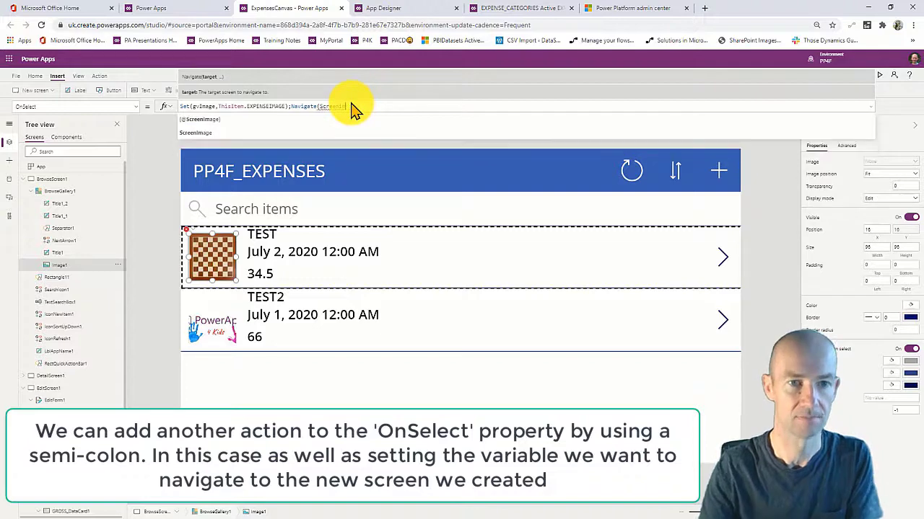
{"action": "left_click", "coordinate": [305, 134]}
{"action": "type", "text": ")"}
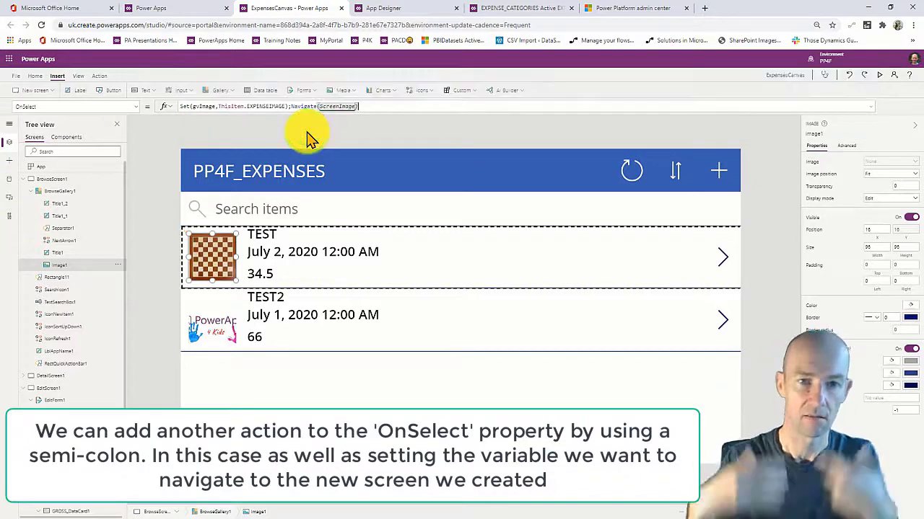
{"action": "left_click", "coordinate": [879, 74]}
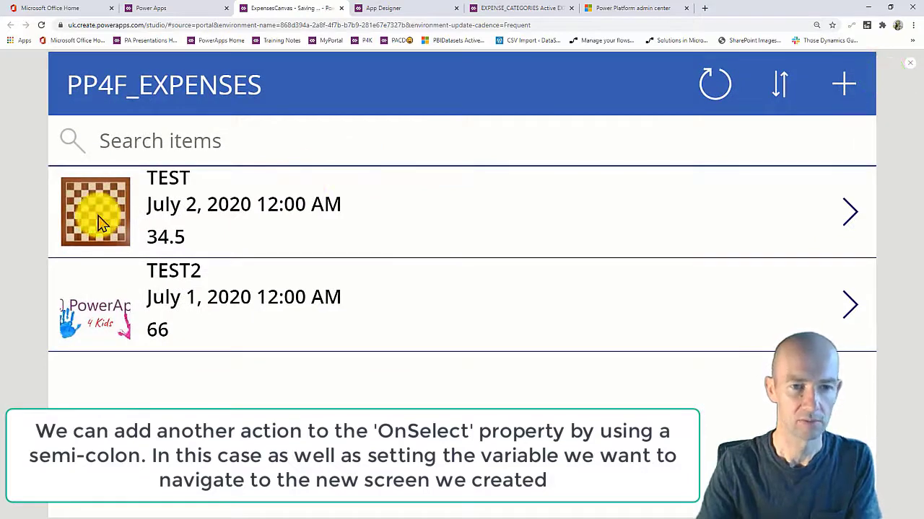
Test tapping the expense pictures in preview, then close it and dismiss the tip.
{"action": "left_click", "coordinate": [98, 215]}
{"action": "left_click", "coordinate": [910, 66]}
{"action": "left_click", "coordinate": [423, 288]}
{"action": "left_click", "coordinate": [536, 313]}
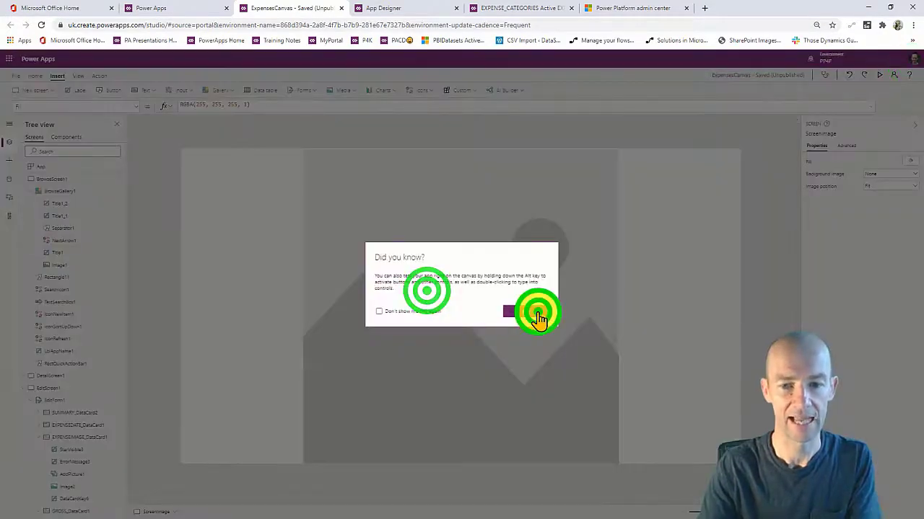
Set the ScreenImage picture's Image property to gvimage and return to BrowseScreen1.
{"action": "left_click", "coordinate": [478, 322]}
{"action": "left_click", "coordinate": [56, 106]}
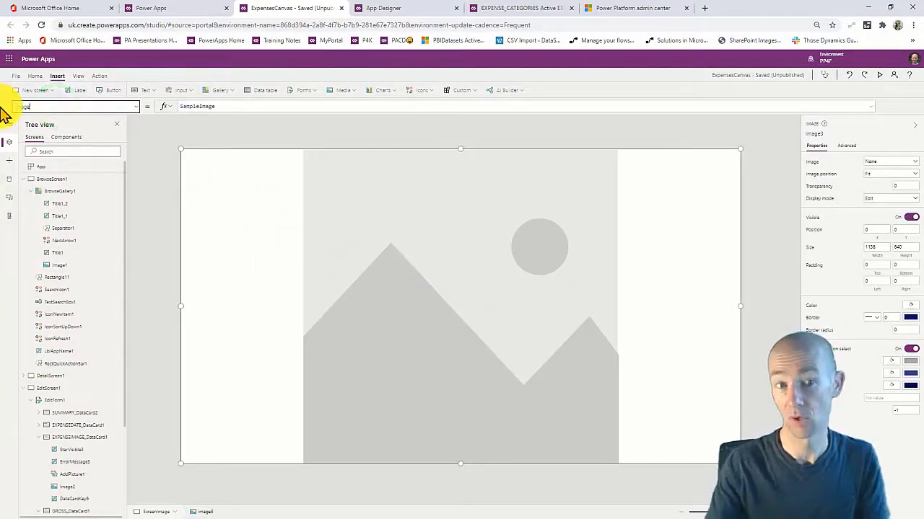
{"action": "left_click", "coordinate": [223, 106]}
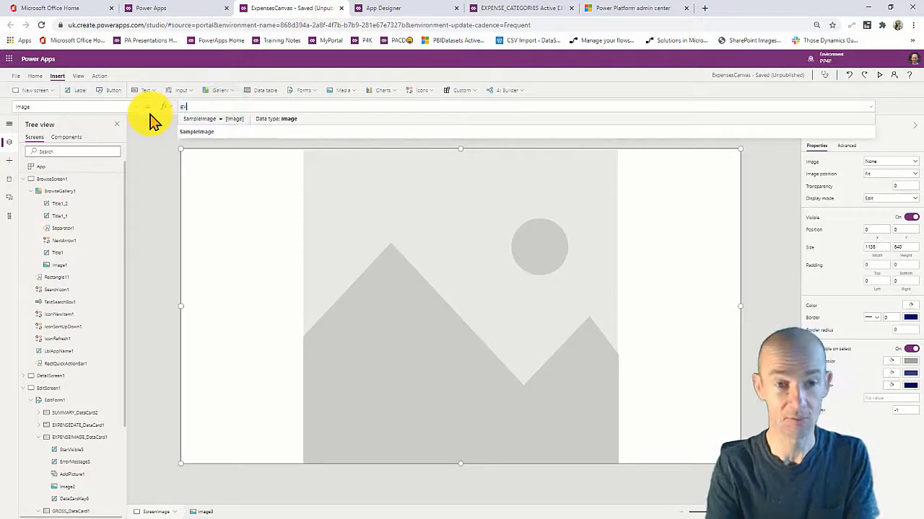
{"action": "type", "text": "g"}
{"action": "left_click", "coordinate": [210, 119]}
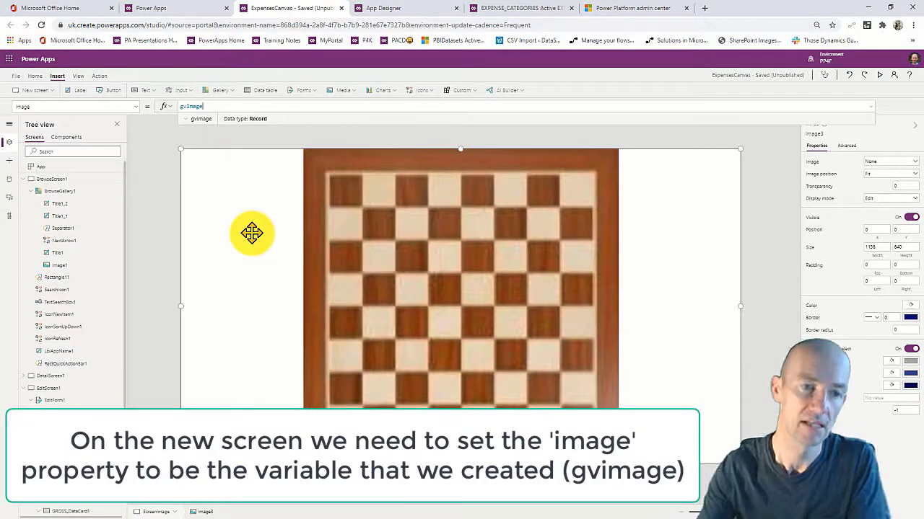
{"action": "left_click", "coordinate": [68, 177]}
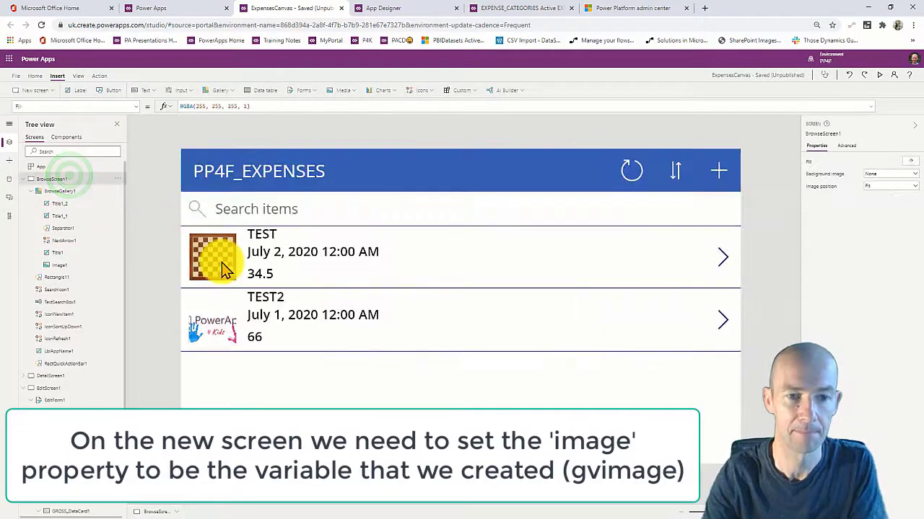
Change the gallery image's OnSelect to store ThisItem.EXPENSEIMAGE.Full in gvimage.
{"action": "left_click", "coordinate": [224, 268]}
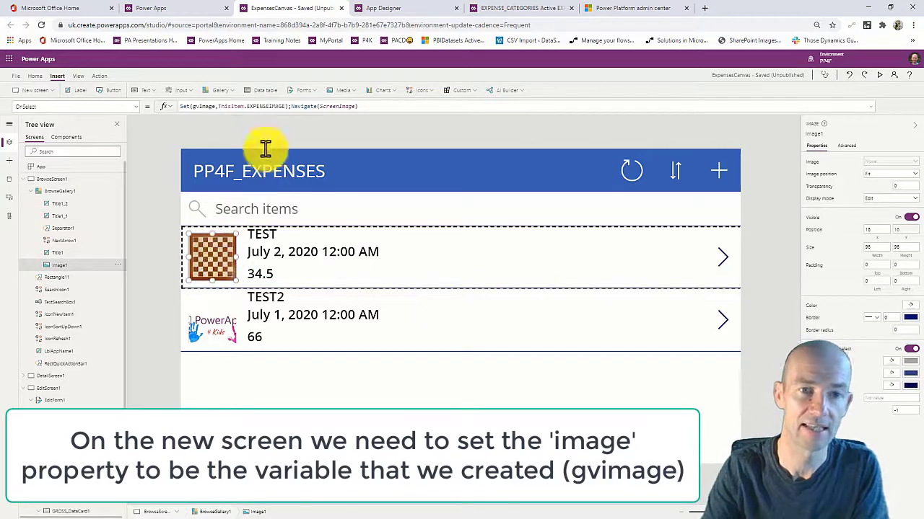
{"action": "left_click", "coordinate": [284, 105]}
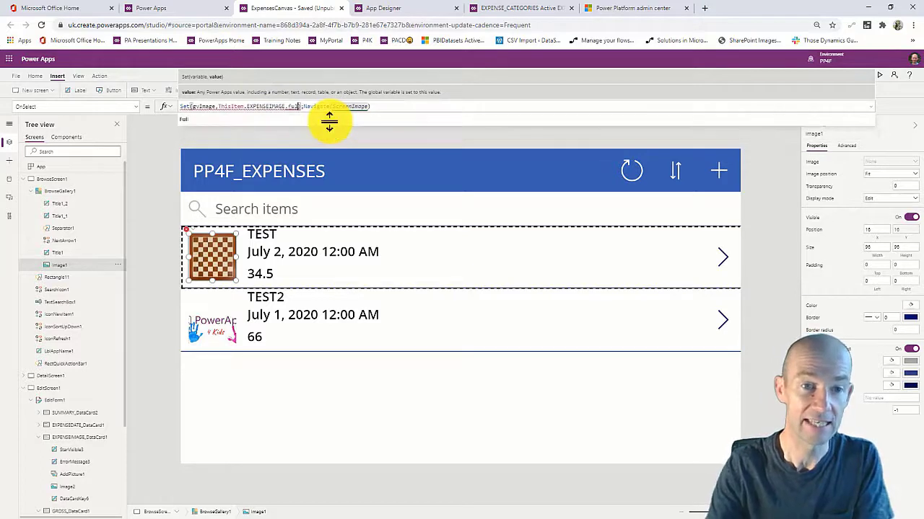
{"action": "left_click", "coordinate": [289, 118]}
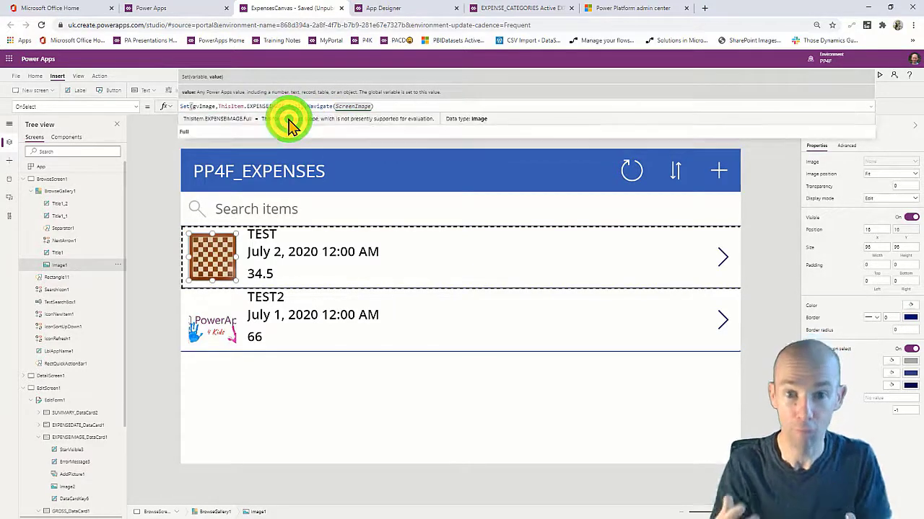
{"action": "left_click", "coordinate": [368, 374]}
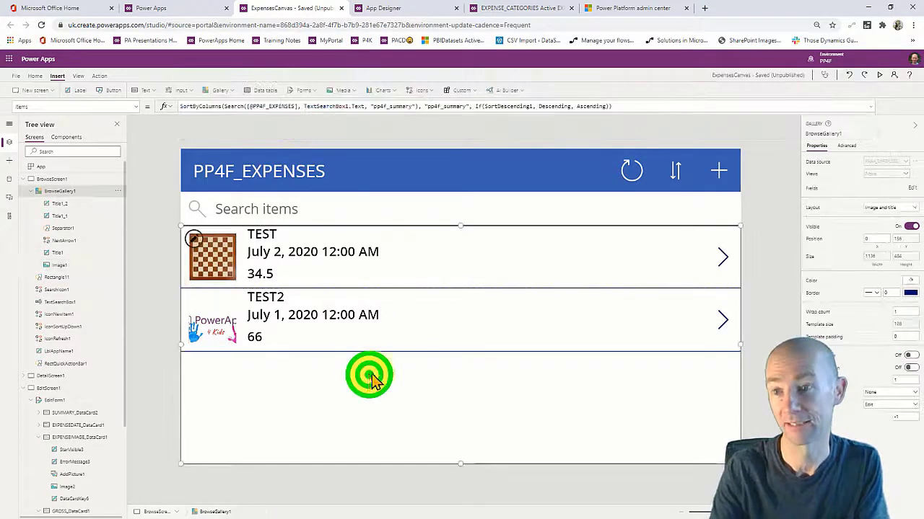
Preview the app, tap TEST's picture to see the full-size chessboard, then close.
{"action": "left_click", "coordinate": [878, 74]}
{"action": "left_click", "coordinate": [95, 213]}
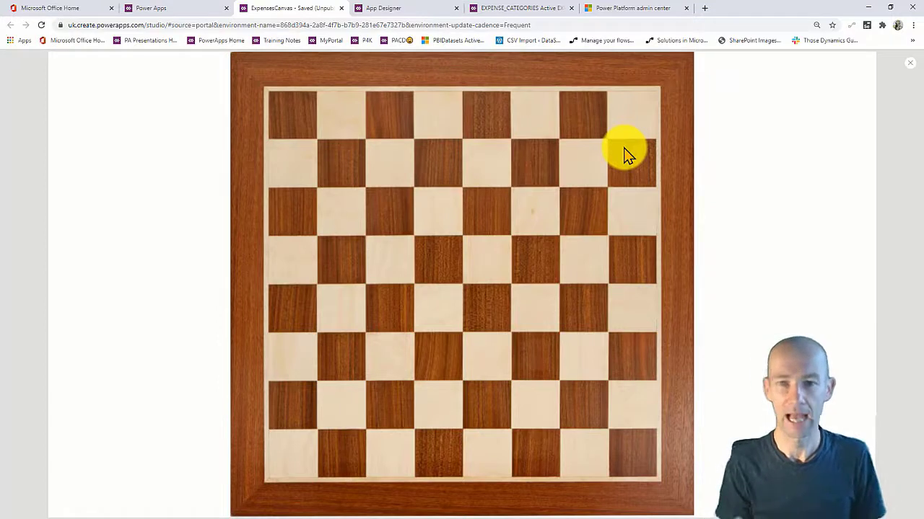
{"action": "left_click", "coordinate": [911, 64]}
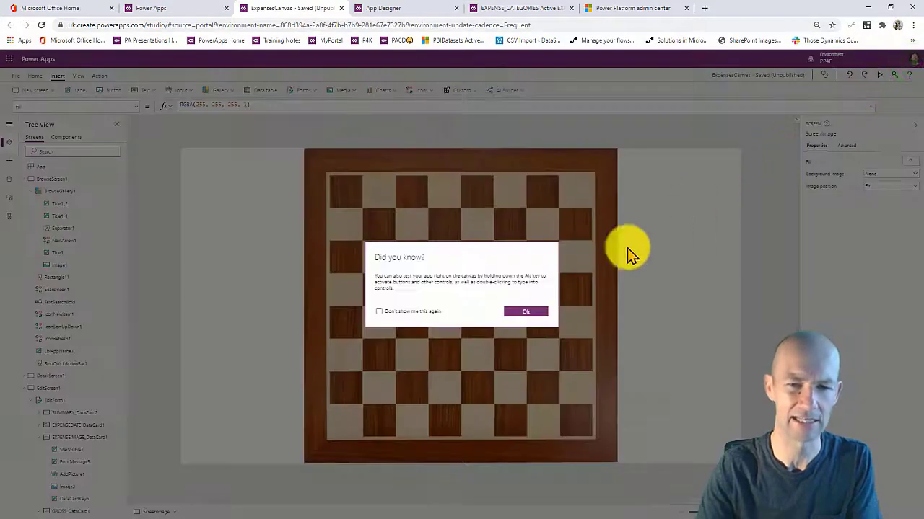
Return from the image screen to the expenses gallery and select the first row's details link.
{"action": "left_click", "coordinate": [523, 312]}
{"action": "left_click", "coordinate": [391, 302]}
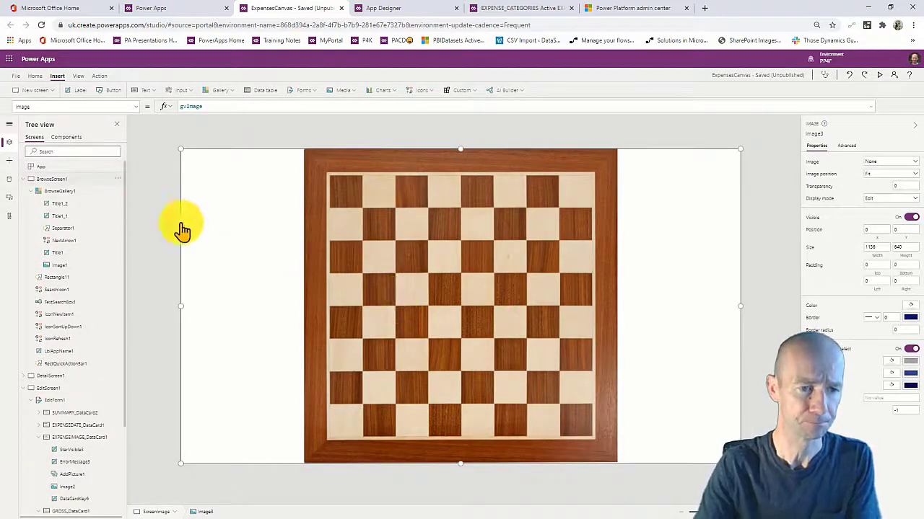
{"action": "left_click", "coordinate": [52, 178]}
{"action": "left_click", "coordinate": [287, 369]}
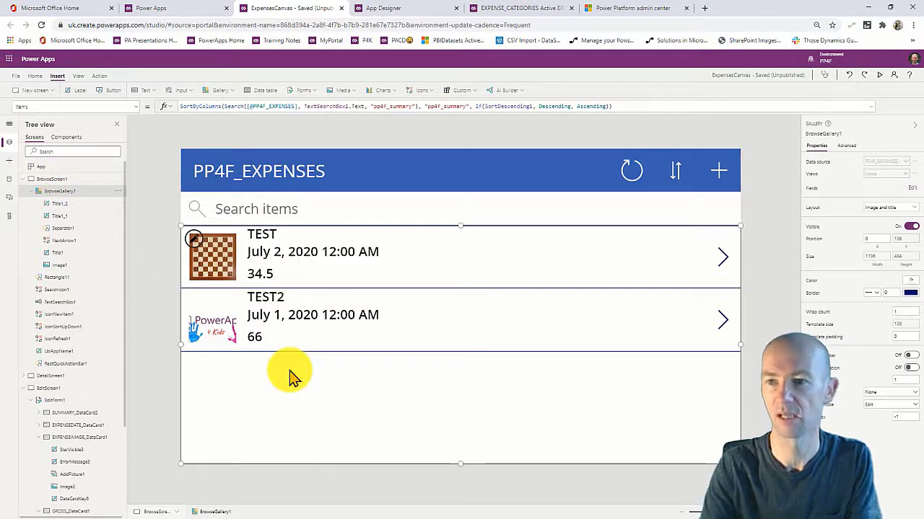
{"action": "left_click", "coordinate": [722, 259]}
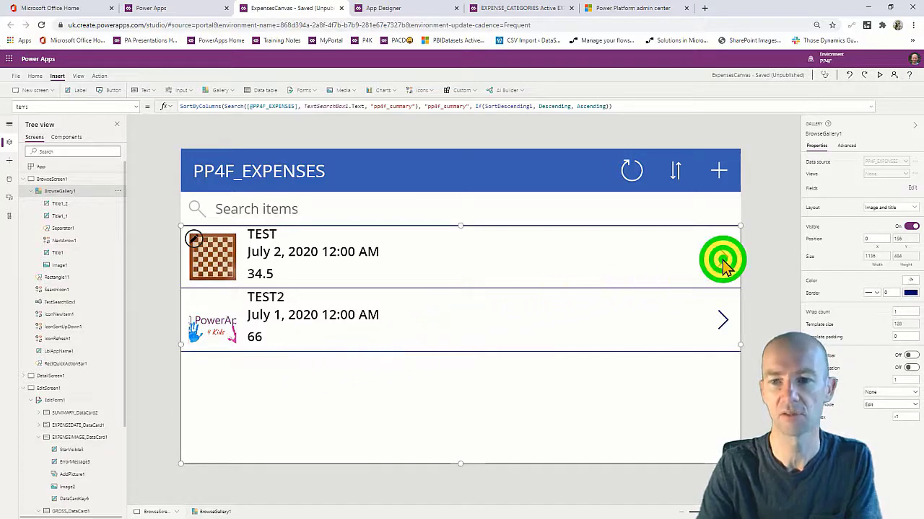
In preview, replace TEST's chessboard image with DataSpinnersCanvaStatic and save the record.
{"action": "left_click", "coordinate": [877, 75]}
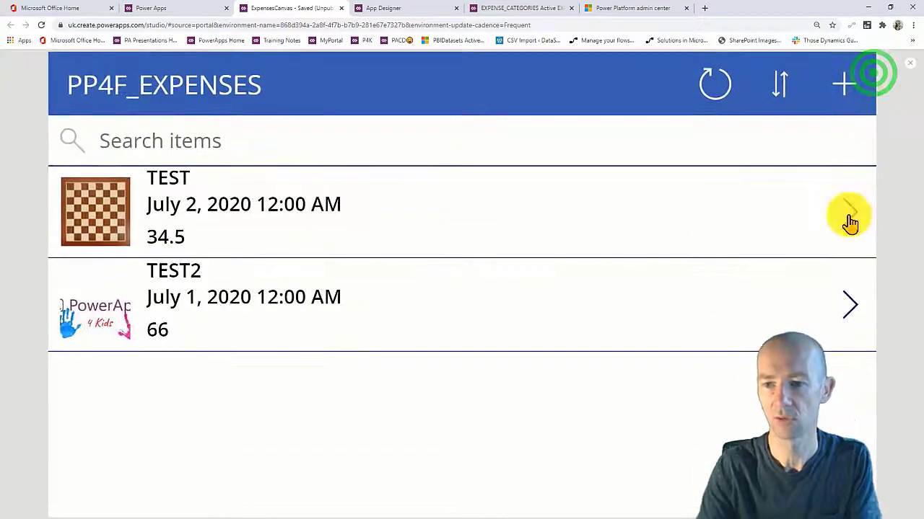
{"action": "left_click", "coordinate": [848, 216]}
{"action": "left_click", "coordinate": [845, 85]}
{"action": "scroll", "coordinate": [392, 340], "scroll_direction": "down", "scroll_amount": 3}
{"action": "left_click", "coordinate": [264, 412]}
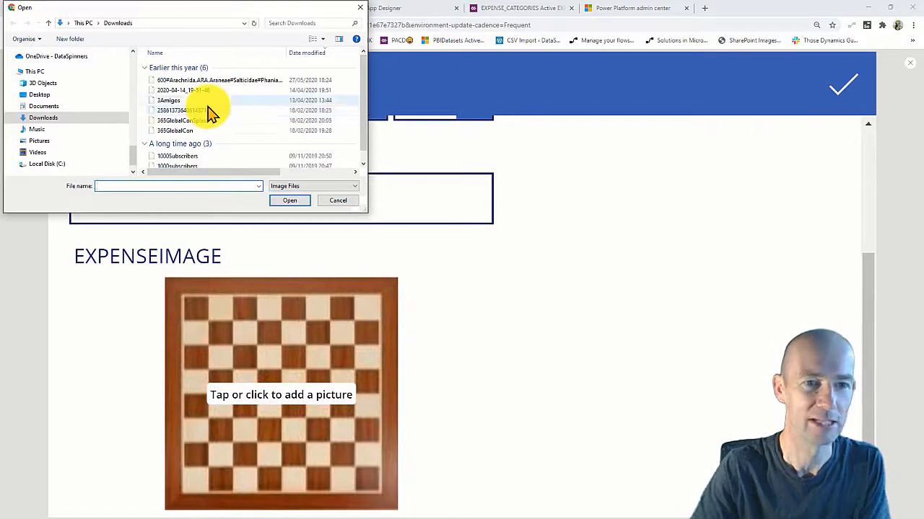
{"action": "scroll", "coordinate": [209, 112], "scroll_direction": "up", "scroll_amount": 6}
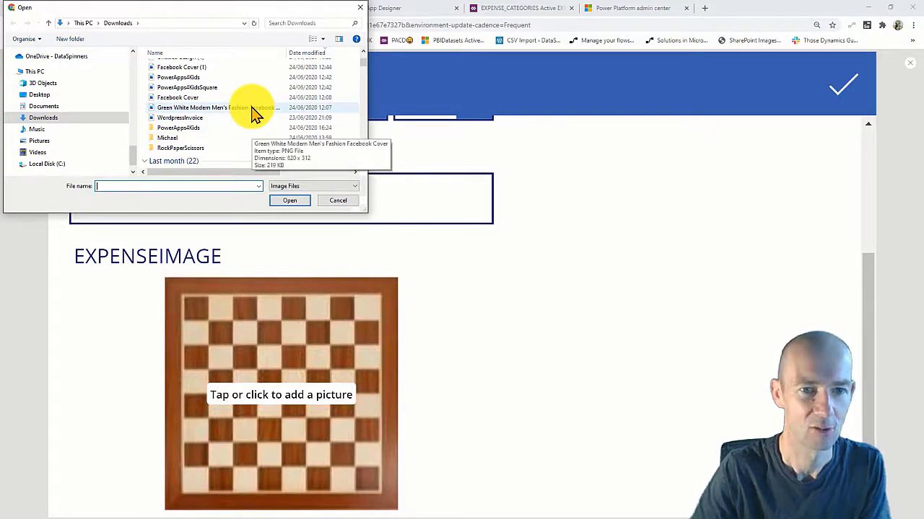
{"action": "scroll", "coordinate": [253, 114], "scroll_direction": "down", "scroll_amount": 3}
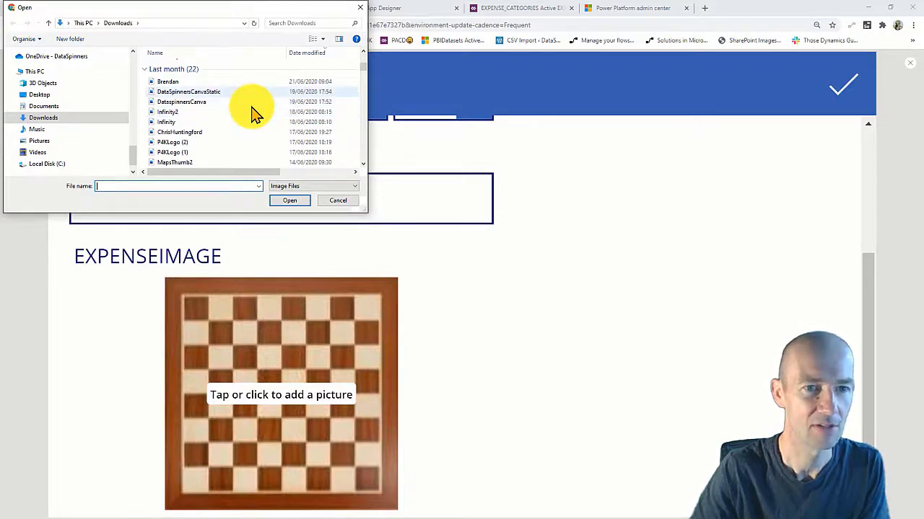
{"action": "left_click", "coordinate": [242, 92]}
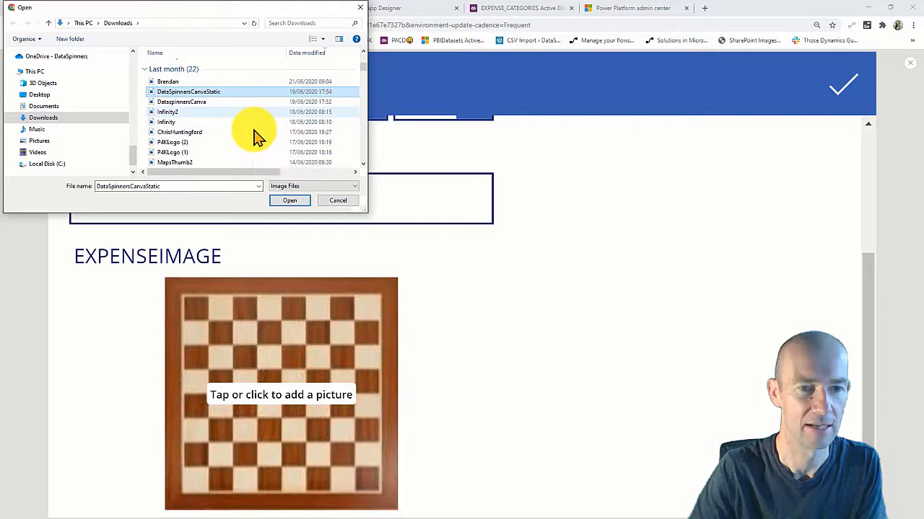
{"action": "left_click", "coordinate": [284, 199]}
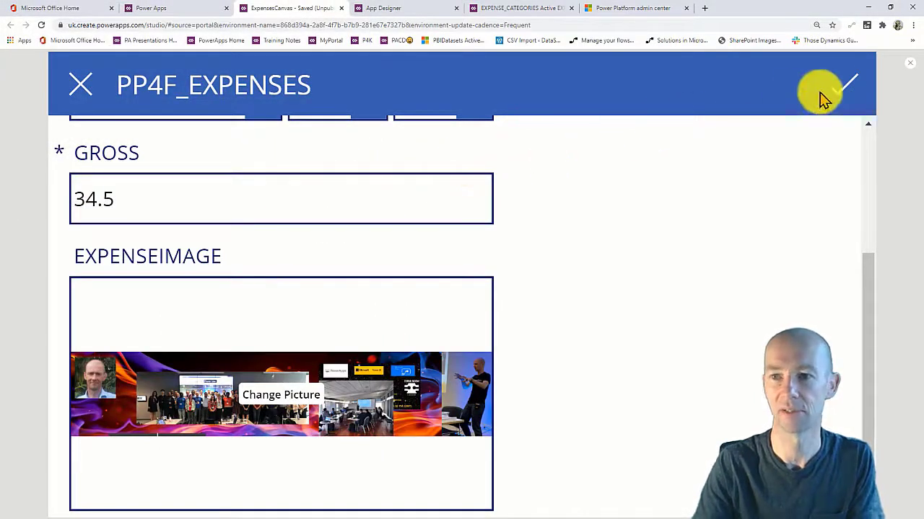
{"action": "left_click", "coordinate": [841, 96]}
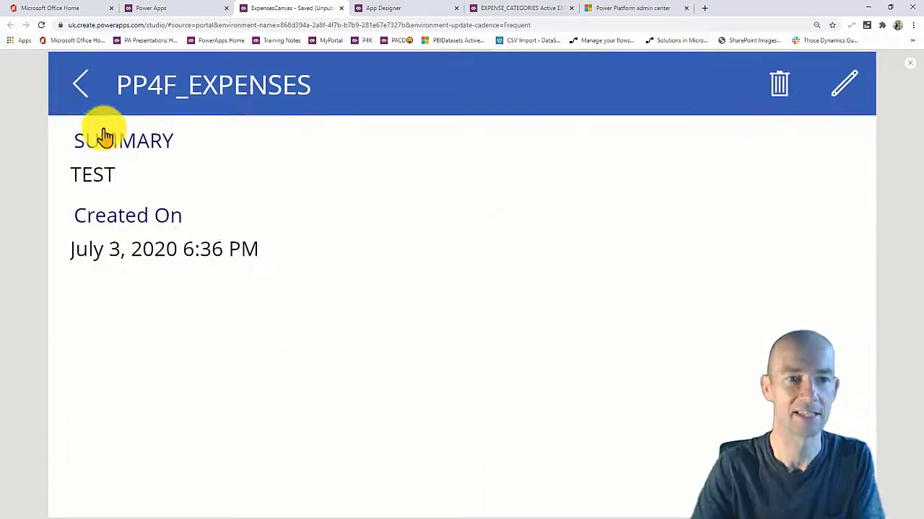
In preview, open TEST's new thumbnail to see the full-size DataSpinners banner on ScreenImage.
{"action": "left_click", "coordinate": [79, 88]}
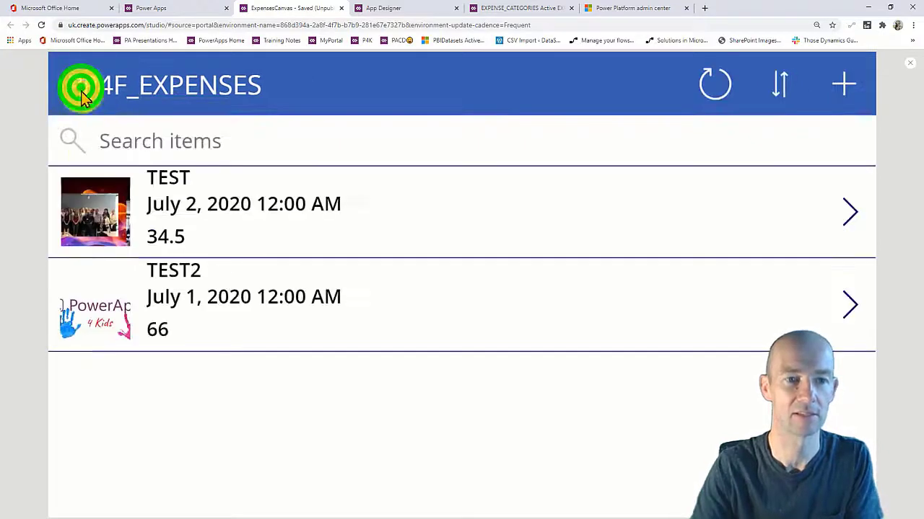
{"action": "left_click", "coordinate": [101, 220]}
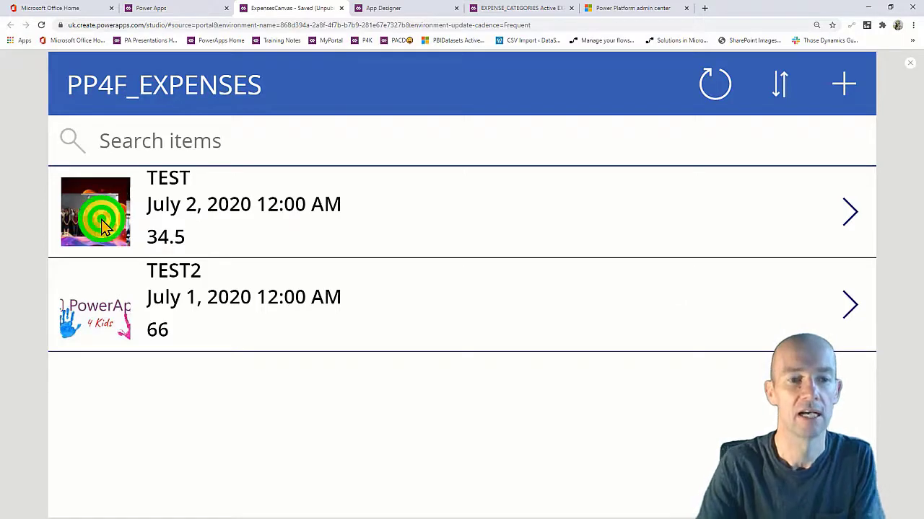
{"action": "left_click", "coordinate": [909, 62]}
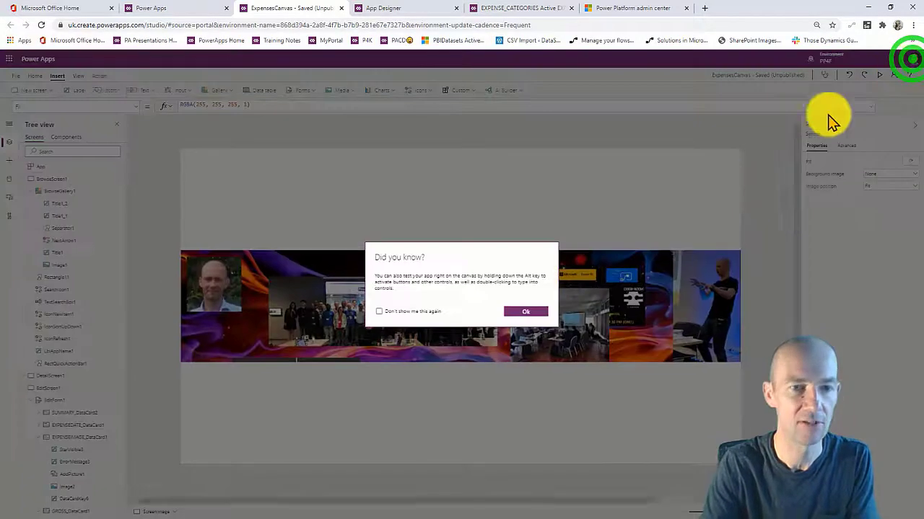
Run the preview again, return to the editor, and select the first row's thumbnail image.
{"action": "left_click", "coordinate": [534, 311]}
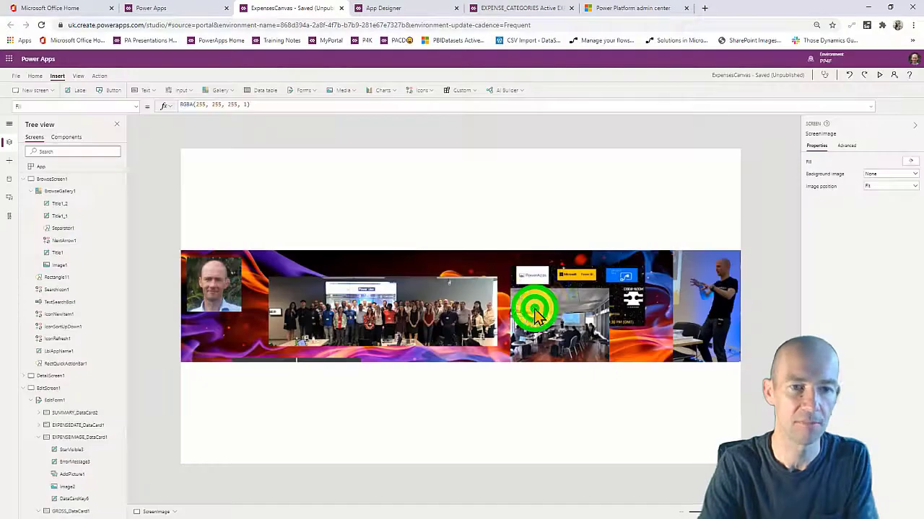
{"action": "left_click", "coordinate": [881, 75]}
{"action": "left_click", "coordinate": [461, 296]}
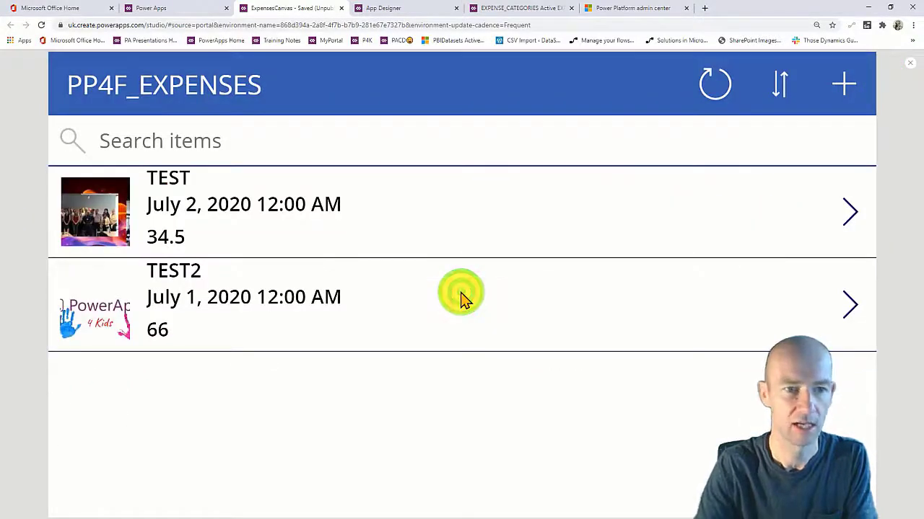
{"action": "left_click", "coordinate": [904, 64]}
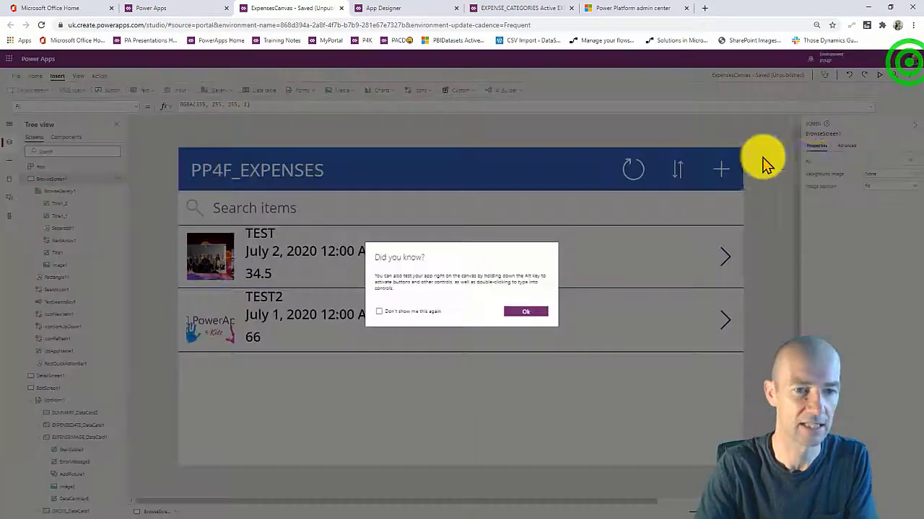
{"action": "left_click", "coordinate": [522, 312]}
{"action": "left_click", "coordinate": [221, 255]}
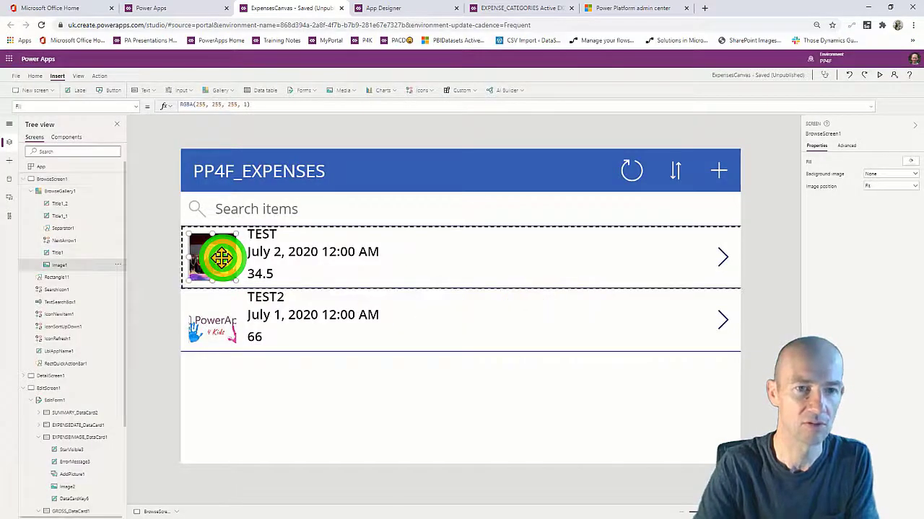
Set Image1's OnSelect to Set(gvImage,ThisItem.EXPENSEIMAGE.Full);Navigate(ScreenImage) and test it in preview.
{"action": "left_click", "coordinate": [300, 105]}
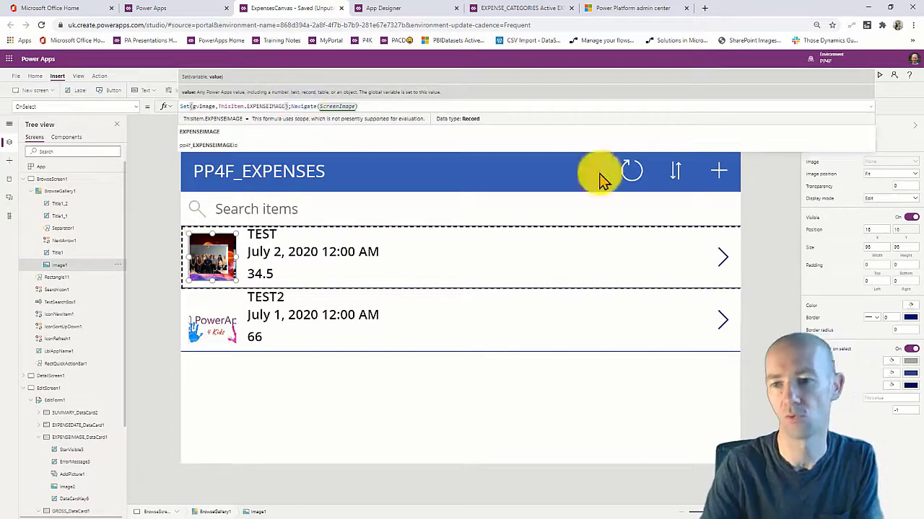
{"action": "left_click", "coordinate": [739, 206]}
{"action": "left_click", "coordinate": [879, 76]}
{"action": "left_click", "coordinate": [94, 208]}
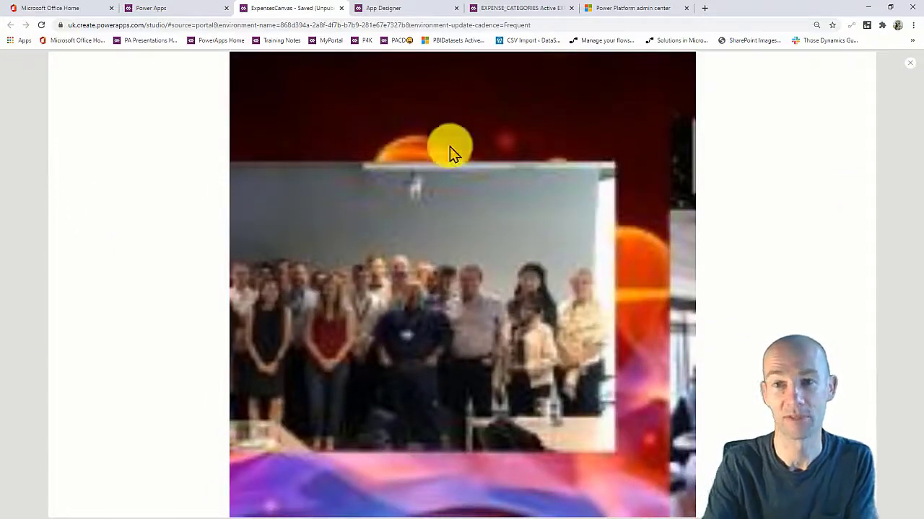
{"action": "left_click", "coordinate": [910, 63]}
{"action": "left_click", "coordinate": [526, 311]}
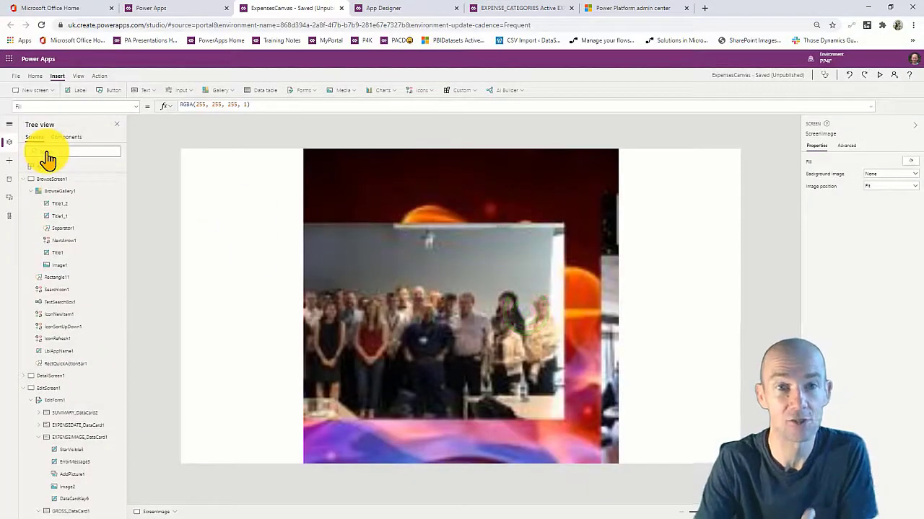
Visit the app's File settings and come back to the editor.
{"action": "left_click", "coordinate": [20, 83]}
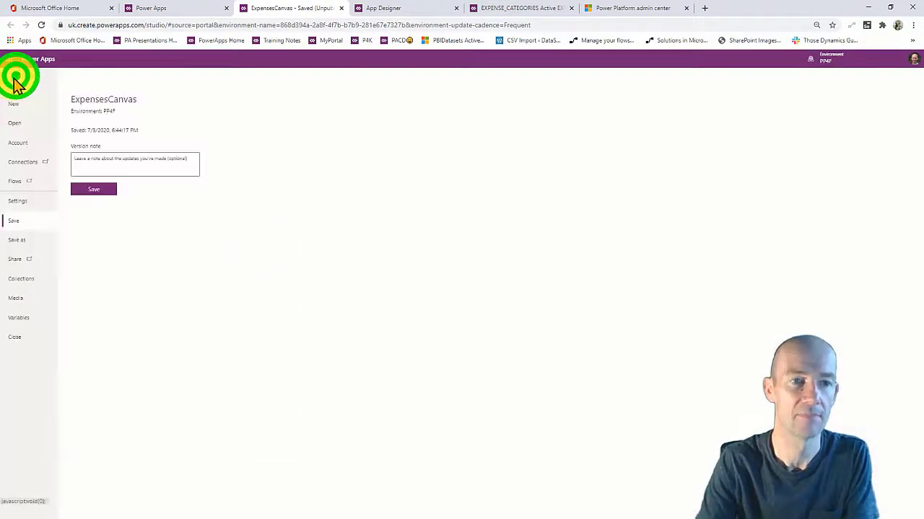
{"action": "left_click", "coordinate": [12, 81]}
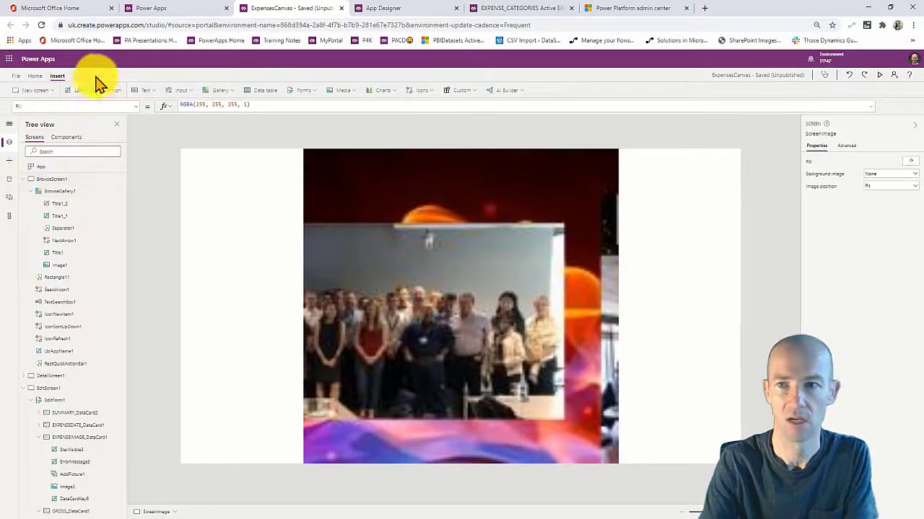
{"action": "left_click", "coordinate": [848, 75]}
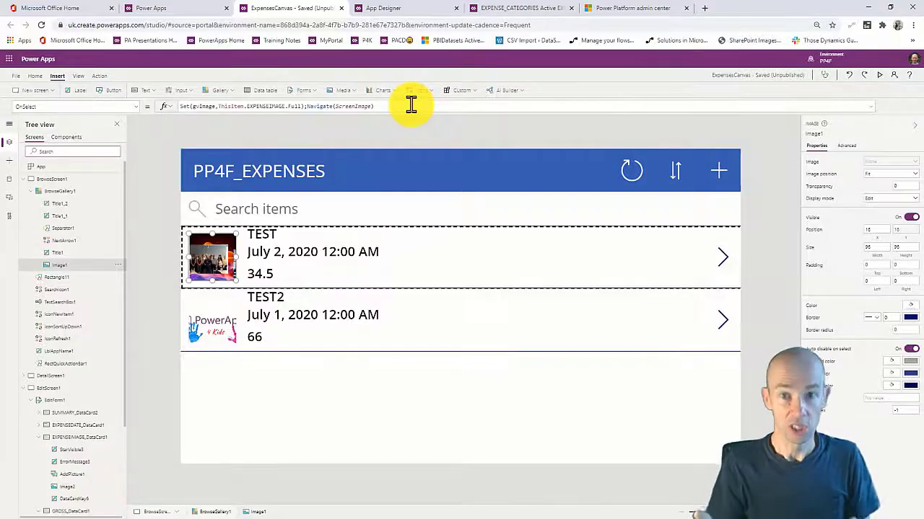
From the apps list, go through Solutions > PP4FVID to the PP4F_EXPENSES entity's fields.
{"action": "left_click", "coordinate": [181, 11]}
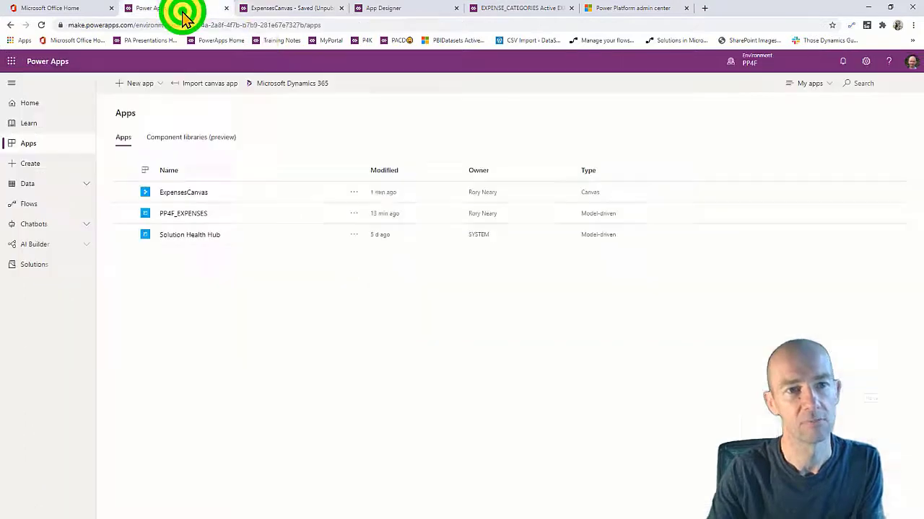
{"action": "left_click", "coordinate": [204, 312]}
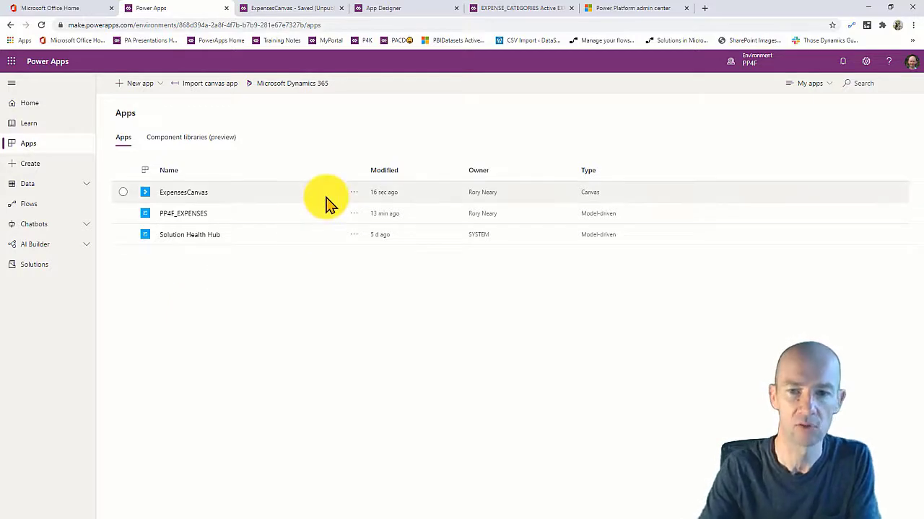
{"action": "left_click", "coordinate": [233, 288]}
{"action": "left_click", "coordinate": [40, 267]}
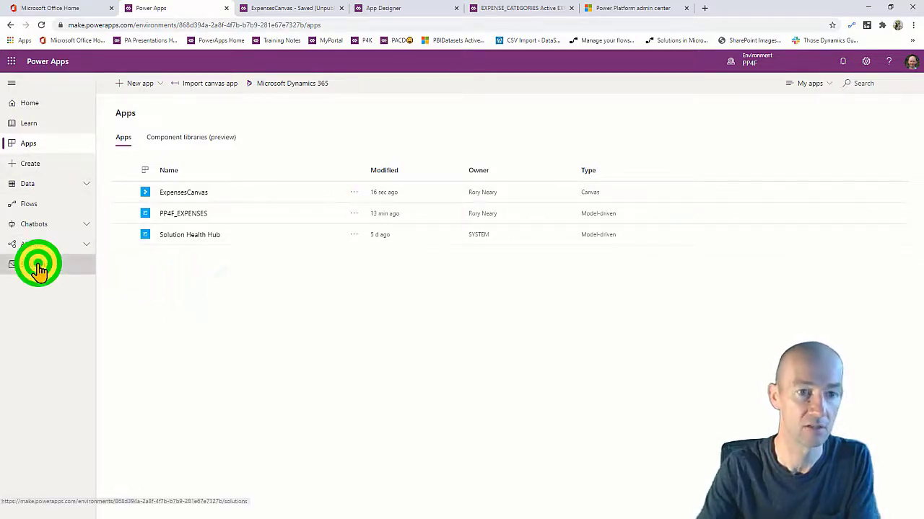
{"action": "left_click", "coordinate": [152, 163]}
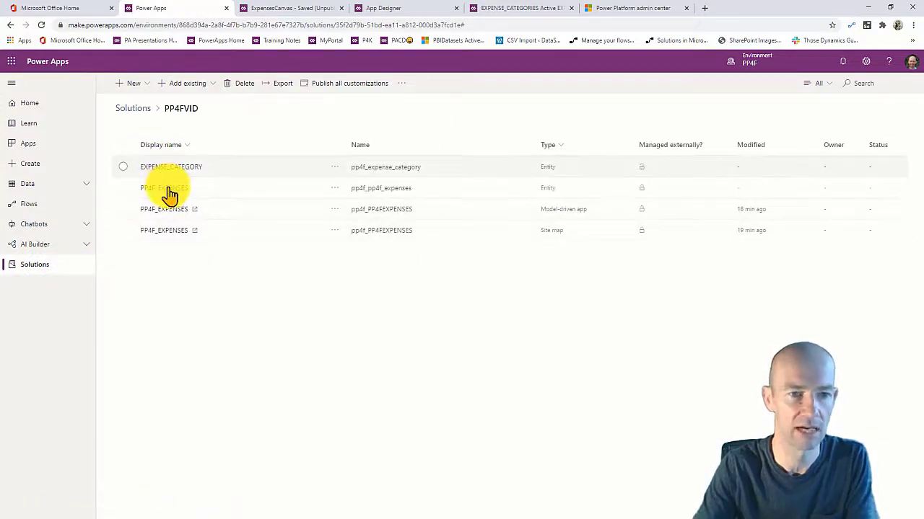
{"action": "left_click", "coordinate": [167, 190]}
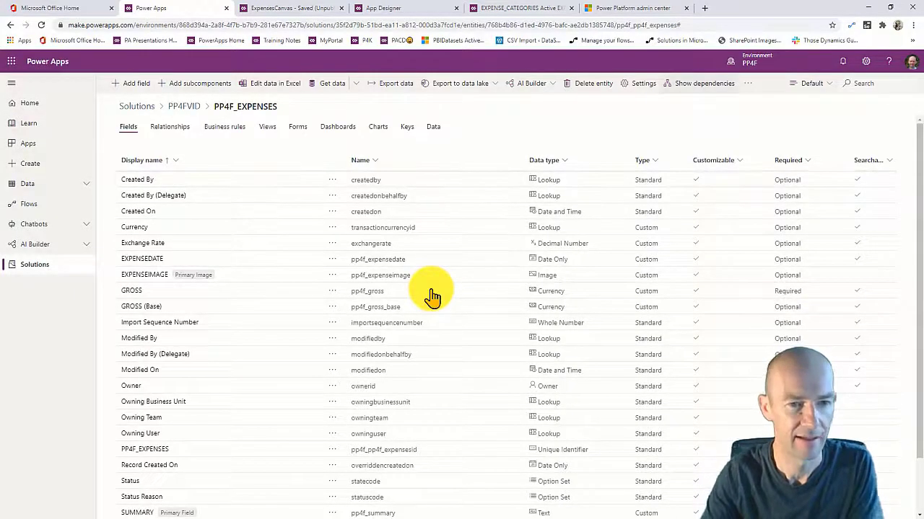
View PP4F_EXPENSES data in the Custom fields view, then open the Relationships list.
{"action": "left_click", "coordinate": [432, 127]}
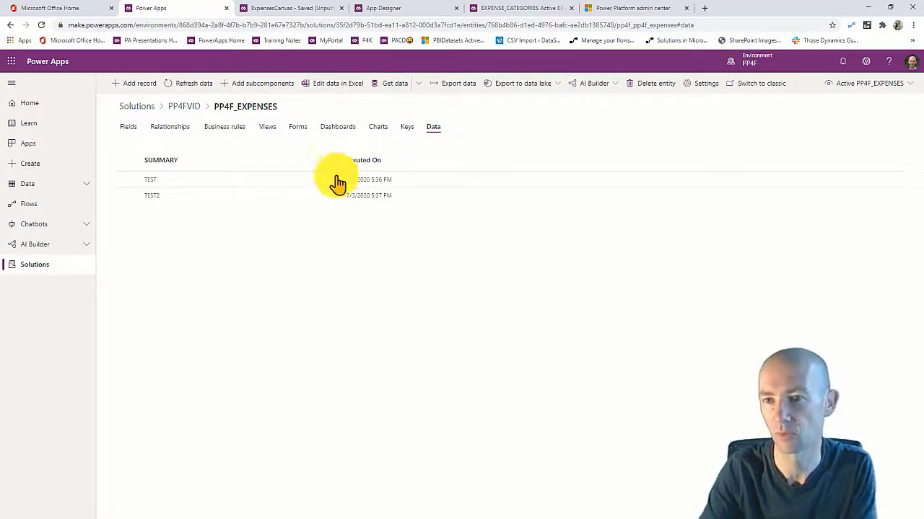
{"action": "left_click", "coordinate": [892, 83]}
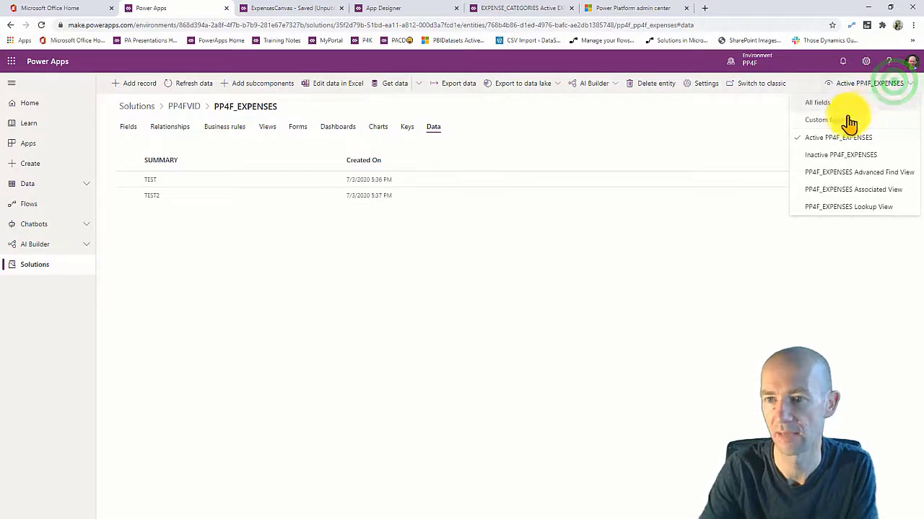
{"action": "left_click", "coordinate": [824, 120]}
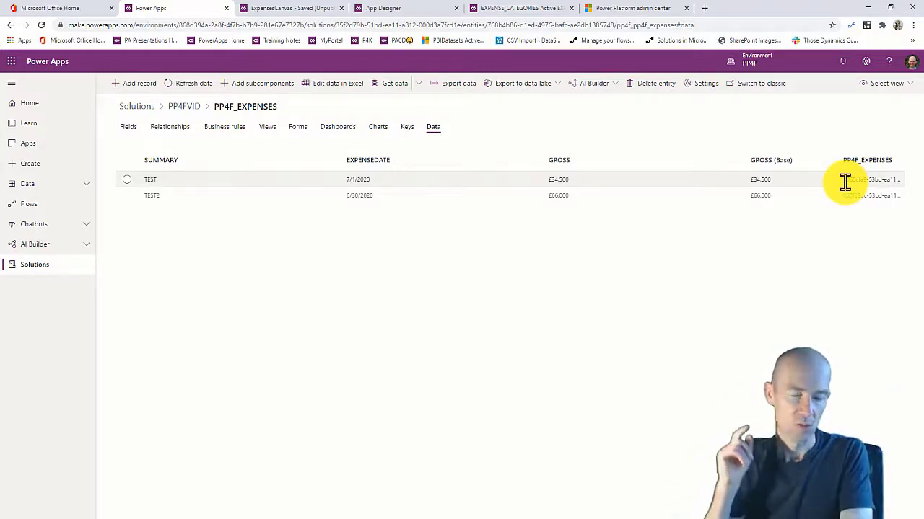
{"action": "left_click", "coordinate": [131, 127]}
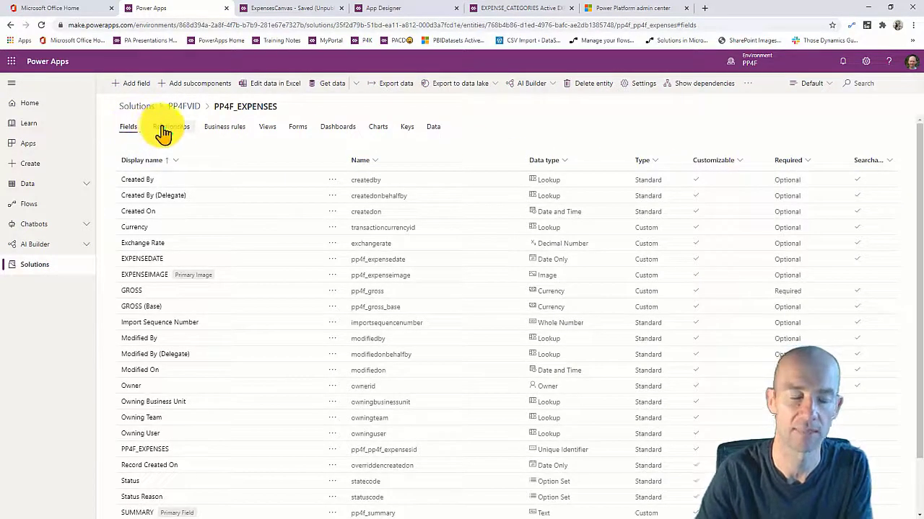
{"action": "left_click", "coordinate": [163, 129]}
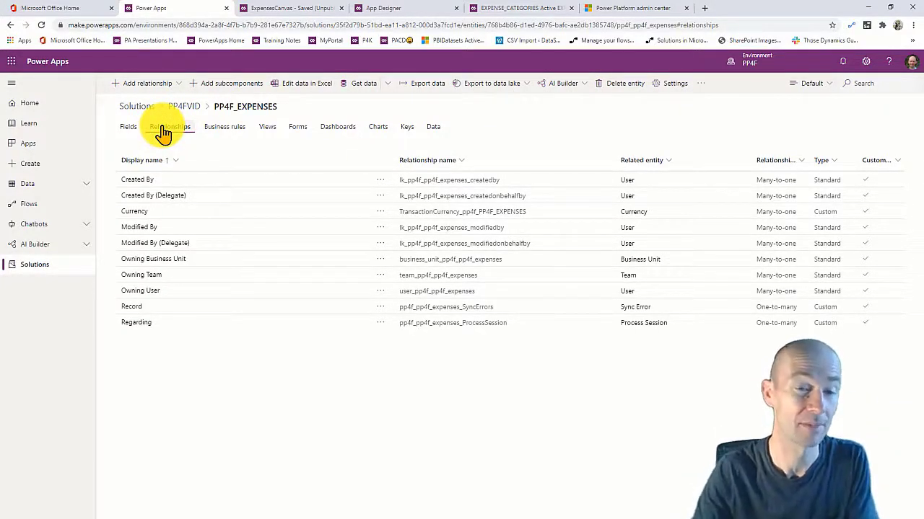
Create a many-to-one relationship with EXPENSE_CATEGORY as the related entity and save PP4F_EXPENSES.
{"action": "left_click", "coordinate": [147, 82]}
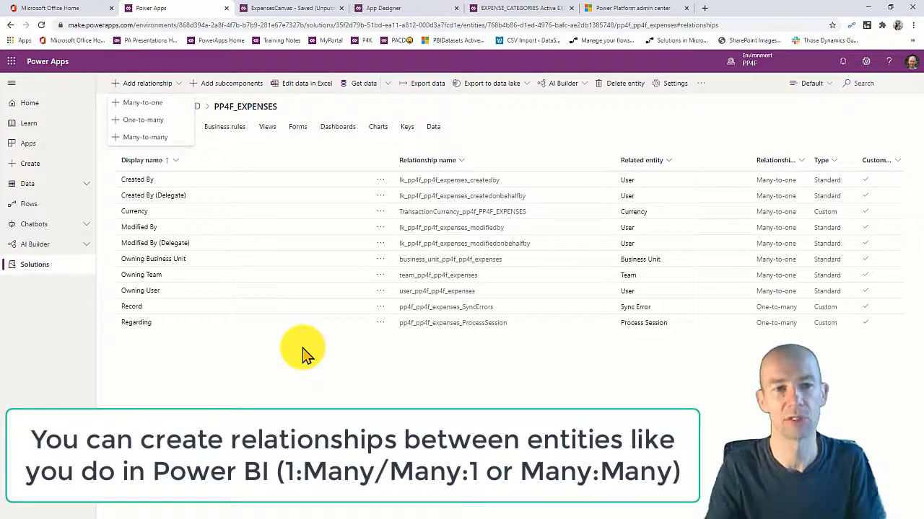
{"action": "left_click", "coordinate": [151, 102]}
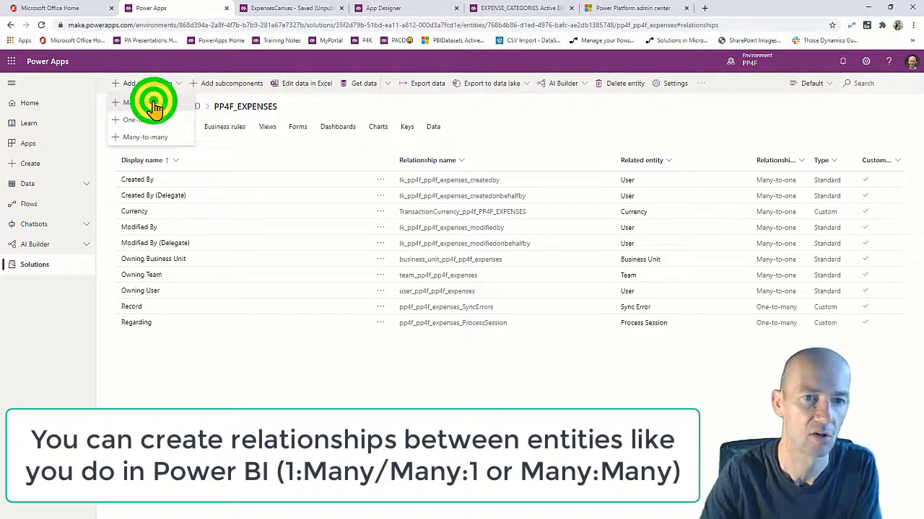
{"action": "left_click", "coordinate": [820, 132]}
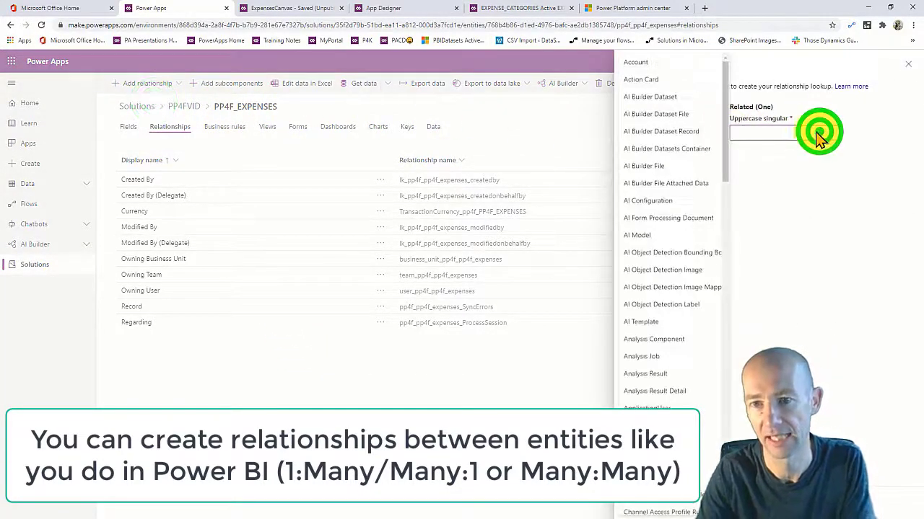
{"action": "left_click_drag", "start_coordinate": [726, 124], "coordinate": [747, 282]}
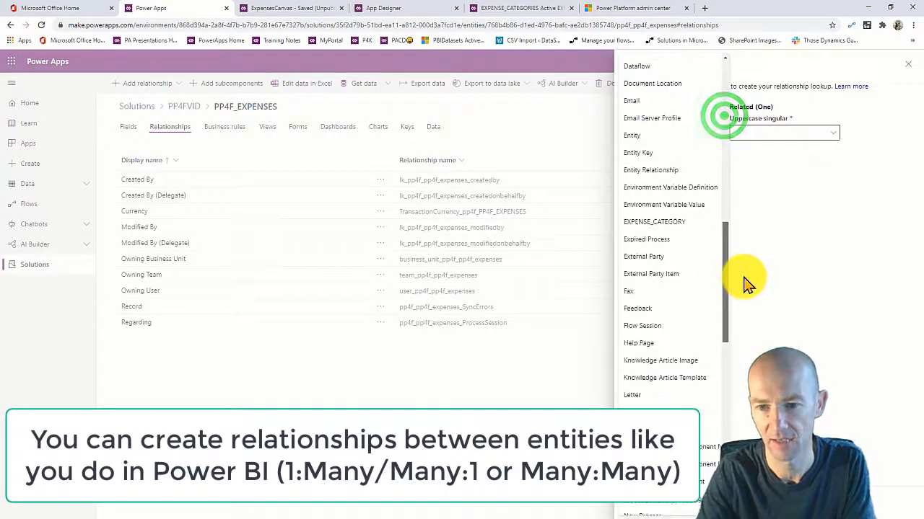
{"action": "left_click", "coordinate": [693, 226]}
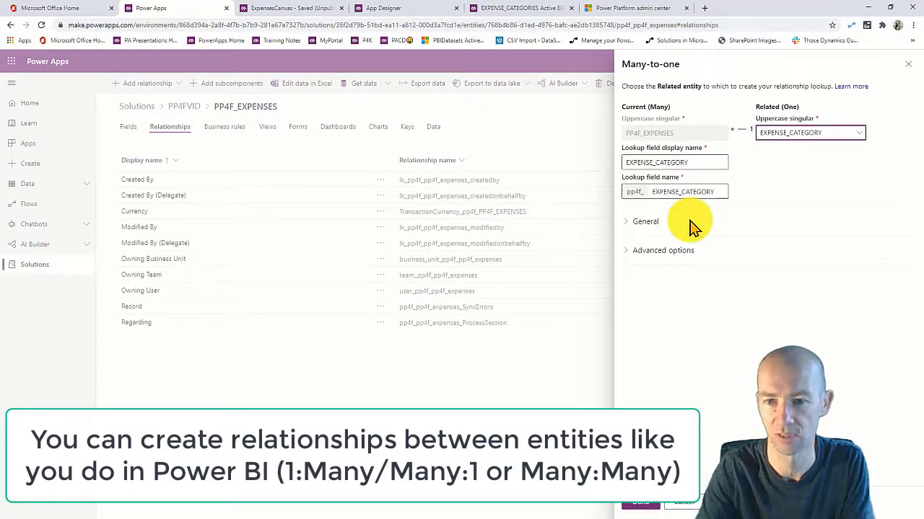
{"action": "left_click", "coordinate": [638, 503]}
{"action": "left_click", "coordinate": [889, 507]}
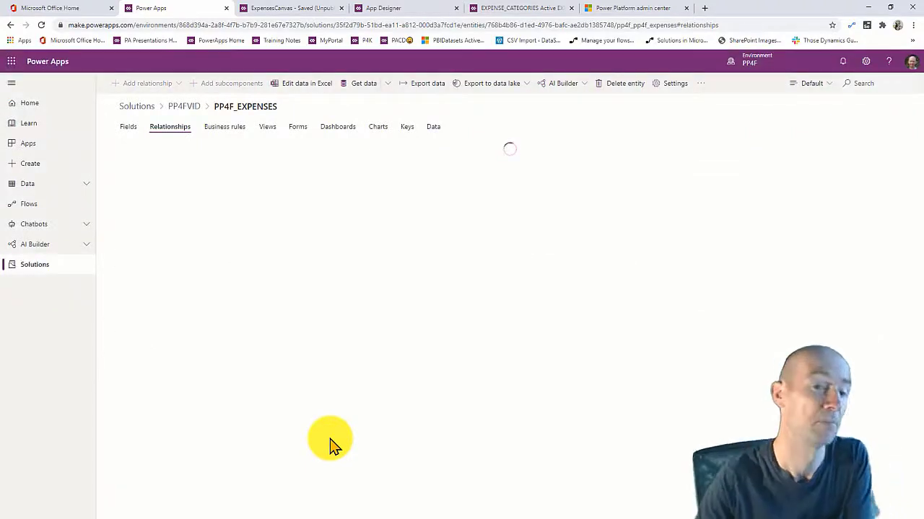
{"action": "left_click", "coordinate": [298, 126]}
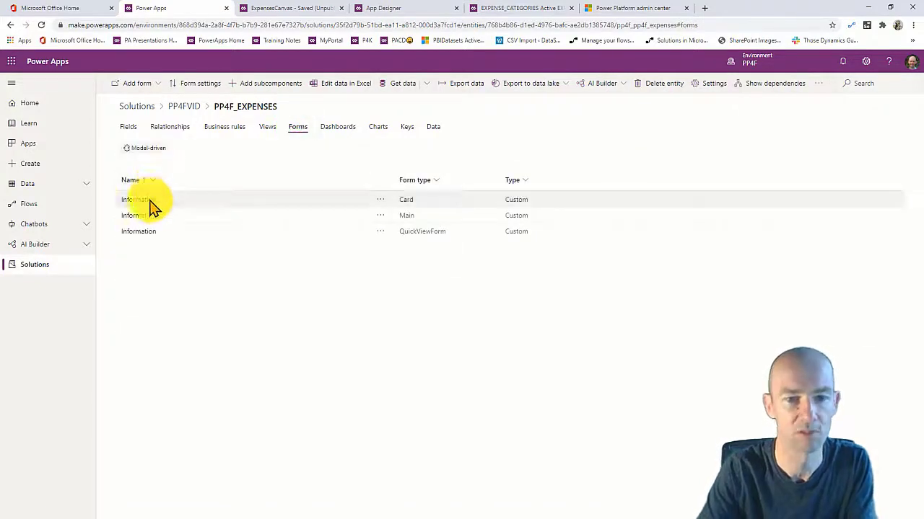
Put EXPENSEDATE, GROSS, EXPENSEIMAGE and EXPENSE_CATEGORY on the Information main form, then save and publish.
{"action": "left_click", "coordinate": [145, 215]}
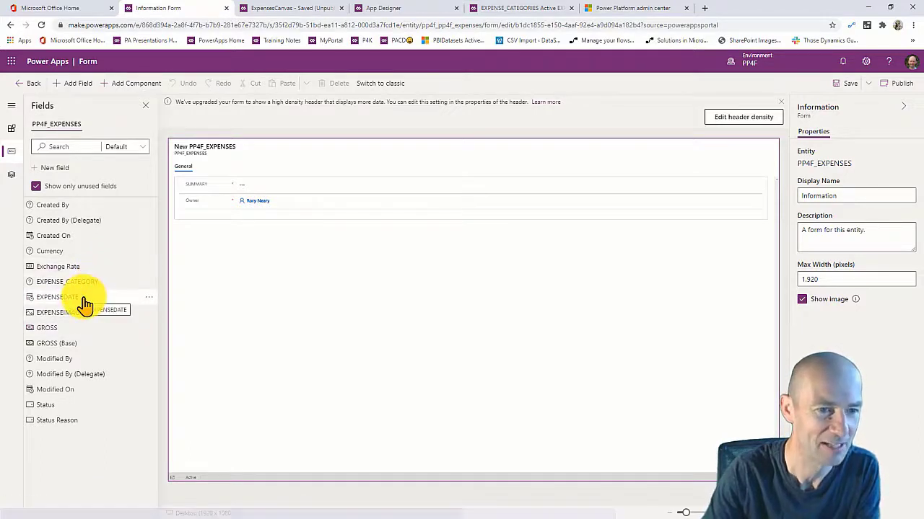
{"action": "left_click", "coordinate": [80, 297]}
{"action": "left_click", "coordinate": [78, 315]}
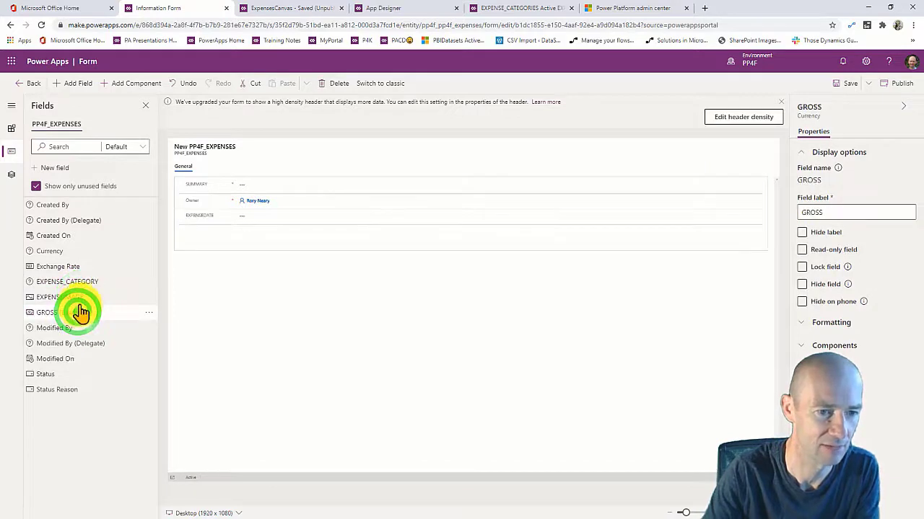
{"action": "left_click", "coordinate": [78, 298]}
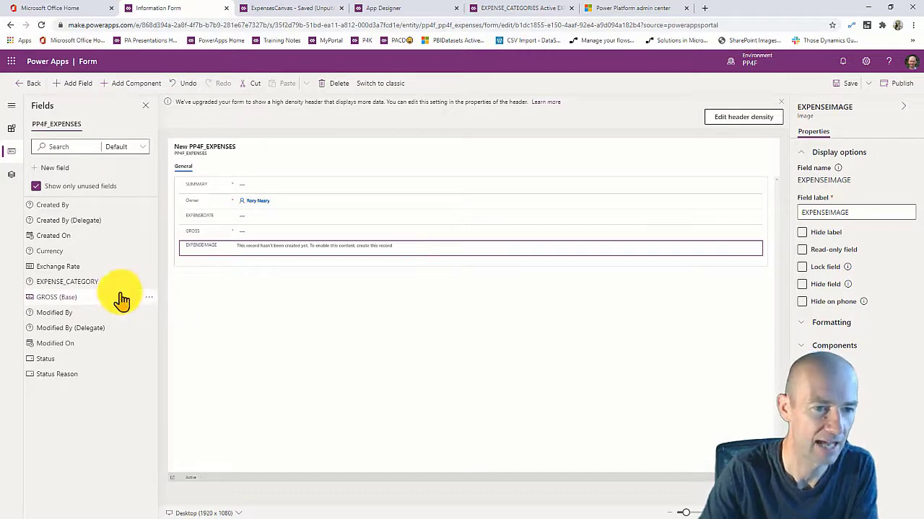
{"action": "left_click", "coordinate": [97, 282]}
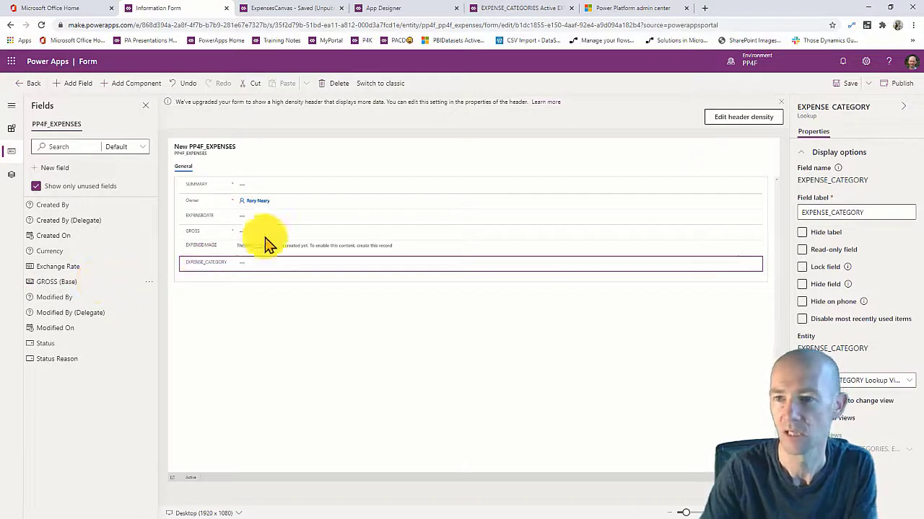
{"action": "left_click", "coordinate": [850, 85]}
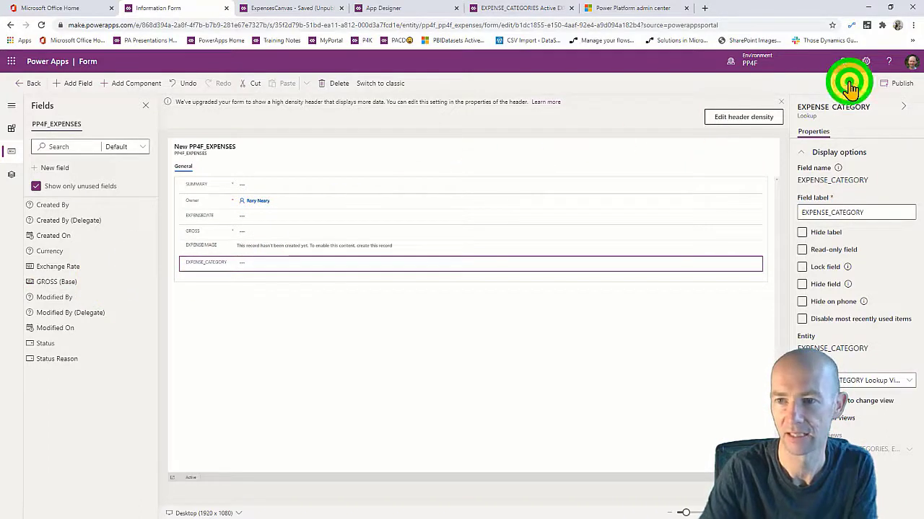
{"action": "left_click", "coordinate": [901, 88]}
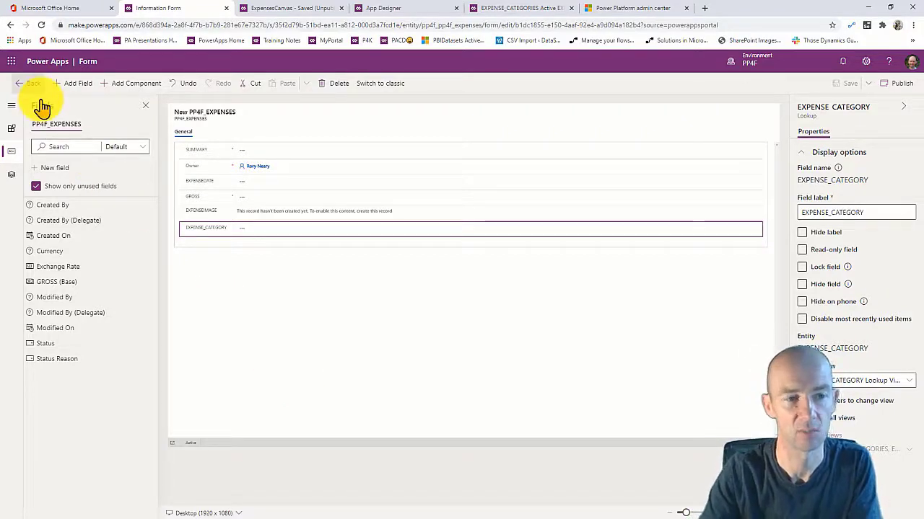
Return to the PP4FVID solution and open the PP4F_EXPENSES model-driven app in App Designer.
{"action": "left_click", "coordinate": [28, 83]}
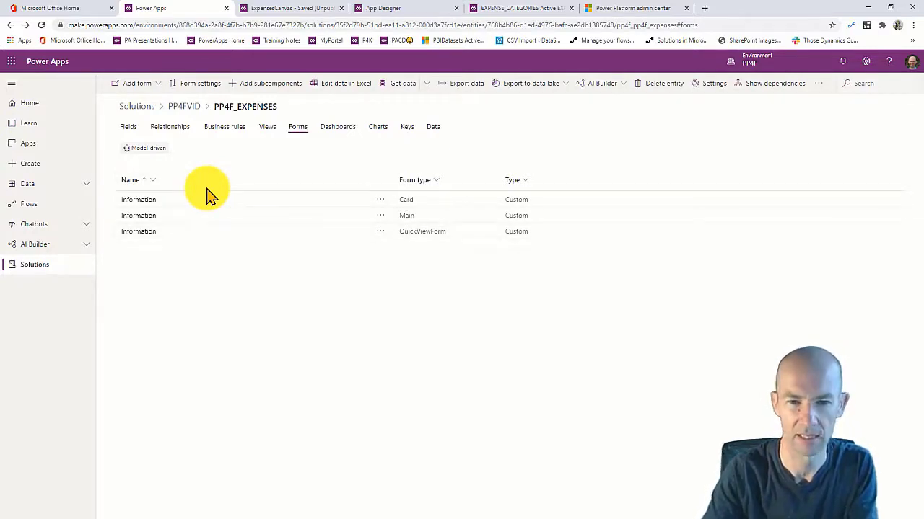
{"action": "left_click", "coordinate": [184, 109]}
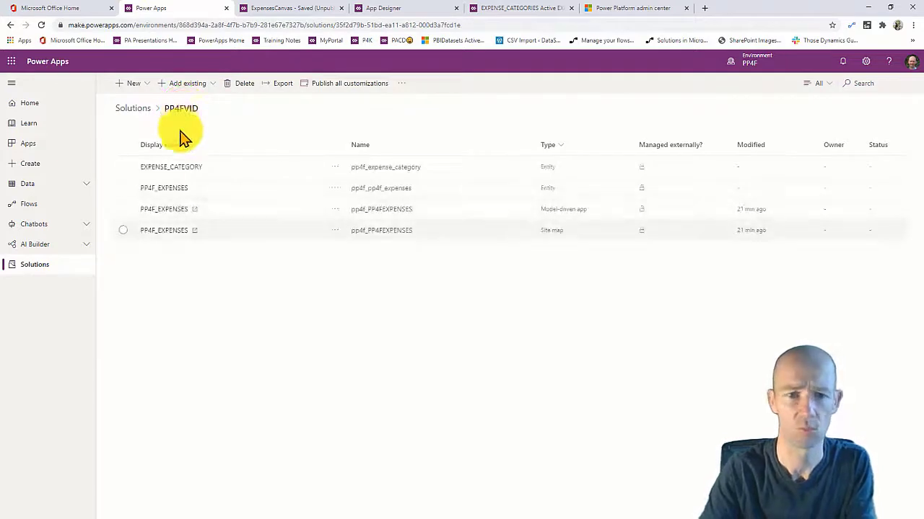
{"action": "left_click", "coordinate": [170, 208]}
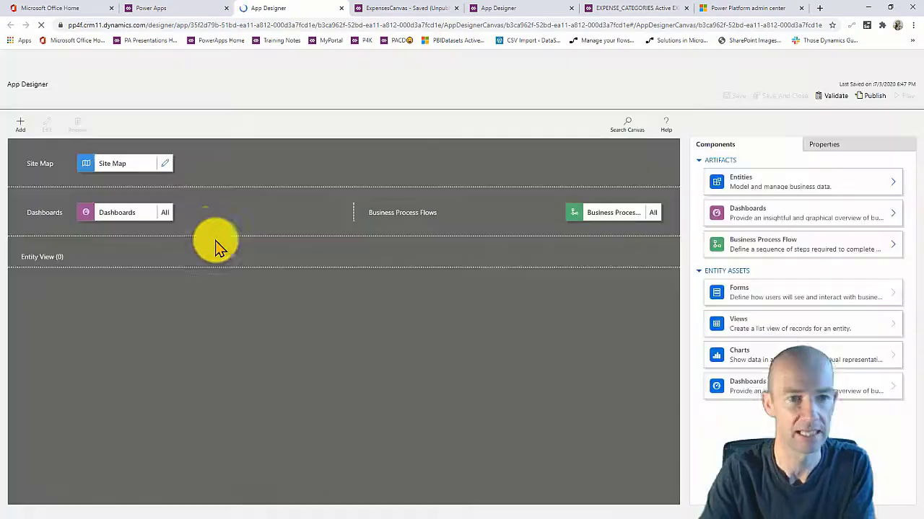
Open the site map designer and select the existing EXPENSE_CATEGORIES subarea.
{"action": "left_click", "coordinate": [165, 164]}
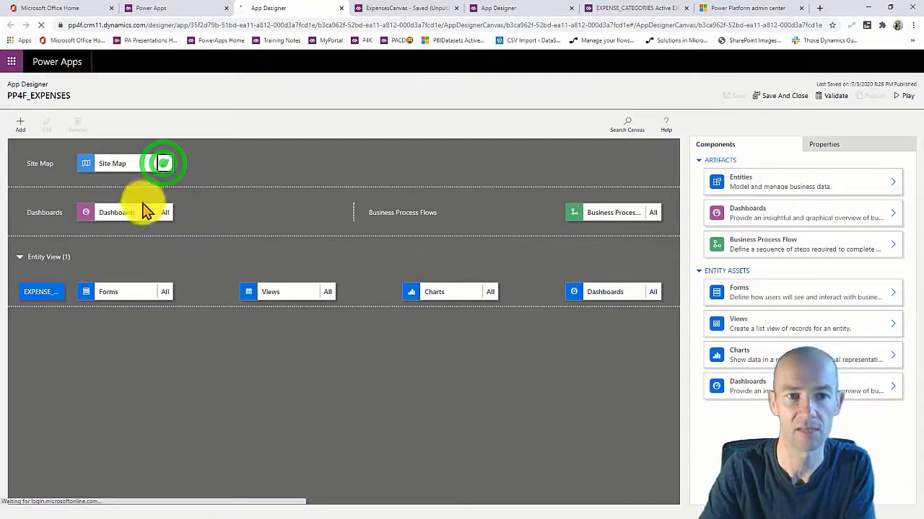
{"action": "left_click", "coordinate": [164, 163]}
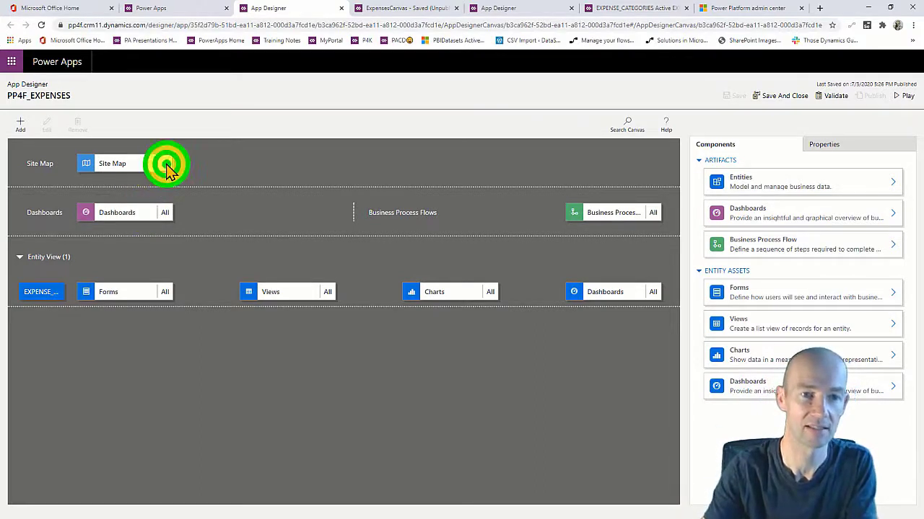
{"action": "left_click", "coordinate": [237, 170]}
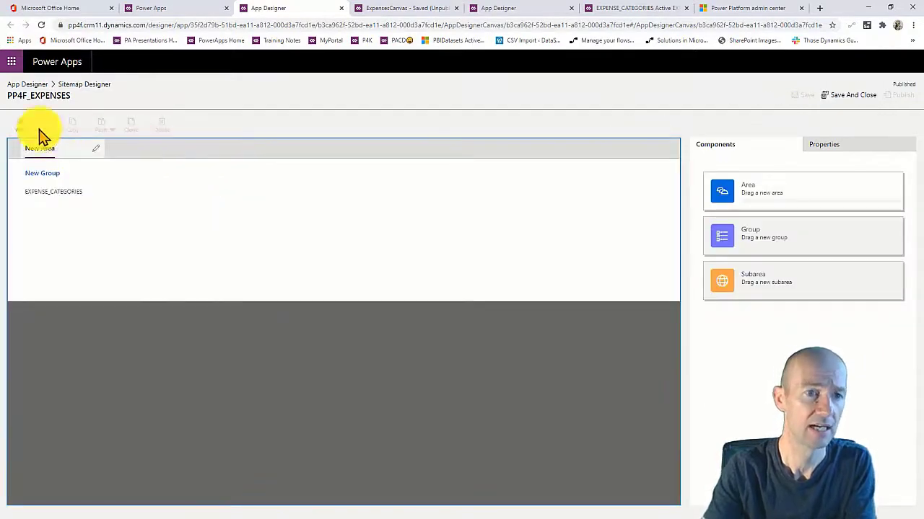
{"action": "left_click", "coordinate": [22, 128]}
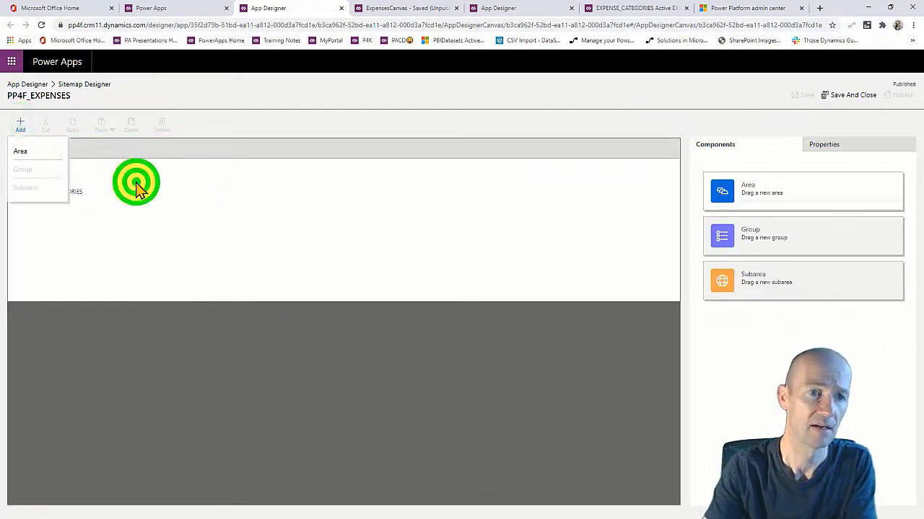
{"action": "left_click", "coordinate": [135, 182]}
{"action": "left_click", "coordinate": [78, 196]}
Add a new Entity-type subarea pointing to PP4F_EXPENSES and save the site map.
{"action": "left_click", "coordinate": [21, 128]}
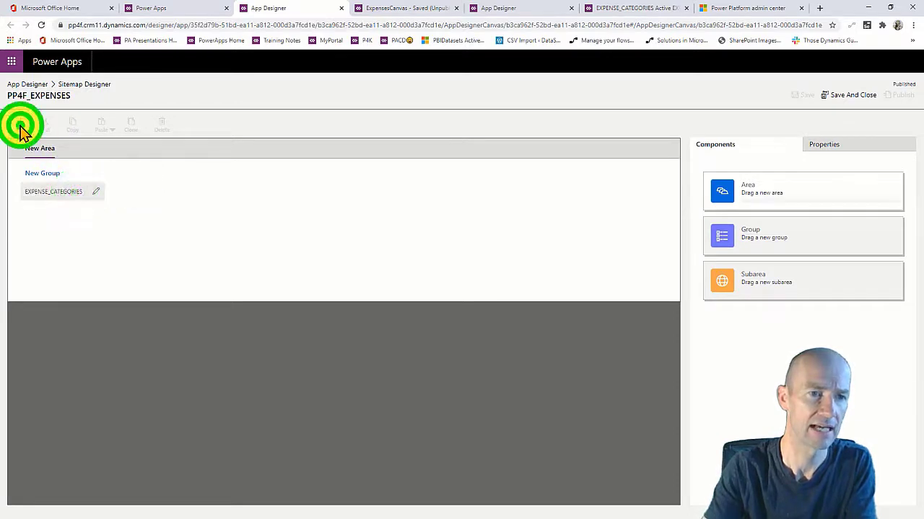
{"action": "left_click", "coordinate": [33, 187]}
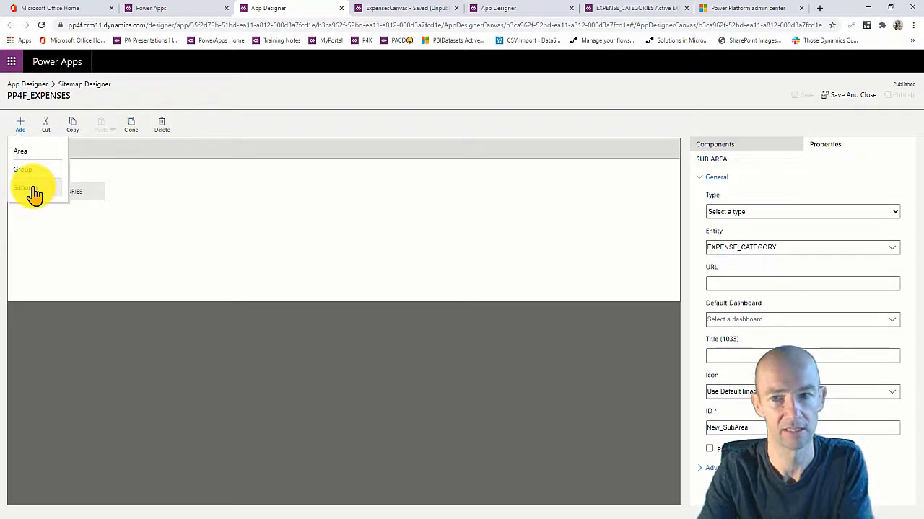
{"action": "left_click", "coordinate": [769, 211]}
{"action": "left_click", "coordinate": [743, 257]}
{"action": "left_click", "coordinate": [769, 263]}
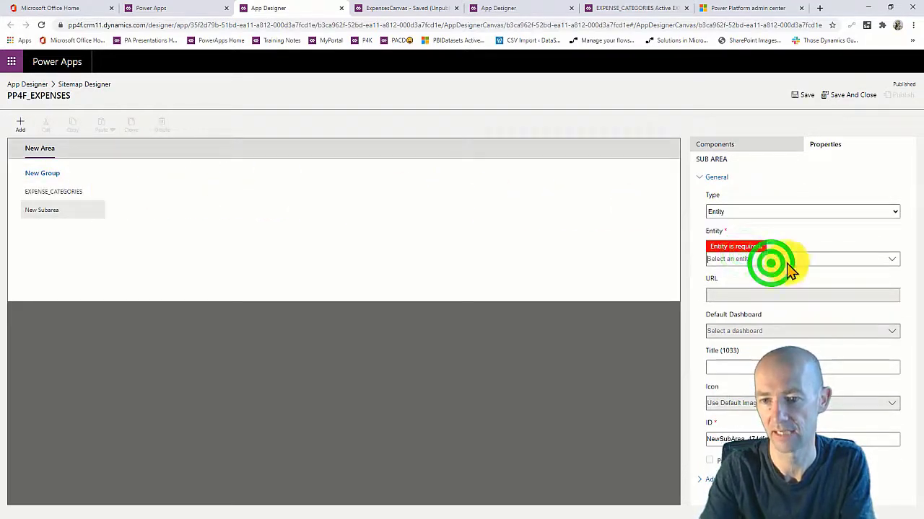
{"action": "left_click", "coordinate": [891, 260]}
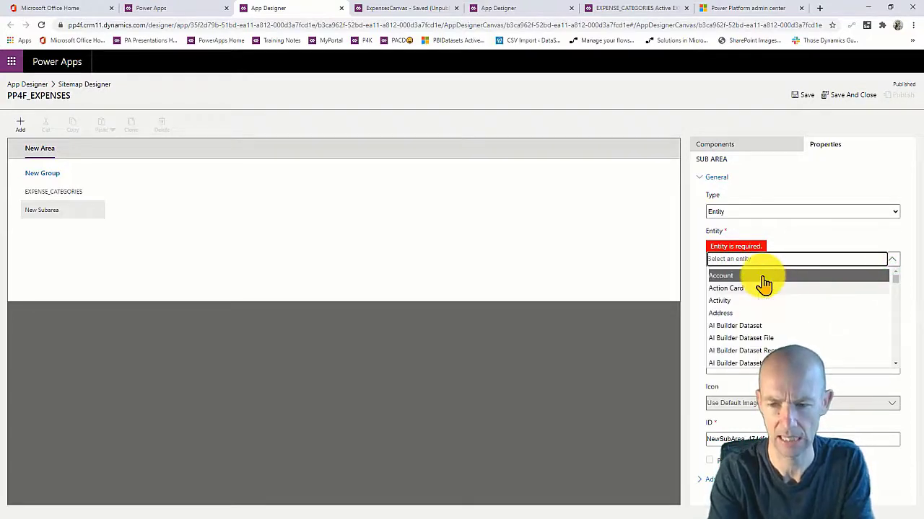
{"action": "type", "text": "exp"}
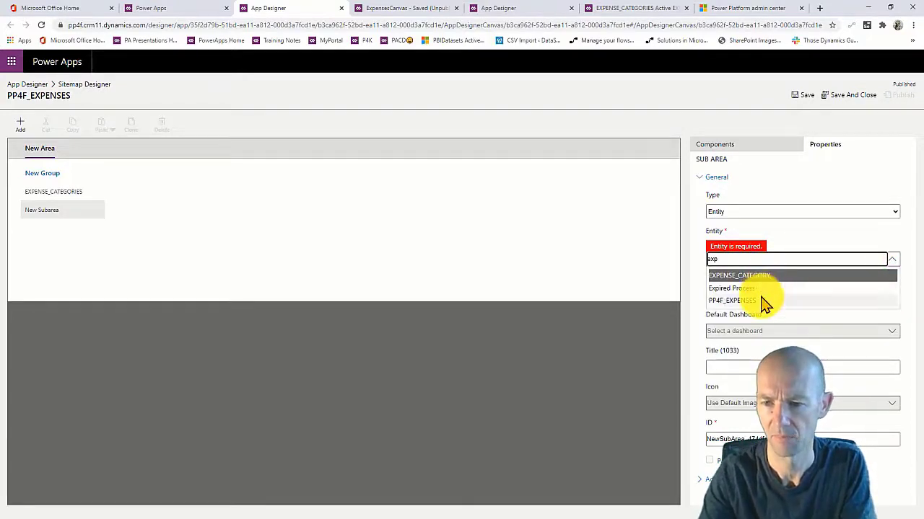
{"action": "left_click", "coordinate": [761, 300]}
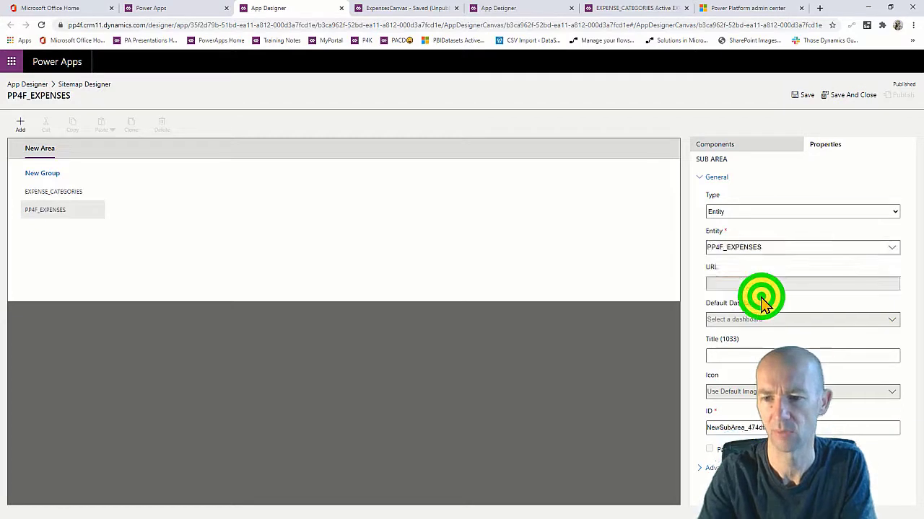
{"action": "left_click", "coordinate": [835, 99]}
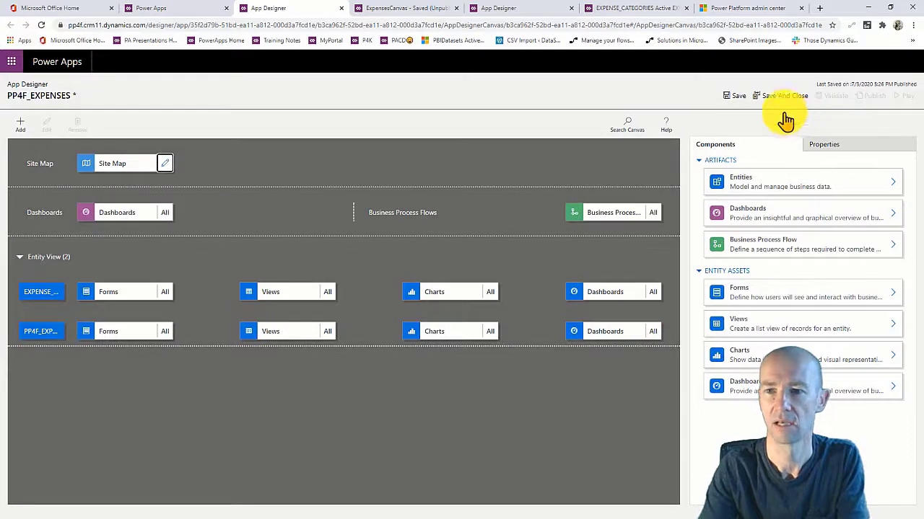
Save, validate (2 warnings) and publish the PP4F_EXPENSES app, then launch it.
{"action": "left_click", "coordinate": [736, 96]}
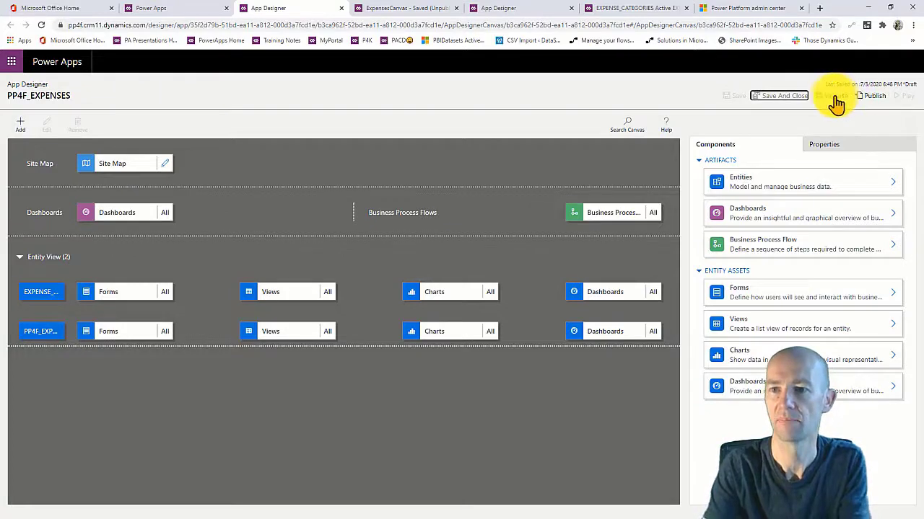
{"action": "left_click", "coordinate": [833, 97]}
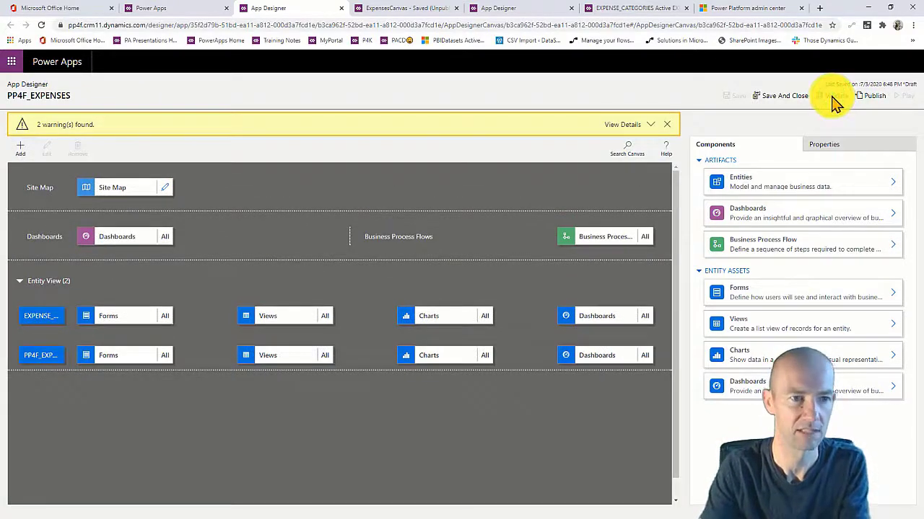
{"action": "left_click", "coordinate": [874, 97]}
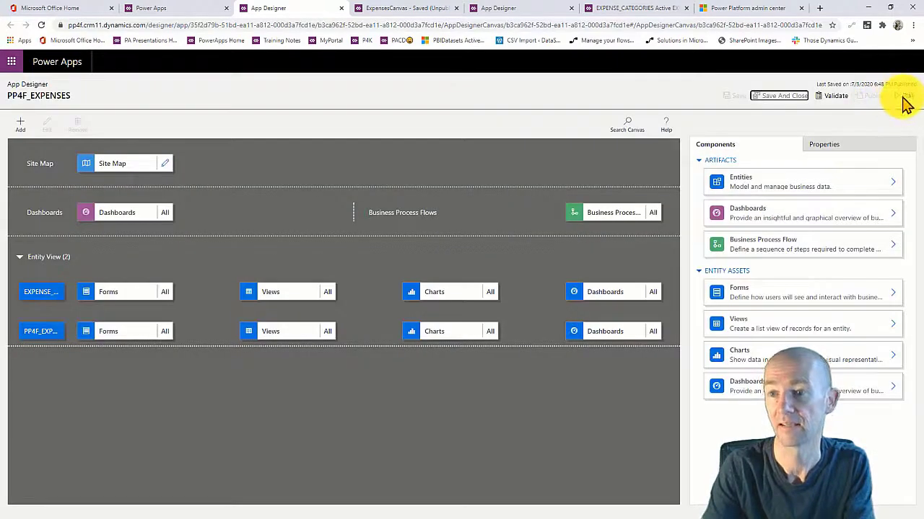
{"action": "left_click", "coordinate": [904, 96]}
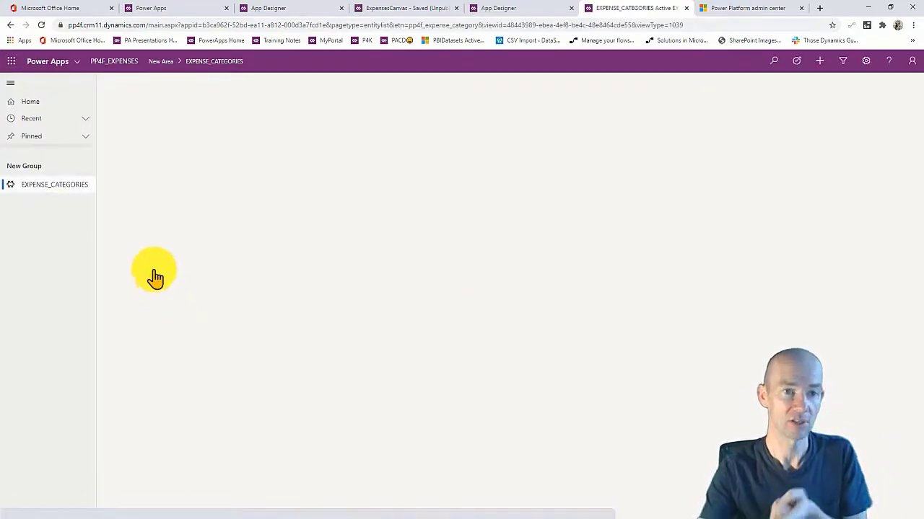
Reload the model-driven app, go to the PP4F_EXPENSES list and start a + New record.
{"action": "left_click", "coordinate": [41, 26]}
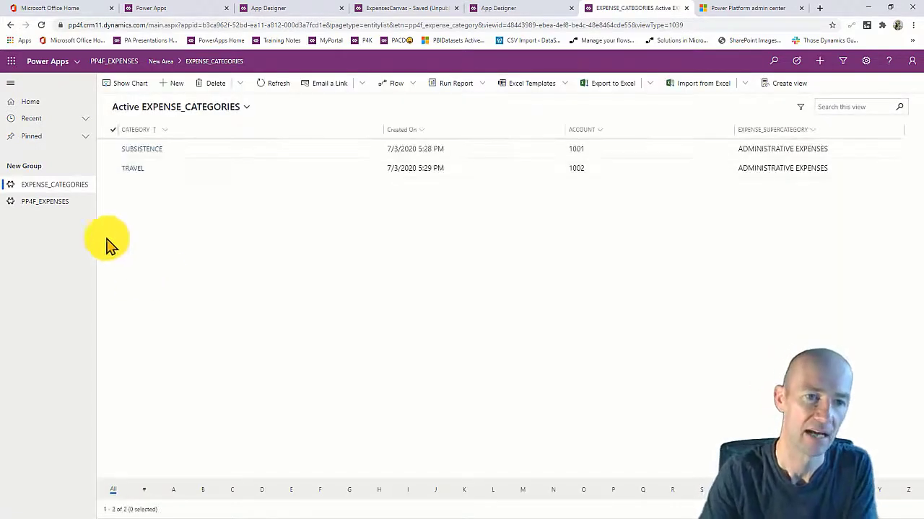
{"action": "left_click", "coordinate": [45, 202]}
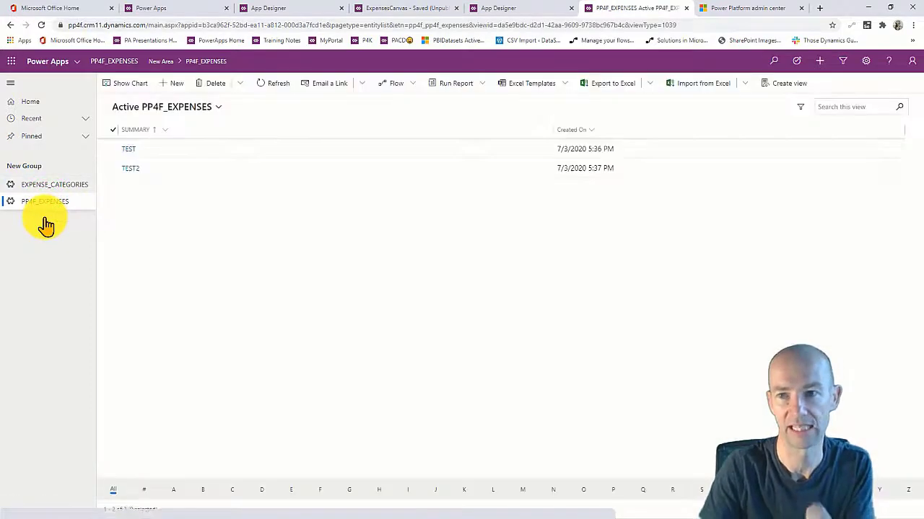
{"action": "left_click", "coordinate": [818, 61]}
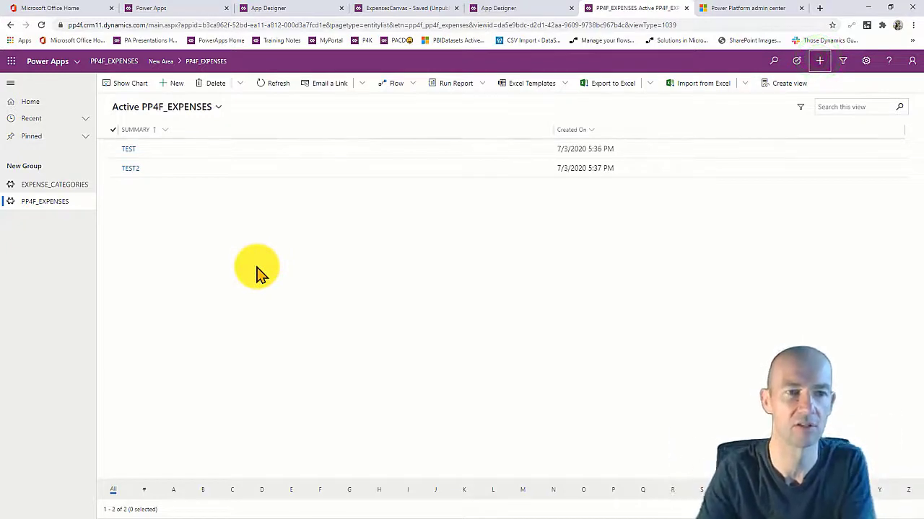
{"action": "left_click", "coordinate": [819, 62]}
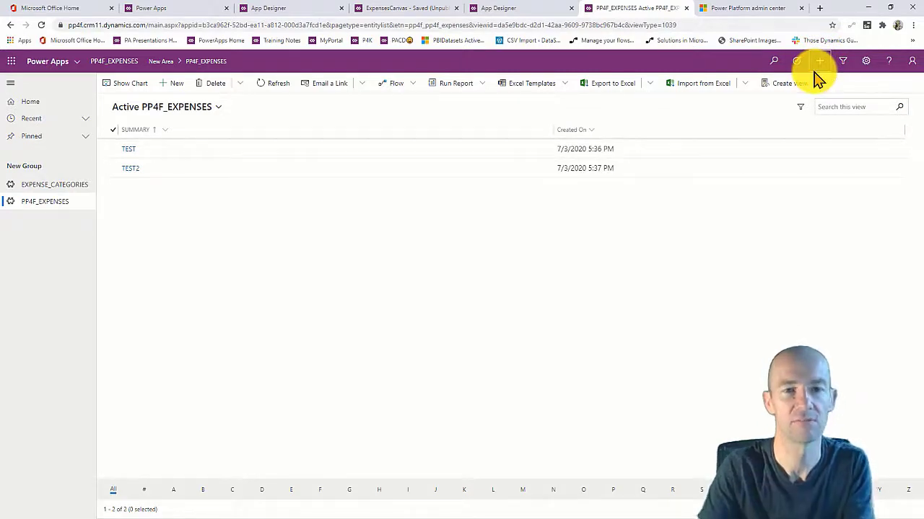
{"action": "left_click", "coordinate": [817, 64]}
{"action": "left_click", "coordinate": [269, 235]}
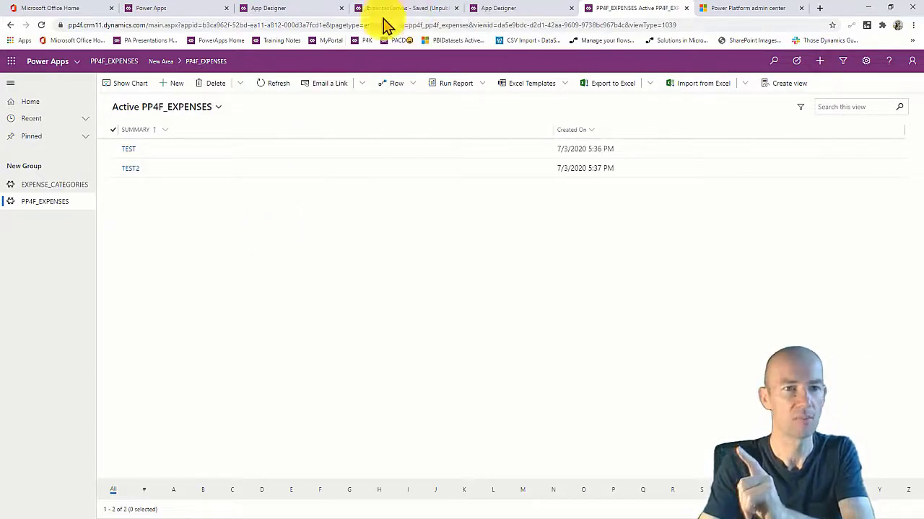
{"action": "left_click", "coordinate": [173, 83]}
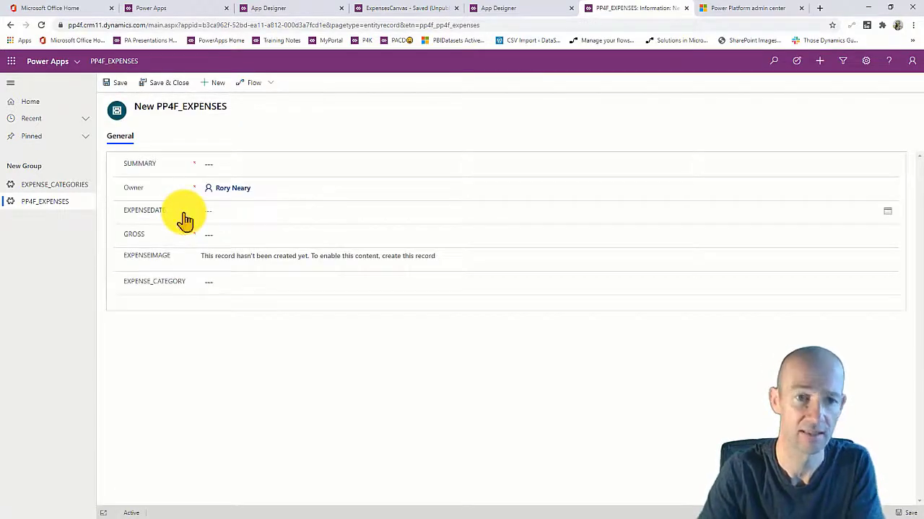
Fill in summary abc123, date 7/8/2020, gross 56 and category TRAVEL, then Save & Close.
{"action": "left_click", "coordinate": [226, 163]}
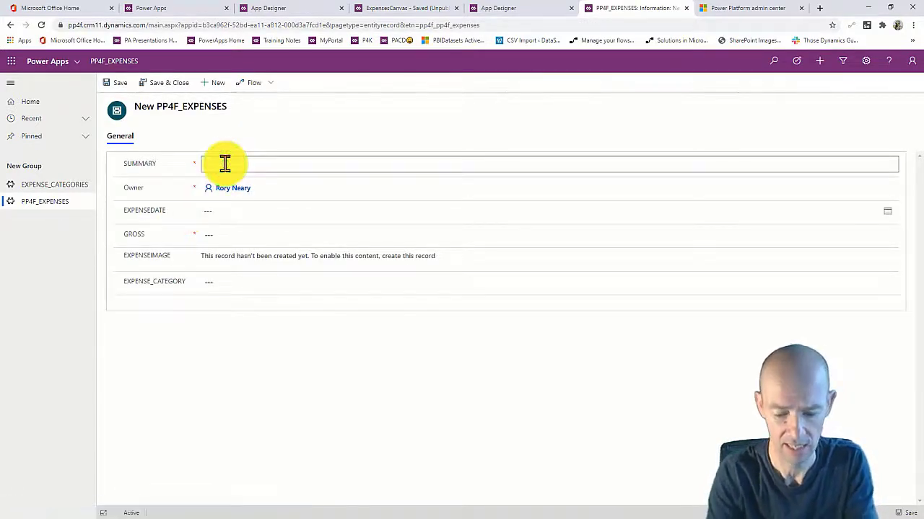
{"action": "left_click", "coordinate": [214, 210]}
{"action": "left_click", "coordinate": [251, 276]}
{"action": "left_click", "coordinate": [216, 231]}
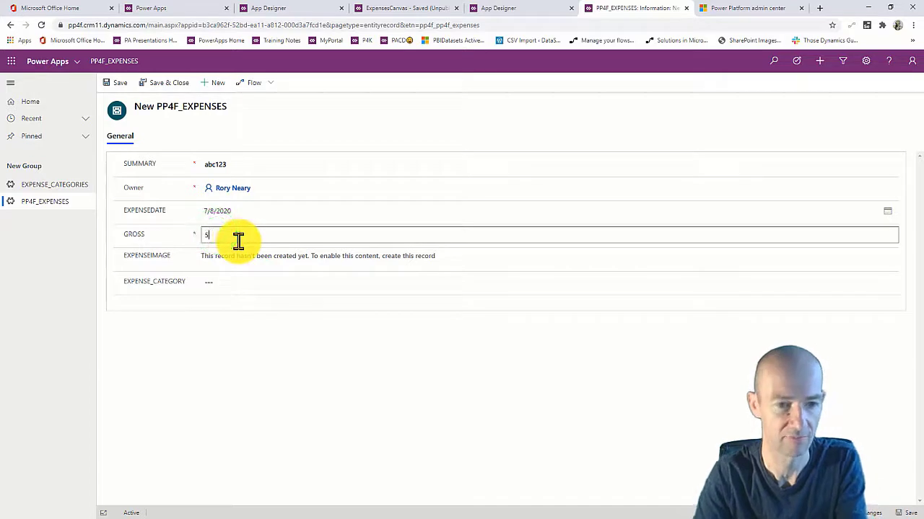
{"action": "type", "text": "56"}
{"action": "left_click", "coordinate": [227, 256]}
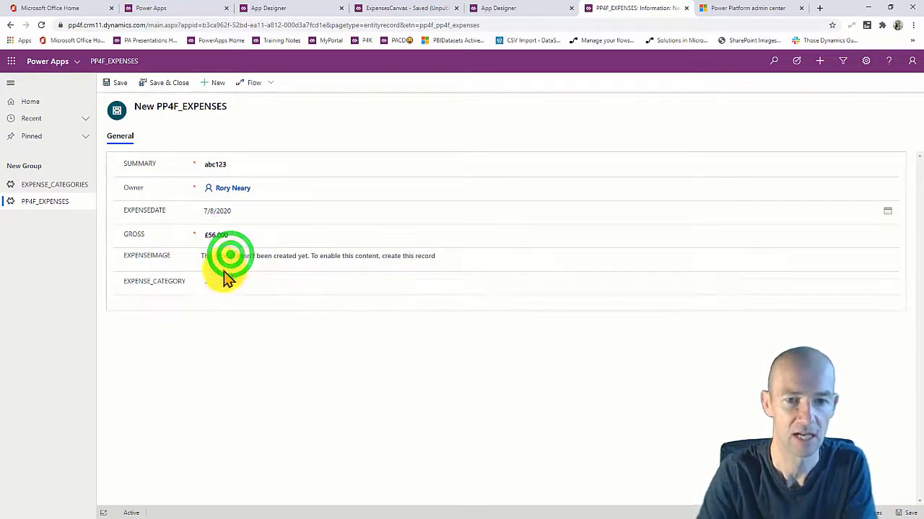
{"action": "left_click", "coordinate": [218, 284]}
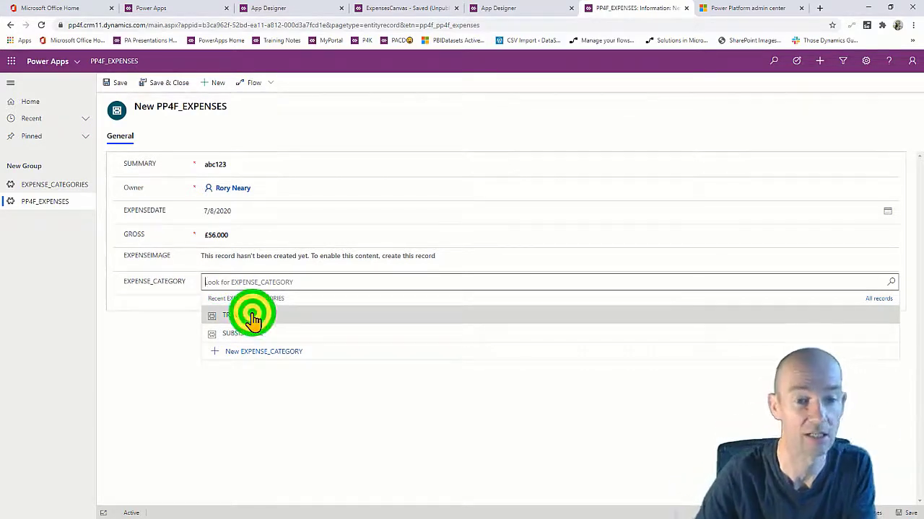
{"action": "left_click", "coordinate": [251, 316]}
{"action": "left_click", "coordinate": [264, 334]}
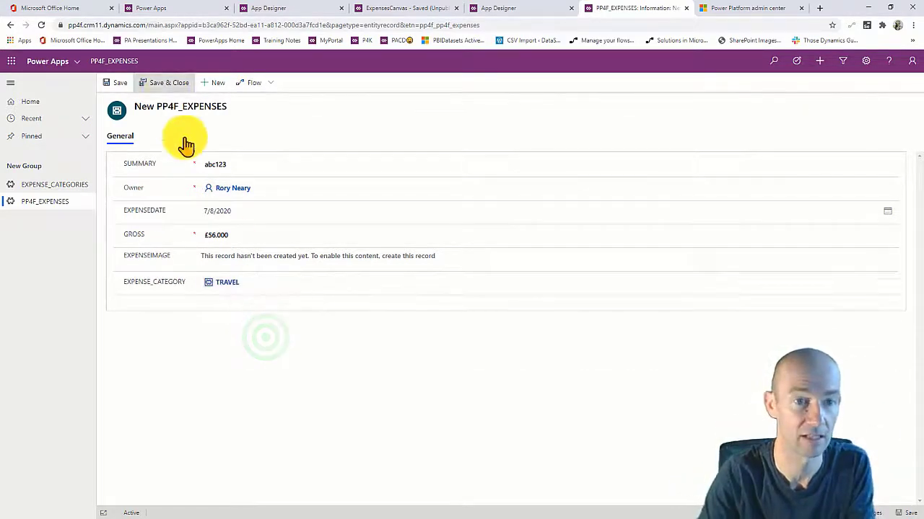
{"action": "left_click", "coordinate": [159, 82]}
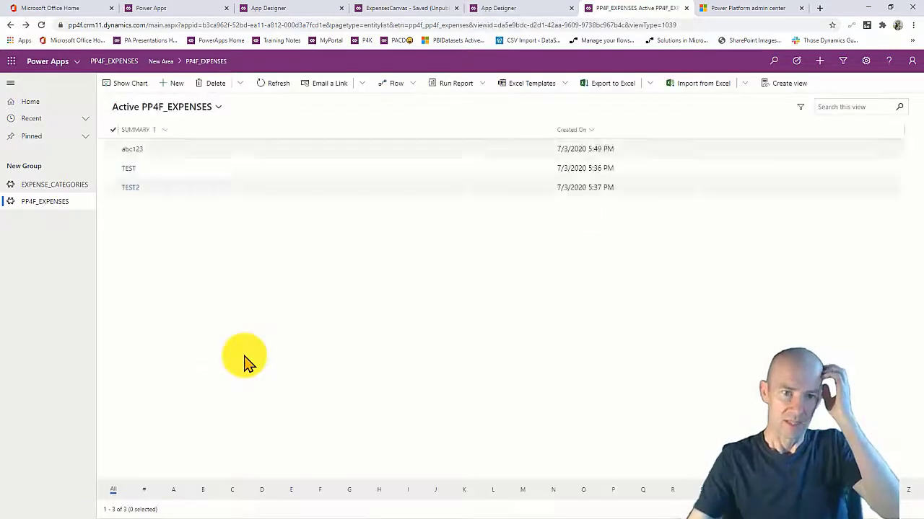
Upload the chart image from Downloads > RockPaperScissors to abc123, then Save & Close.
{"action": "left_click", "coordinate": [126, 154]}
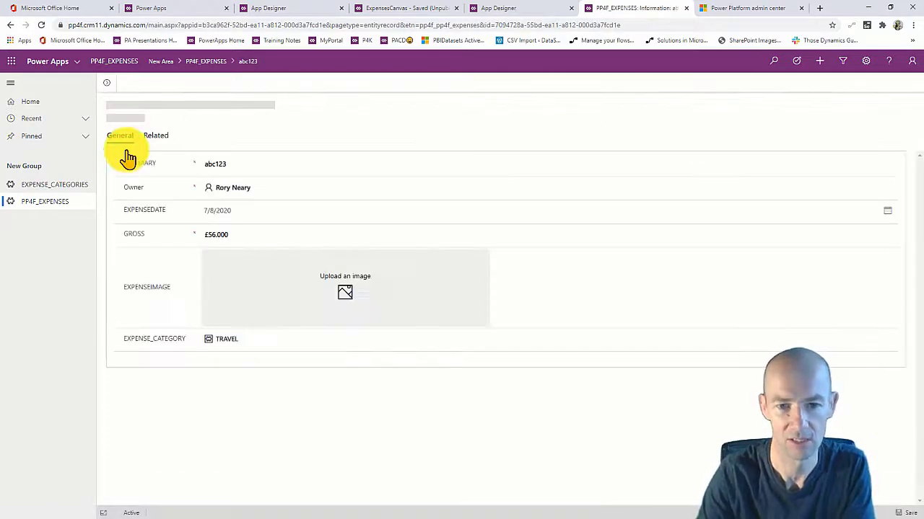
{"action": "left_click", "coordinate": [345, 294]}
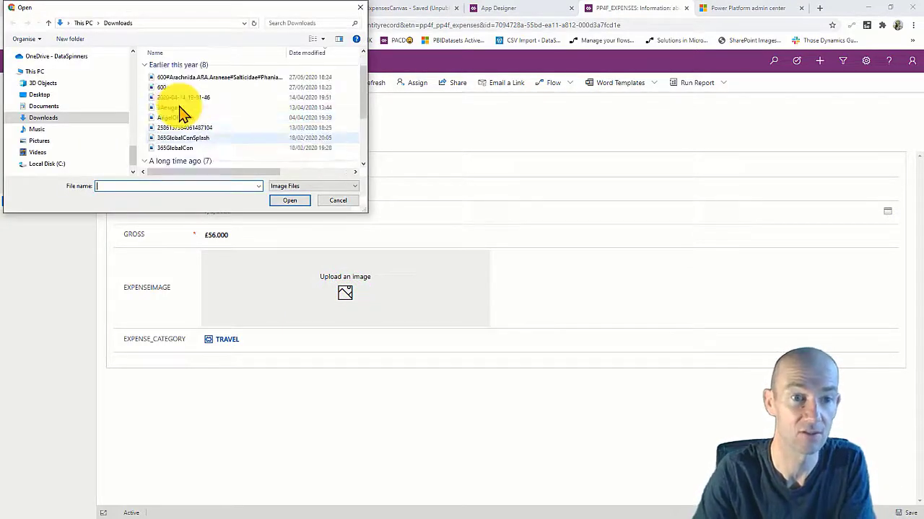
{"action": "scroll", "coordinate": [184, 114], "scroll_direction": "up", "scroll_amount": 10}
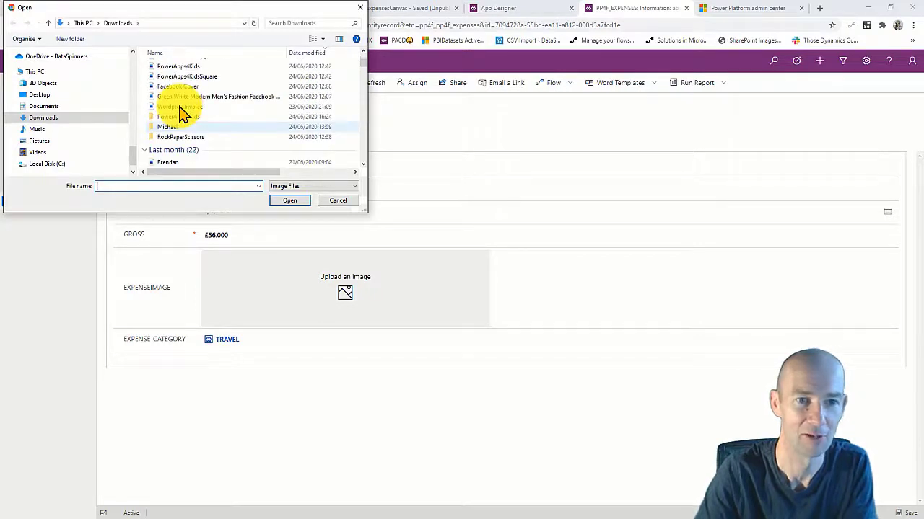
{"action": "double_click", "coordinate": [194, 136]}
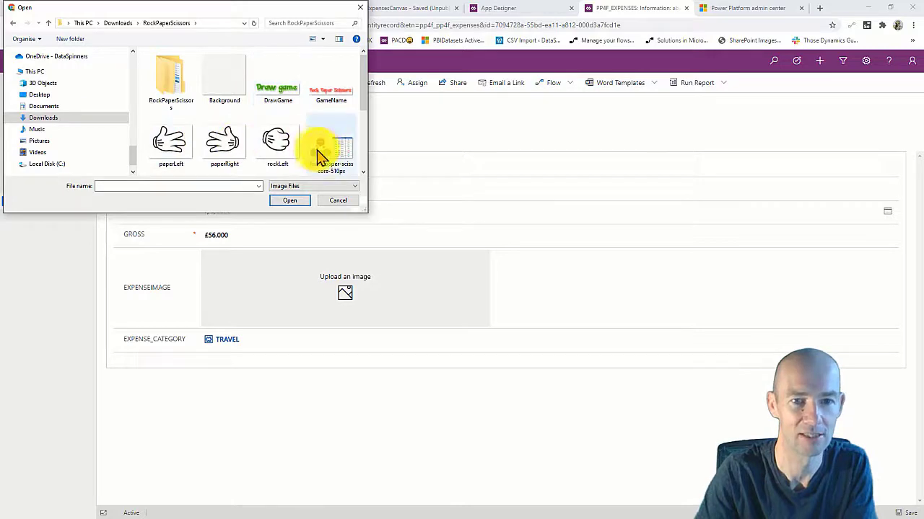
{"action": "left_click", "coordinate": [320, 154]}
{"action": "left_click", "coordinate": [289, 201]}
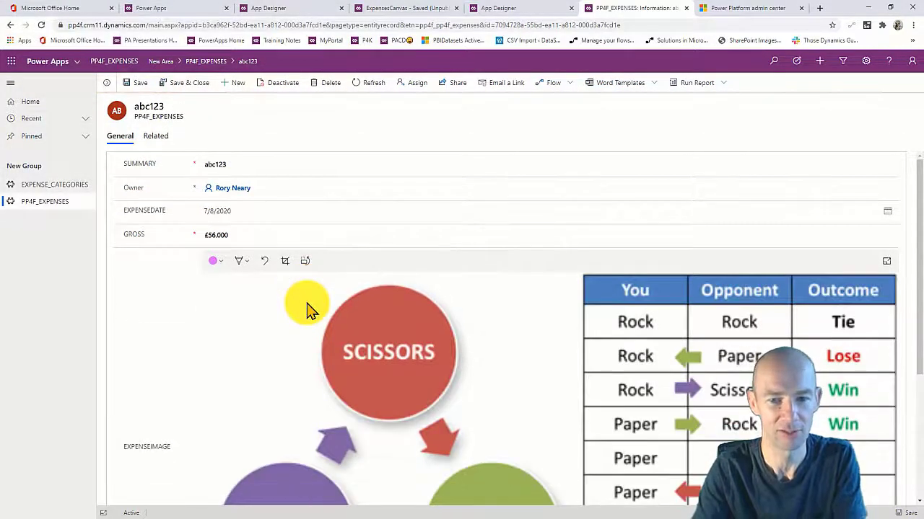
{"action": "scroll", "coordinate": [306, 304], "scroll_direction": "down", "scroll_amount": 3}
{"action": "scroll", "coordinate": [307, 304], "scroll_direction": "up", "scroll_amount": 2}
{"action": "scroll", "coordinate": [306, 305], "scroll_direction": "up", "scroll_amount": 2}
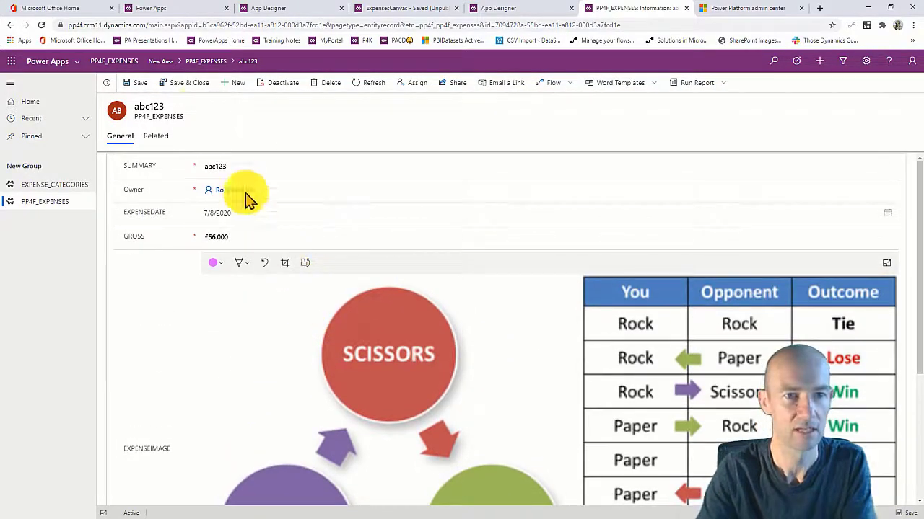
{"action": "left_click", "coordinate": [186, 82]}
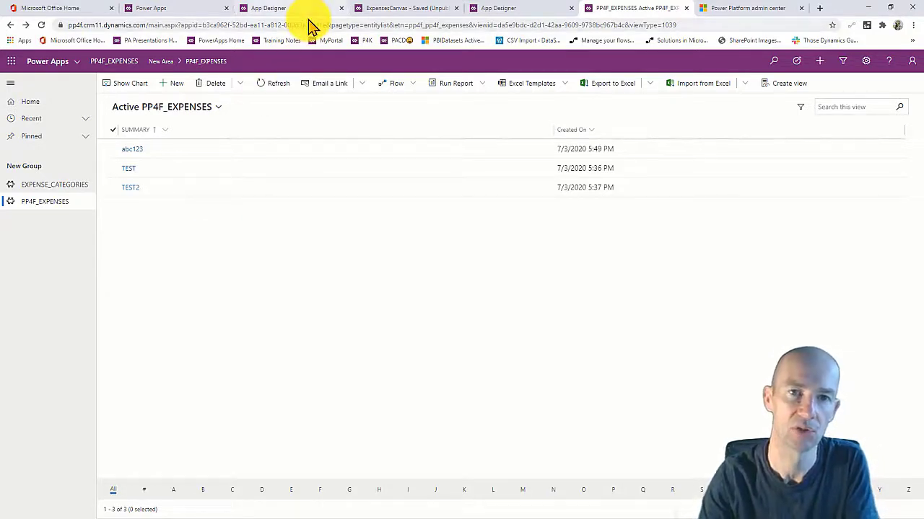
Switch to ExpensesCanvas and preview its new-item form, then return to editing.
{"action": "left_click", "coordinate": [380, 13]}
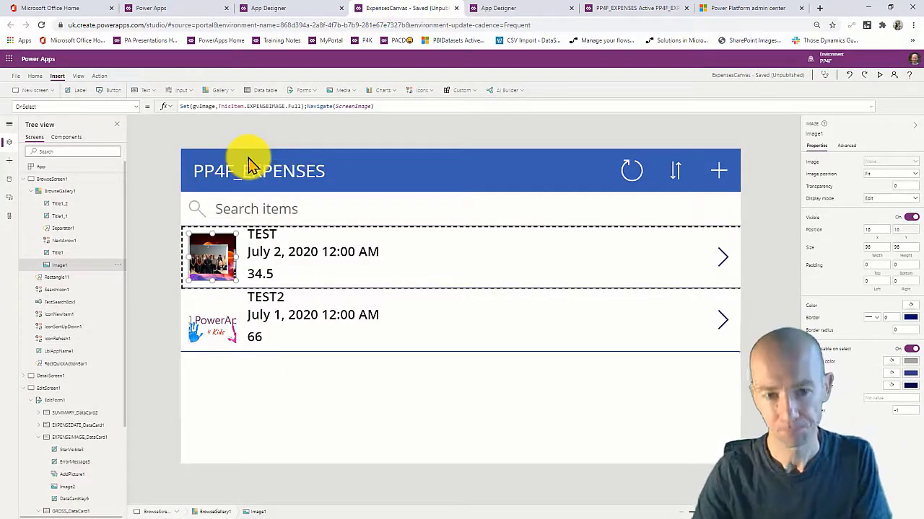
{"action": "left_click", "coordinate": [347, 379]}
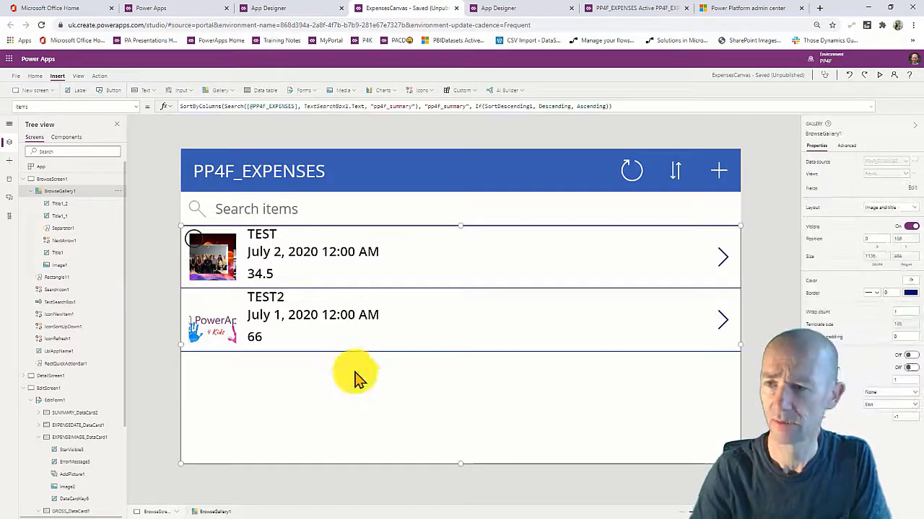
{"action": "left_click", "coordinate": [878, 75]}
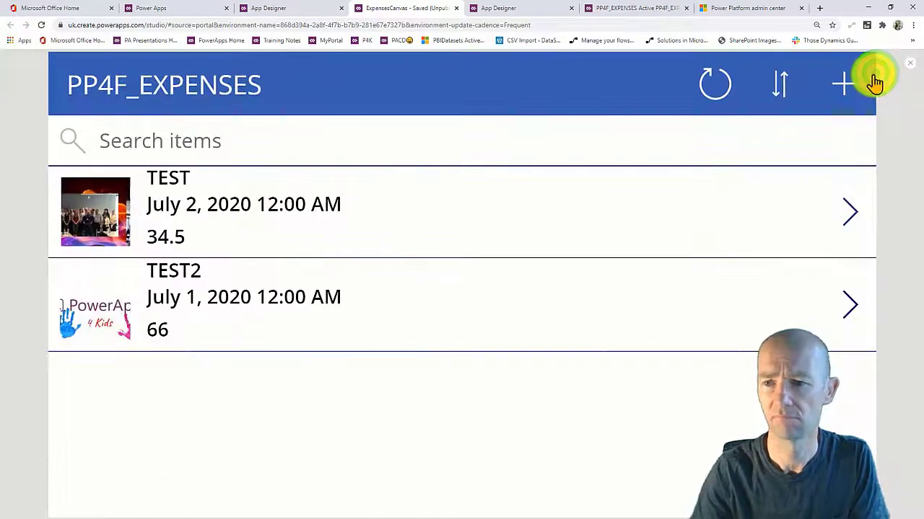
{"action": "left_click", "coordinate": [846, 93]}
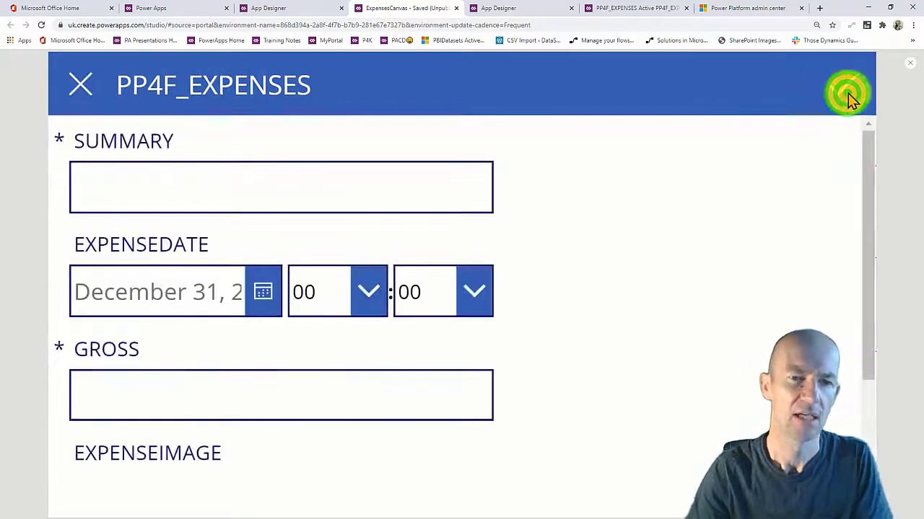
{"action": "left_click", "coordinate": [907, 70]}
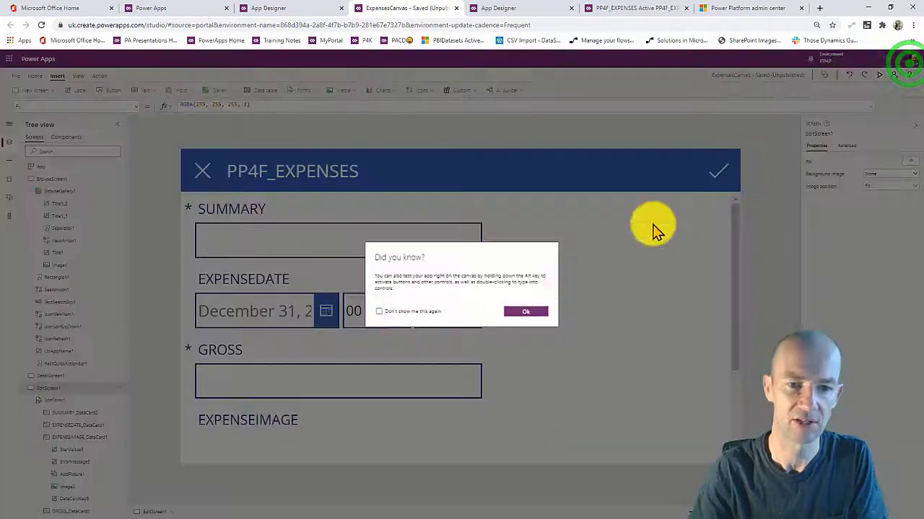
{"action": "left_click", "coordinate": [519, 309]}
Set EditForm1 to 2 columns and review its cards and field list.
{"action": "left_click", "coordinate": [417, 438]}
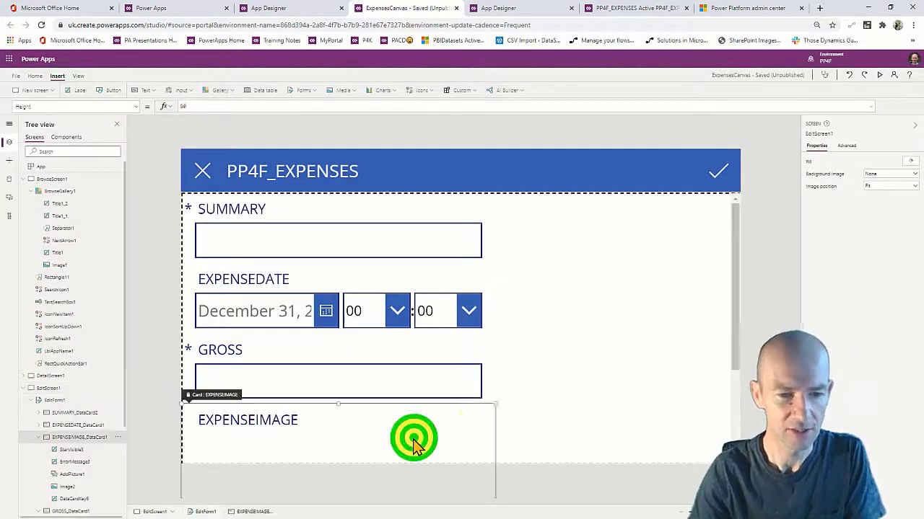
{"action": "left_click", "coordinate": [546, 409]}
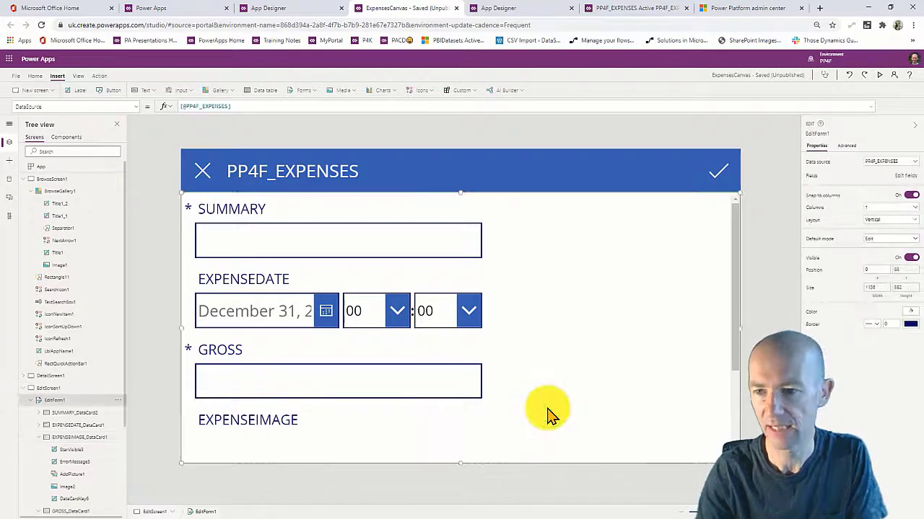
{"action": "left_click", "coordinate": [890, 207]}
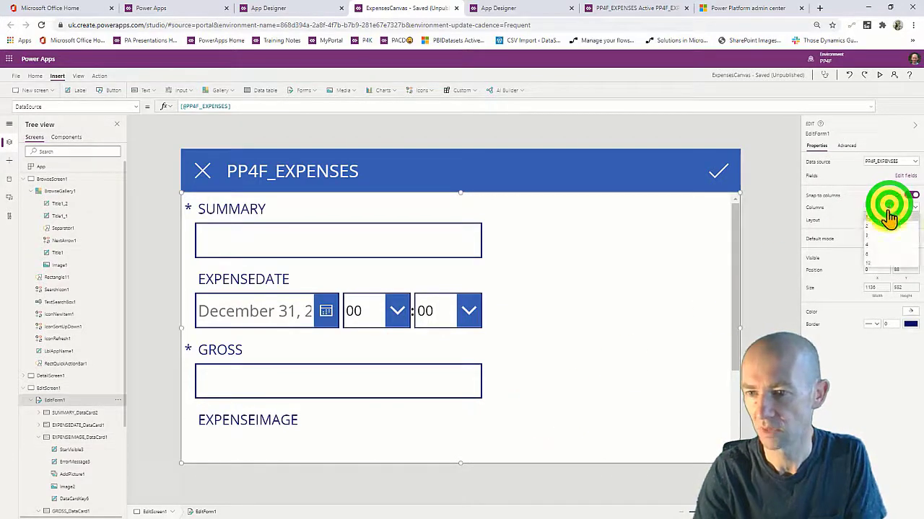
{"action": "left_click", "coordinate": [882, 226]}
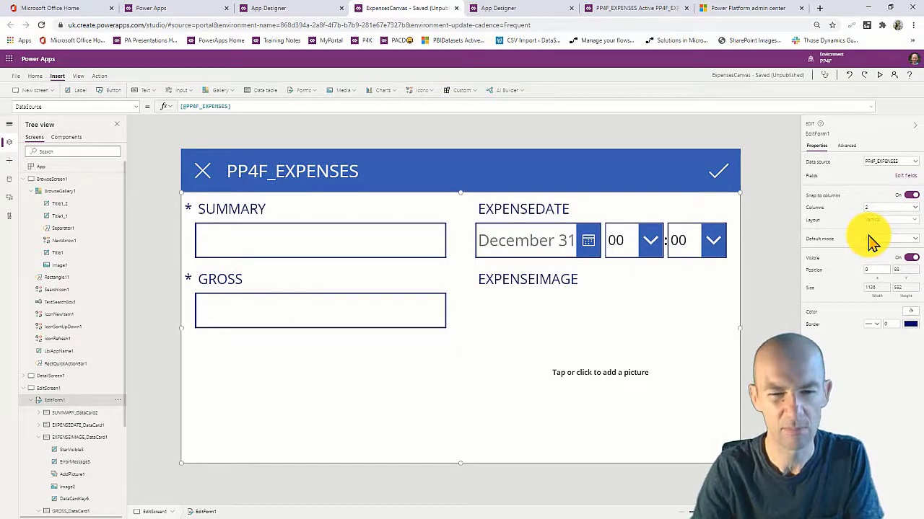
{"action": "left_click", "coordinate": [554, 330]}
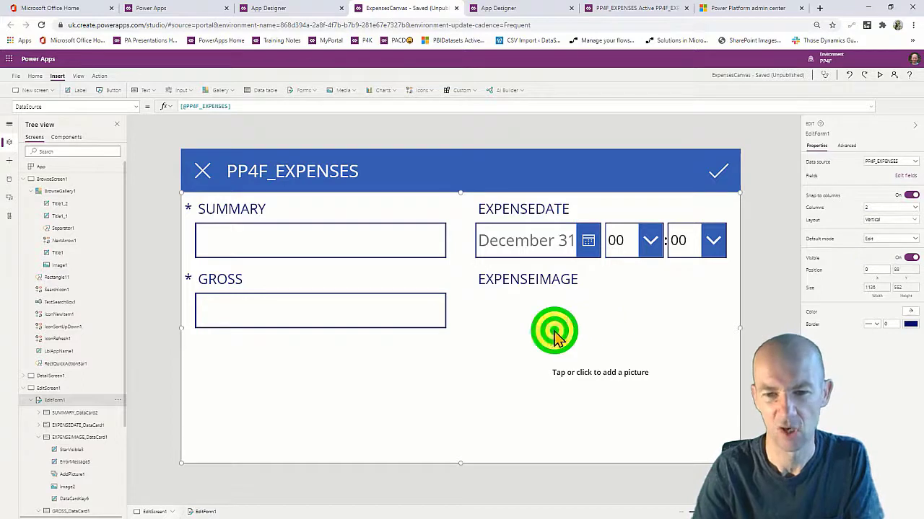
{"action": "left_click", "coordinate": [308, 402]}
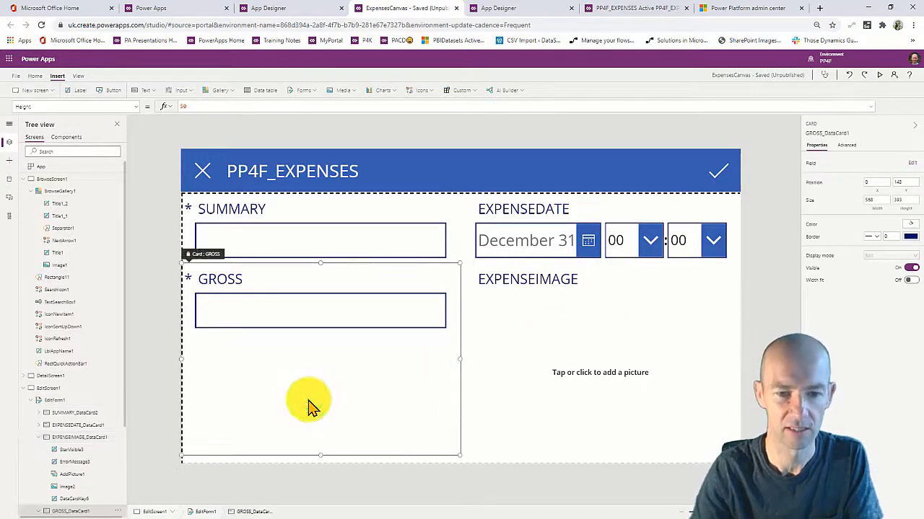
{"action": "left_click", "coordinate": [645, 382]}
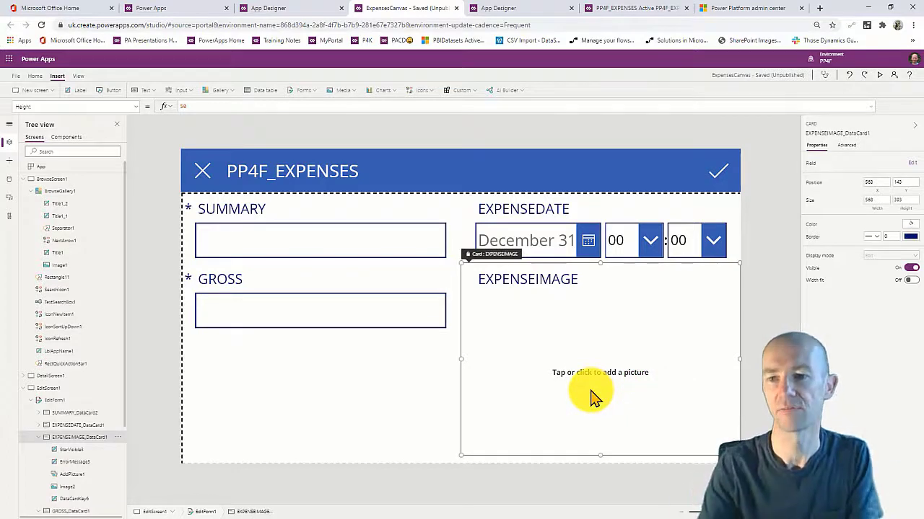
{"action": "left_click", "coordinate": [912, 163]}
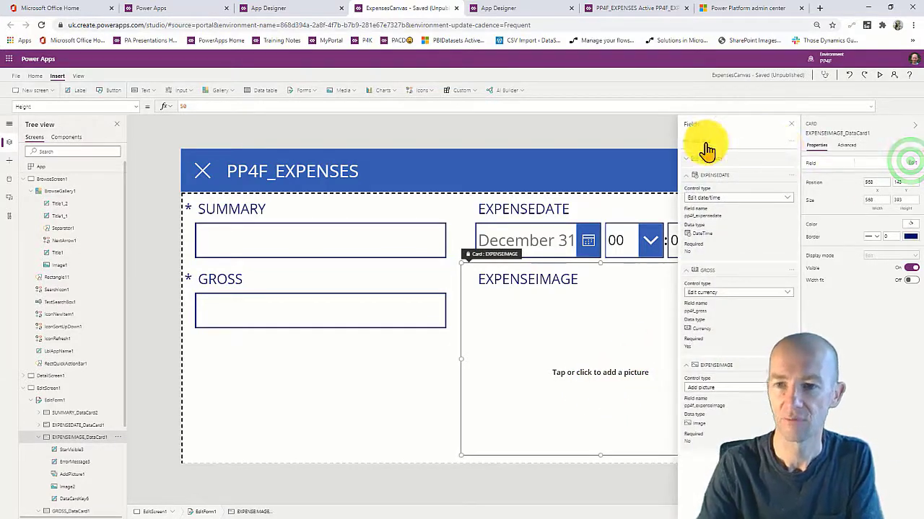
{"action": "left_click", "coordinate": [535, 127]}
{"action": "left_click", "coordinate": [78, 76]}
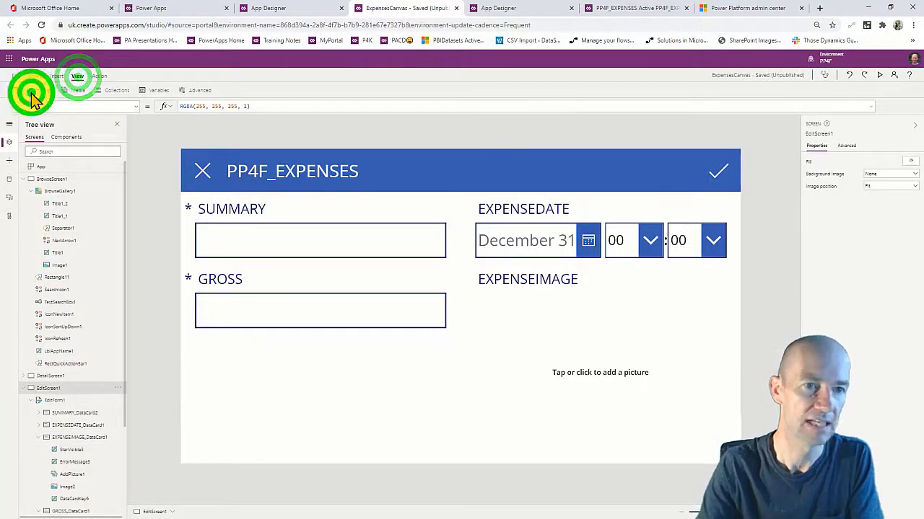
Refresh the PP4F_EXPENSES data source from the Data sources pane.
{"action": "left_click", "coordinate": [32, 92]}
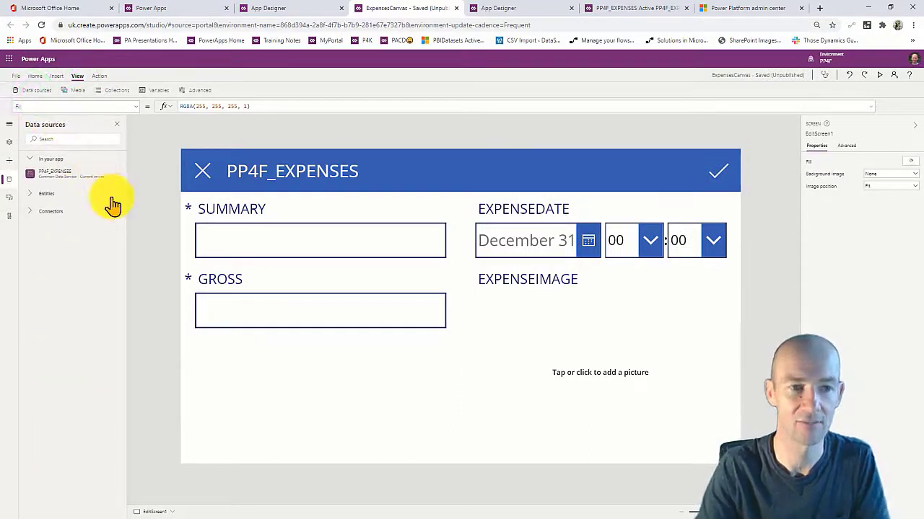
{"action": "left_click", "coordinate": [119, 175]}
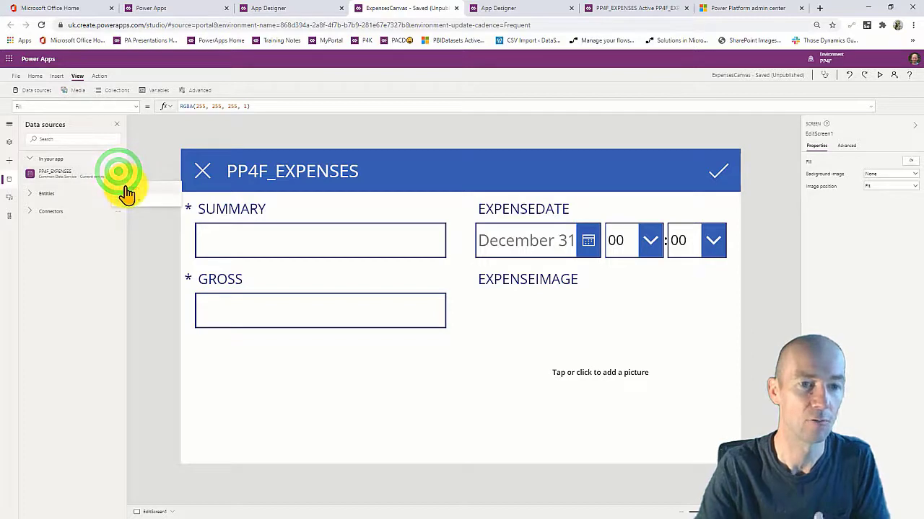
{"action": "left_click", "coordinate": [124, 187]}
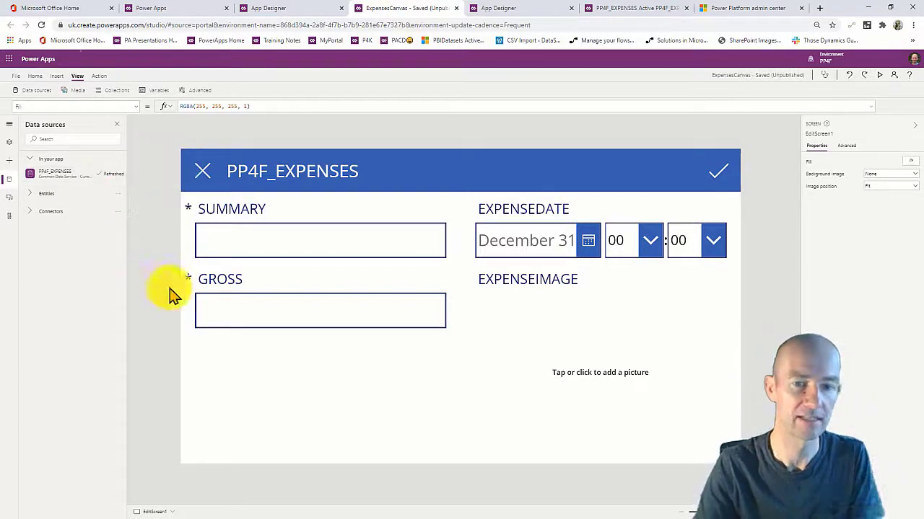
{"action": "left_click", "coordinate": [401, 404]}
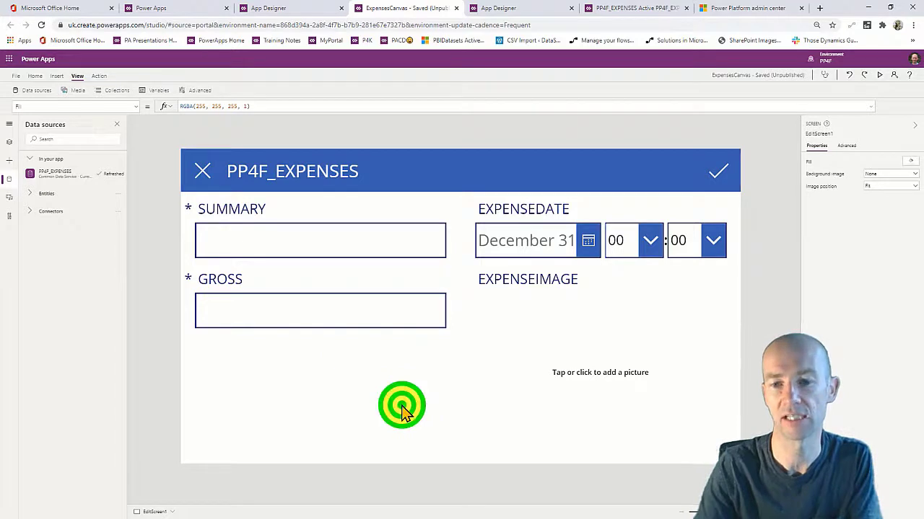
{"action": "left_click", "coordinate": [626, 457]}
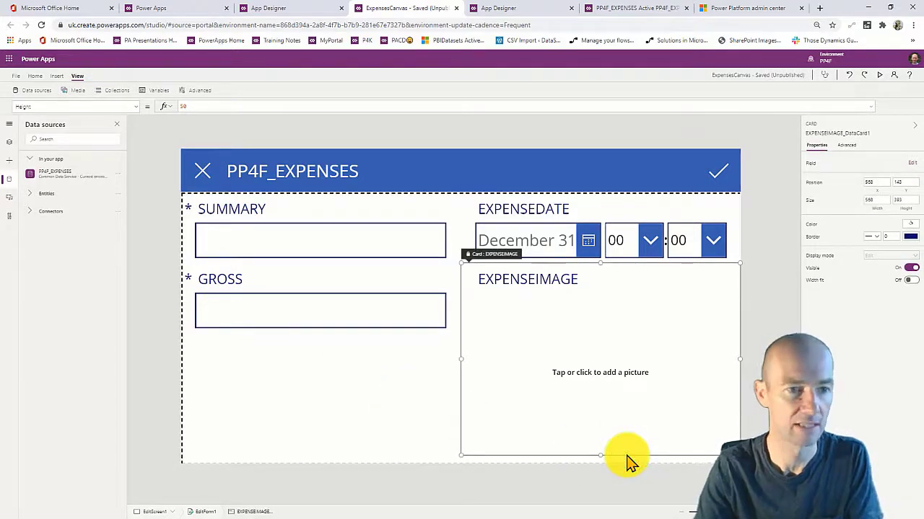
Add the EXPENSE_CATEGORY field to EditForm1 via a 'ca' search and preview the form.
{"action": "left_click", "coordinate": [214, 511]}
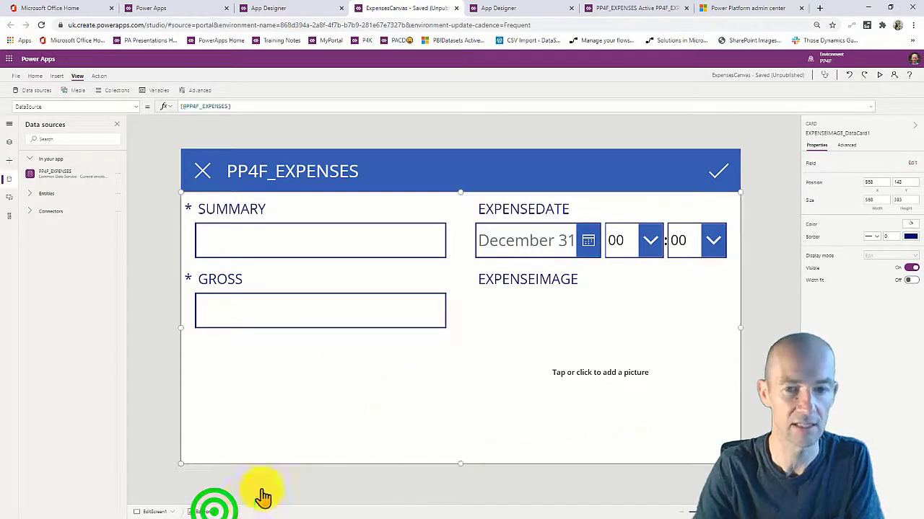
{"action": "left_click", "coordinate": [902, 175]}
{"action": "left_click", "coordinate": [702, 140]}
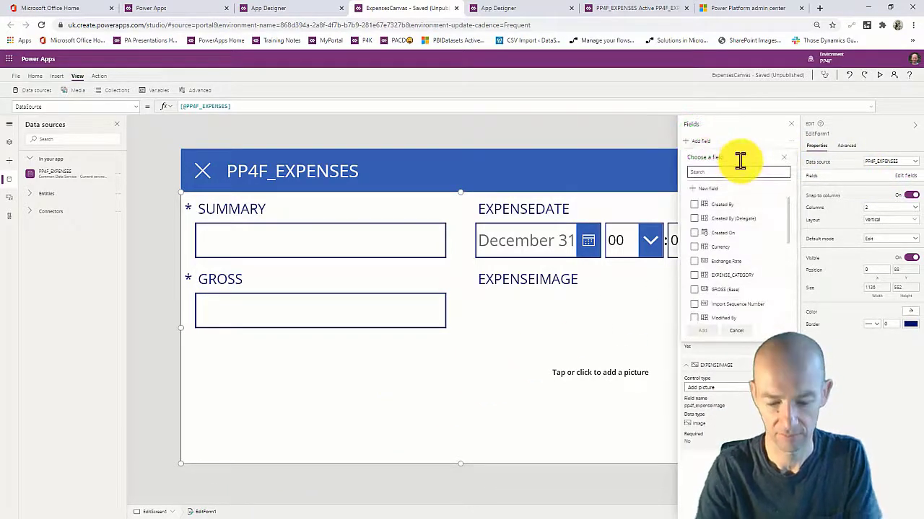
{"action": "type", "text": "cat"}
{"action": "left_click", "coordinate": [694, 204]}
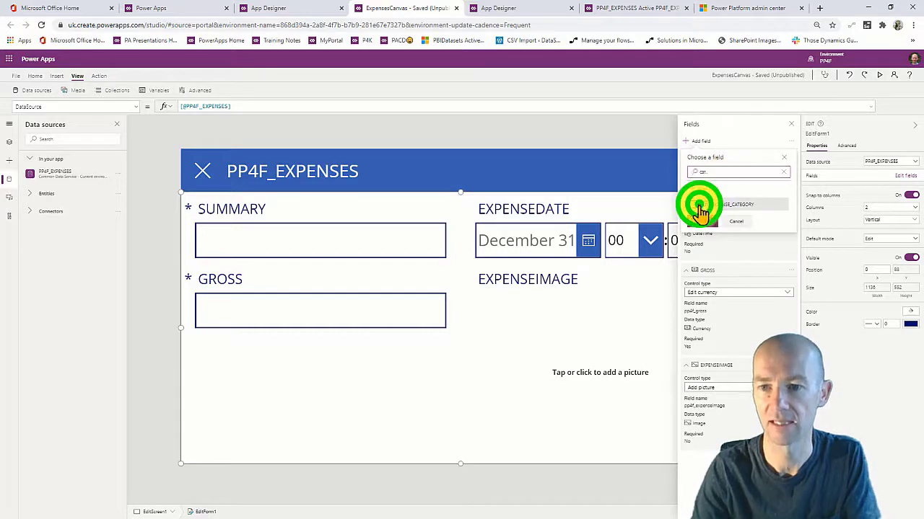
{"action": "left_click", "coordinate": [702, 220]}
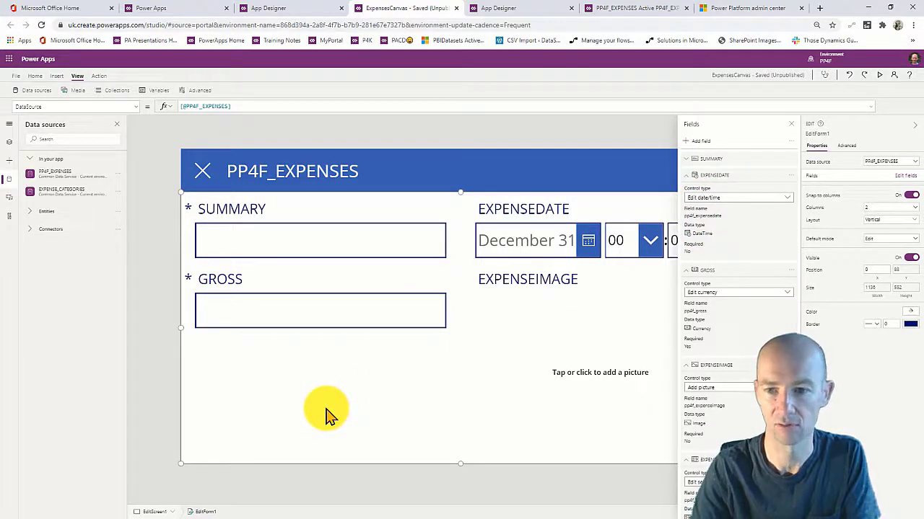
{"action": "left_click", "coordinate": [791, 124]}
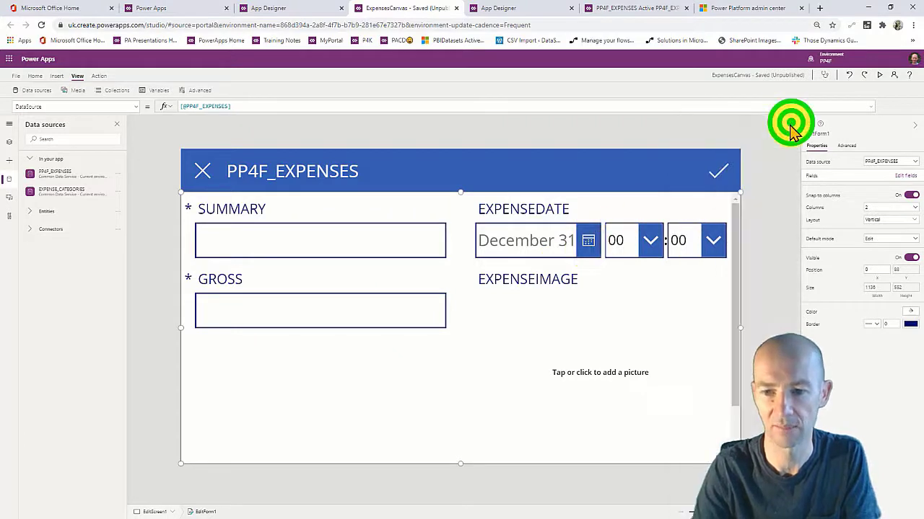
{"action": "scroll", "coordinate": [546, 190], "scroll_direction": "down", "scroll_amount": 2}
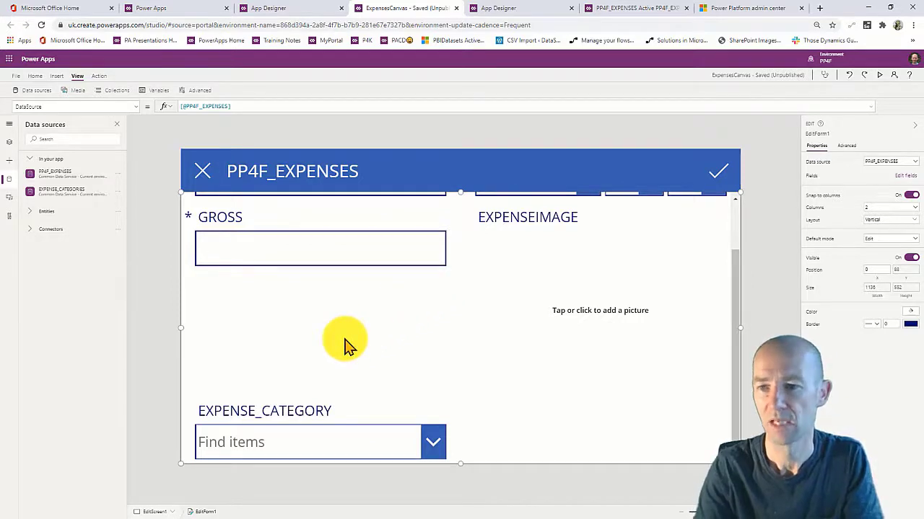
{"action": "left_click", "coordinate": [666, 283]}
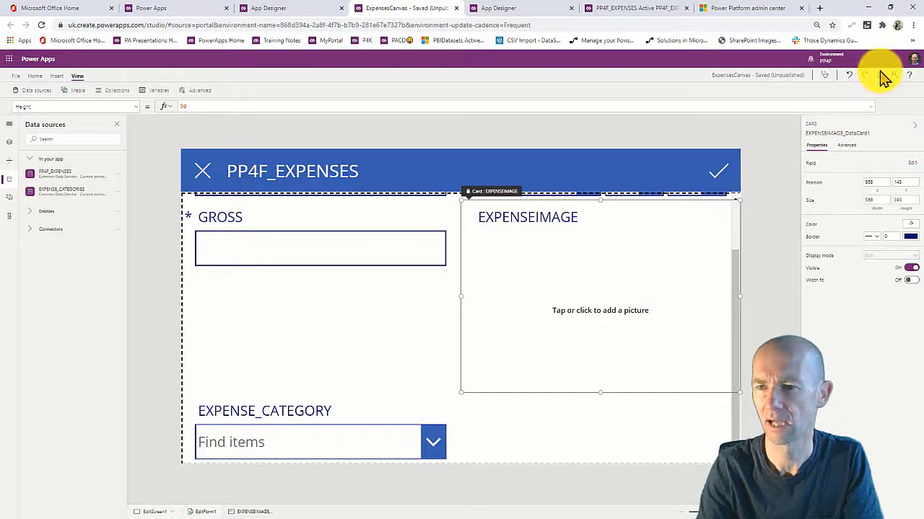
{"action": "left_click", "coordinate": [880, 76]}
Enter summary 8543290, date July 20, 2020 and gross 78 in the new expense form.
{"action": "left_click", "coordinate": [214, 185]}
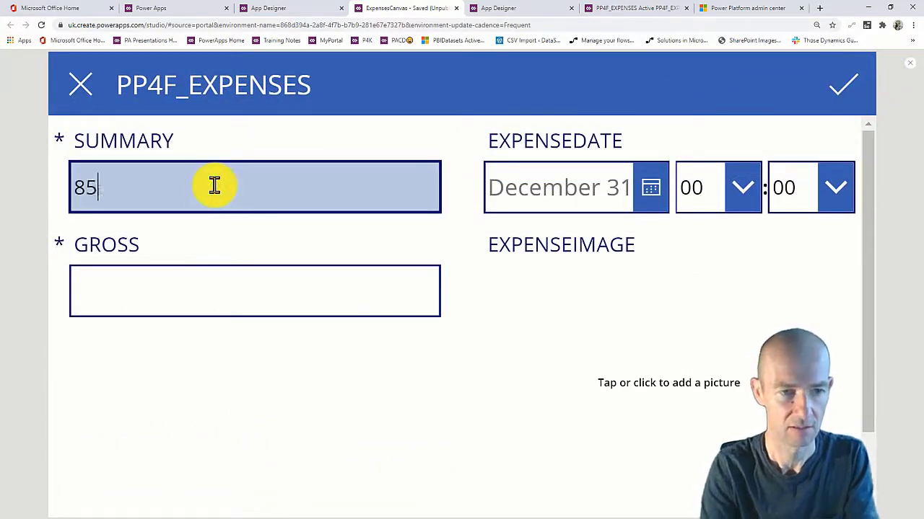
{"action": "type", "text": "8543290"}
{"action": "left_click", "coordinate": [641, 187]}
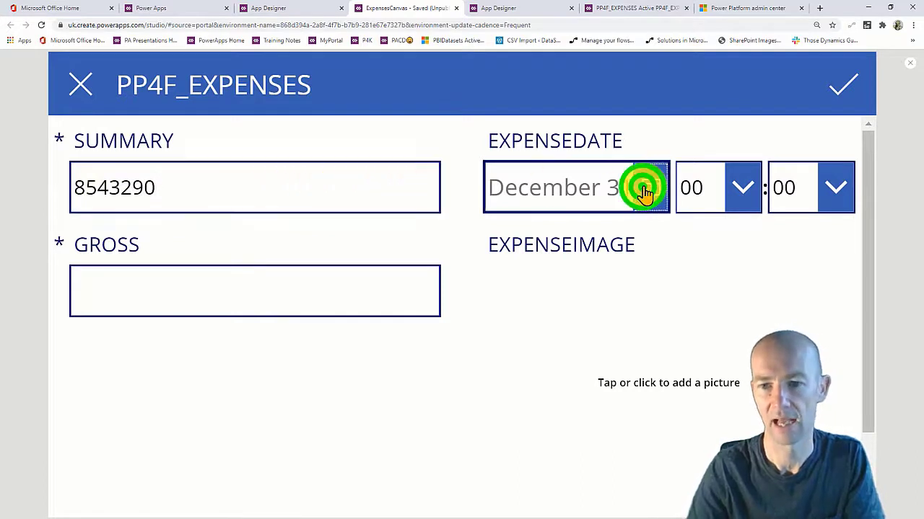
{"action": "left_click", "coordinate": [570, 407]}
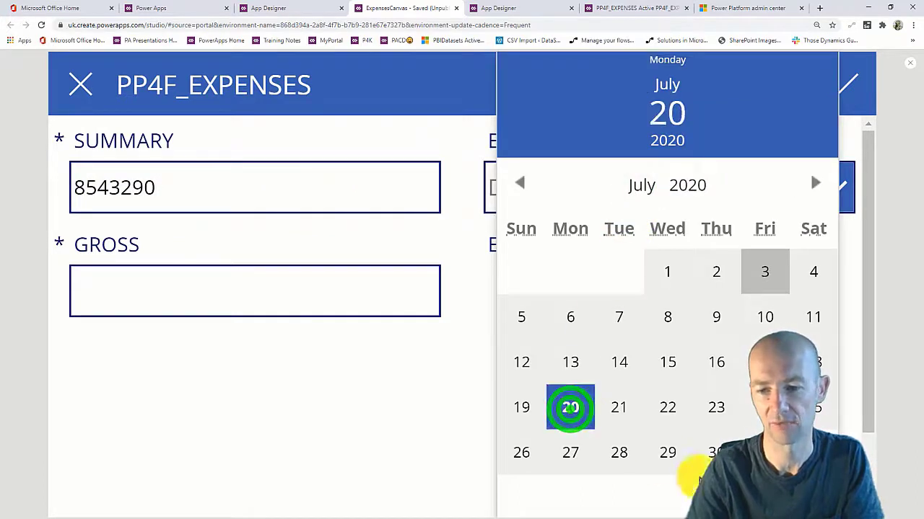
{"action": "left_click", "coordinate": [318, 309]}
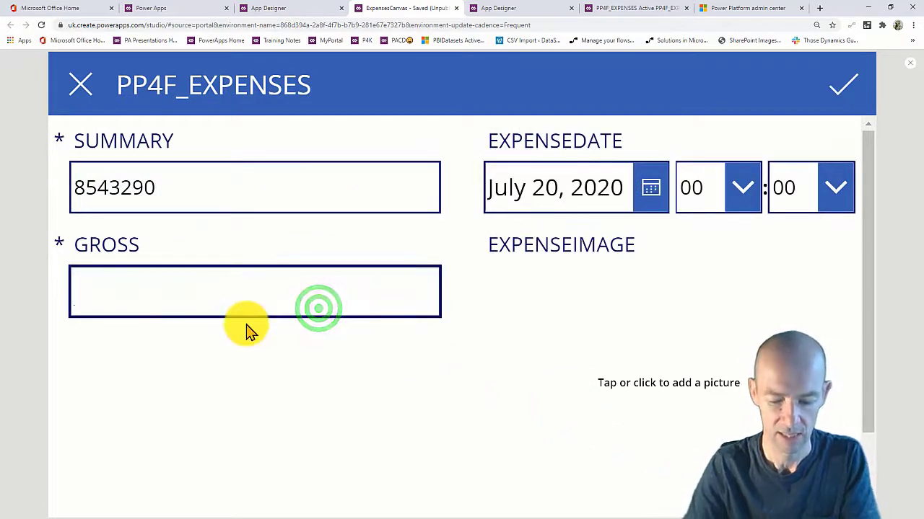
Attach the paperLeft hand picture, set category TRAVEL and submit the expense.
{"action": "scroll", "coordinate": [433, 310], "scroll_direction": "down", "scroll_amount": 1}
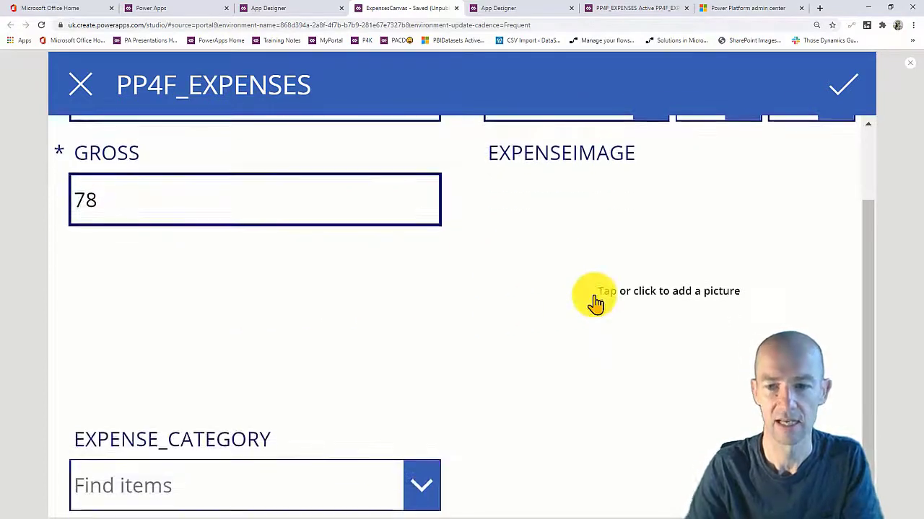
{"action": "left_click", "coordinate": [591, 294]}
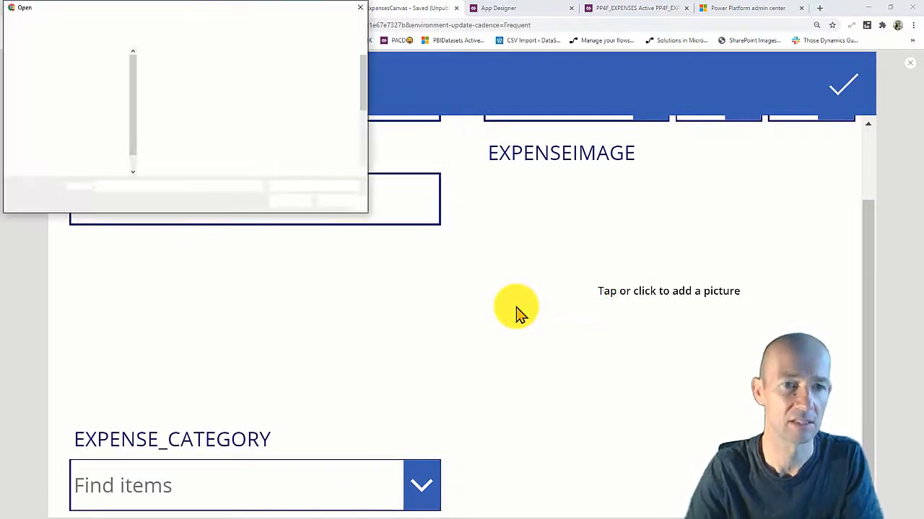
{"action": "left_click", "coordinate": [160, 136]}
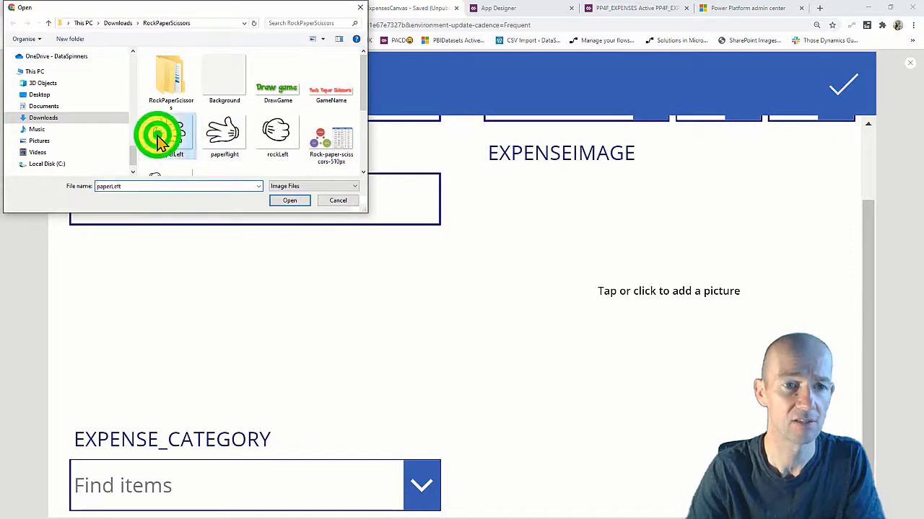
{"action": "left_click", "coordinate": [289, 201]}
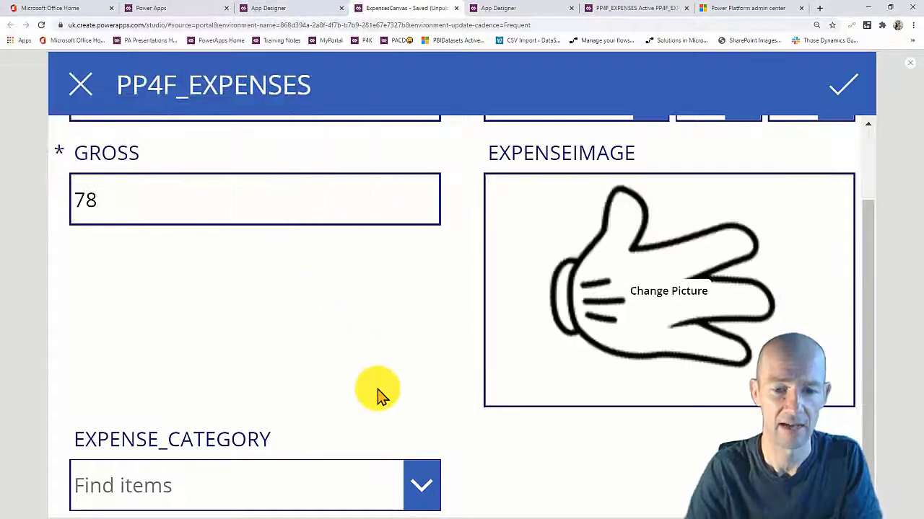
{"action": "left_click", "coordinate": [424, 497]}
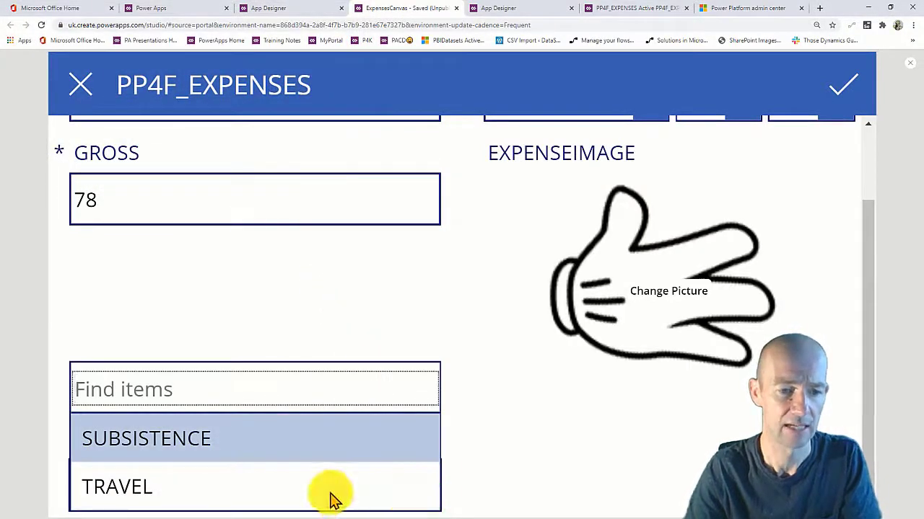
{"action": "left_click", "coordinate": [205, 484]}
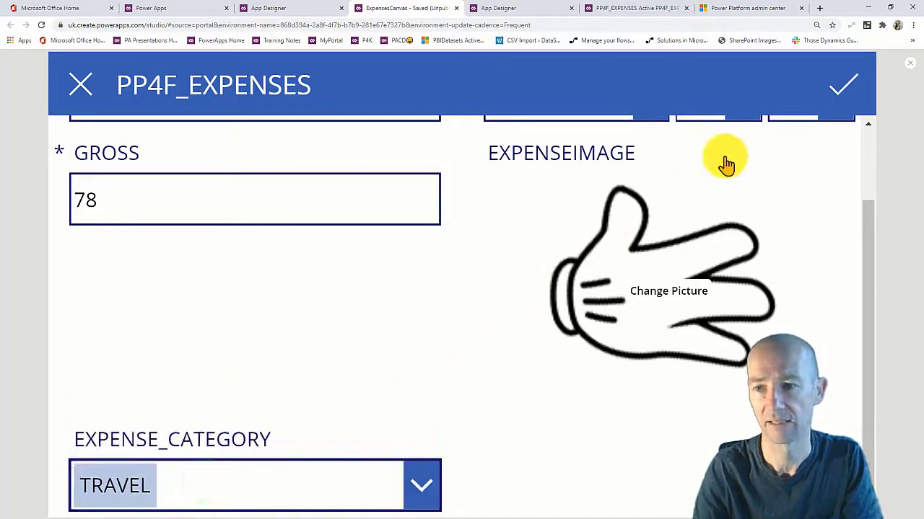
{"action": "left_click", "coordinate": [840, 85]}
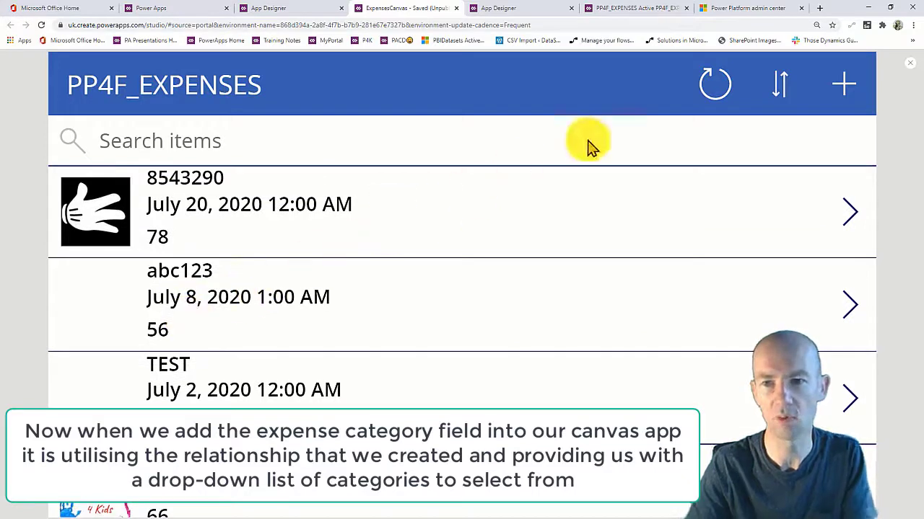
Refresh the browse screen so 8543290 and every item's thumbnail appear.
{"action": "left_click", "coordinate": [717, 86]}
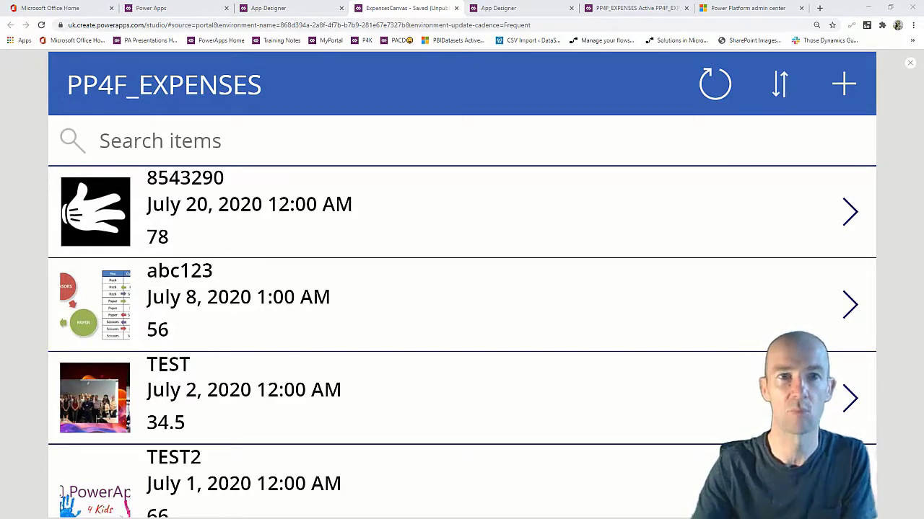
{"action": "left_click", "coordinate": [742, 8]}
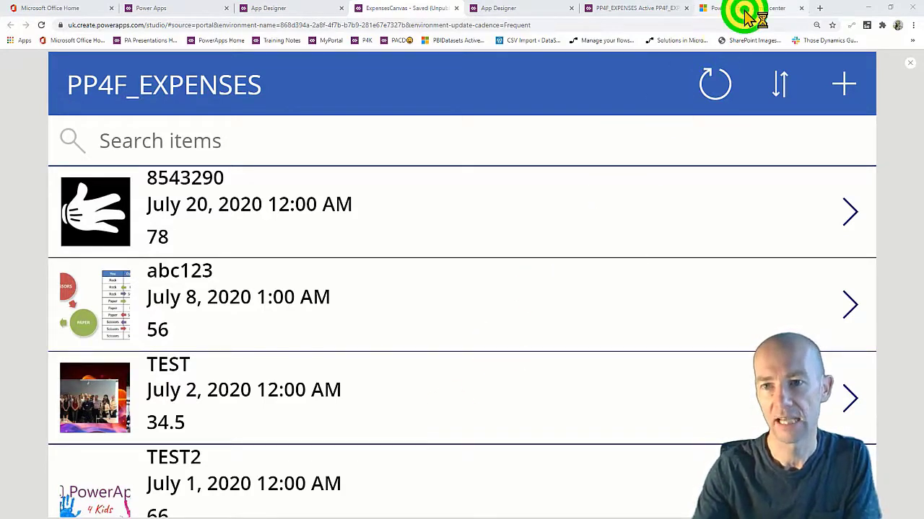
Copy PP4F's environment URL pp4f.crm11.dynamics.com from Environments and switch to Power BI Desktop.
{"action": "left_click", "coordinate": [356, 102]}
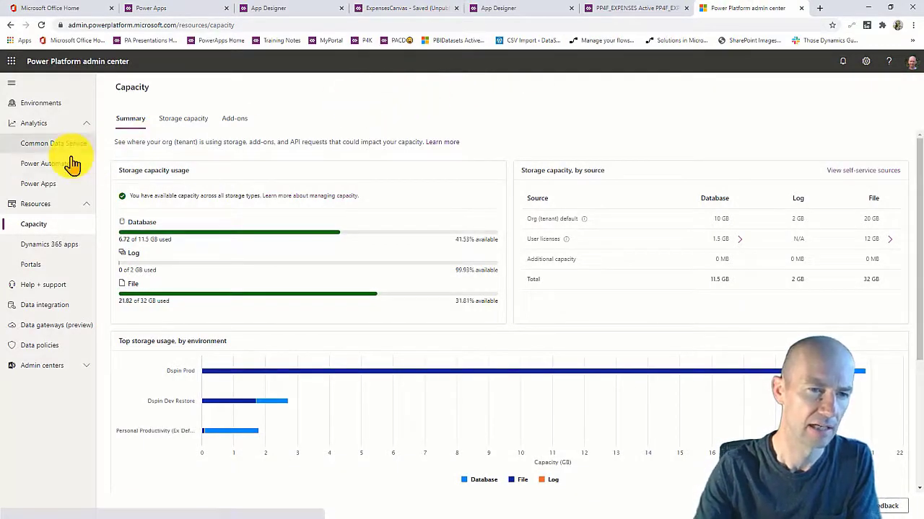
{"action": "left_click", "coordinate": [44, 107]}
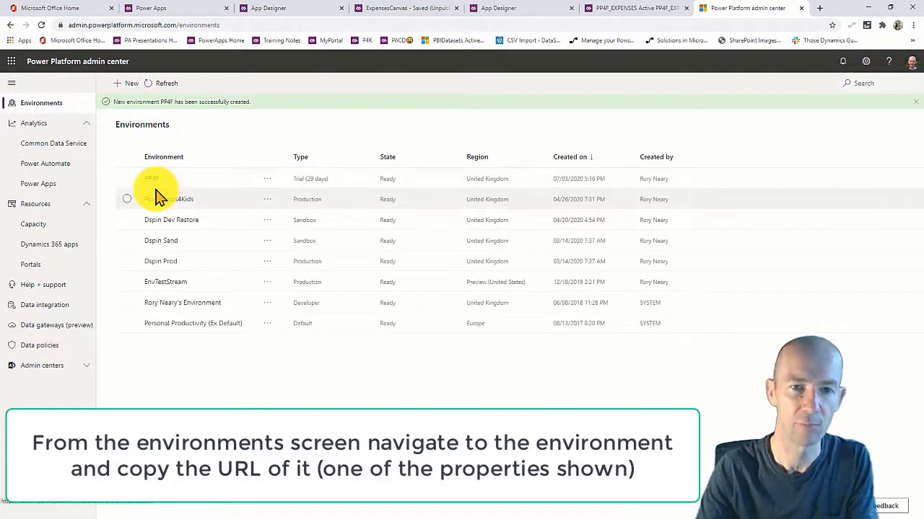
{"action": "left_click", "coordinate": [150, 178]}
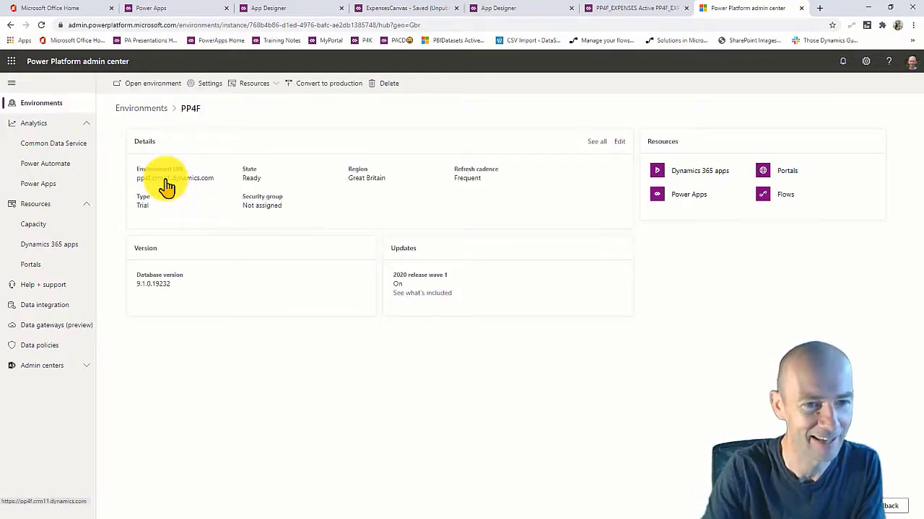
{"action": "right_click", "coordinate": [167, 186]}
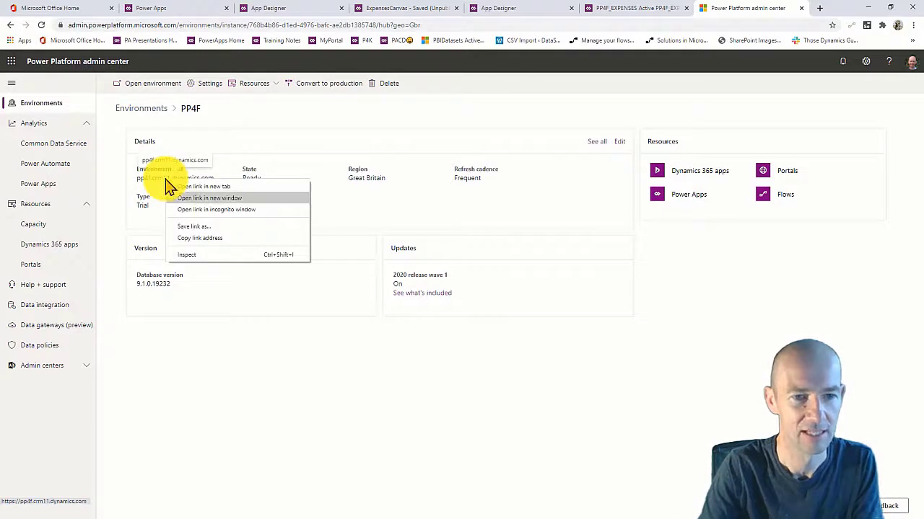
{"action": "left_click", "coordinate": [197, 237]}
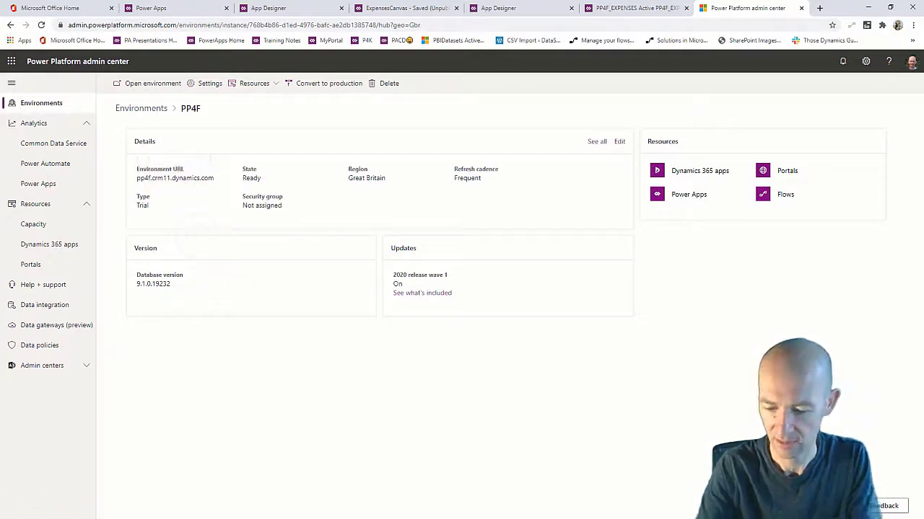
{"action": "key", "text": "super"}
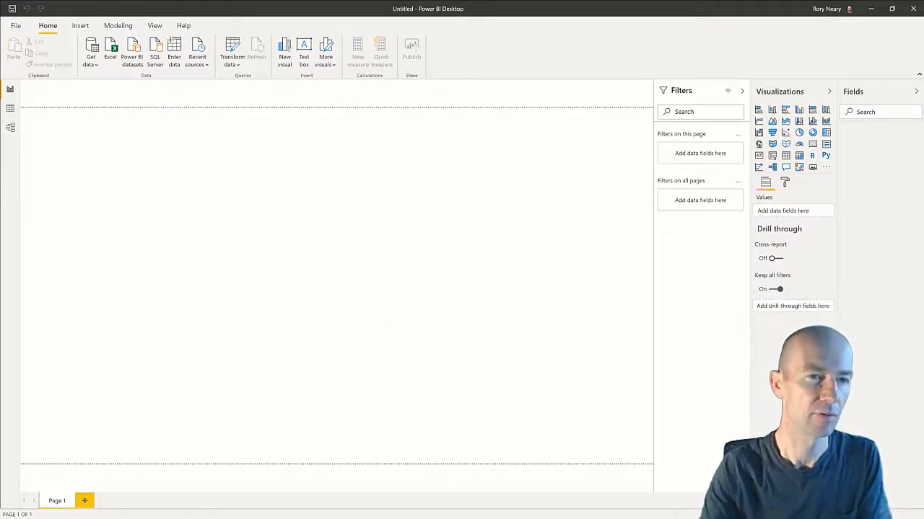
Choose the Common Data Service connector in Get Data by searching 'common'.
{"action": "left_click", "coordinate": [91, 63]}
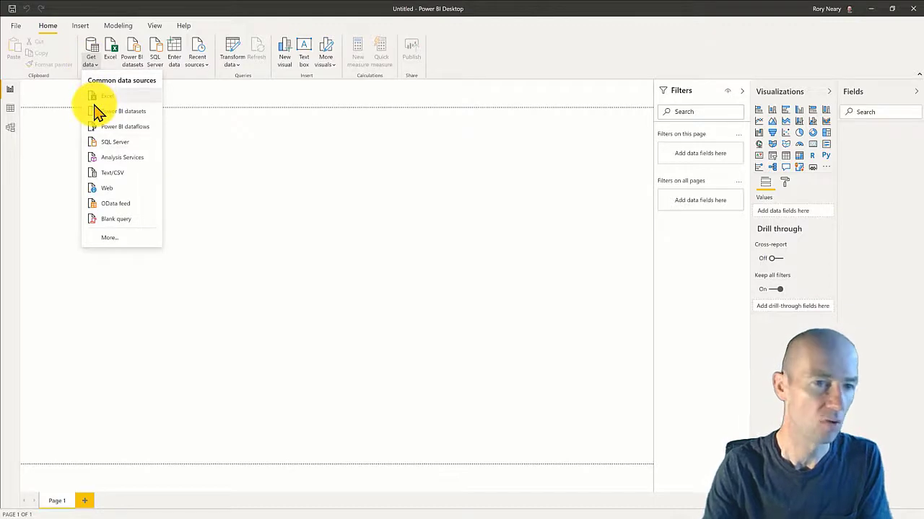
{"action": "left_click", "coordinate": [110, 238]}
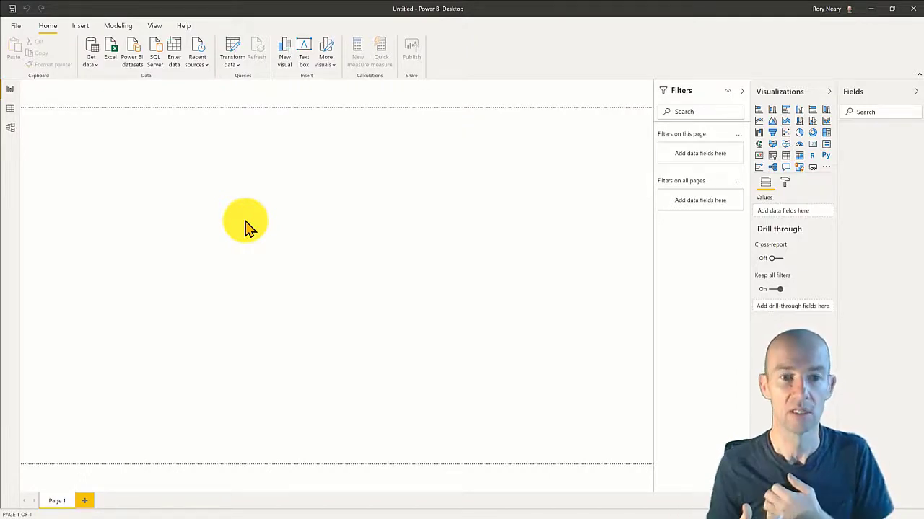
{"action": "type", "text": "common"}
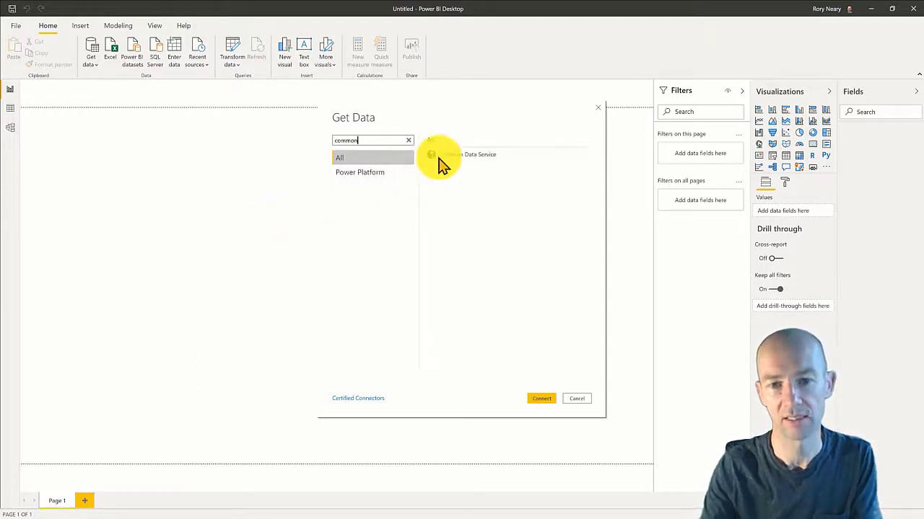
{"action": "left_click", "coordinate": [455, 153]}
{"action": "left_click", "coordinate": [539, 397]}
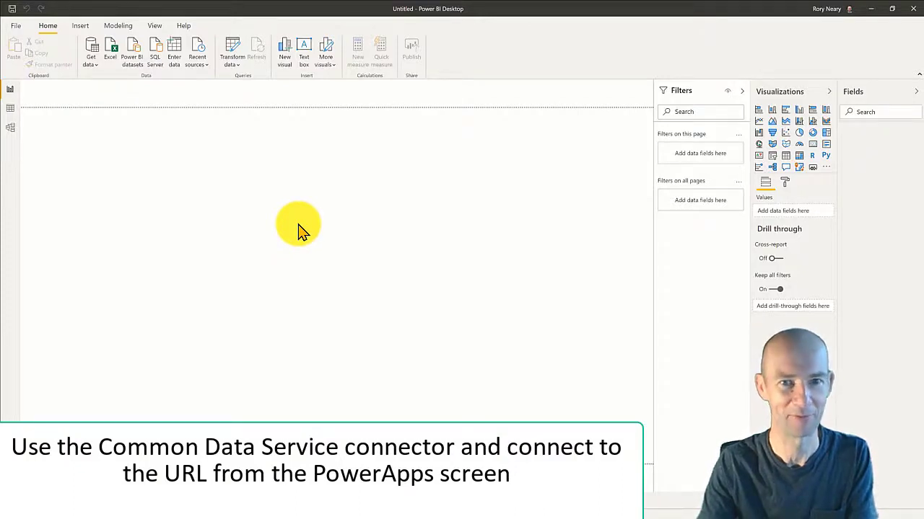
Paste the PP4F URL as the server, sign in with the organizational account and connect.
{"action": "key", "text": "ctrl+v"}
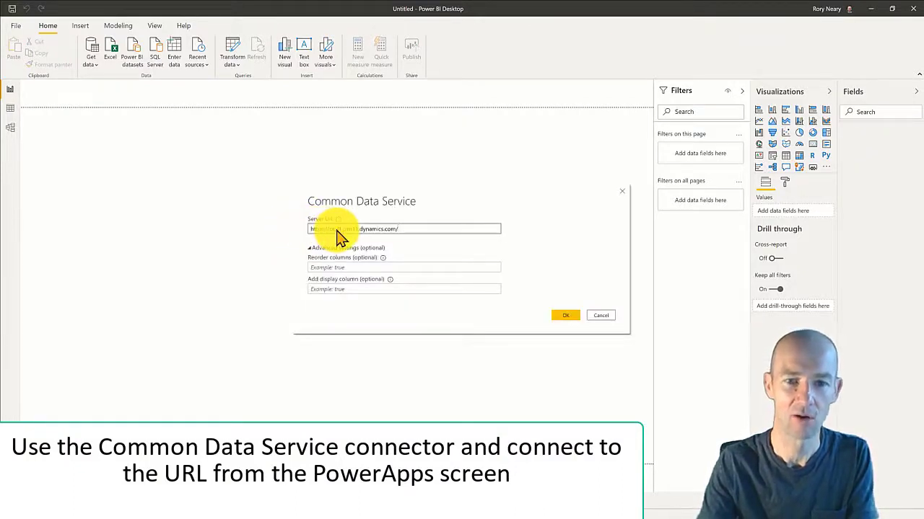
{"action": "left_click", "coordinate": [564, 315]}
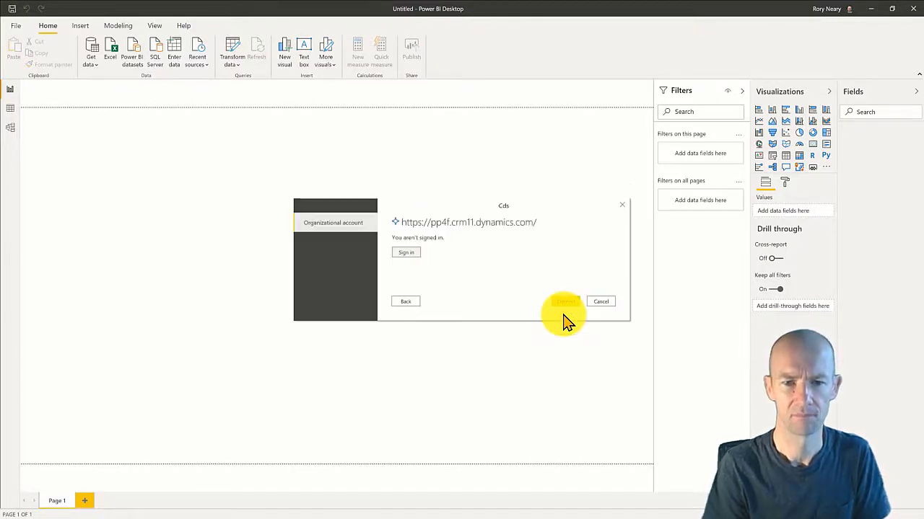
{"action": "left_click", "coordinate": [406, 252]}
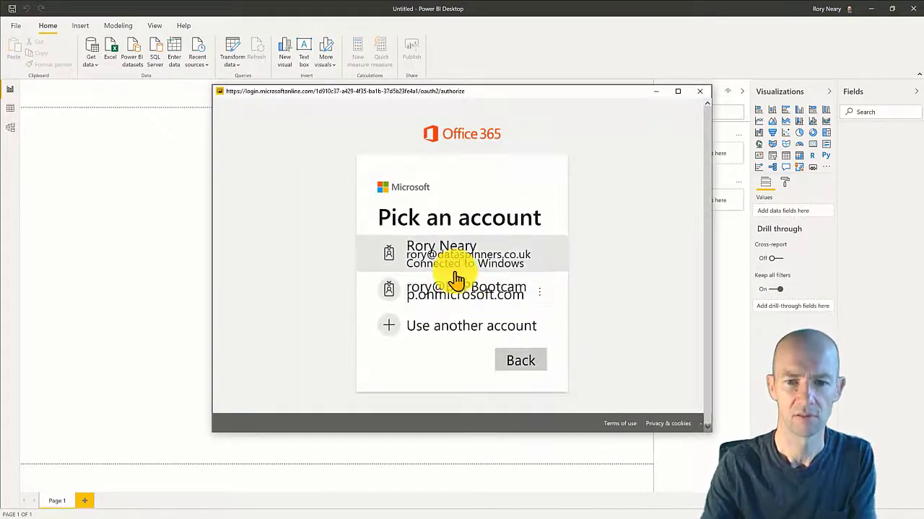
{"action": "left_click", "coordinate": [448, 257]}
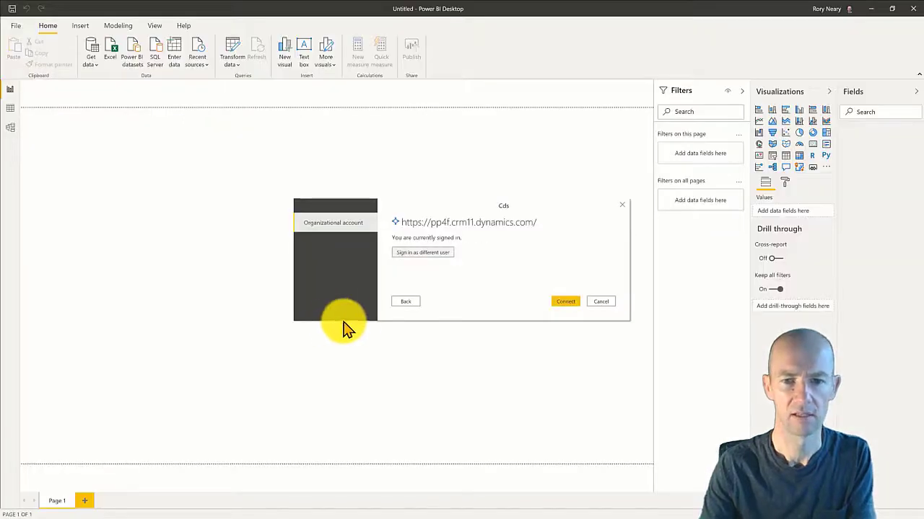
{"action": "left_click", "coordinate": [565, 303]}
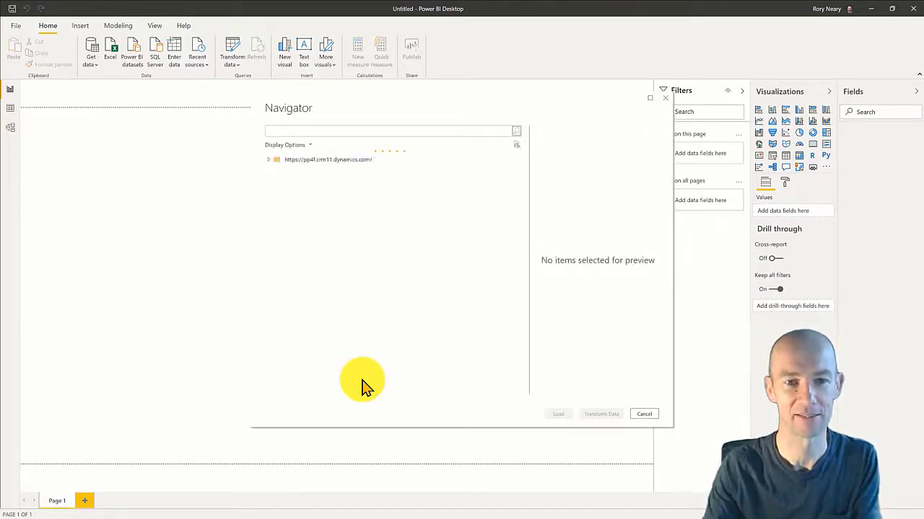
Under Entities, tick pp4f_EXPENSE_CATEGORY and pp4f_PP4F_EXPENSES found by searching 'exp'.
{"action": "left_click", "coordinate": [288, 130]}
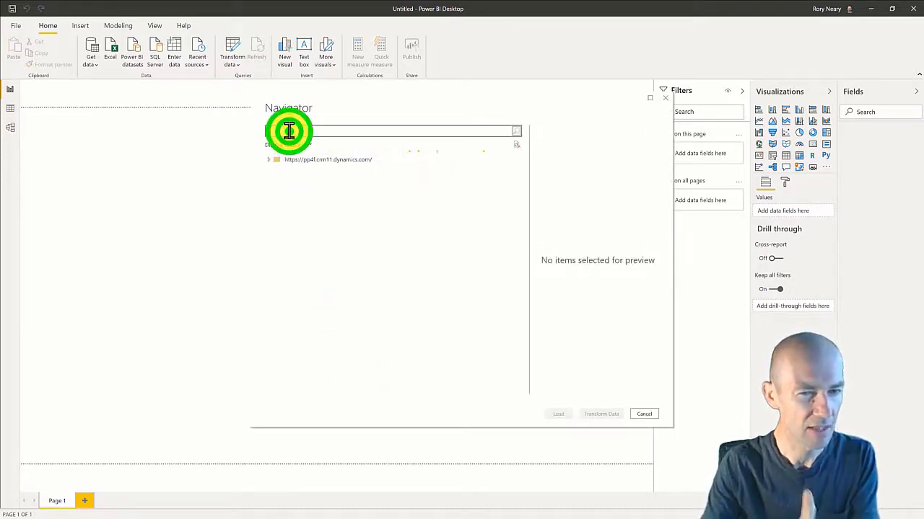
{"action": "type", "text": "exp"}
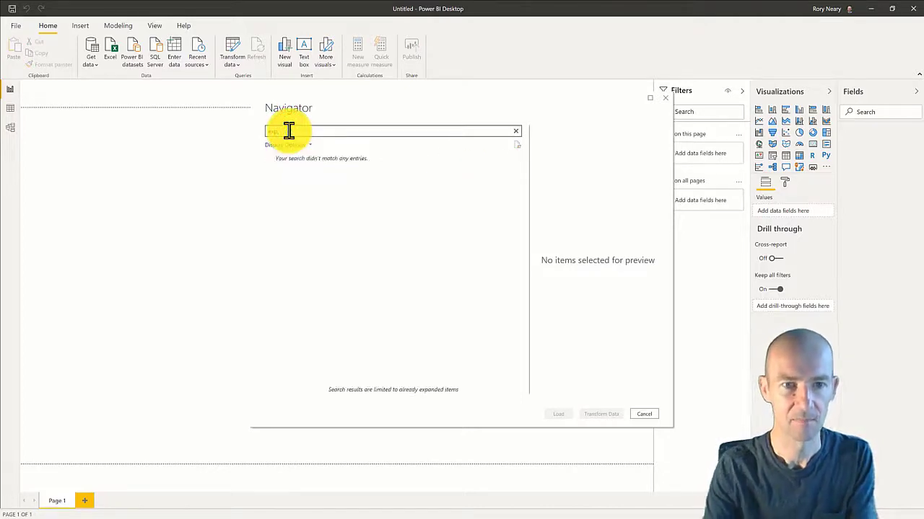
{"action": "key", "text": "BackSpace"}
{"action": "key", "text": "BackSpace"}
{"action": "key", "text": "BackSpace"}
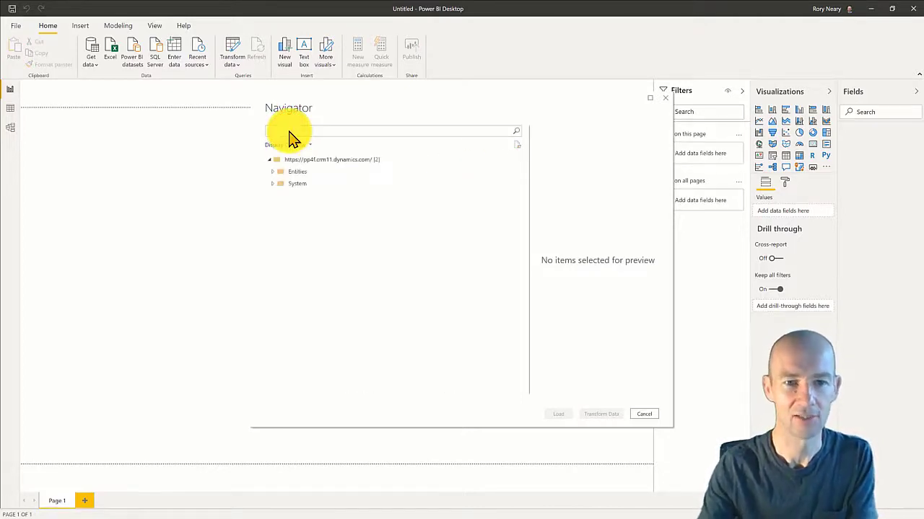
{"action": "left_click", "coordinate": [273, 170]}
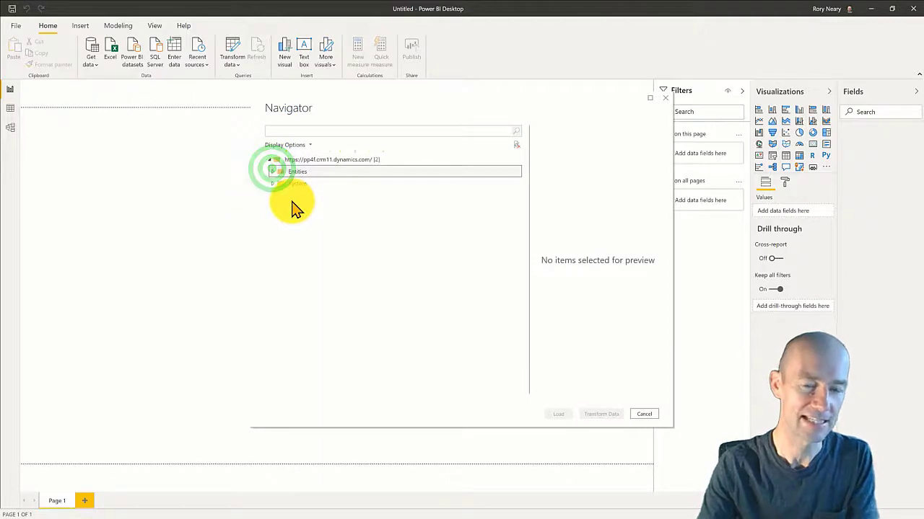
{"action": "left_click", "coordinate": [317, 130]}
{"action": "type", "text": "exp"}
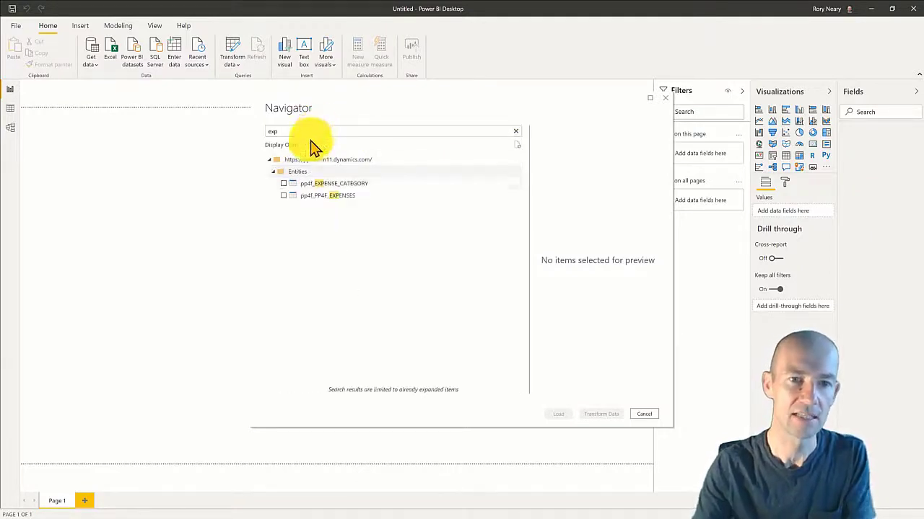
{"action": "left_click", "coordinate": [283, 184]}
{"action": "left_click", "coordinate": [284, 196]}
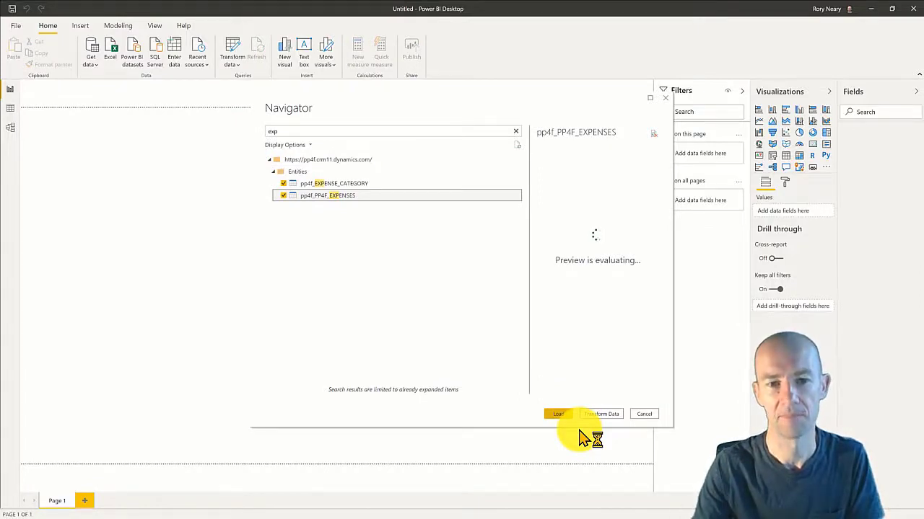
Tick SystemUser via a 'system' search and load the three tables.
{"action": "left_click", "coordinate": [285, 130]}
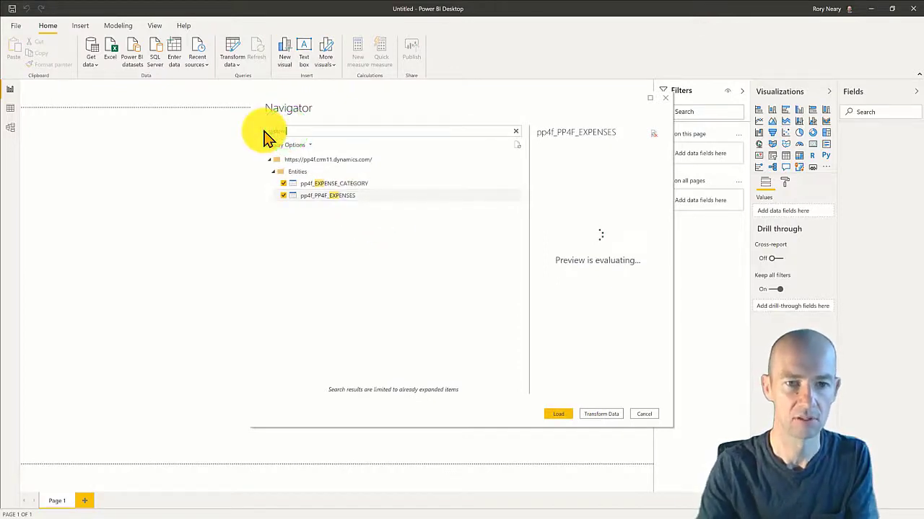
{"action": "type", "text": "system"}
{"action": "left_click", "coordinate": [284, 185]}
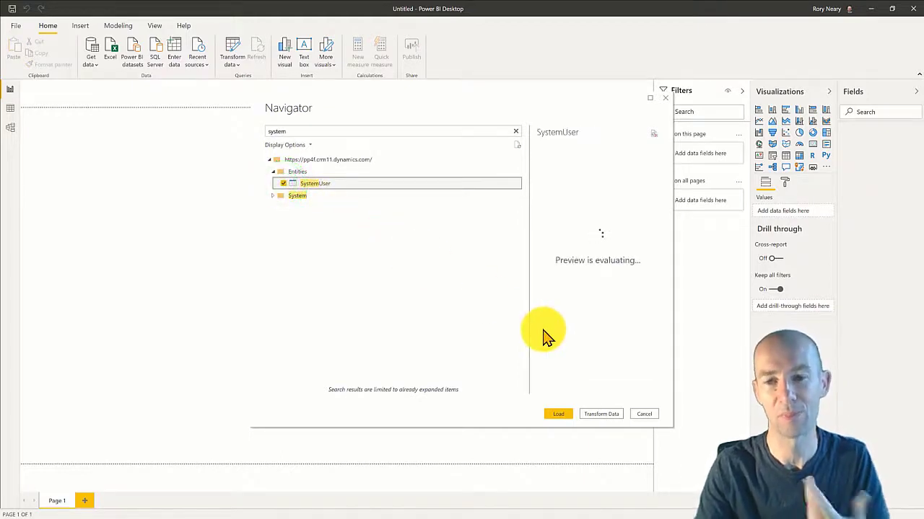
{"action": "left_click", "coordinate": [561, 416]}
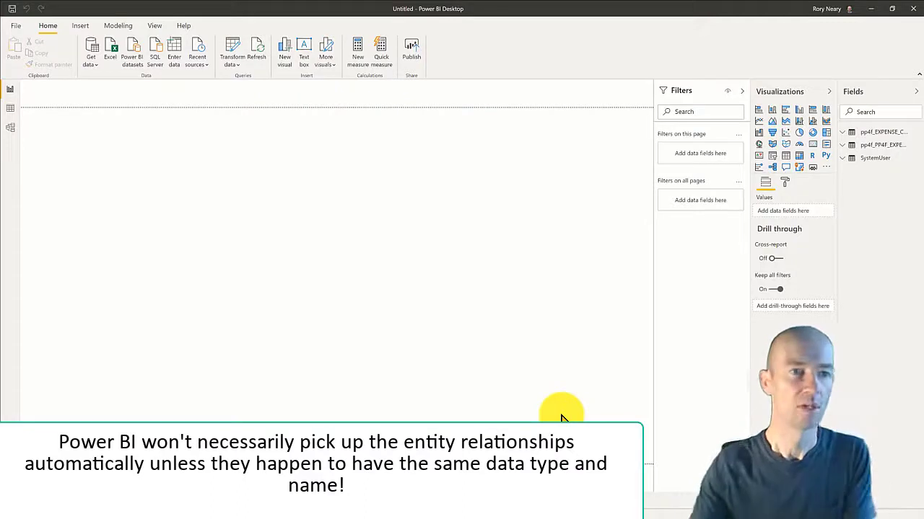
Show the model diagram with the pp4f_EXPENSE_CATEGORY, pp4f_PP4F_EXPENSES and SystemUser table cards.
{"action": "left_click", "coordinate": [10, 127]}
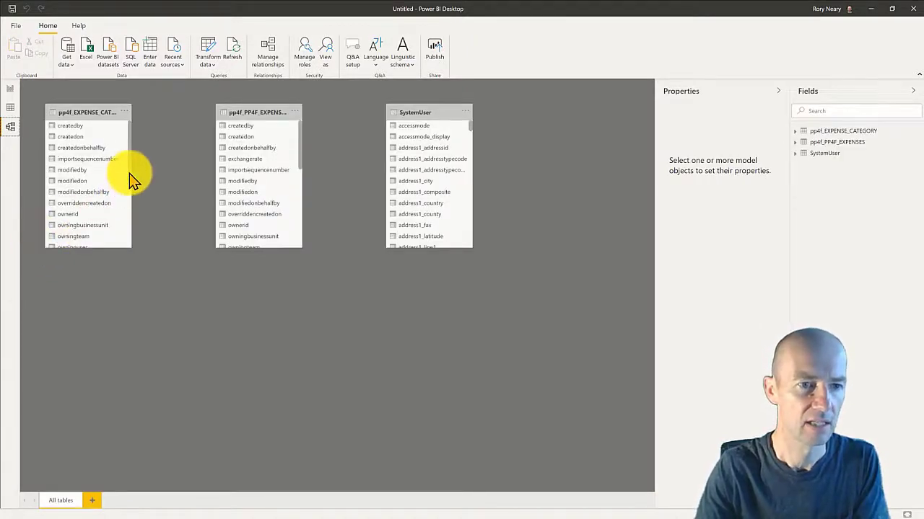
Scroll through the table cards' field lists, then move to the data view of the tables.
{"action": "left_click_drag", "start_coordinate": [129, 173], "coordinate": [134, 140]}
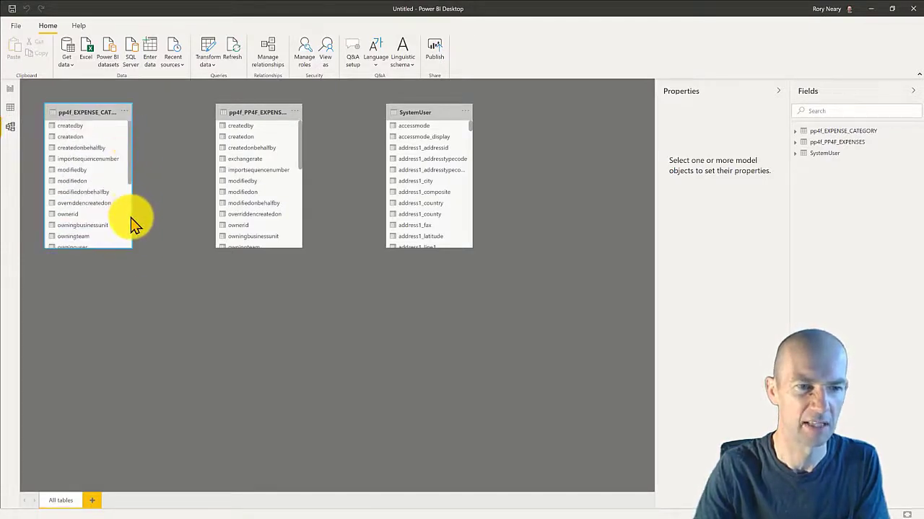
{"action": "left_click", "coordinate": [131, 215]}
{"action": "left_click", "coordinate": [129, 168]}
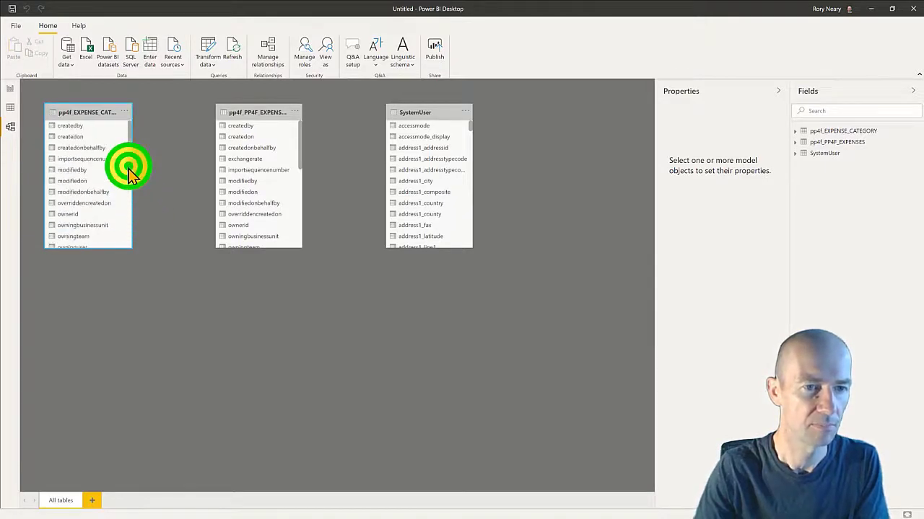
{"action": "left_click_drag", "start_coordinate": [129, 165], "coordinate": [135, 201]}
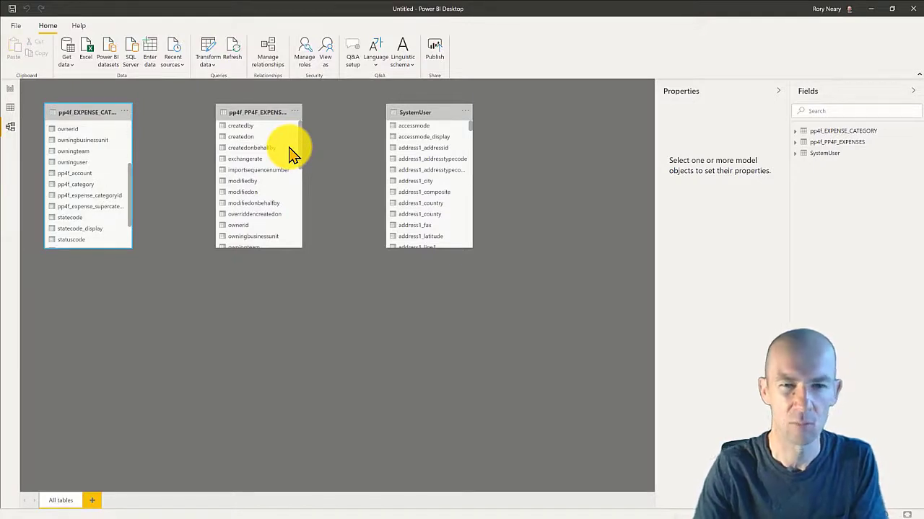
{"action": "left_click_drag", "start_coordinate": [301, 150], "coordinate": [297, 189]}
{"action": "left_click", "coordinate": [9, 107]}
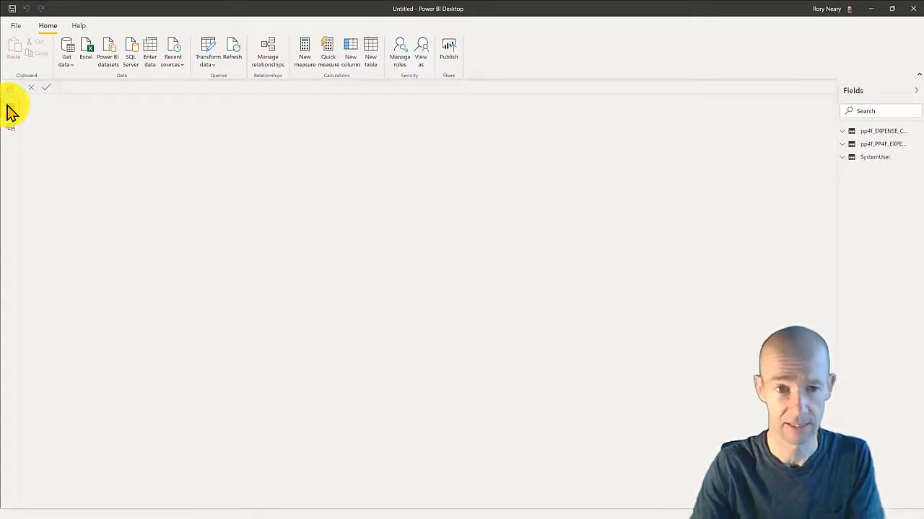
Display the pp4f_PP4F_EXPENSES table's rows and scroll across its columns.
{"action": "left_click", "coordinate": [883, 144]}
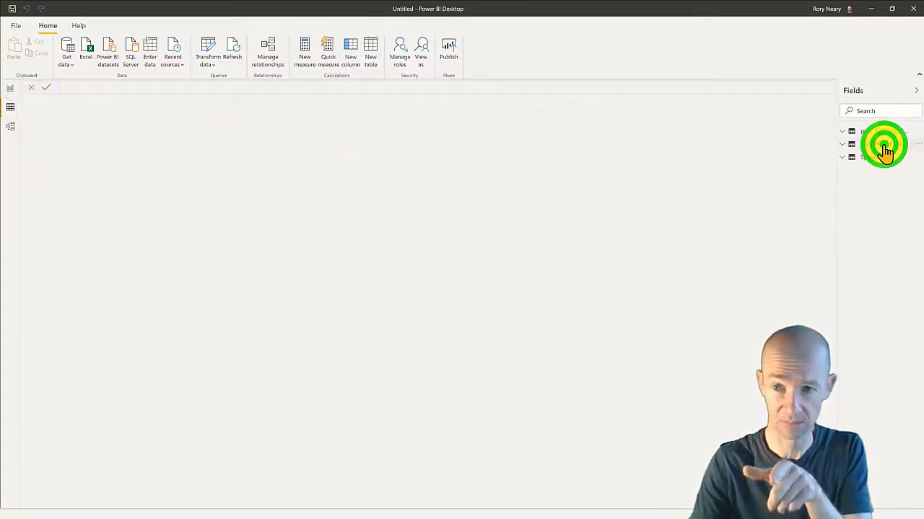
{"action": "left_click", "coordinate": [883, 144]}
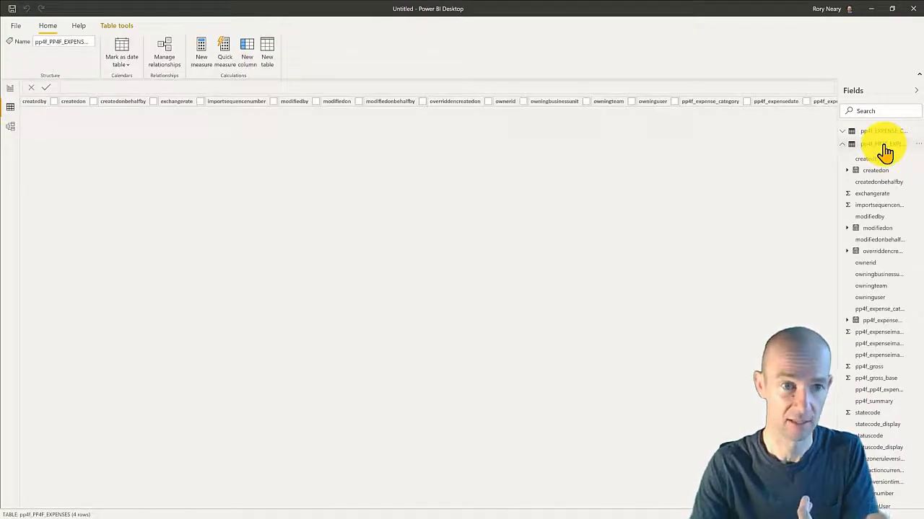
{"action": "left_click", "coordinate": [885, 148]}
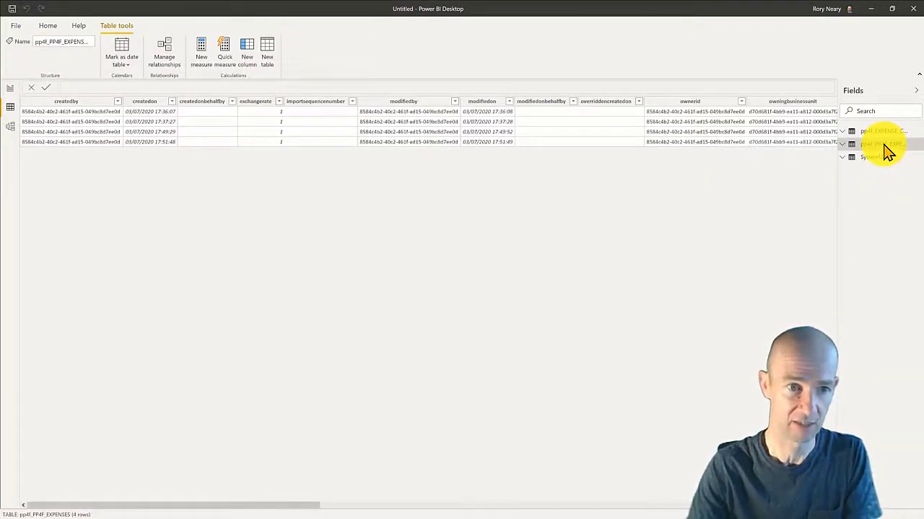
{"action": "left_click_drag", "start_coordinate": [207, 505], "coordinate": [531, 492]}
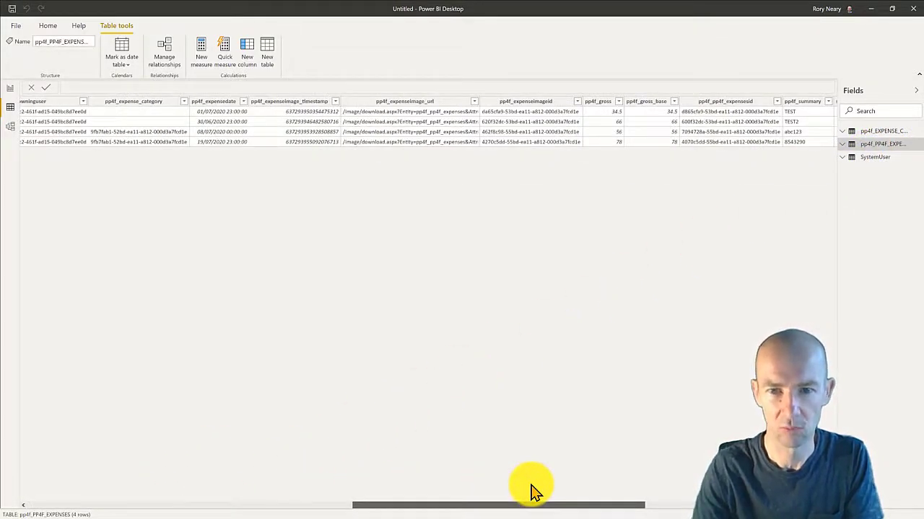
{"action": "left_click_drag", "start_coordinate": [532, 492], "coordinate": [532, 489]}
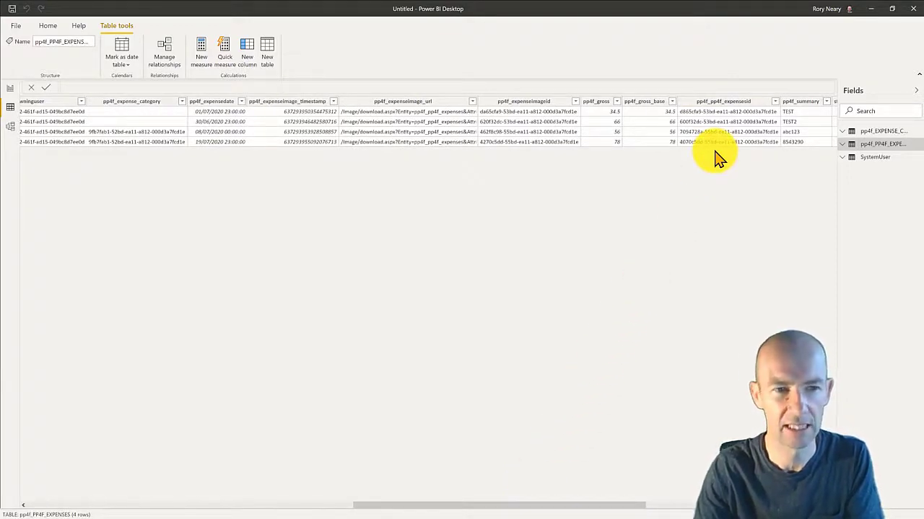
{"action": "left_click_drag", "start_coordinate": [443, 505], "coordinate": [45, 501]}
{"action": "left_click_drag", "start_coordinate": [160, 498], "coordinate": [720, 492]}
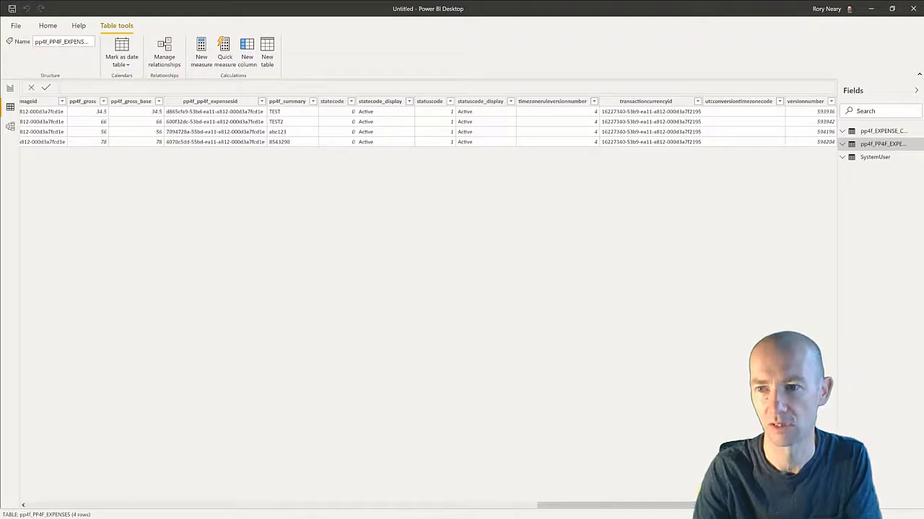
Check pp4f_EXPENSE_CATEGORY's pp4f_expense_categoryid column, then return to the pp4f_PP4F_EXPENSES data.
{"action": "left_click", "coordinate": [885, 130]}
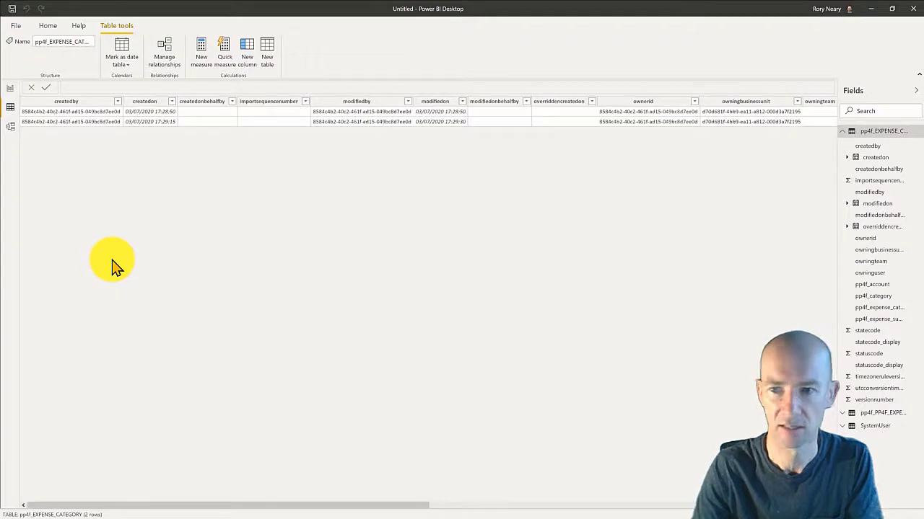
{"action": "left_click_drag", "start_coordinate": [405, 506], "coordinate": [627, 490]}
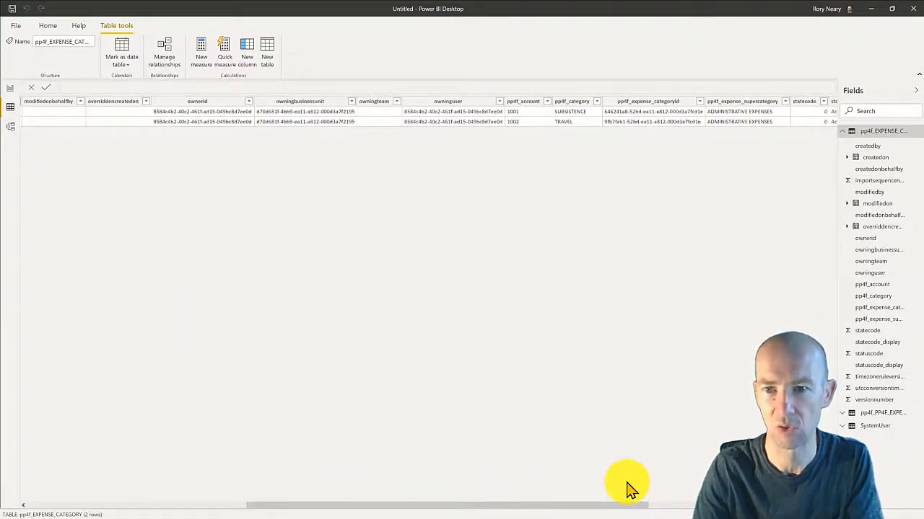
{"action": "left_click", "coordinate": [662, 122]}
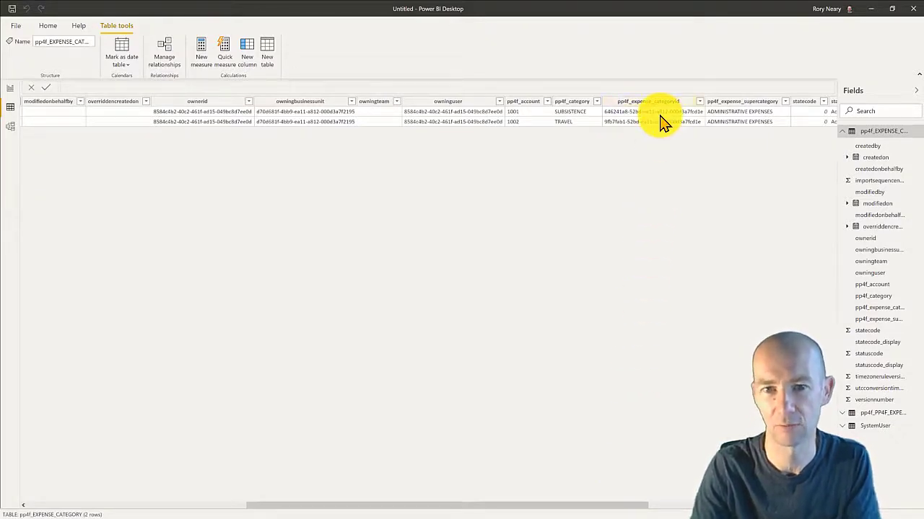
{"action": "left_click", "coordinate": [863, 269]}
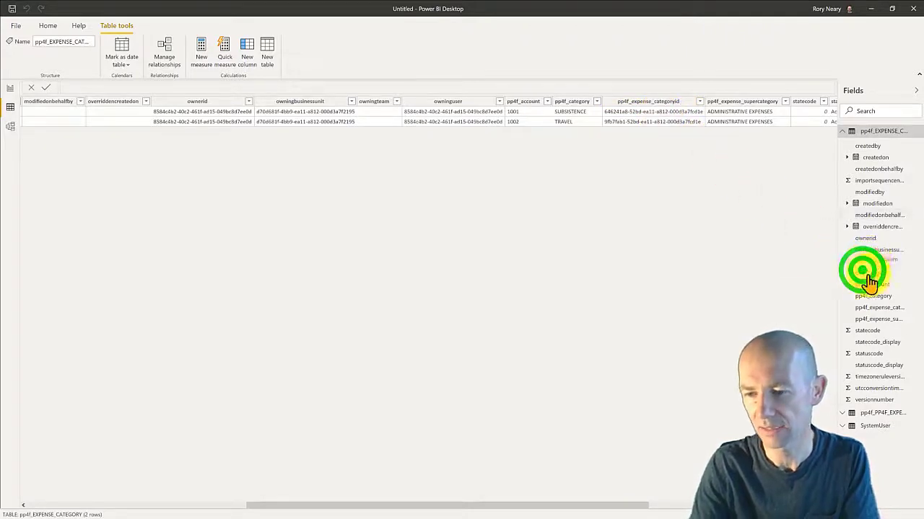
{"action": "left_click", "coordinate": [866, 414]}
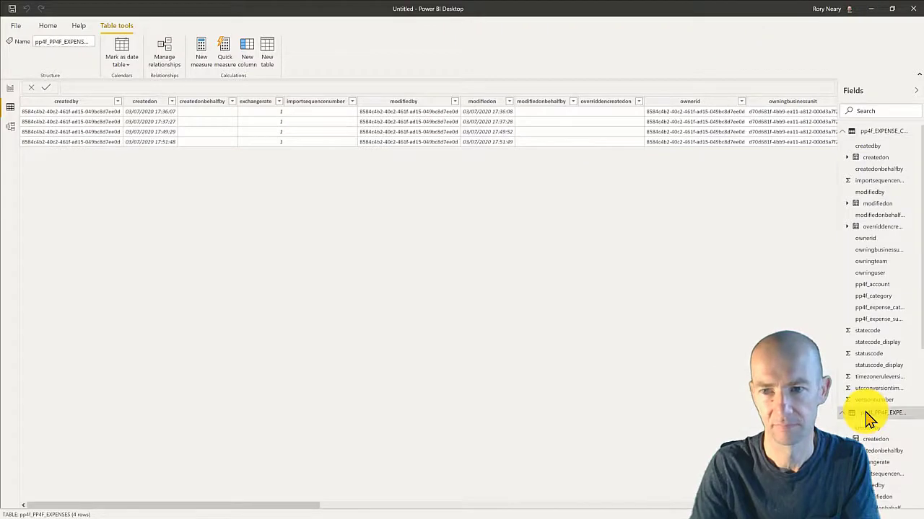
Filter the Fields list to 'id' fields, then return to the model diagram.
{"action": "left_click", "coordinate": [880, 108]}
{"action": "type", "text": "id"}
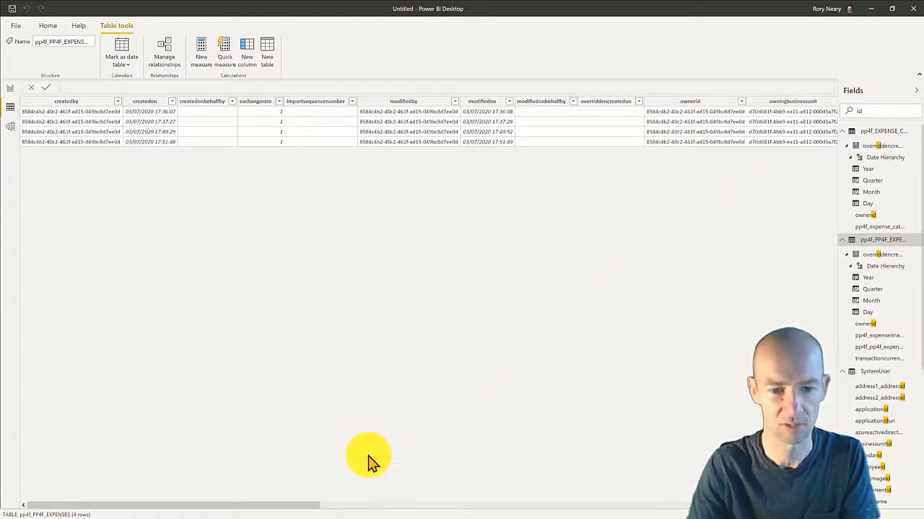
{"action": "left_click_drag", "start_coordinate": [295, 505], "coordinate": [507, 508]}
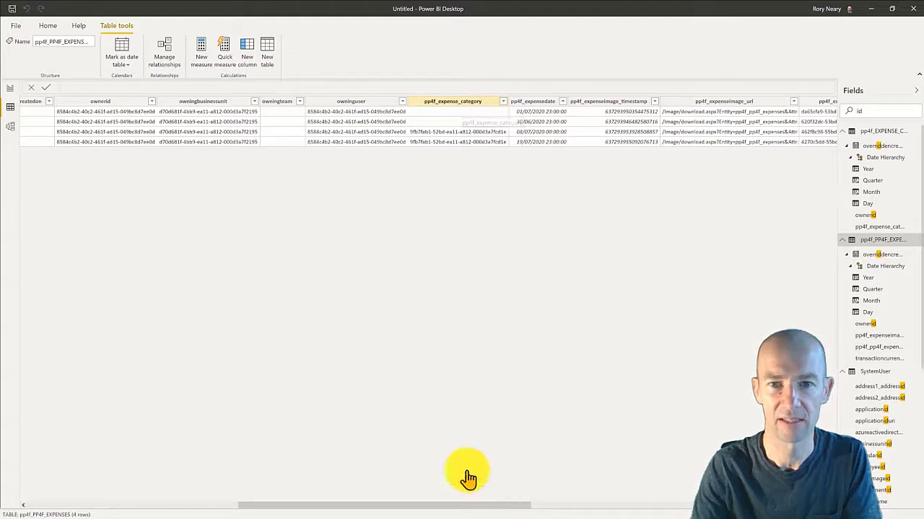
{"action": "left_click", "coordinate": [11, 132]}
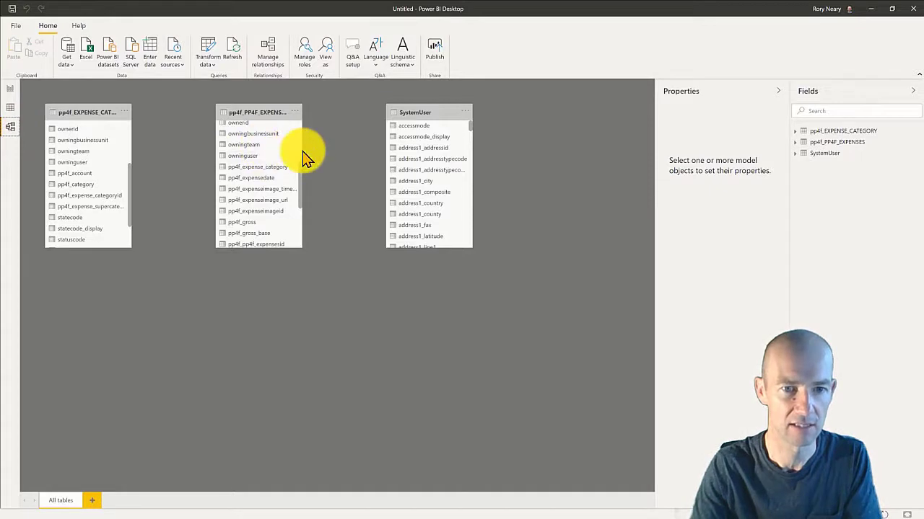
Relate pp4f_expense_categoryid to the expenses table's pp4f_expense_category field after widening the expenses card.
{"action": "left_click_drag", "start_coordinate": [301, 149], "coordinate": [371, 149]}
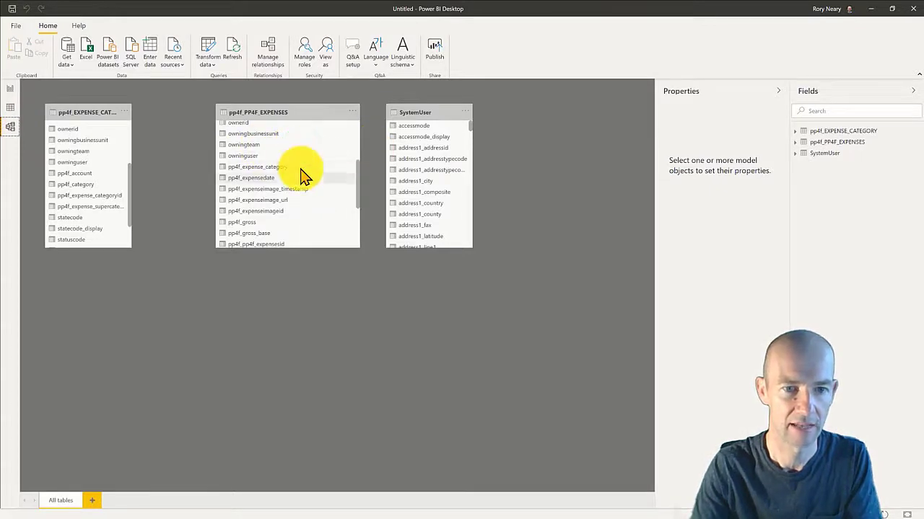
{"action": "scroll", "coordinate": [303, 177], "scroll_direction": "down", "scroll_amount": 2}
{"action": "scroll", "coordinate": [303, 178], "scroll_direction": "up", "scroll_amount": 3}
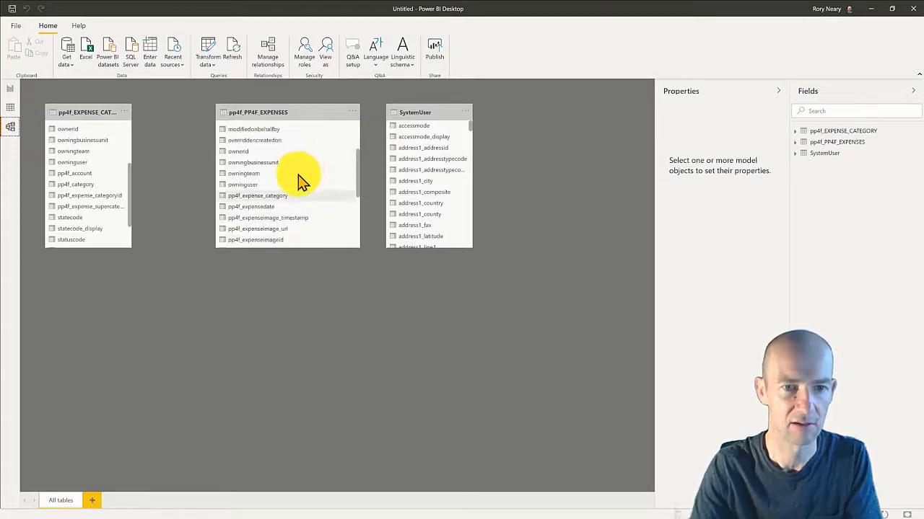
{"action": "left_click", "coordinate": [291, 195]}
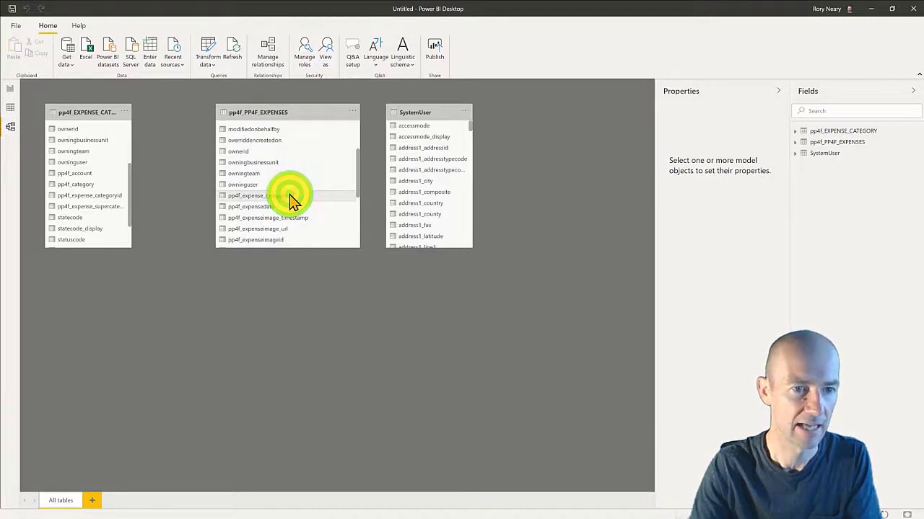
{"action": "left_click_drag", "start_coordinate": [107, 196], "coordinate": [233, 200]}
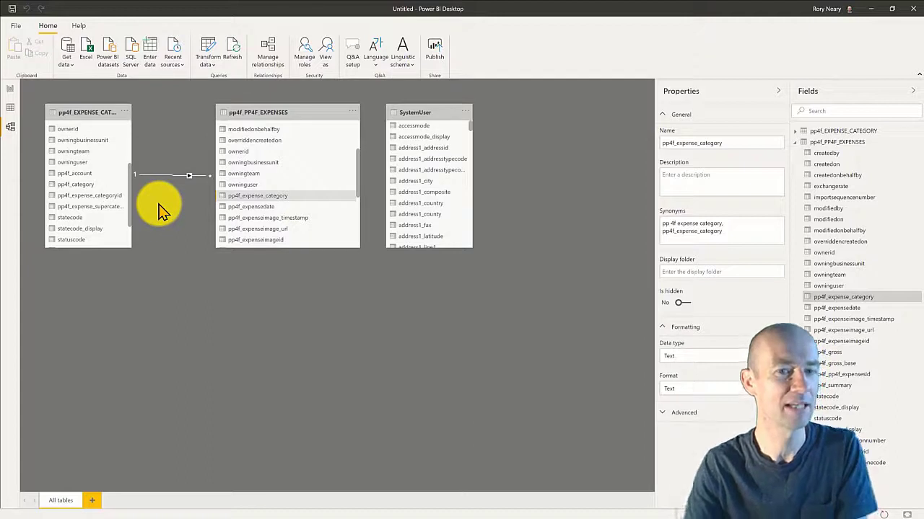
Move the SystemUser card right, widen it, and select the expenses createdby field.
{"action": "left_click_drag", "start_coordinate": [423, 108], "coordinate": [474, 116]}
{"action": "left_click_drag", "start_coordinate": [515, 170], "coordinate": [594, 175]}
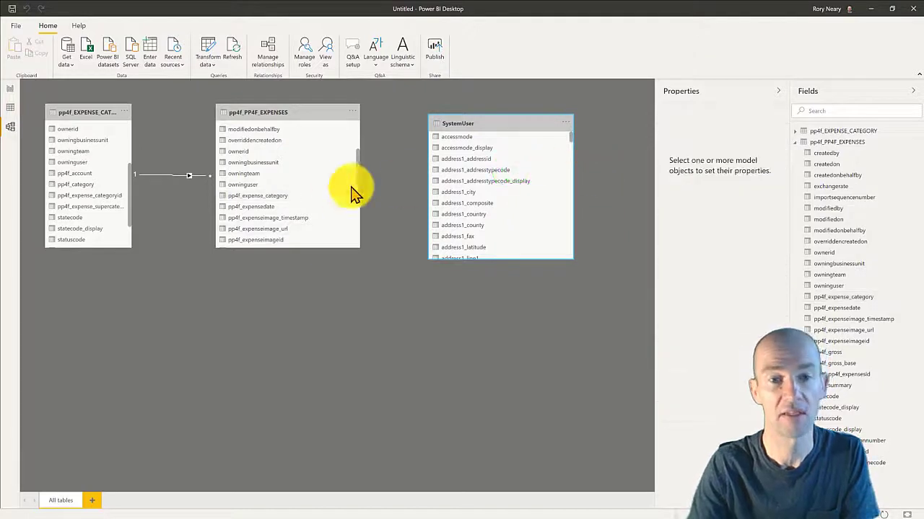
{"action": "scroll", "coordinate": [296, 200], "scroll_direction": "up", "scroll_amount": 2}
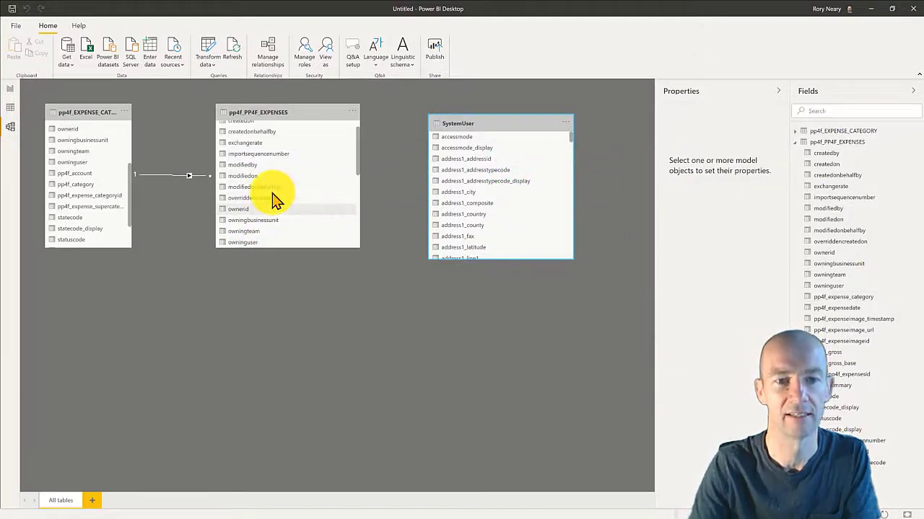
{"action": "scroll", "coordinate": [274, 201], "scroll_direction": "down", "scroll_amount": 1}
{"action": "scroll", "coordinate": [274, 200], "scroll_direction": "up", "scroll_amount": 2}
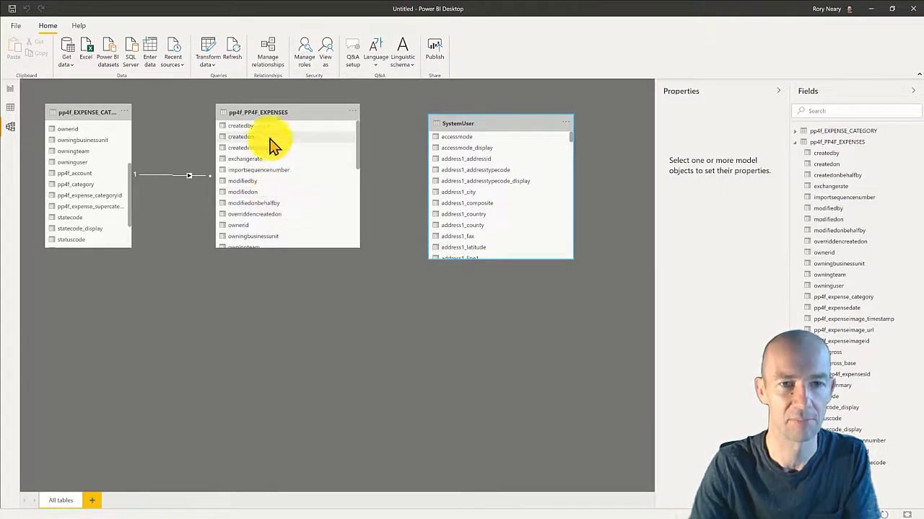
{"action": "left_click", "coordinate": [268, 124]}
{"action": "left_click", "coordinate": [11, 109]}
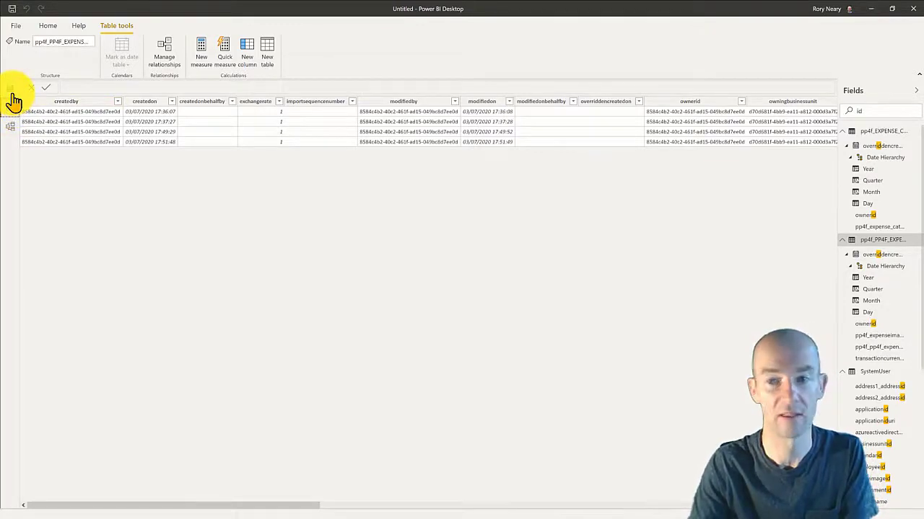
{"action": "left_click", "coordinate": [12, 130]}
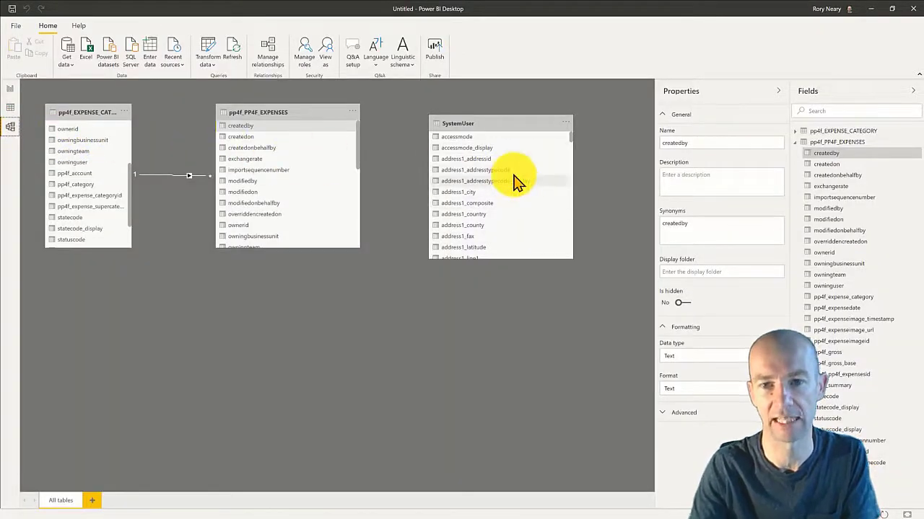
{"action": "scroll", "coordinate": [515, 182], "scroll_direction": "down", "scroll_amount": 6}
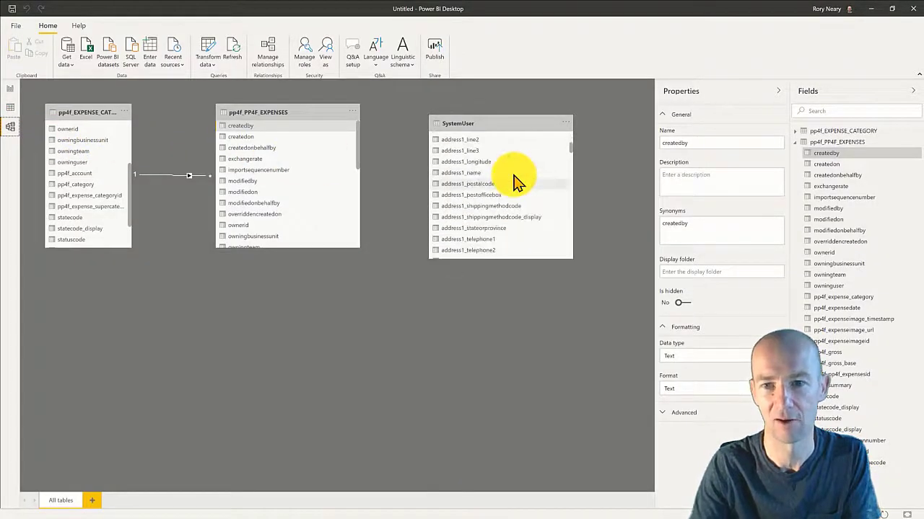
{"action": "scroll", "coordinate": [514, 182], "scroll_direction": "down", "scroll_amount": 8}
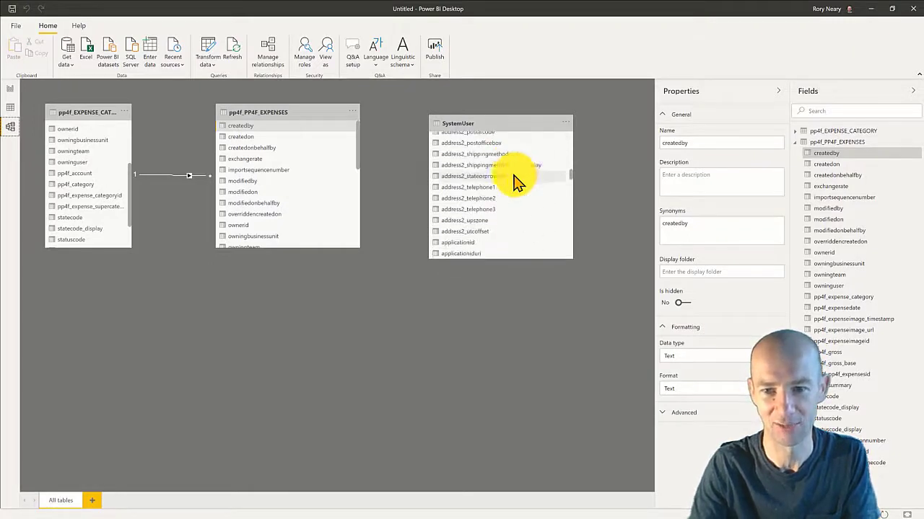
{"action": "left_click_drag", "start_coordinate": [571, 175], "coordinate": [570, 206]}
{"action": "scroll", "coordinate": [570, 205], "scroll_direction": "down", "scroll_amount": 2}
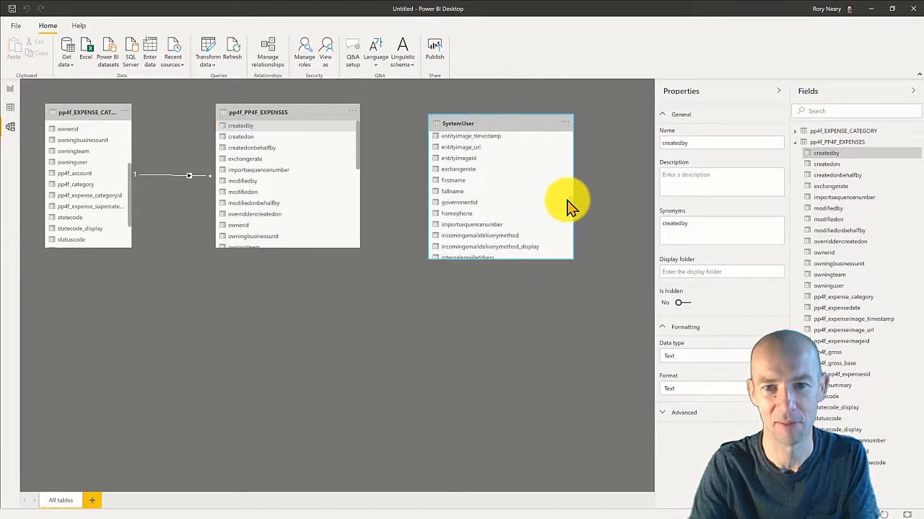
{"action": "scroll", "coordinate": [566, 210], "scroll_direction": "down", "scroll_amount": 10}
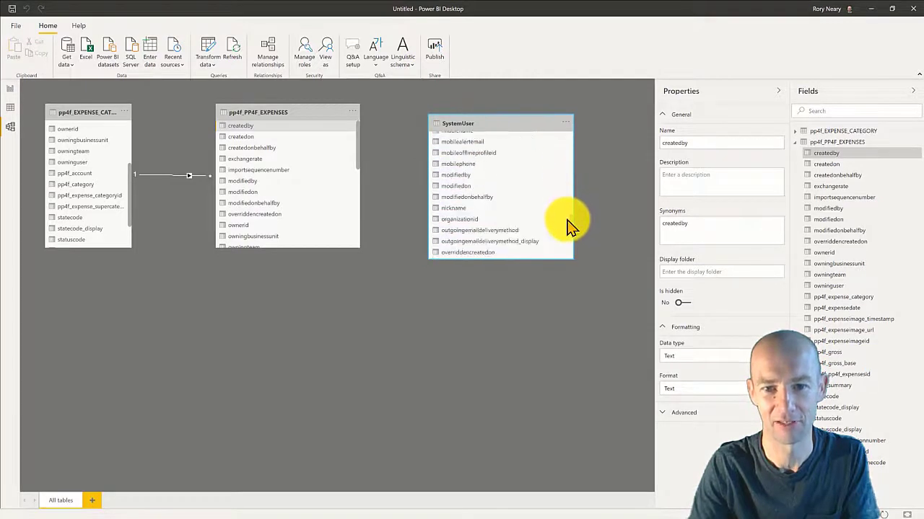
Link SystemUser's systemuserid to the expenses createdby field as a many-to-one relationship.
{"action": "scroll", "coordinate": [567, 225], "scroll_direction": "down", "scroll_amount": 10}
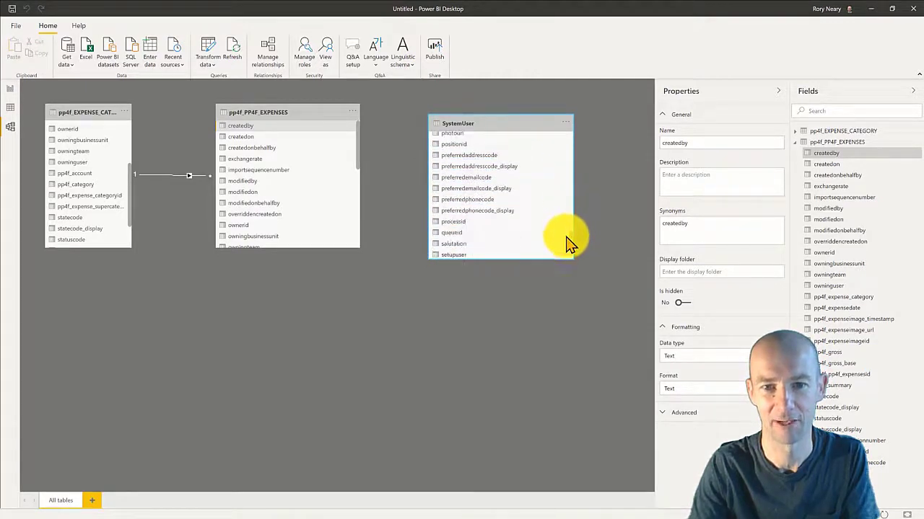
{"action": "scroll", "coordinate": [566, 247], "scroll_direction": "up", "scroll_amount": 2}
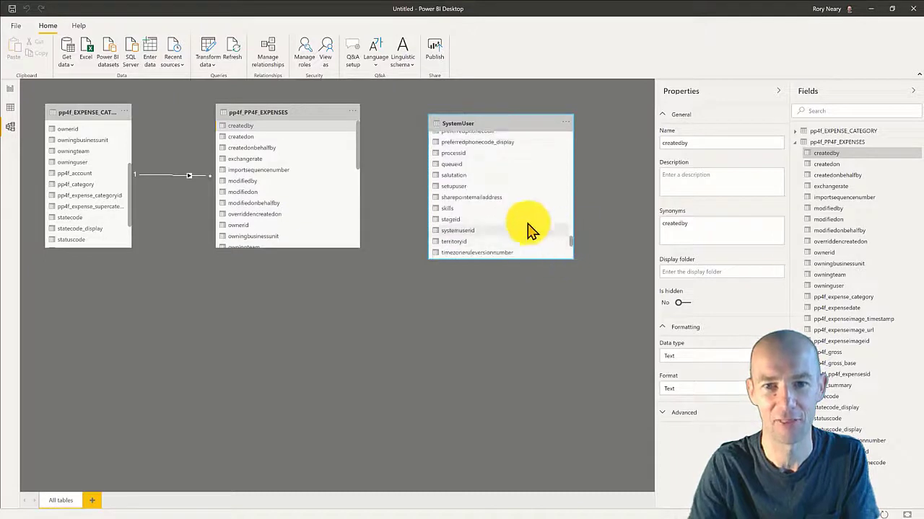
{"action": "scroll", "coordinate": [476, 220], "scroll_direction": "down", "scroll_amount": 1}
{"action": "left_click", "coordinate": [476, 217]}
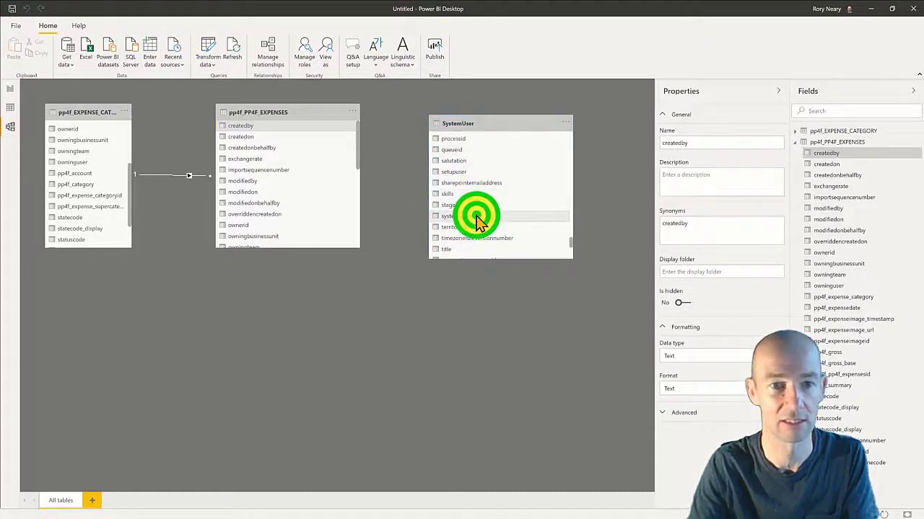
{"action": "left_click_drag", "start_coordinate": [476, 216], "coordinate": [283, 135]}
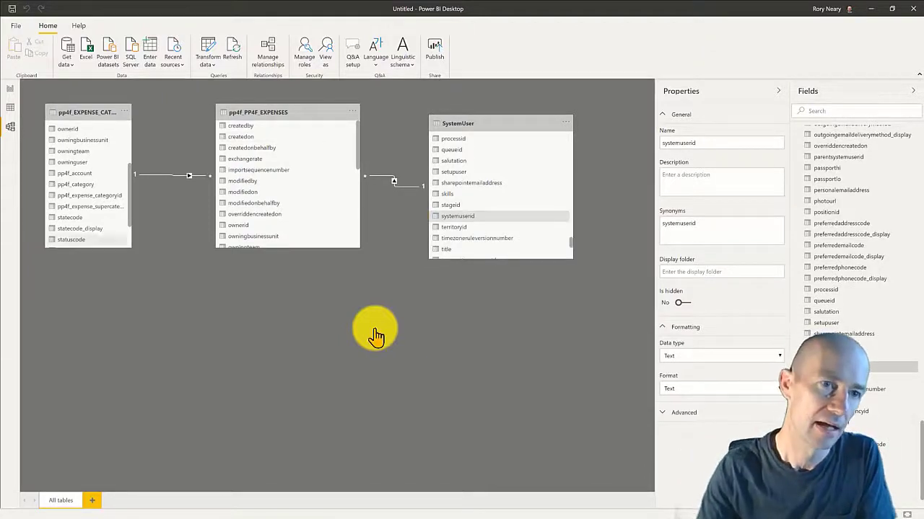
{"action": "left_click", "coordinate": [9, 91]}
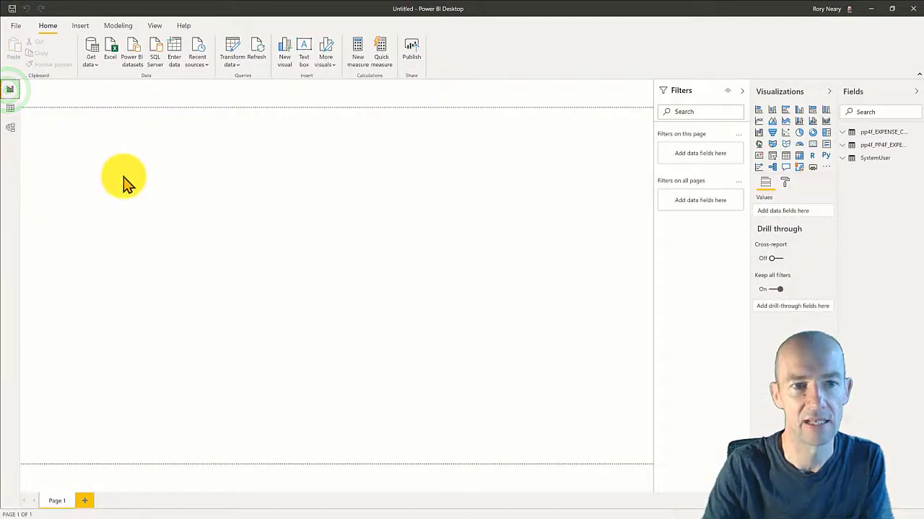
Widen the Fields pane, expand both expense tables, and drag pp4f_gross onto the report page.
{"action": "left_click", "coordinate": [133, 184]}
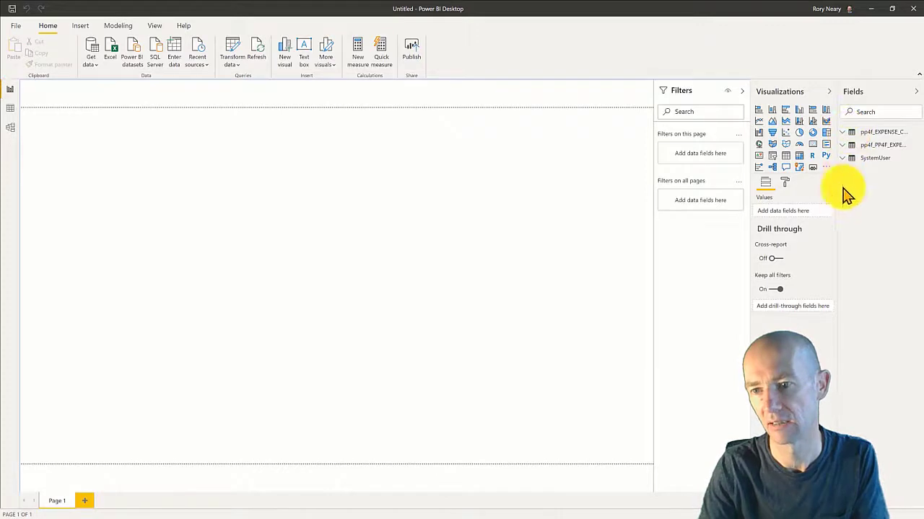
{"action": "left_click_drag", "start_coordinate": [837, 242], "coordinate": [746, 264]}
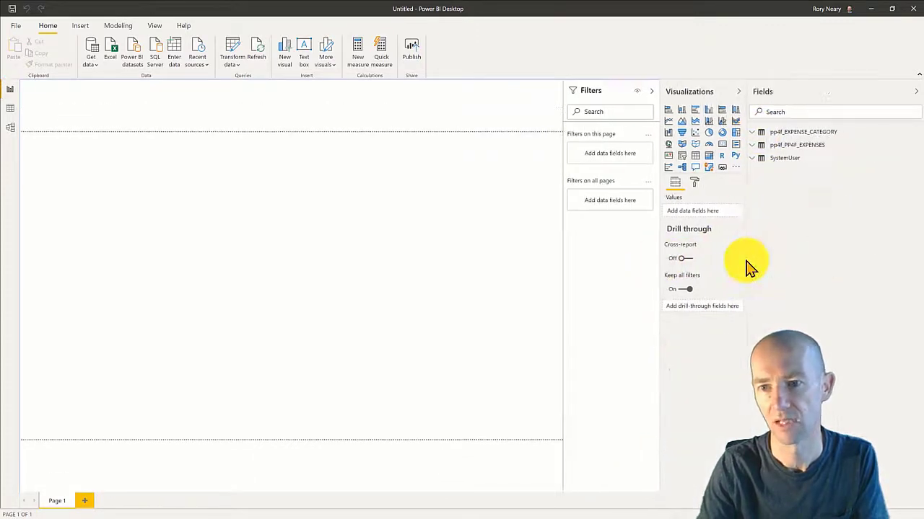
{"action": "left_click", "coordinate": [754, 139]}
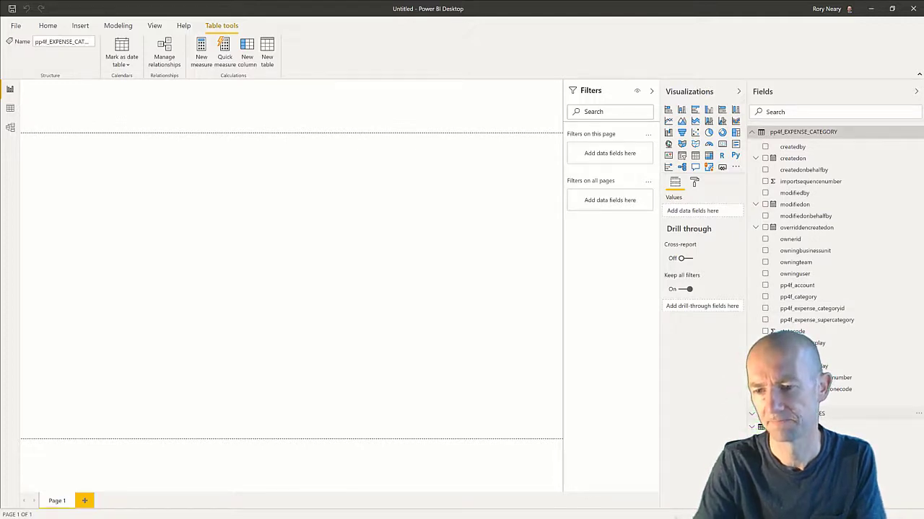
{"action": "left_click", "coordinate": [752, 413]}
{"action": "scroll", "coordinate": [828, 401], "scroll_direction": "down", "scroll_amount": 3}
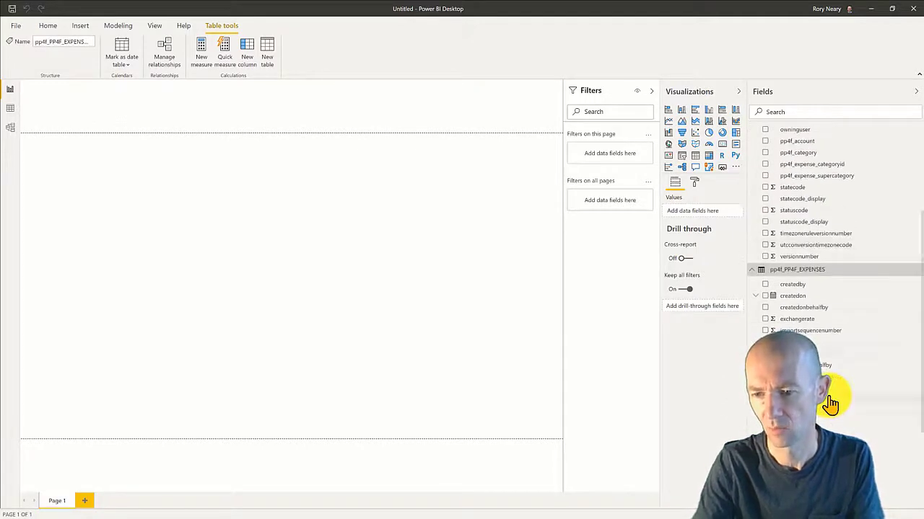
{"action": "scroll", "coordinate": [829, 404], "scroll_direction": "down", "scroll_amount": 2}
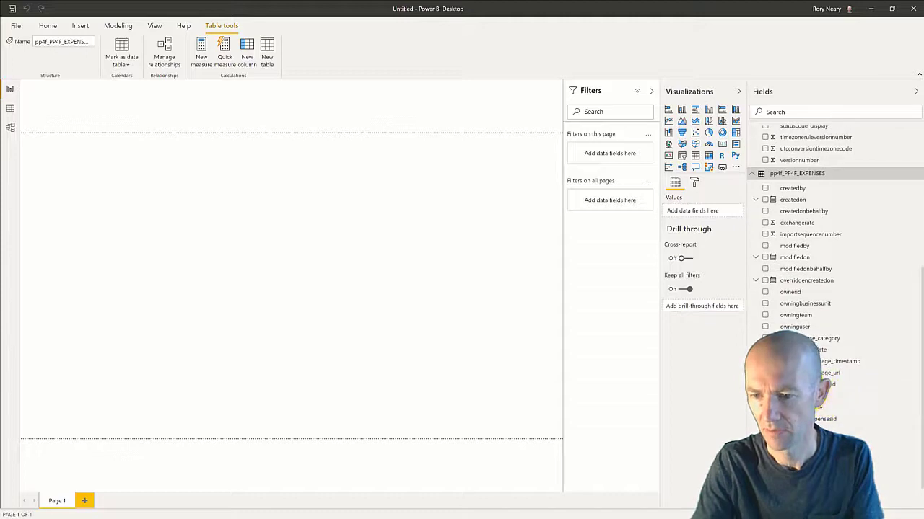
{"action": "left_click_drag", "start_coordinate": [794, 395], "coordinate": [346, 273]}
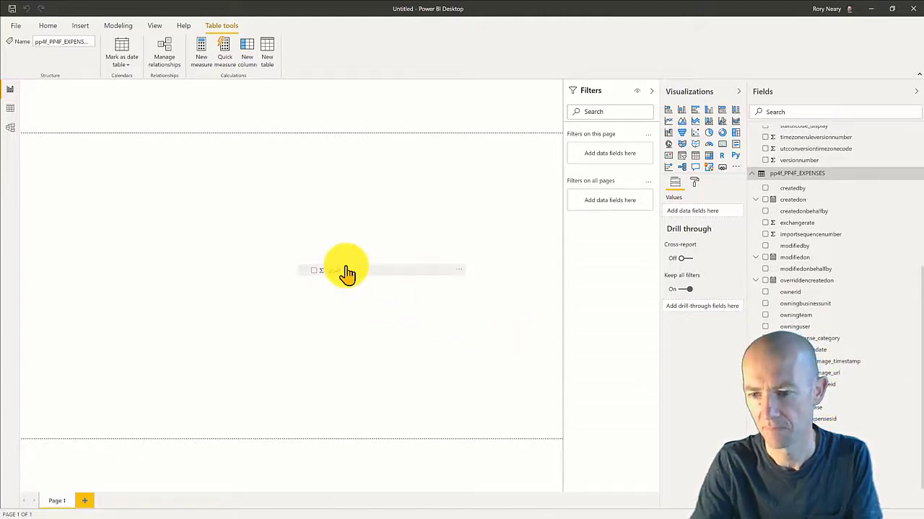
Make the pp4f_gross visual a table with pp4f_summary and widen it to the left.
{"action": "left_click_drag", "start_coordinate": [346, 272], "coordinate": [299, 278]}
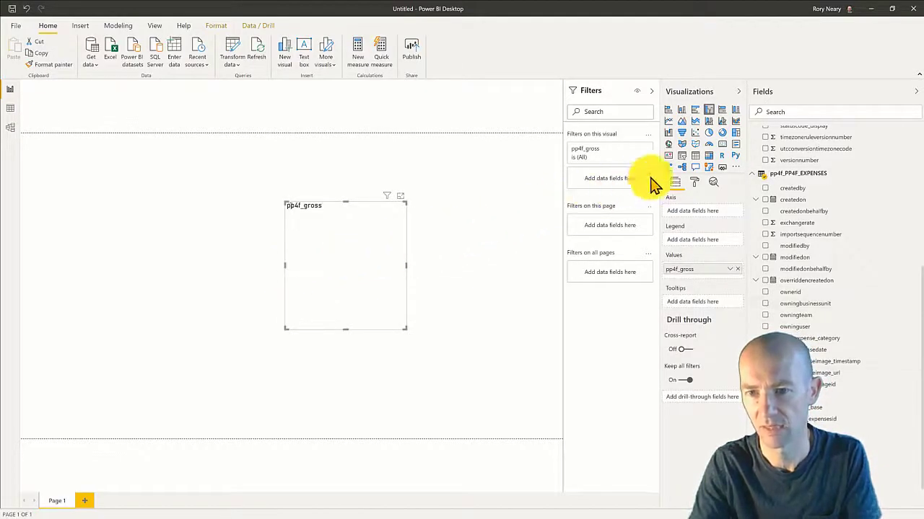
{"action": "left_click", "coordinate": [695, 156]}
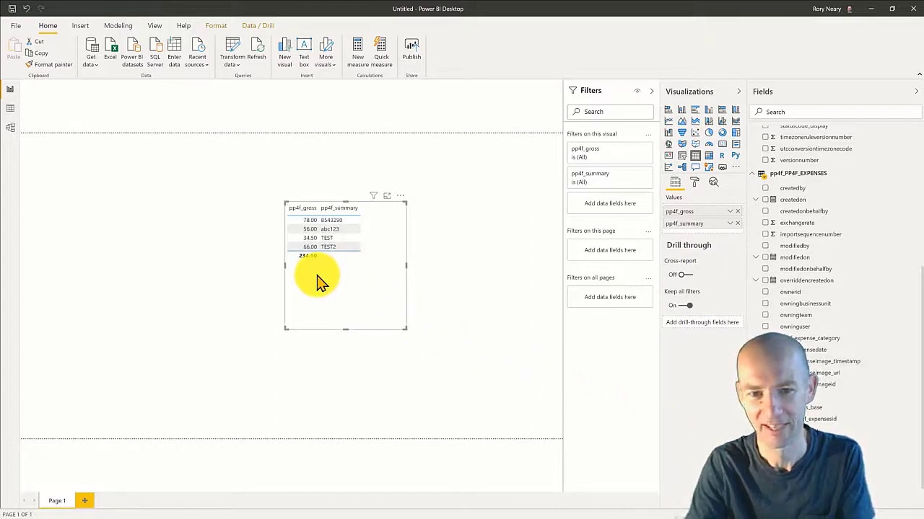
{"action": "left_click_drag", "start_coordinate": [284, 266], "coordinate": [238, 275]}
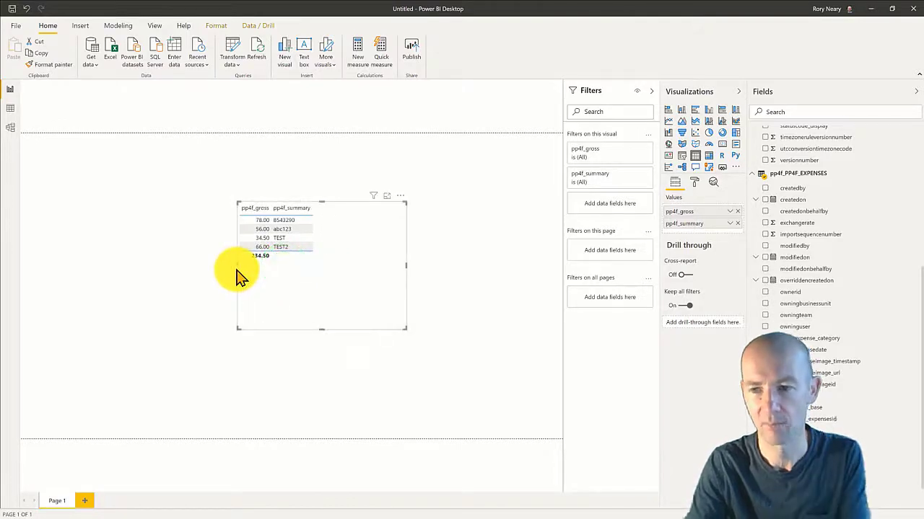
{"action": "scroll", "coordinate": [803, 237], "scroll_direction": "up", "scroll_amount": 3}
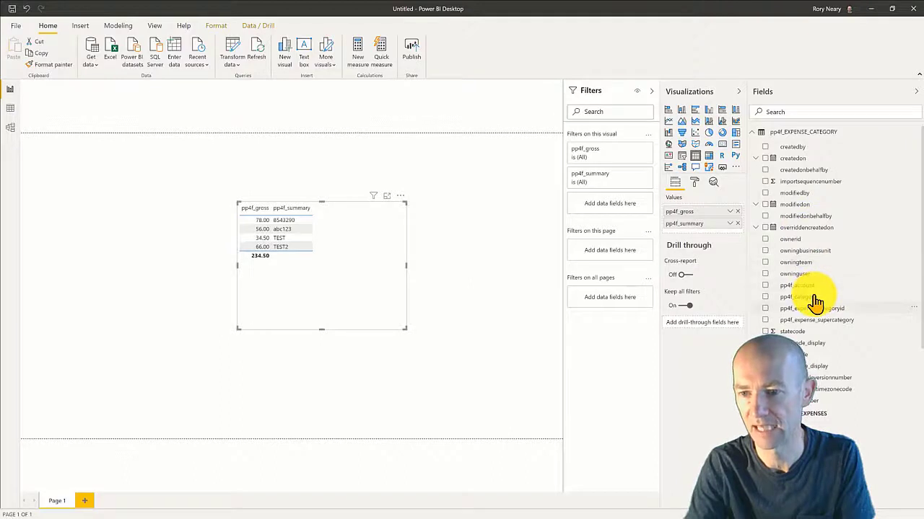
Add pp4f_category, pp4f_account and pp4f_expense_supercategory columns, widen the table, then return to the browser.
{"action": "left_click_drag", "start_coordinate": [814, 296], "coordinate": [368, 260]}
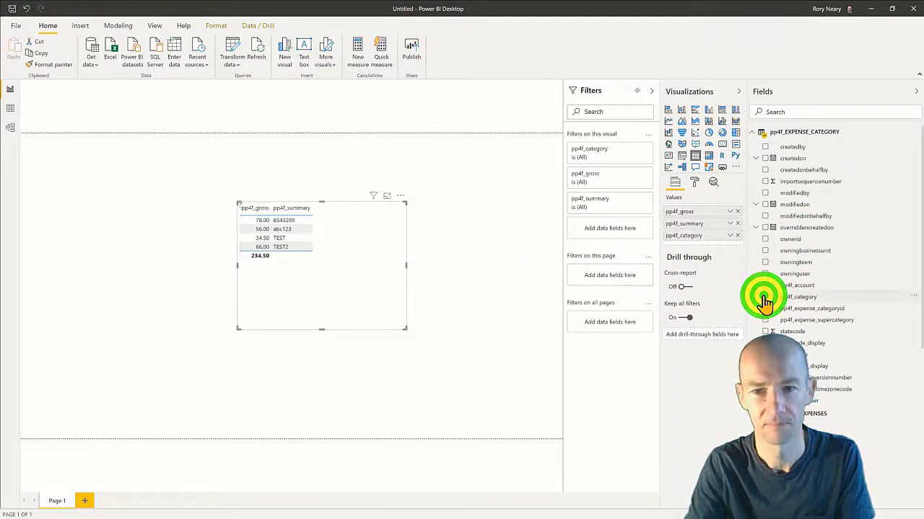
{"action": "left_click", "coordinate": [764, 298]}
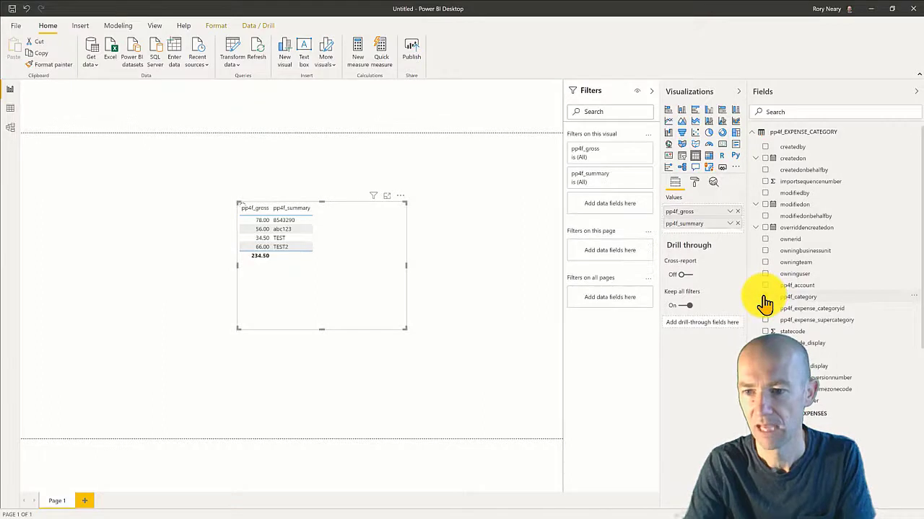
{"action": "left_click", "coordinate": [764, 297]}
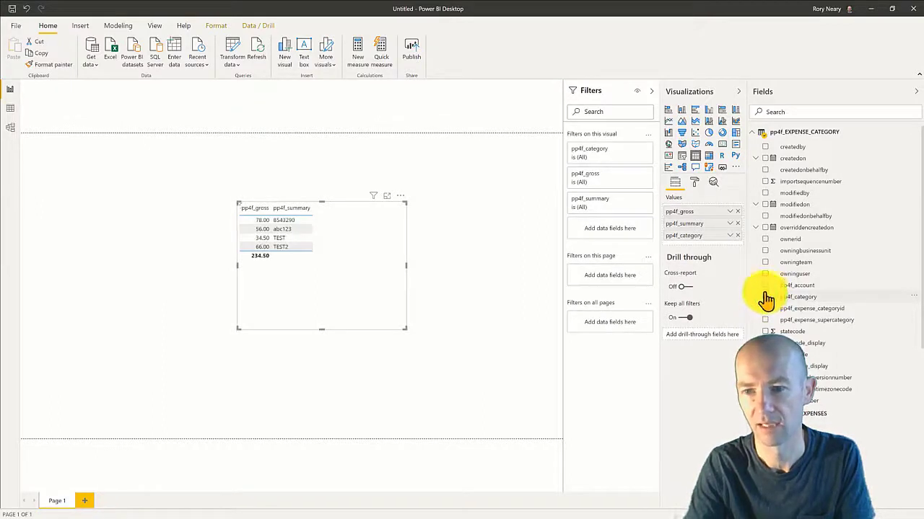
{"action": "left_click", "coordinate": [765, 285]}
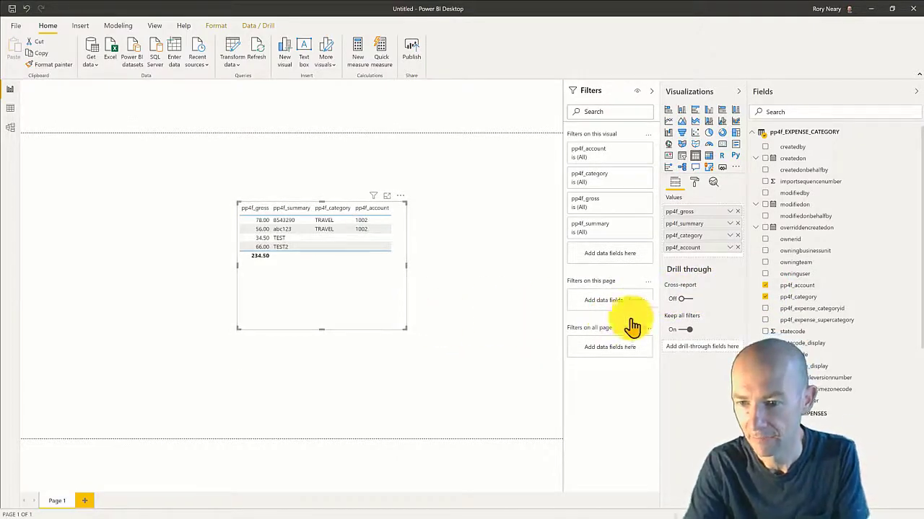
{"action": "left_click", "coordinate": [763, 319]}
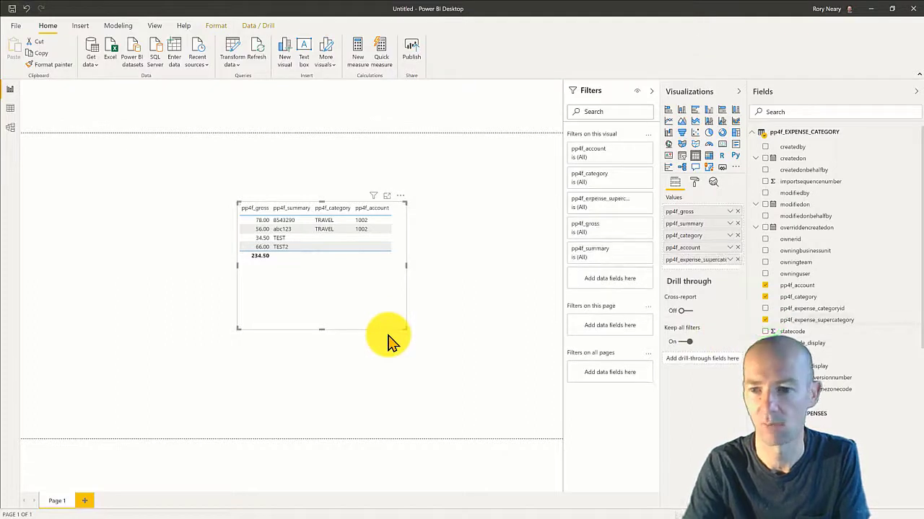
{"action": "left_click", "coordinate": [385, 326]}
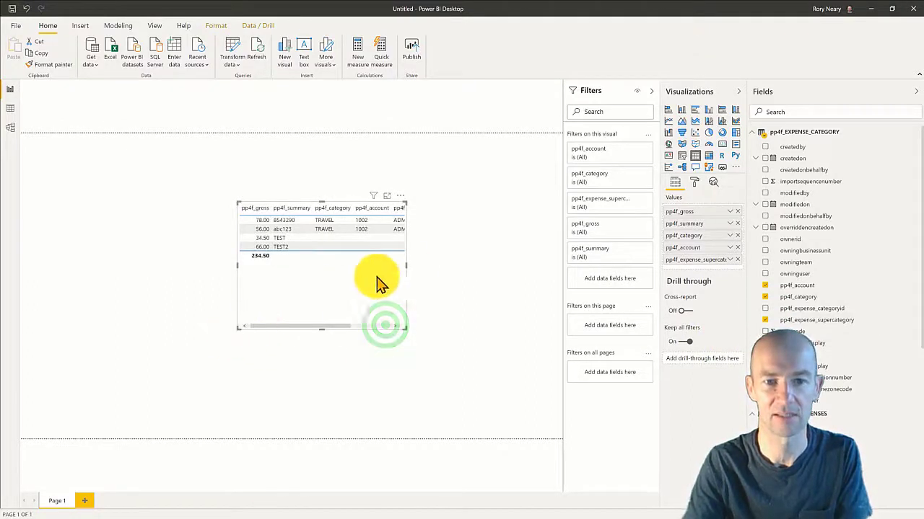
{"action": "left_click_drag", "start_coordinate": [407, 272], "coordinate": [509, 277]}
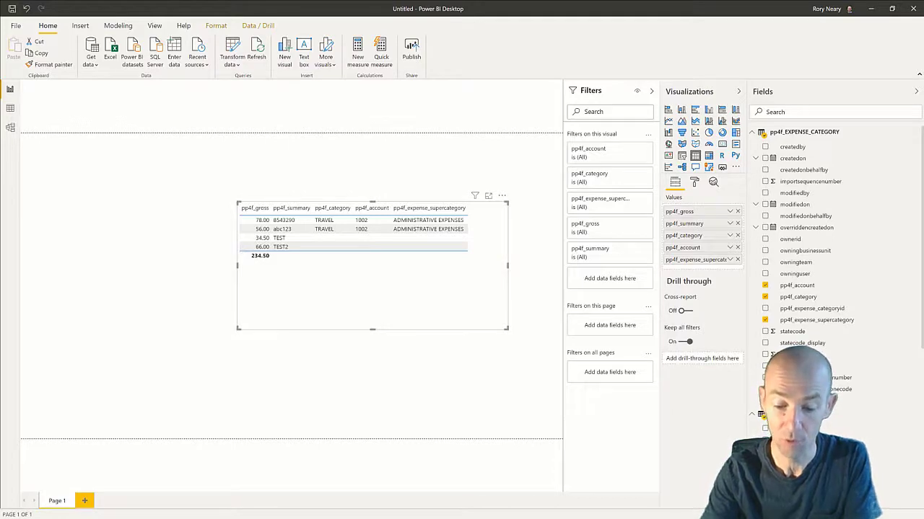
{"action": "key", "text": "alt+Tab"}
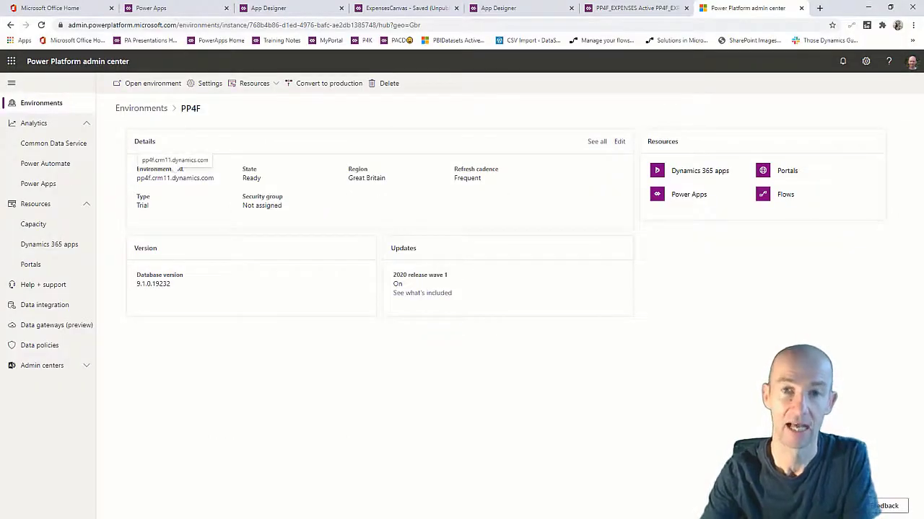
Go via the PP4F_EXPENSES browser tab to the ExpensesCanvas app's four-record gallery.
{"action": "left_click", "coordinate": [610, 8]}
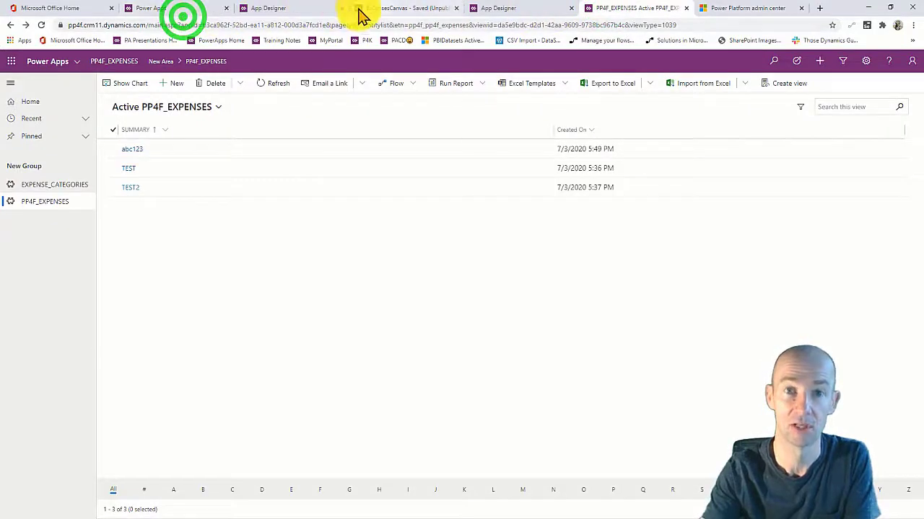
{"action": "left_click", "coordinate": [380, 11]}
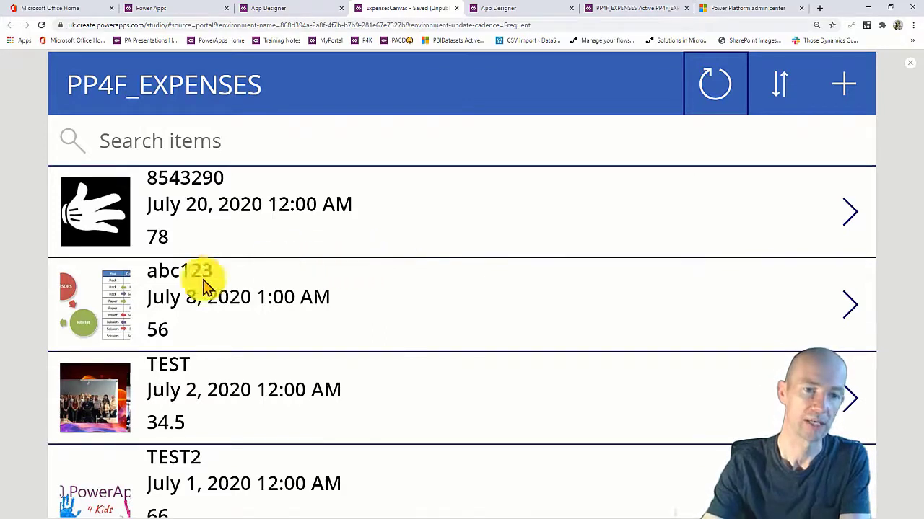
View and close the abc123 expense image, preview the canvas app, then open the Active expenses list.
{"action": "left_click", "coordinate": [90, 299]}
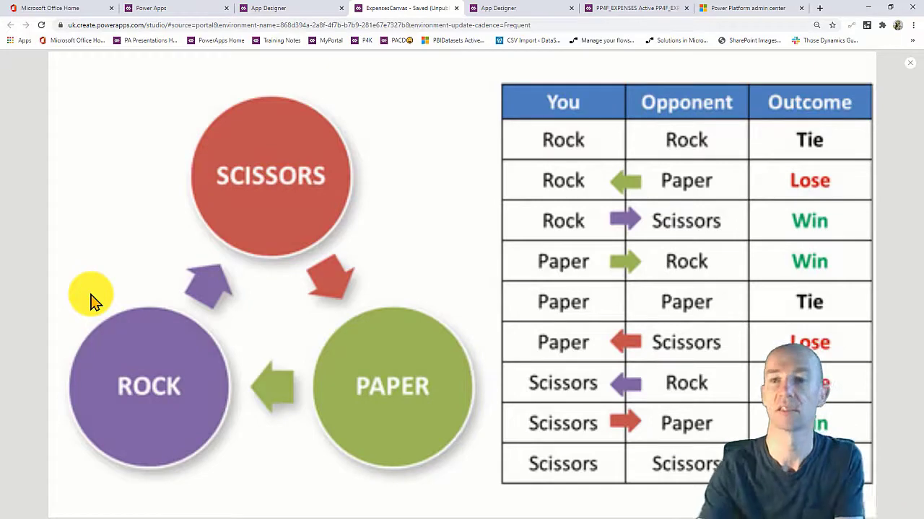
{"action": "left_click", "coordinate": [910, 62]}
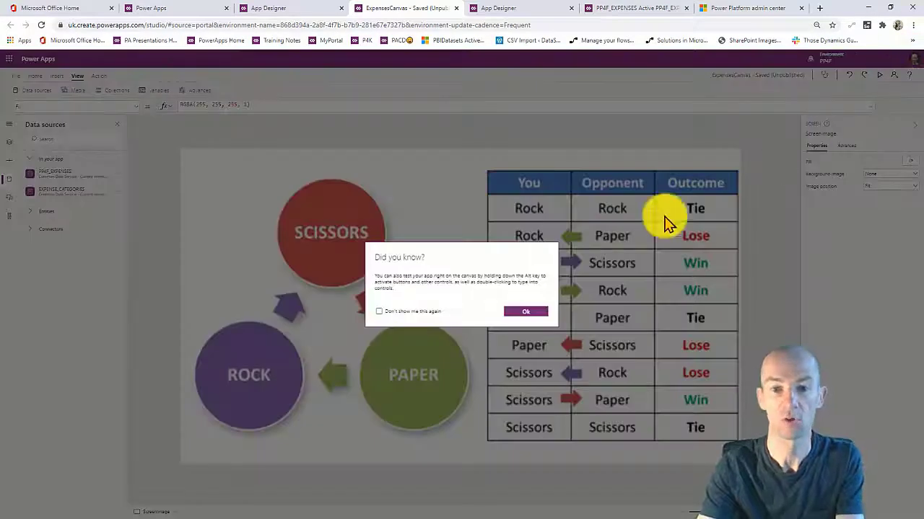
{"action": "left_click", "coordinate": [515, 313]}
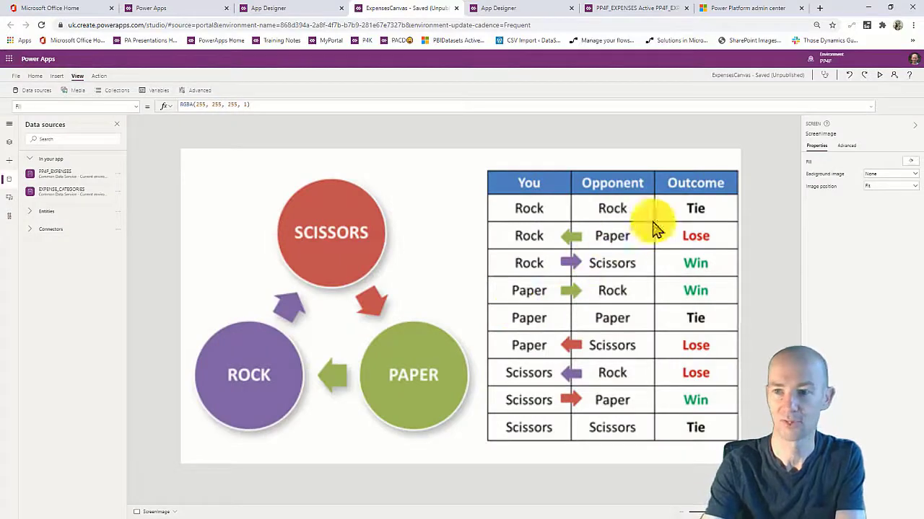
{"action": "left_click", "coordinate": [879, 75]}
{"action": "left_click", "coordinate": [415, 241]}
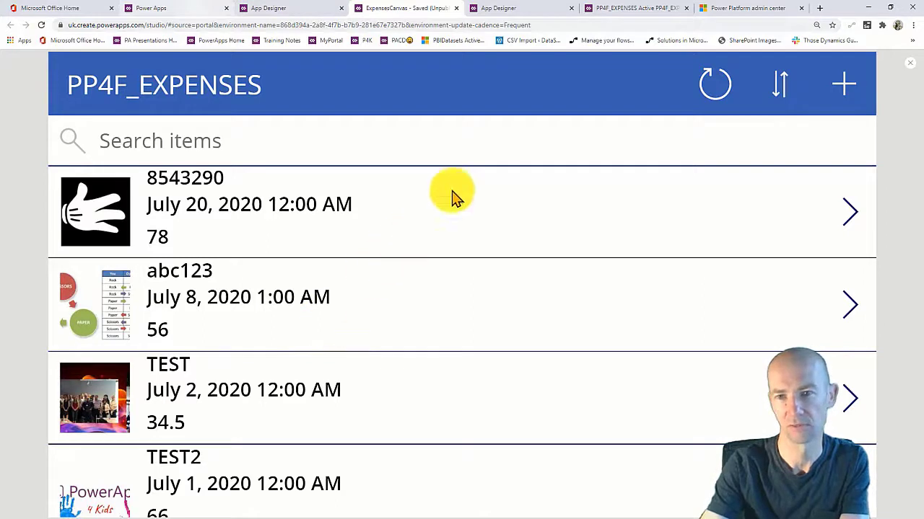
{"action": "left_click", "coordinate": [627, 10]}
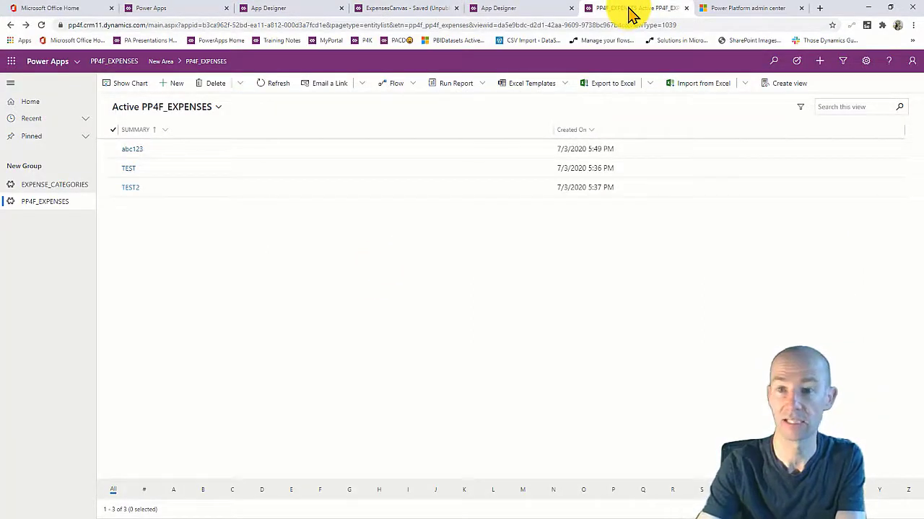
Reload the active expenses list so 8543290 appears, then open the TEST expense record.
{"action": "left_click", "coordinate": [41, 25]}
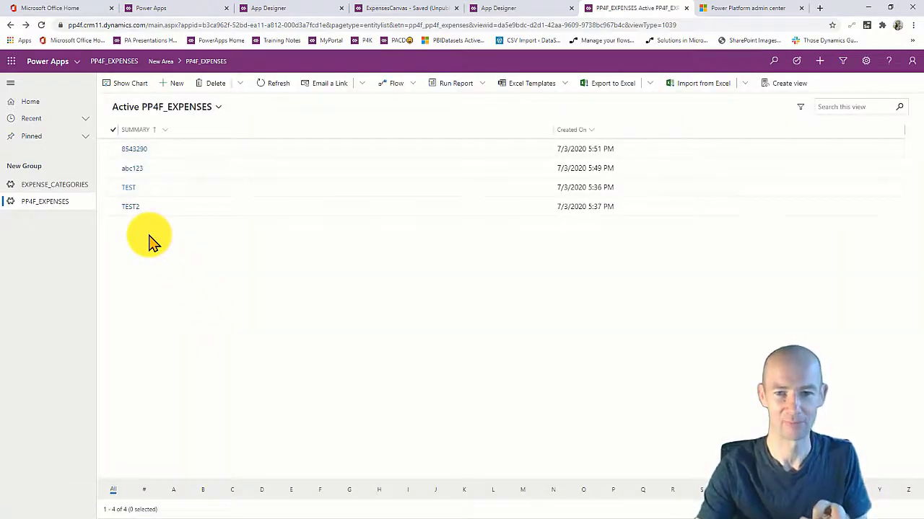
{"action": "left_click", "coordinate": [129, 189]}
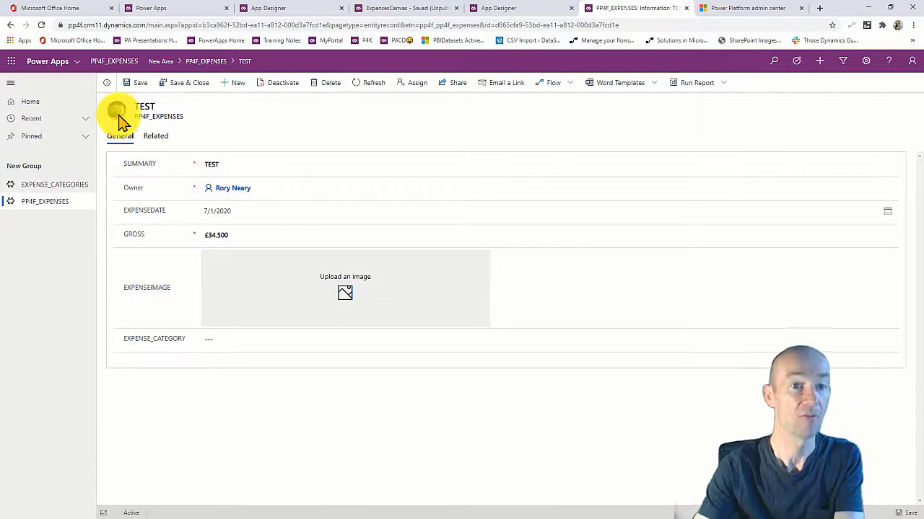
Return to the expenses list and open record 8543290 to view its hand-drawing image and £78.000 gross.
{"action": "left_click", "coordinate": [553, 299]}
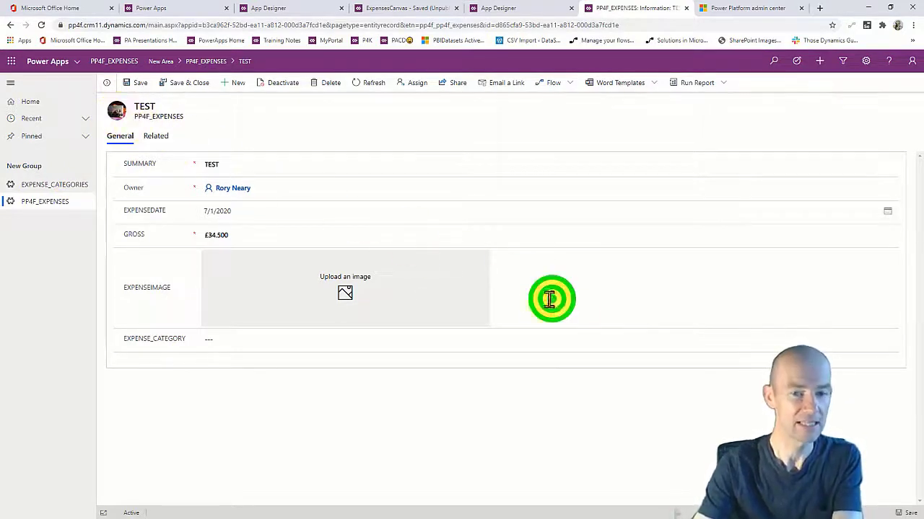
{"action": "left_click", "coordinate": [372, 373]}
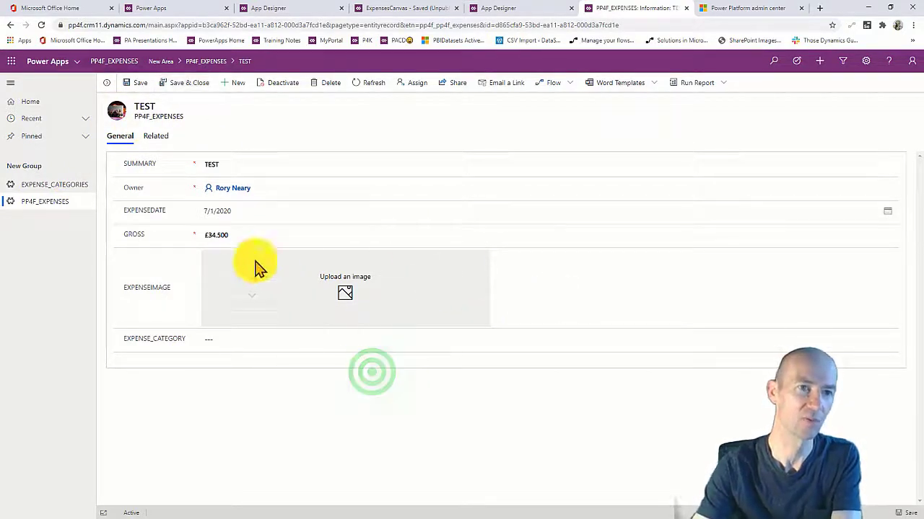
{"action": "left_click", "coordinate": [10, 26]}
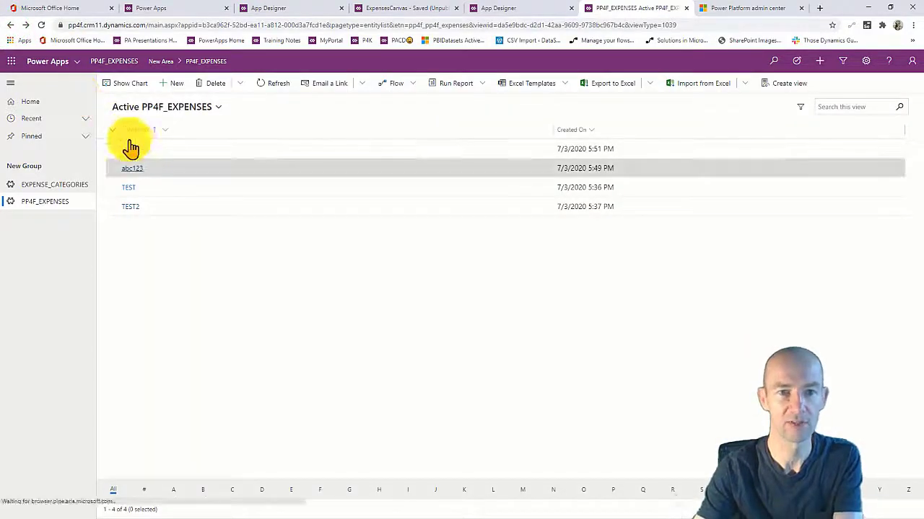
{"action": "left_click", "coordinate": [136, 148]}
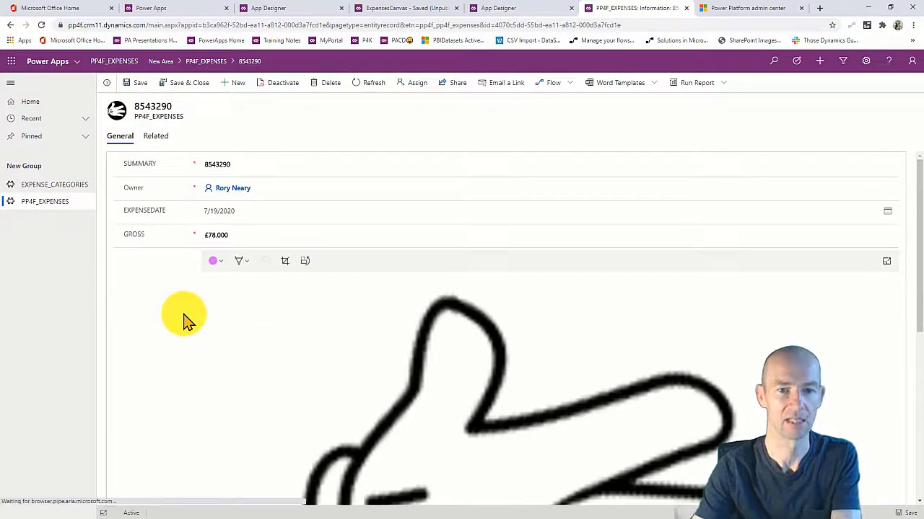
{"action": "scroll", "coordinate": [184, 321], "scroll_direction": "down", "scroll_amount": 5}
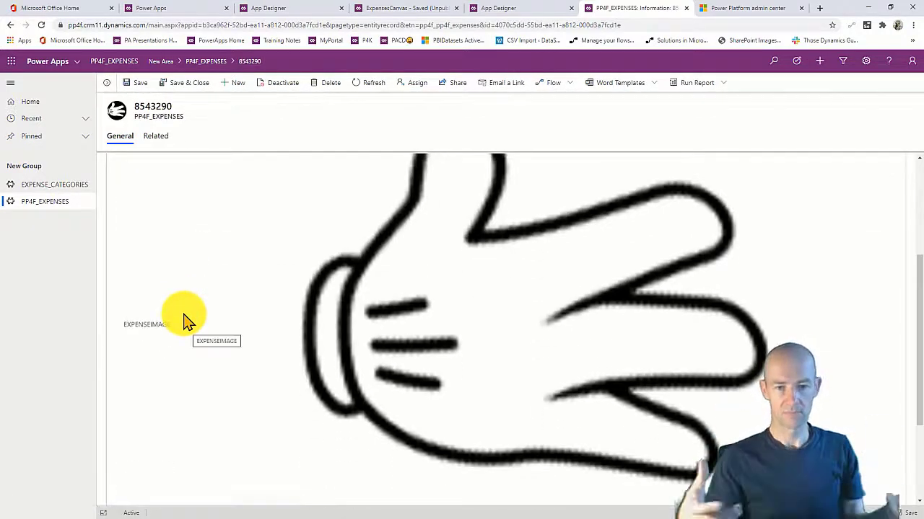
{"action": "scroll", "coordinate": [201, 363], "scroll_direction": "up", "scroll_amount": 3}
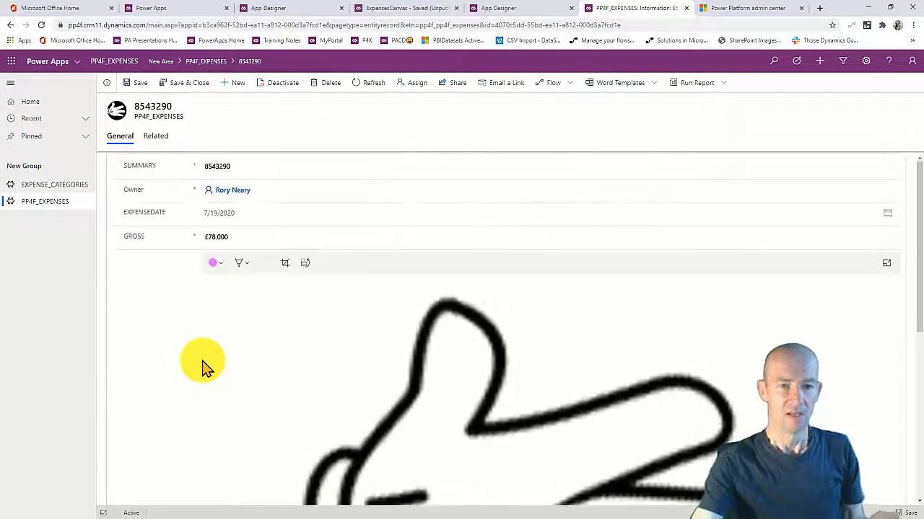